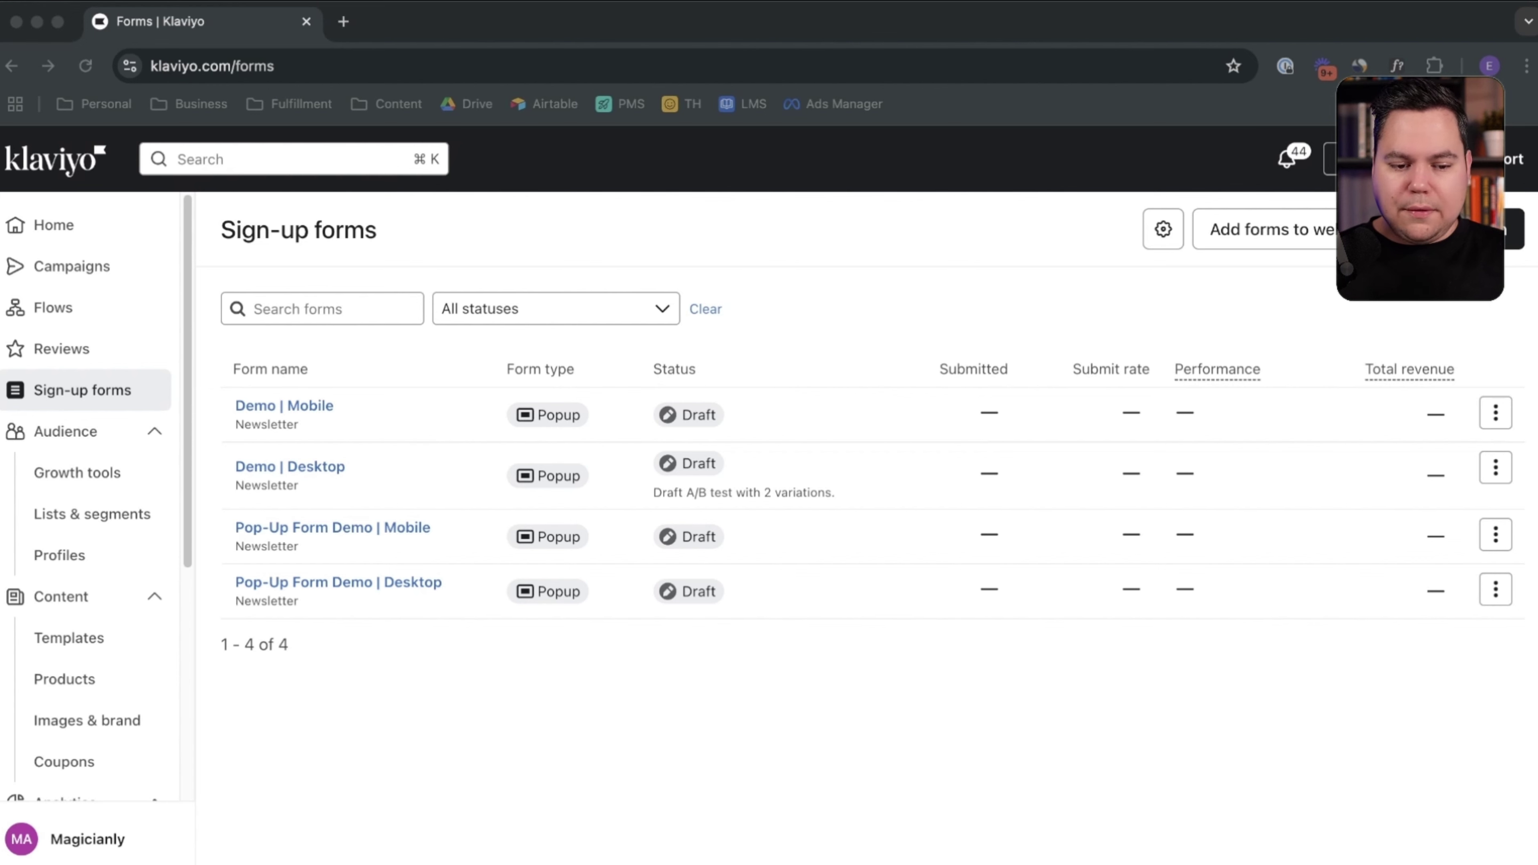
Step: Start creating a new sign-up form from the Sign-up forms page
key(super+Tab)
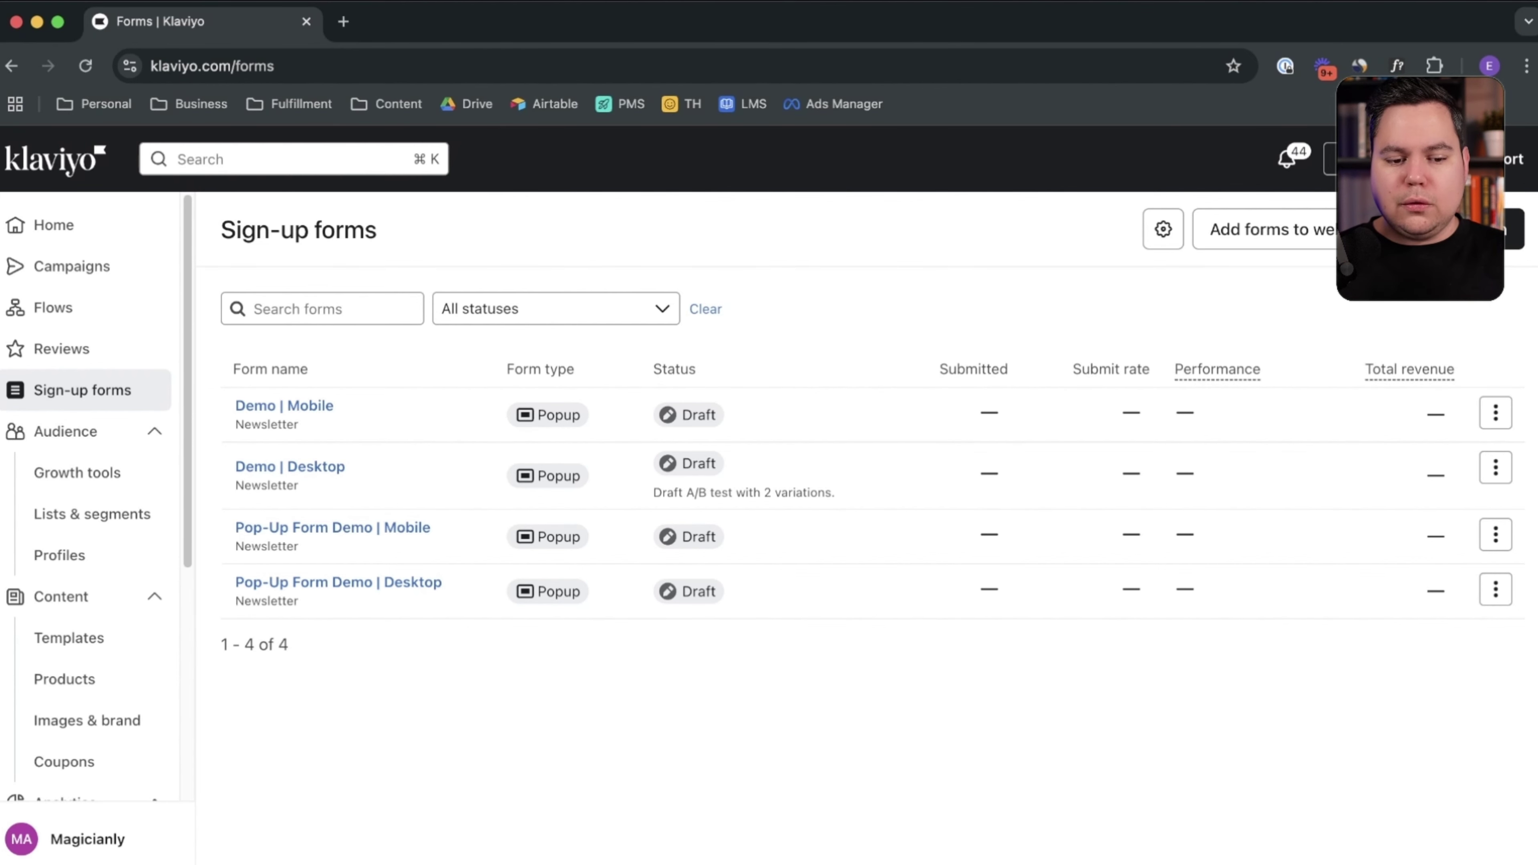
click(83, 390)
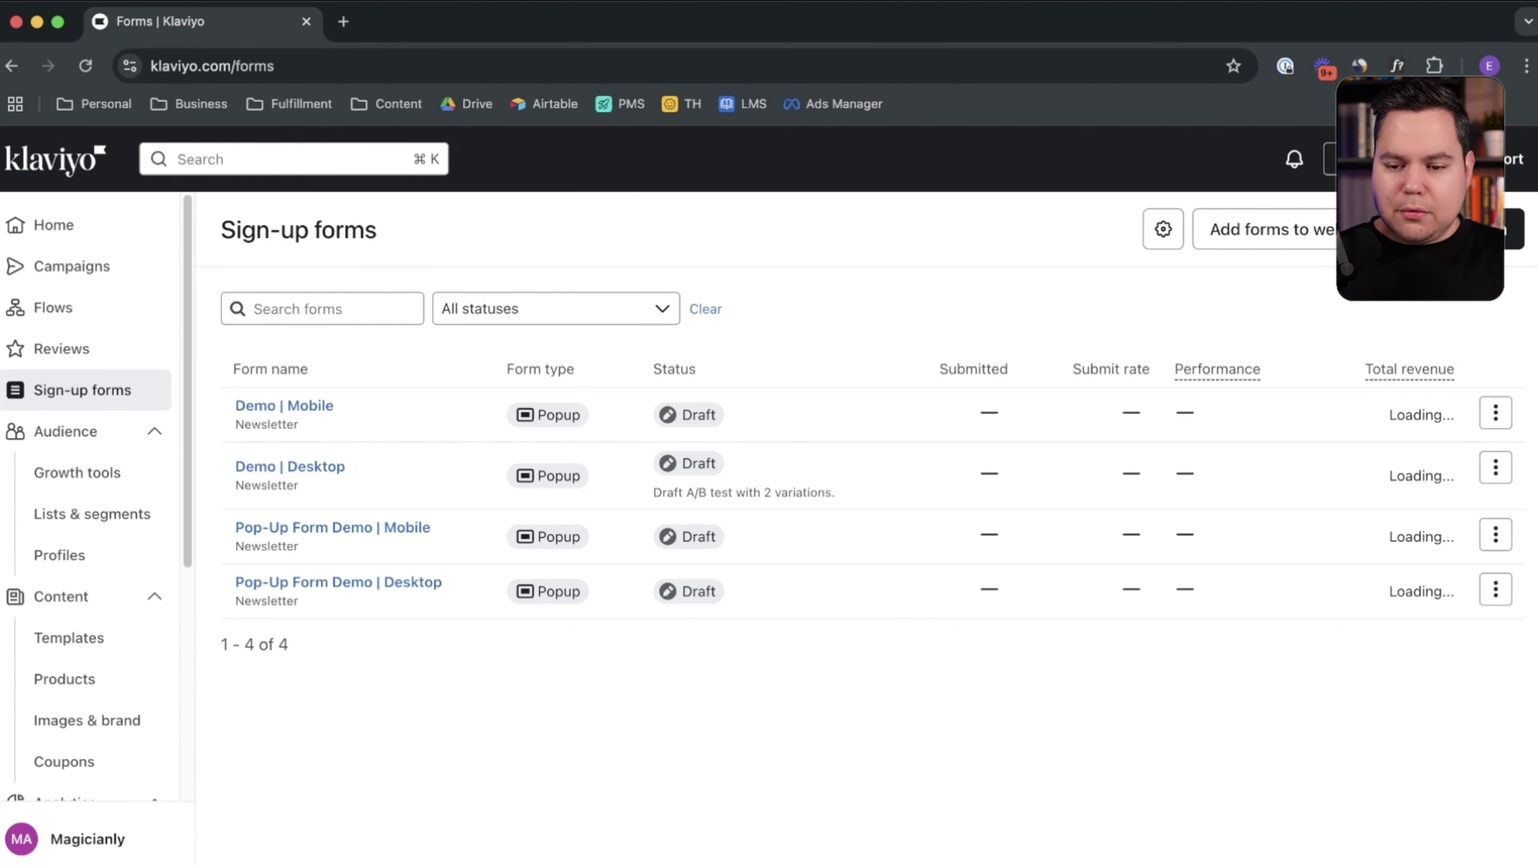
click(1478, 229)
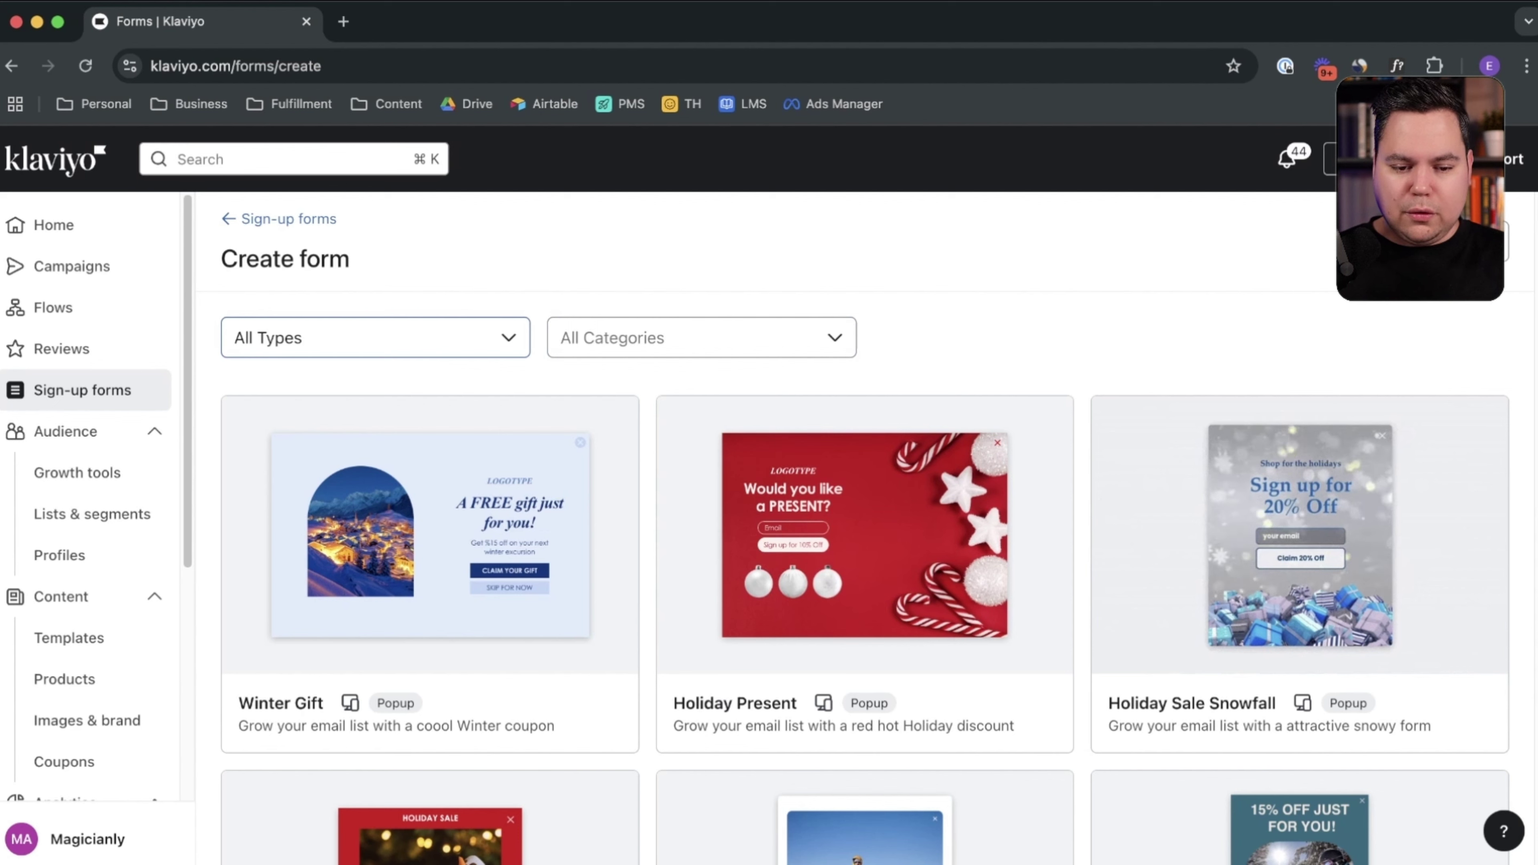
Step: Filter the form templates to the Popup type and the Collect Emails category
click(375, 338)
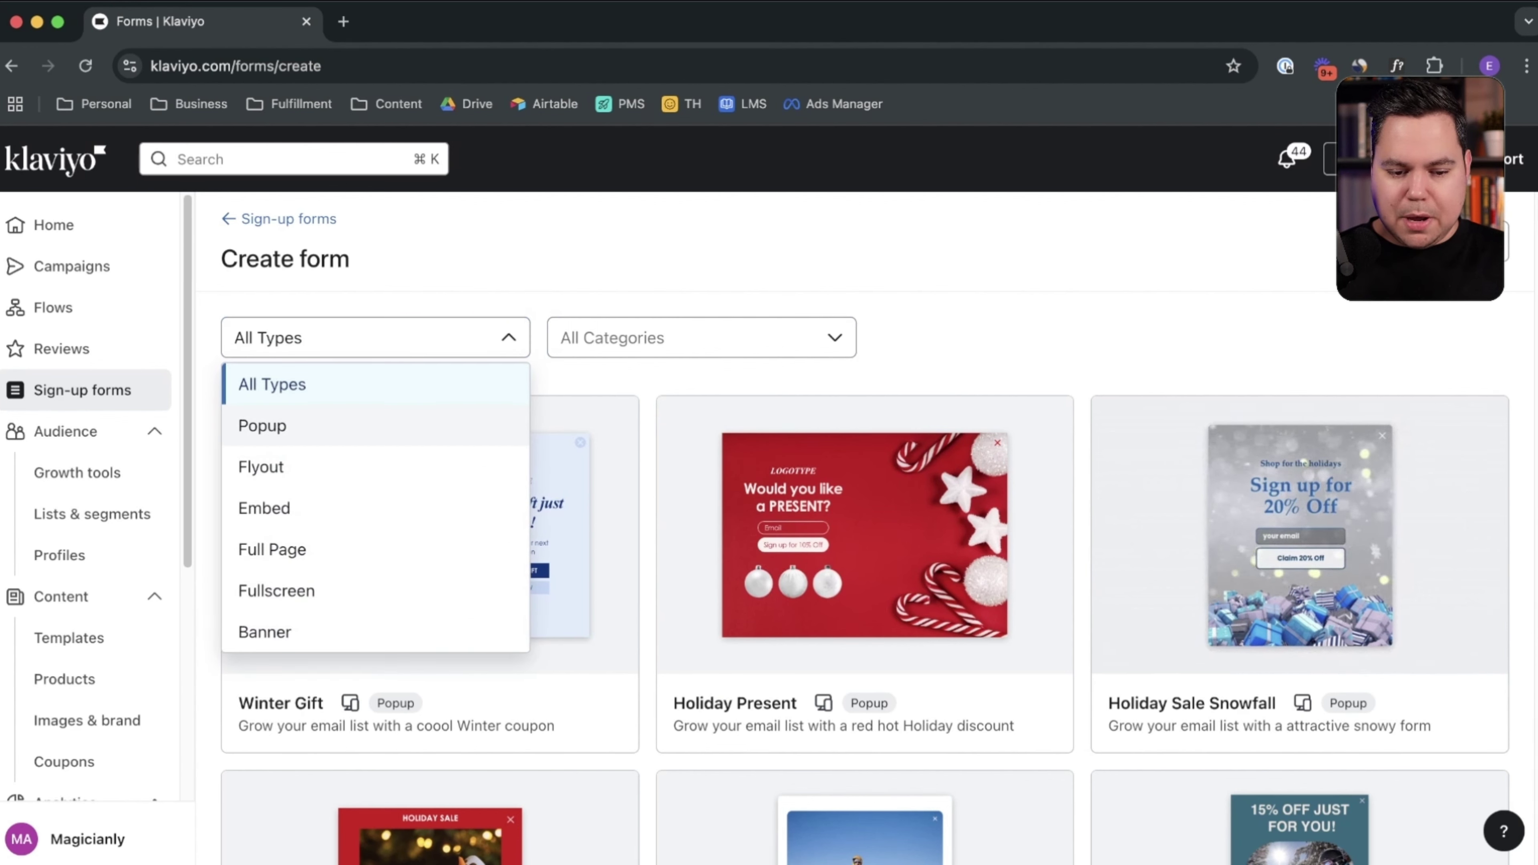
click(262, 425)
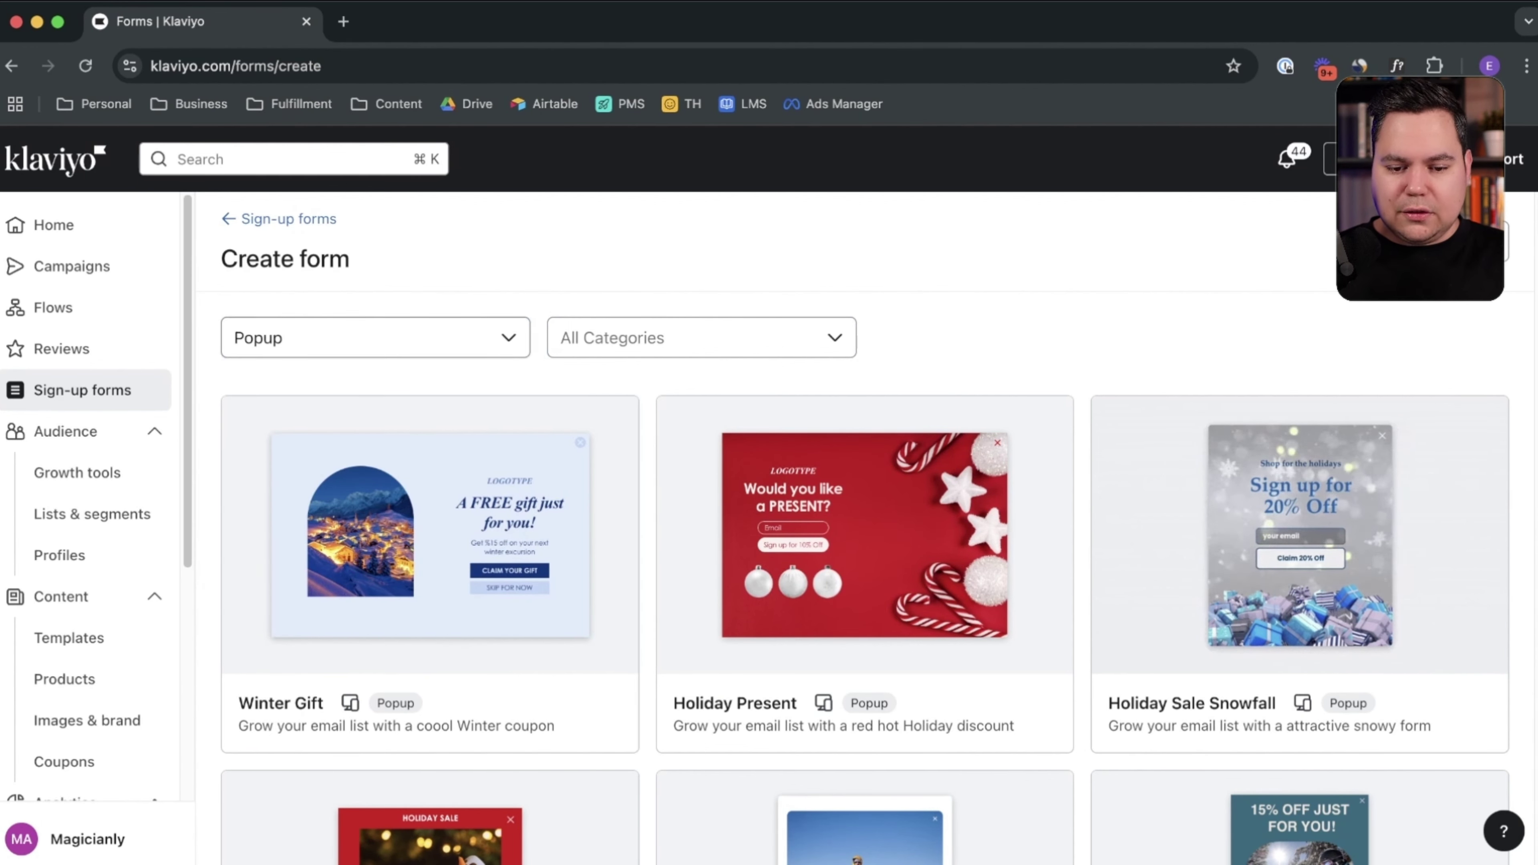
click(701, 338)
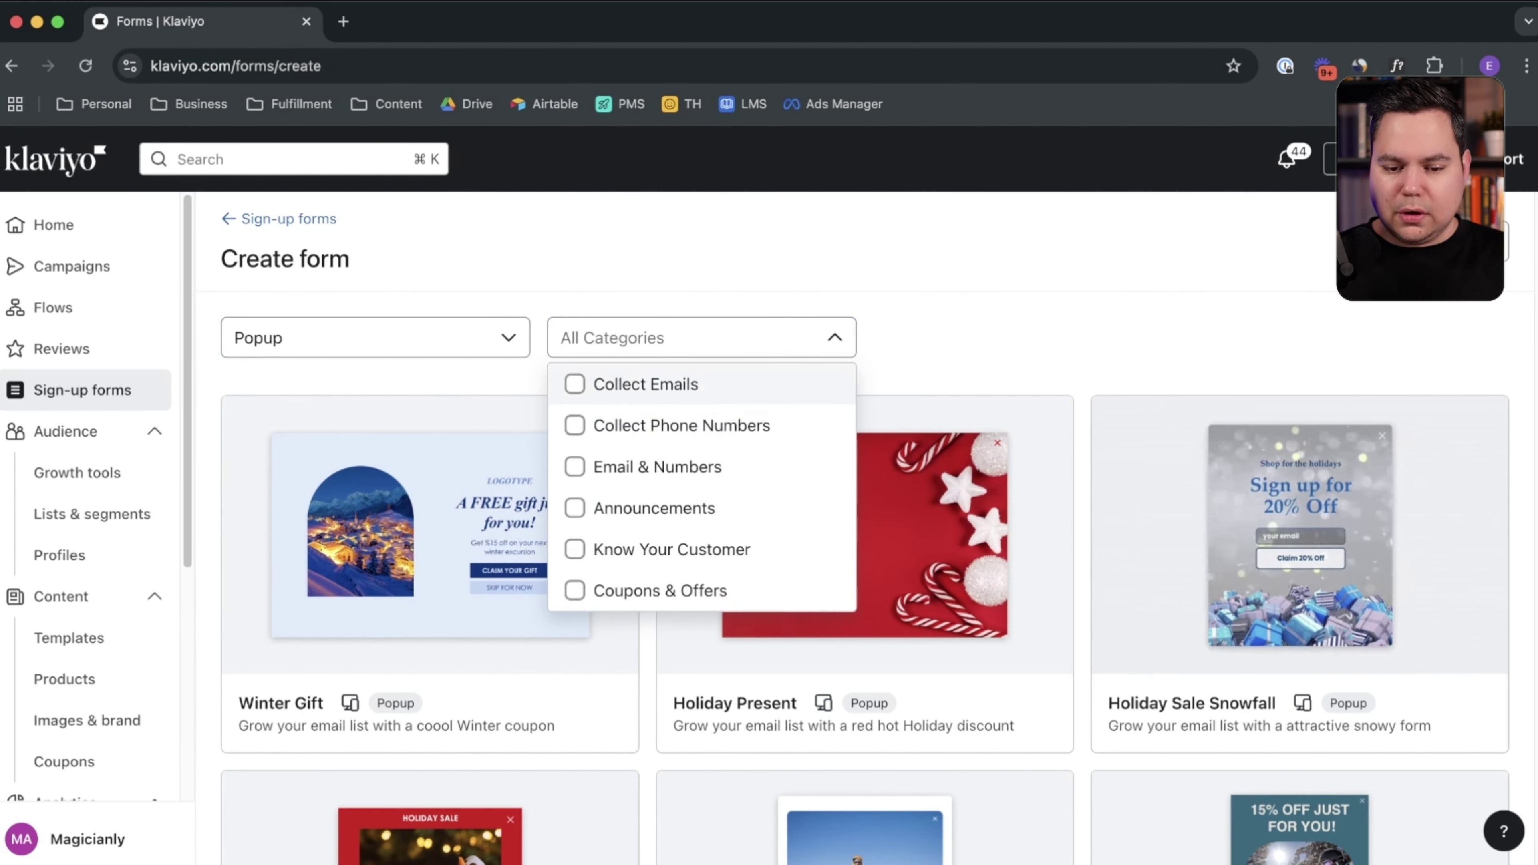
click(574, 384)
click(937, 339)
Step: Browse the popup templates and select the First order discount template
scroll(937, 340, down, 4)
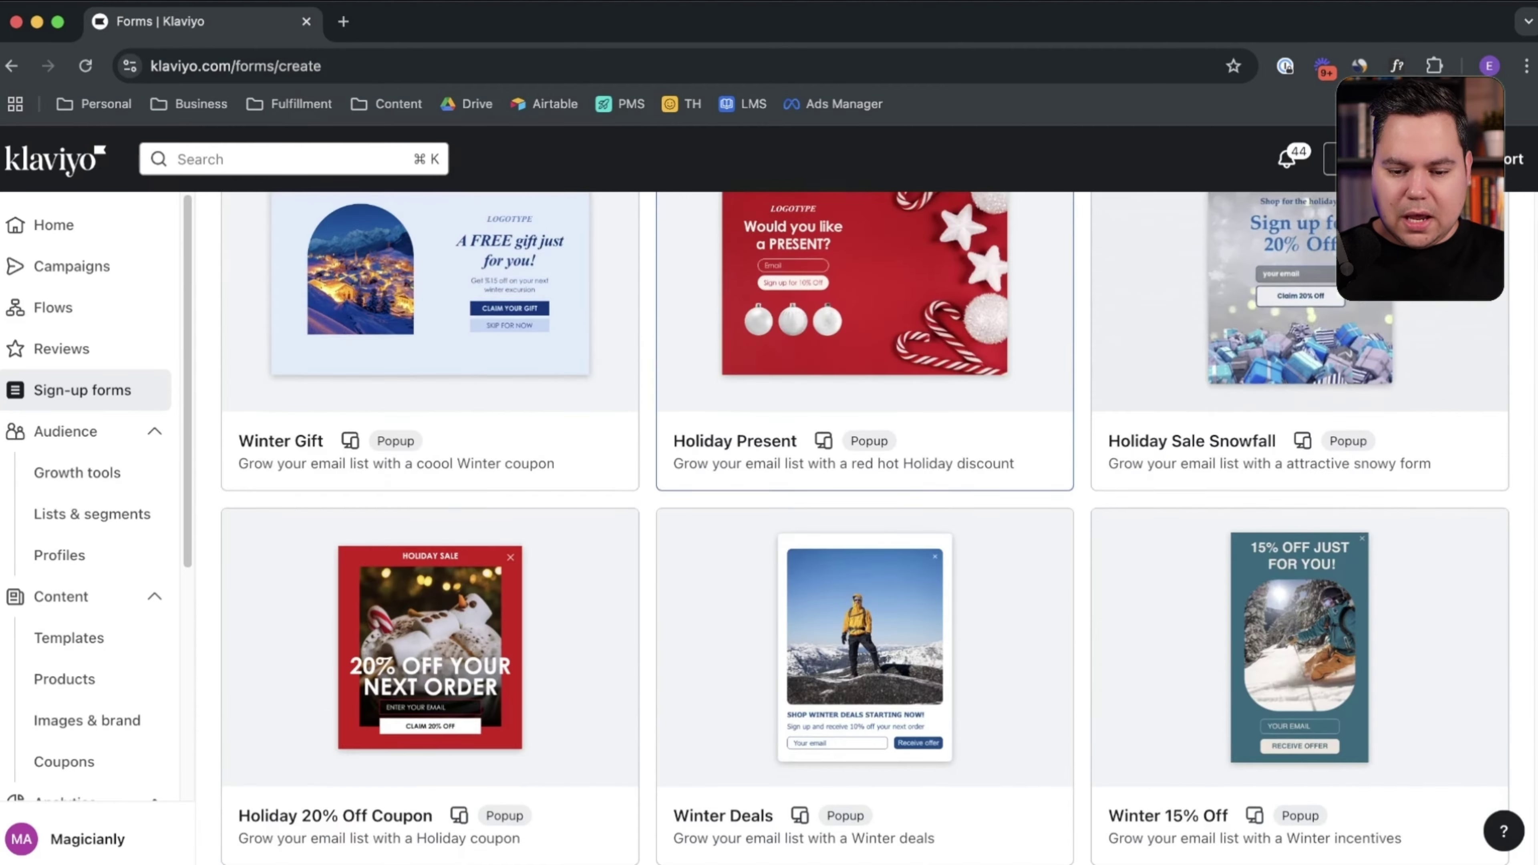
scroll(865, 527, down, 20)
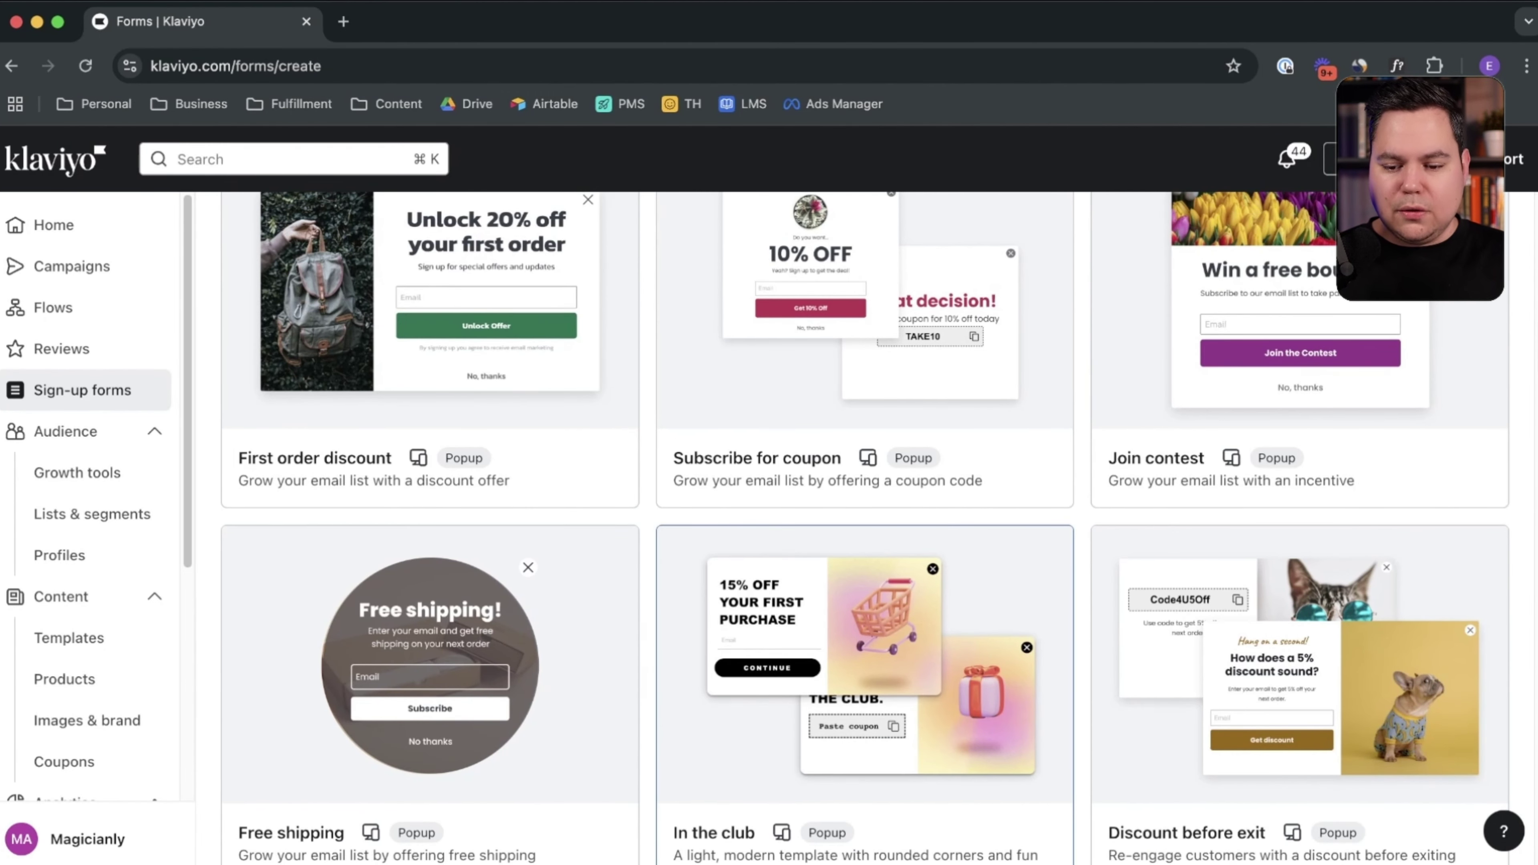
scroll(864, 527, up, 10)
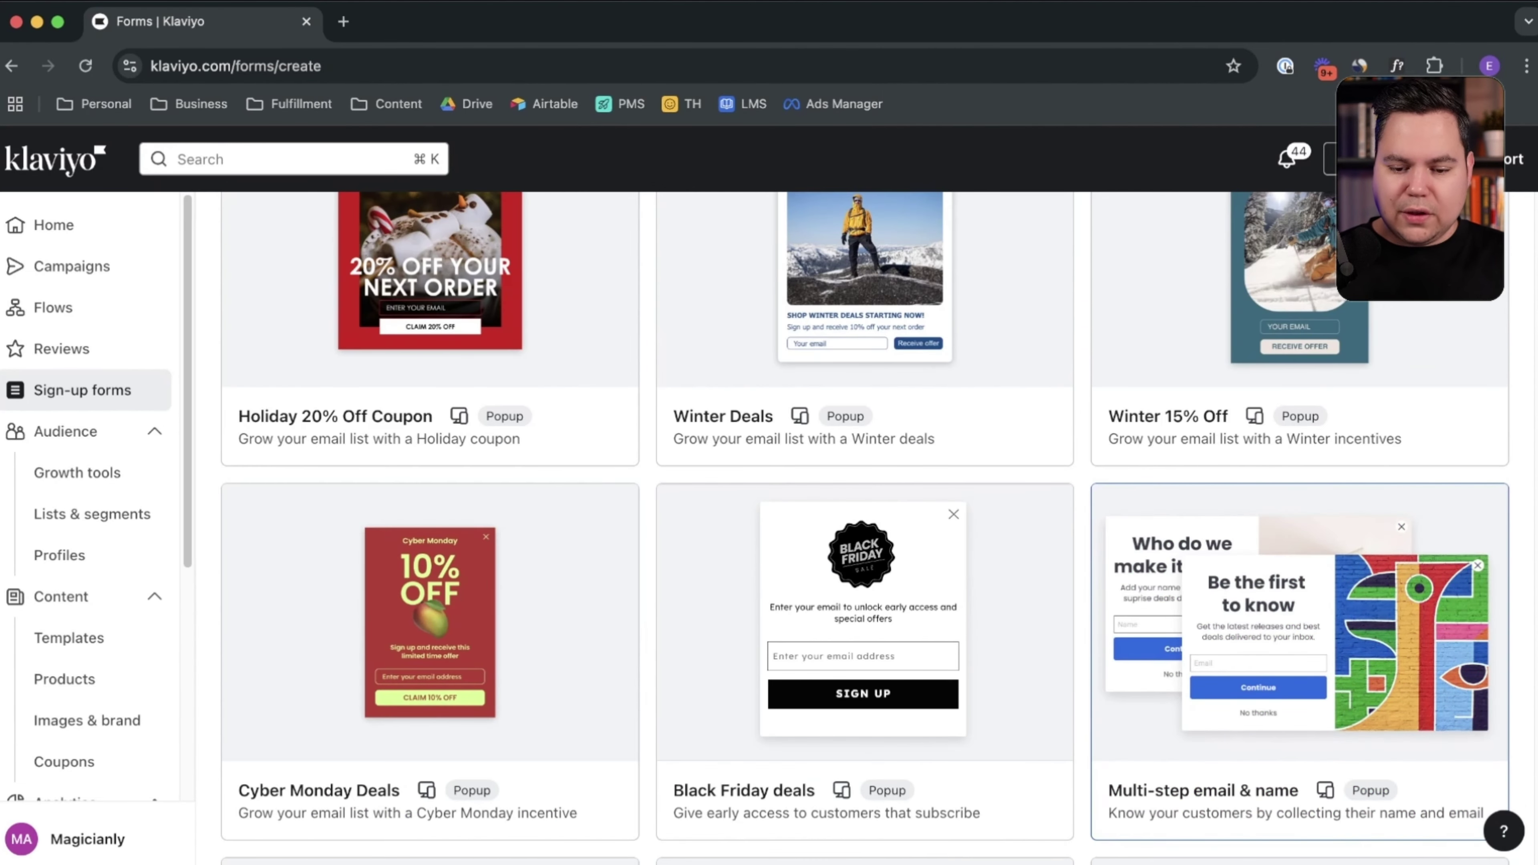
scroll(865, 606, down, 1)
scroll(865, 527, up, 10)
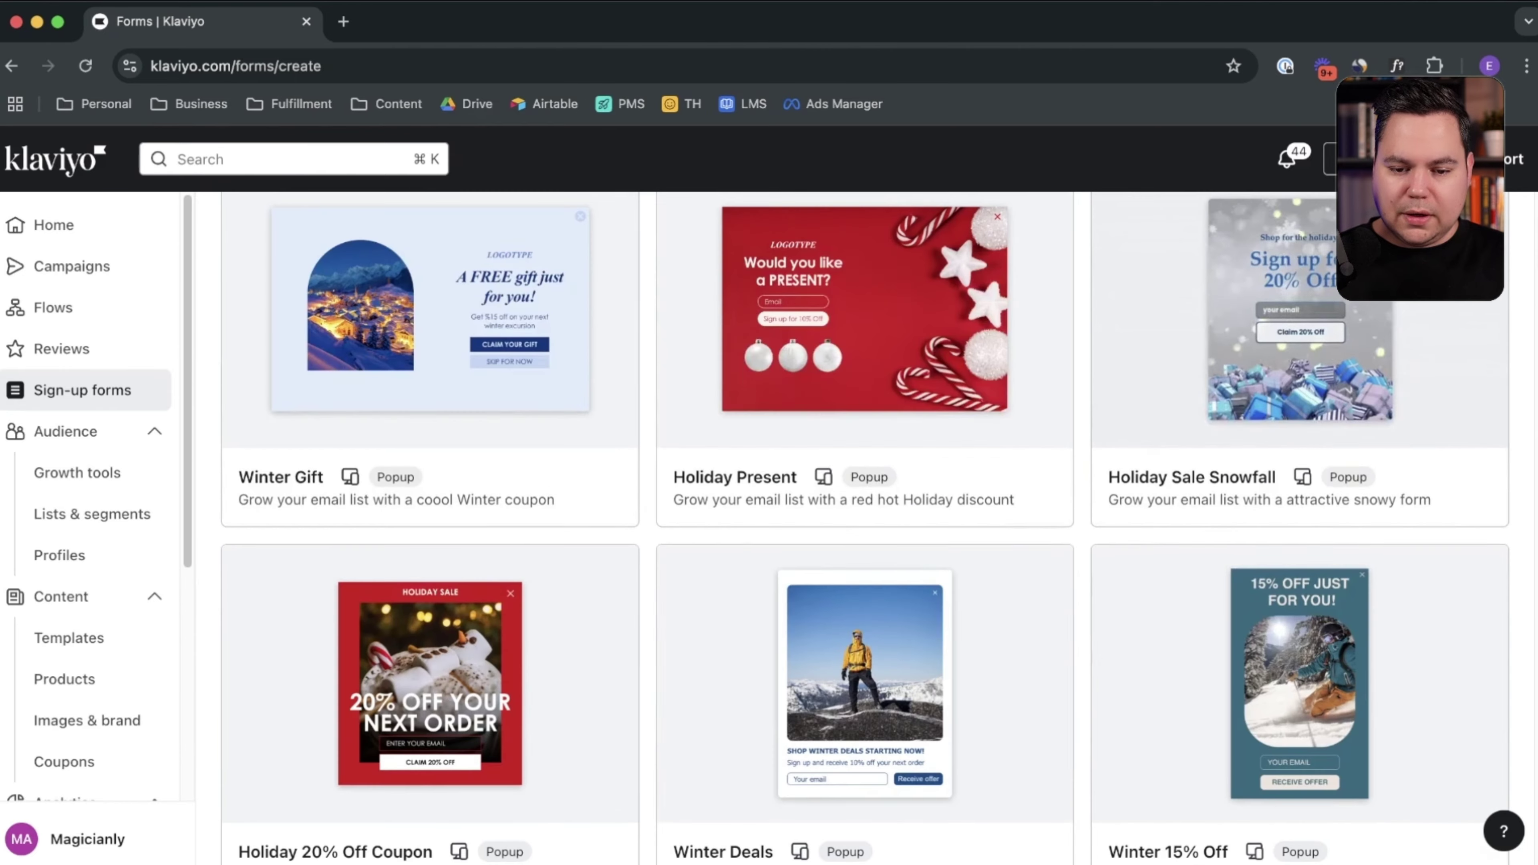
scroll(865, 527, down, 12)
scroll(865, 527, down, 5)
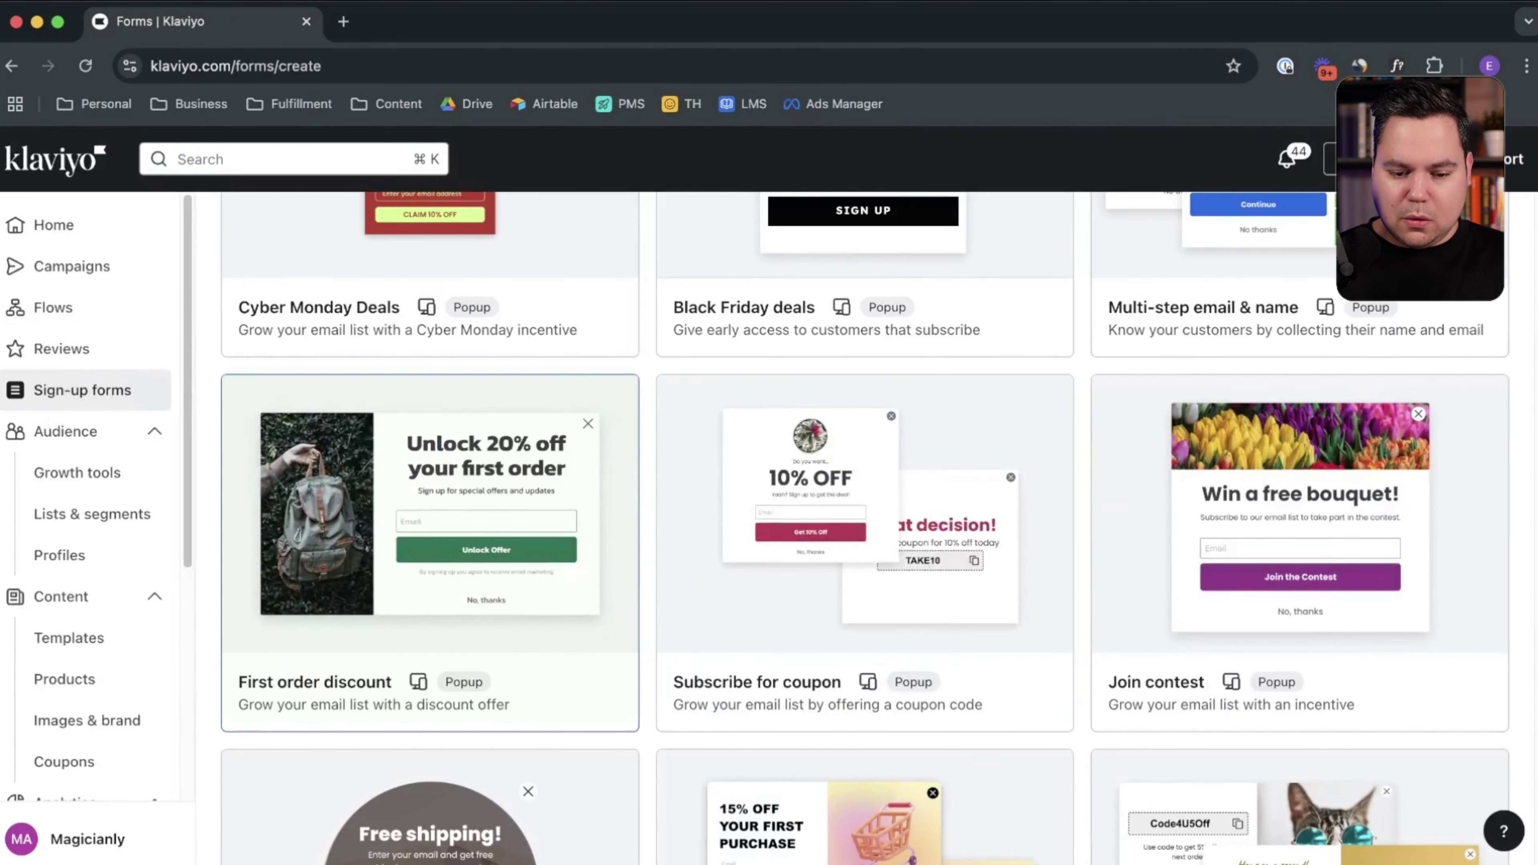
click(430, 546)
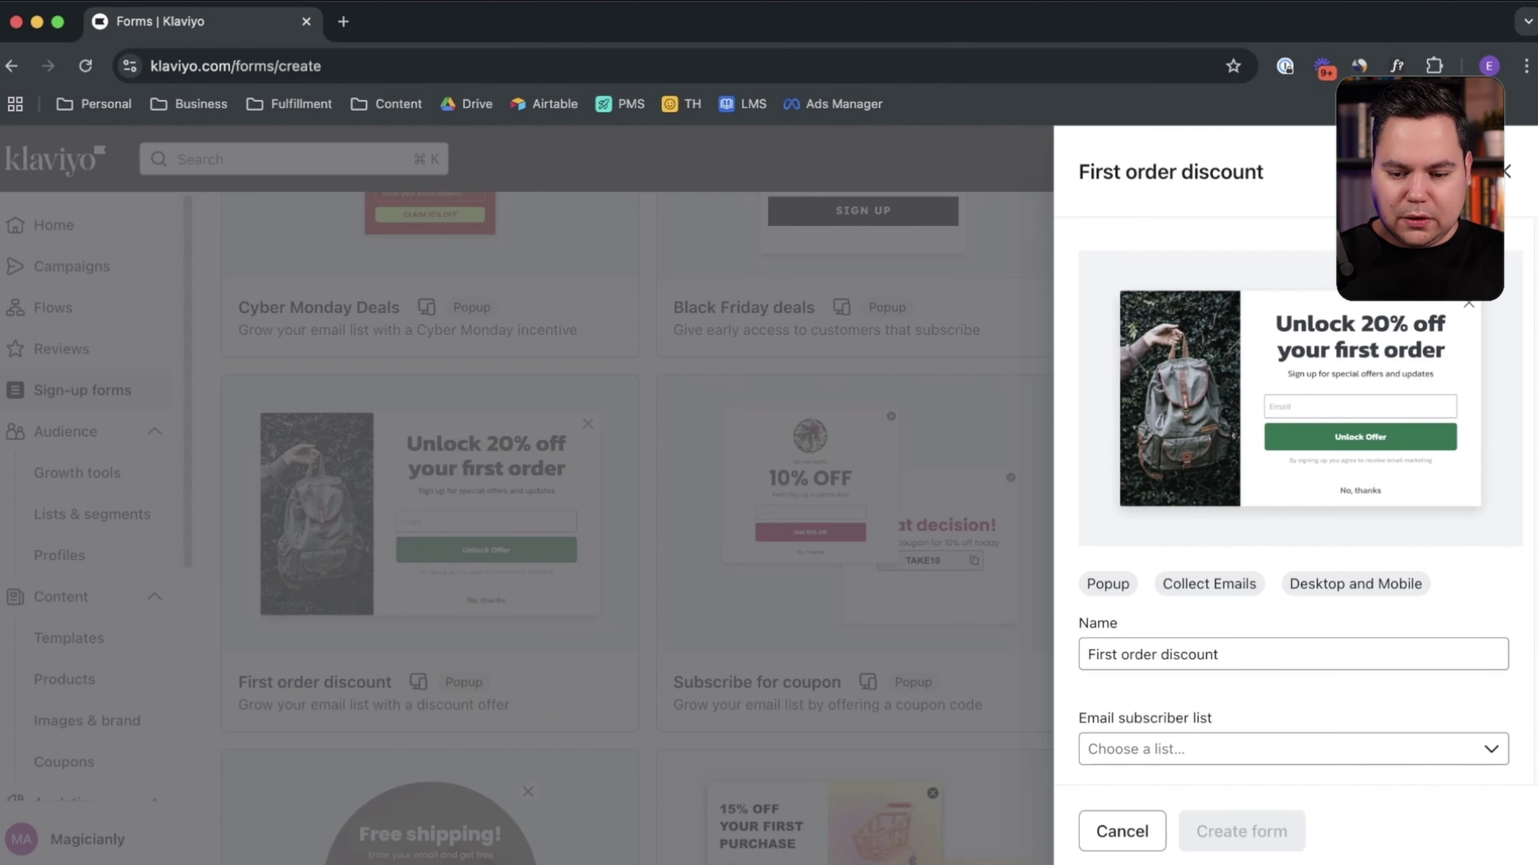
Step: Name the form "Demo signup form", choose an email subscriber list and create the form
click(1089, 654)
key(super+a)
text(Demo s)
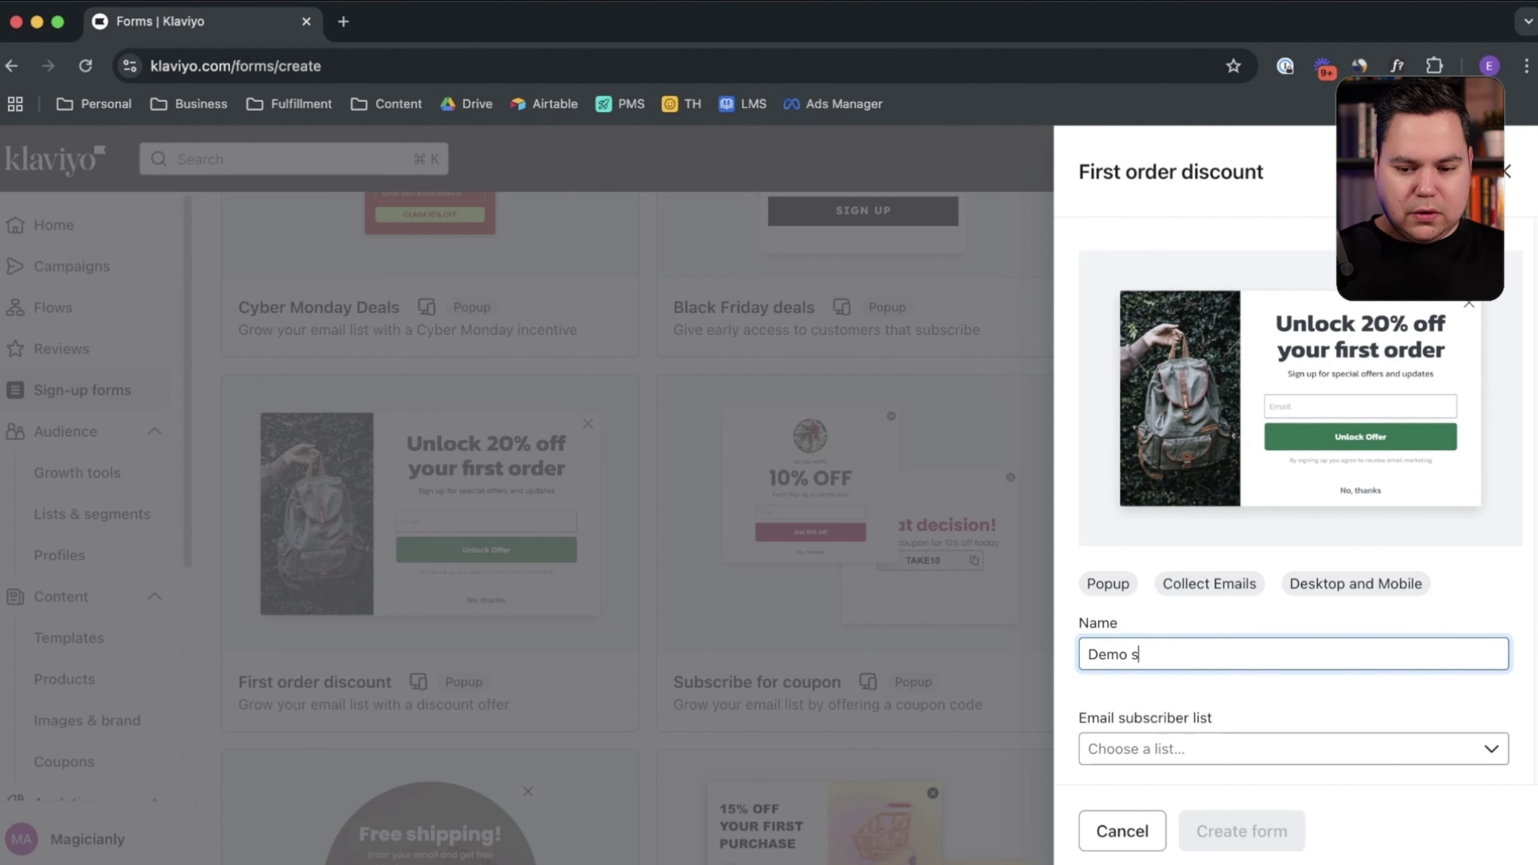
text(ignup form)
scroll(1296, 424, down, 3)
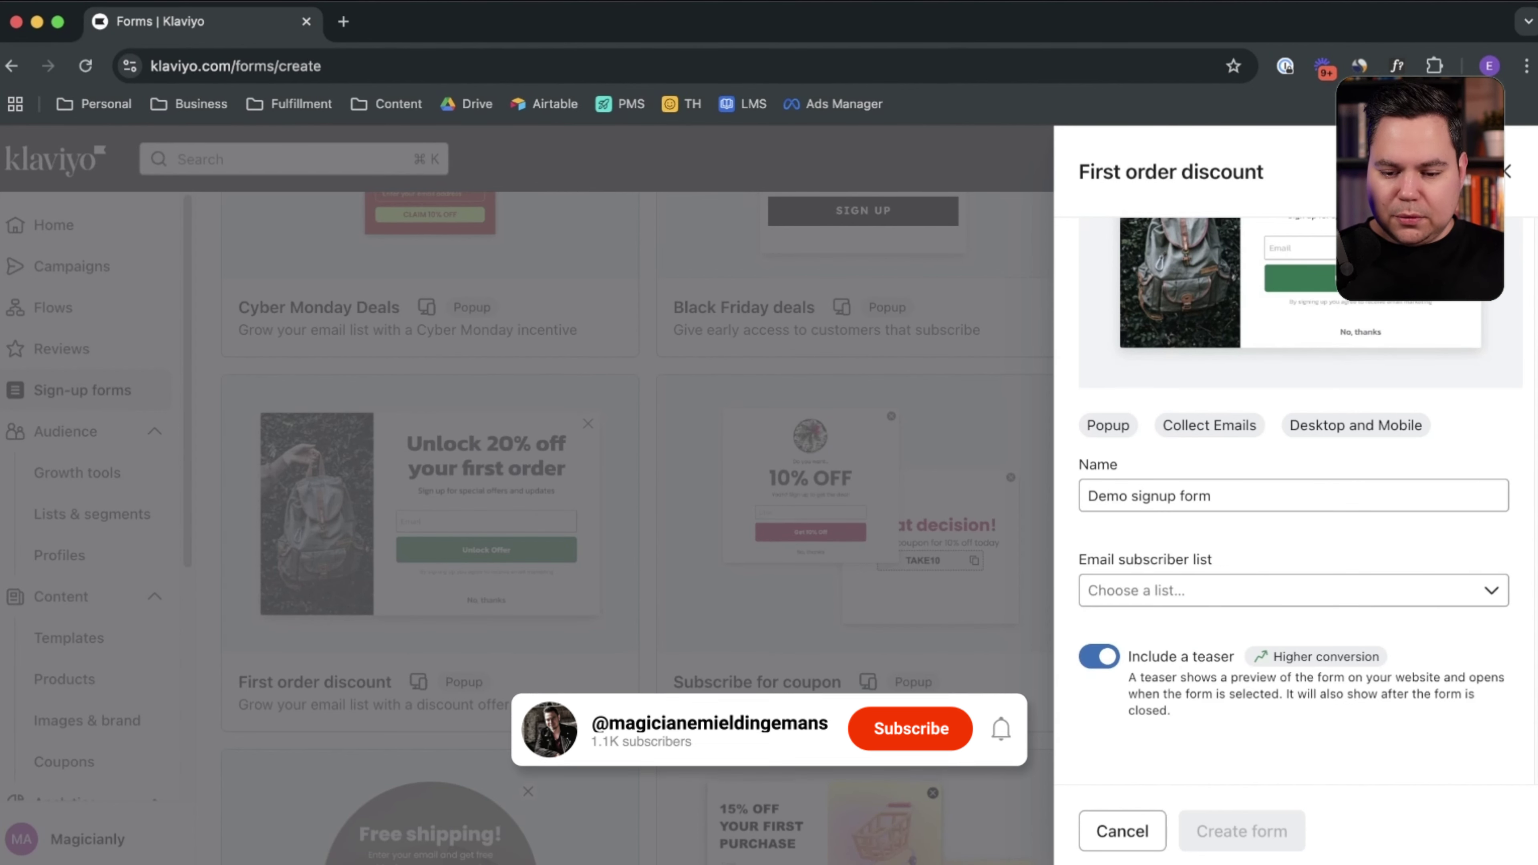
click(1294, 590)
click(1136, 783)
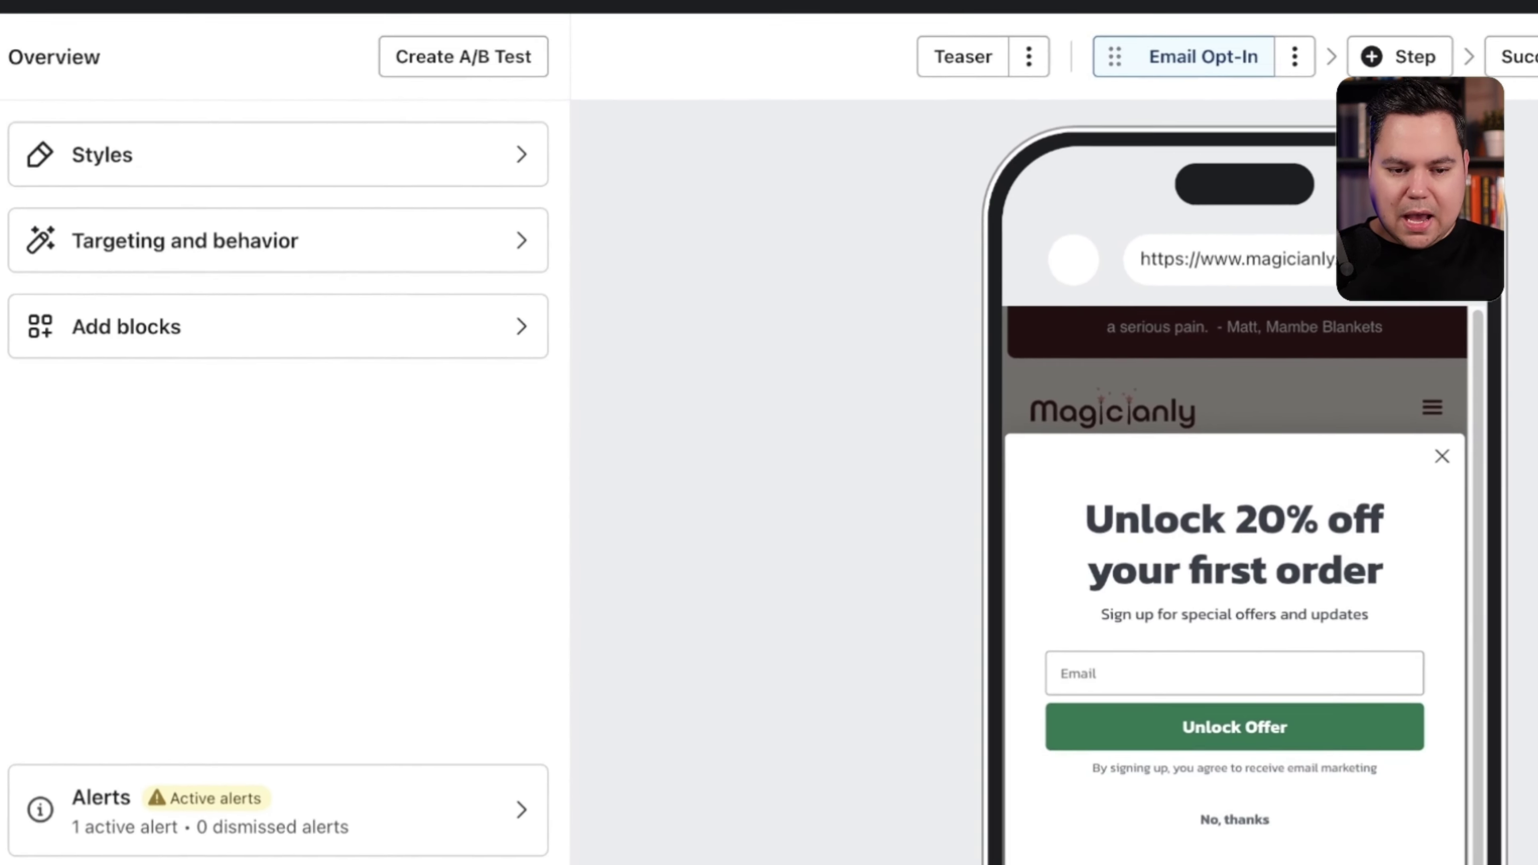
Step: In the form's targeting and behavior settings, set rule-based timing to display on page exit and after a 6-second delay
click(285, 226)
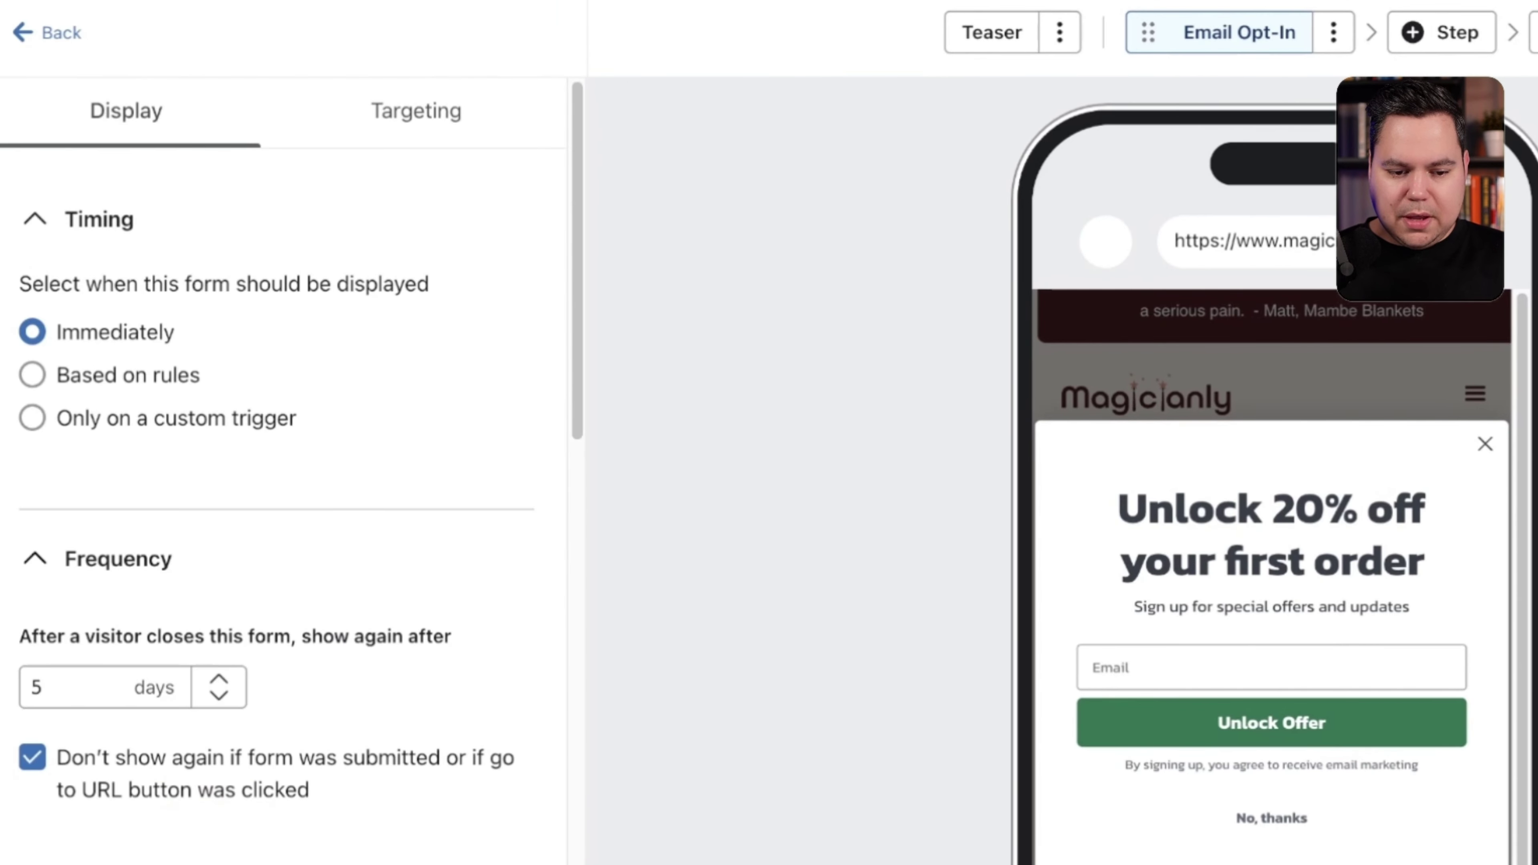
scroll(283, 473, down, 10)
scroll(283, 473, up, 10)
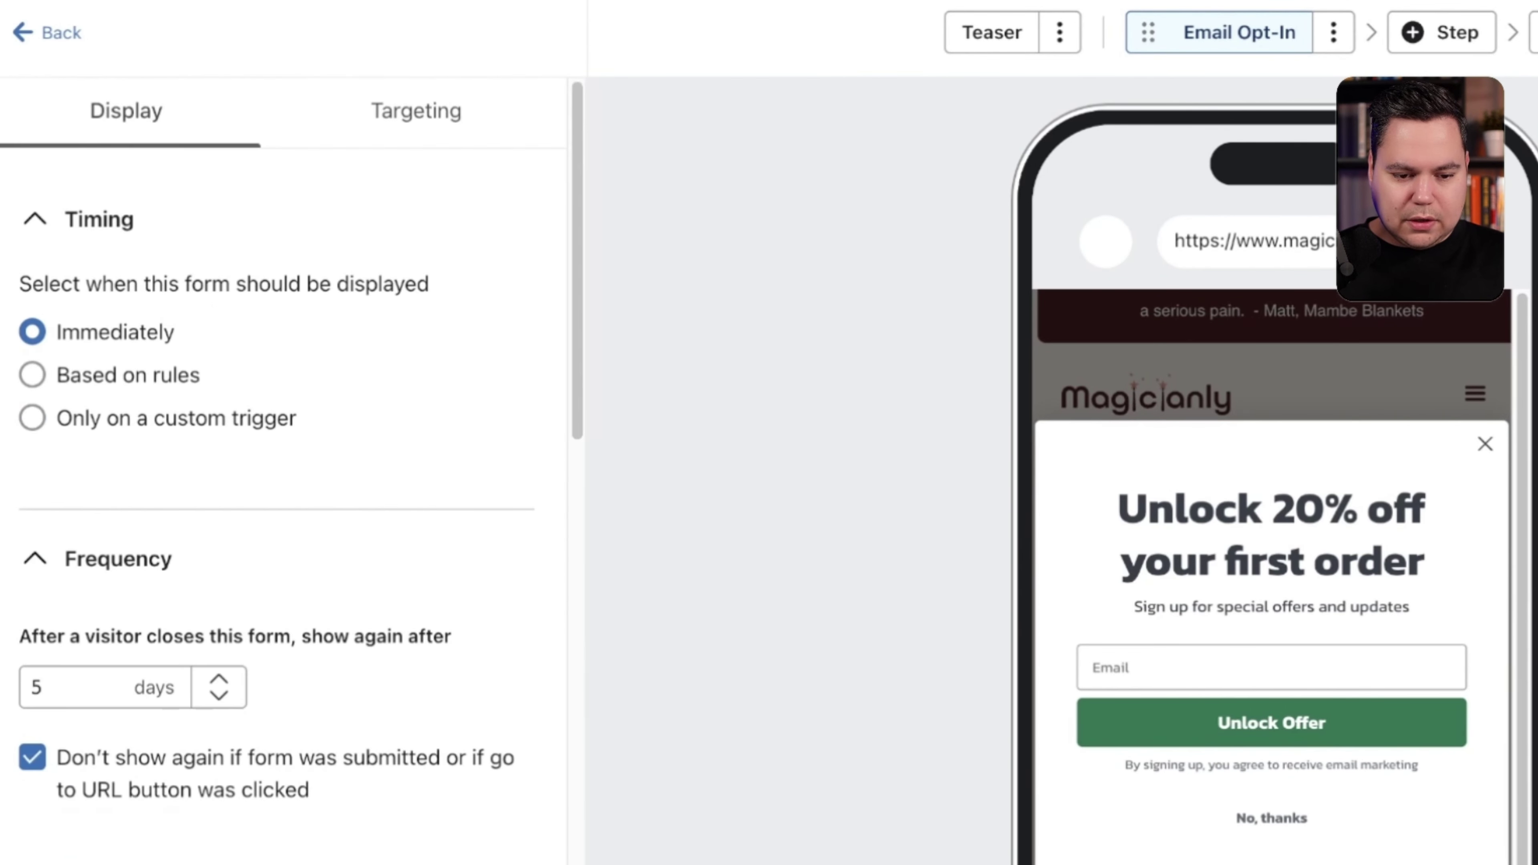
click(32, 375)
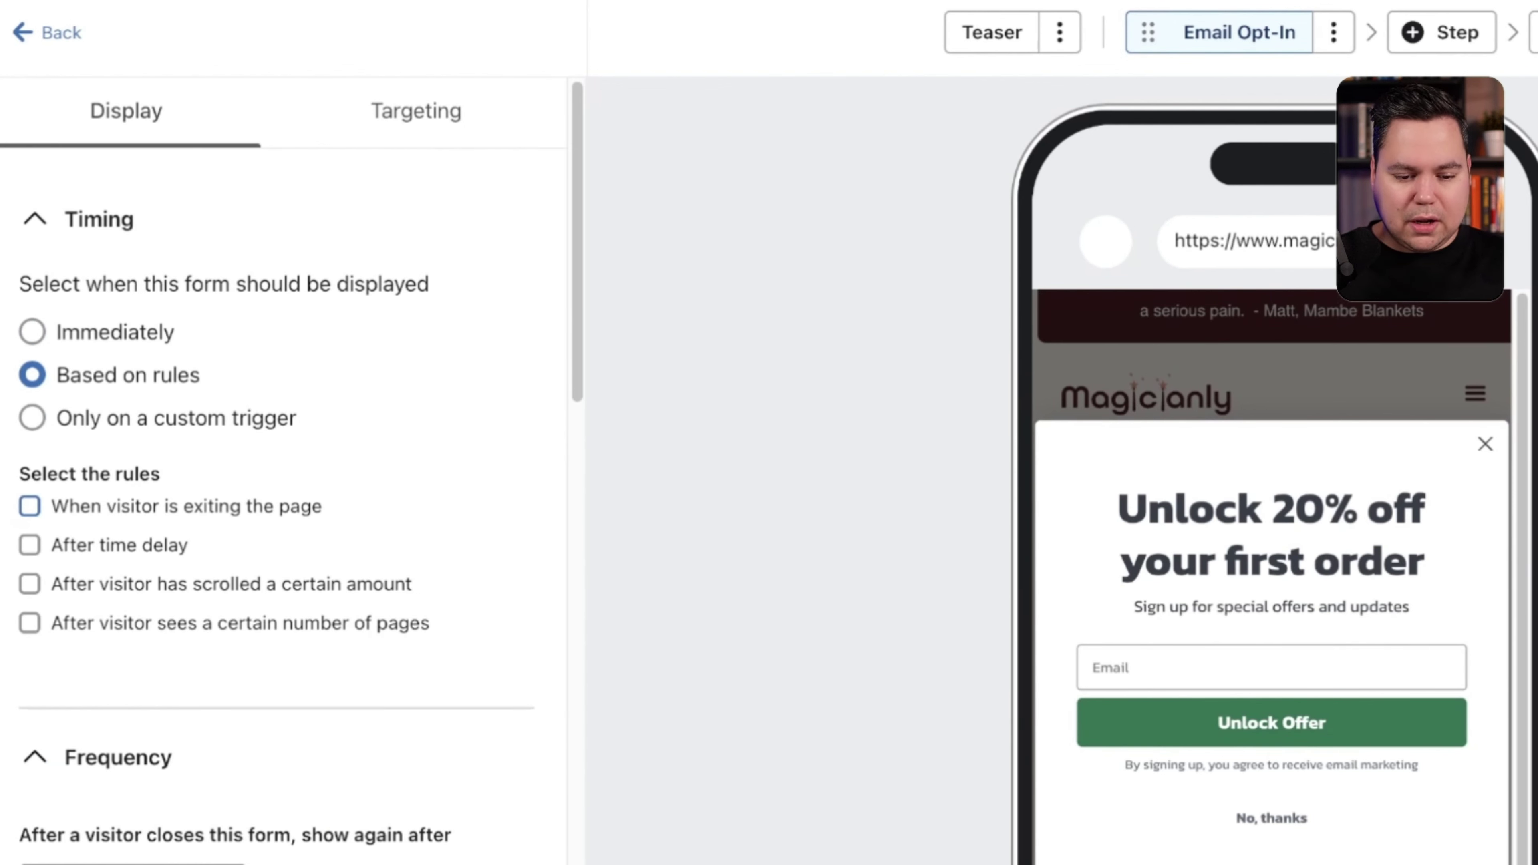
click(30, 506)
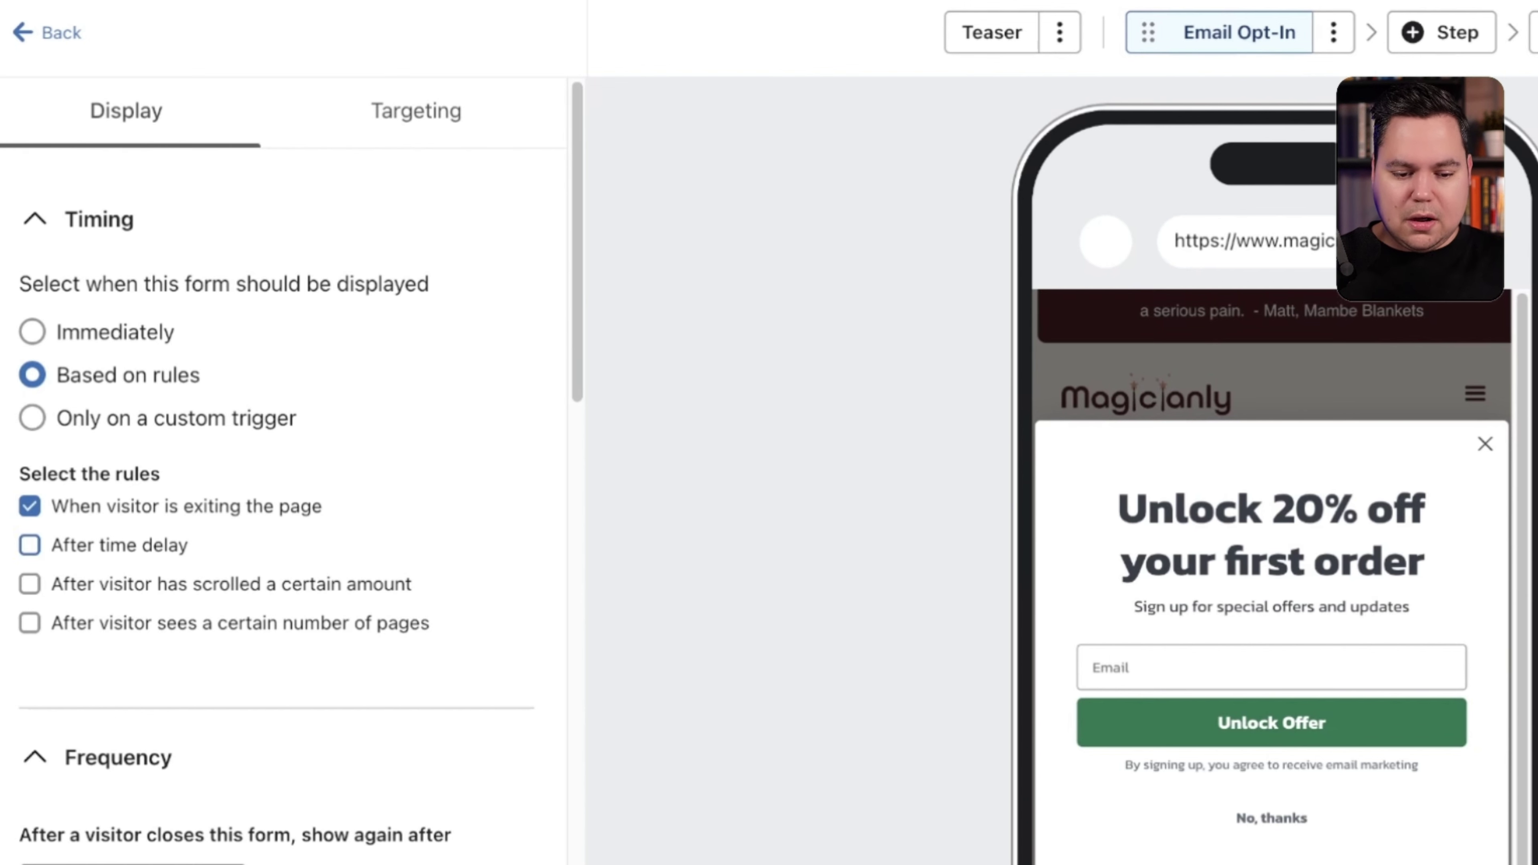
click(29, 545)
double_click(70, 619)
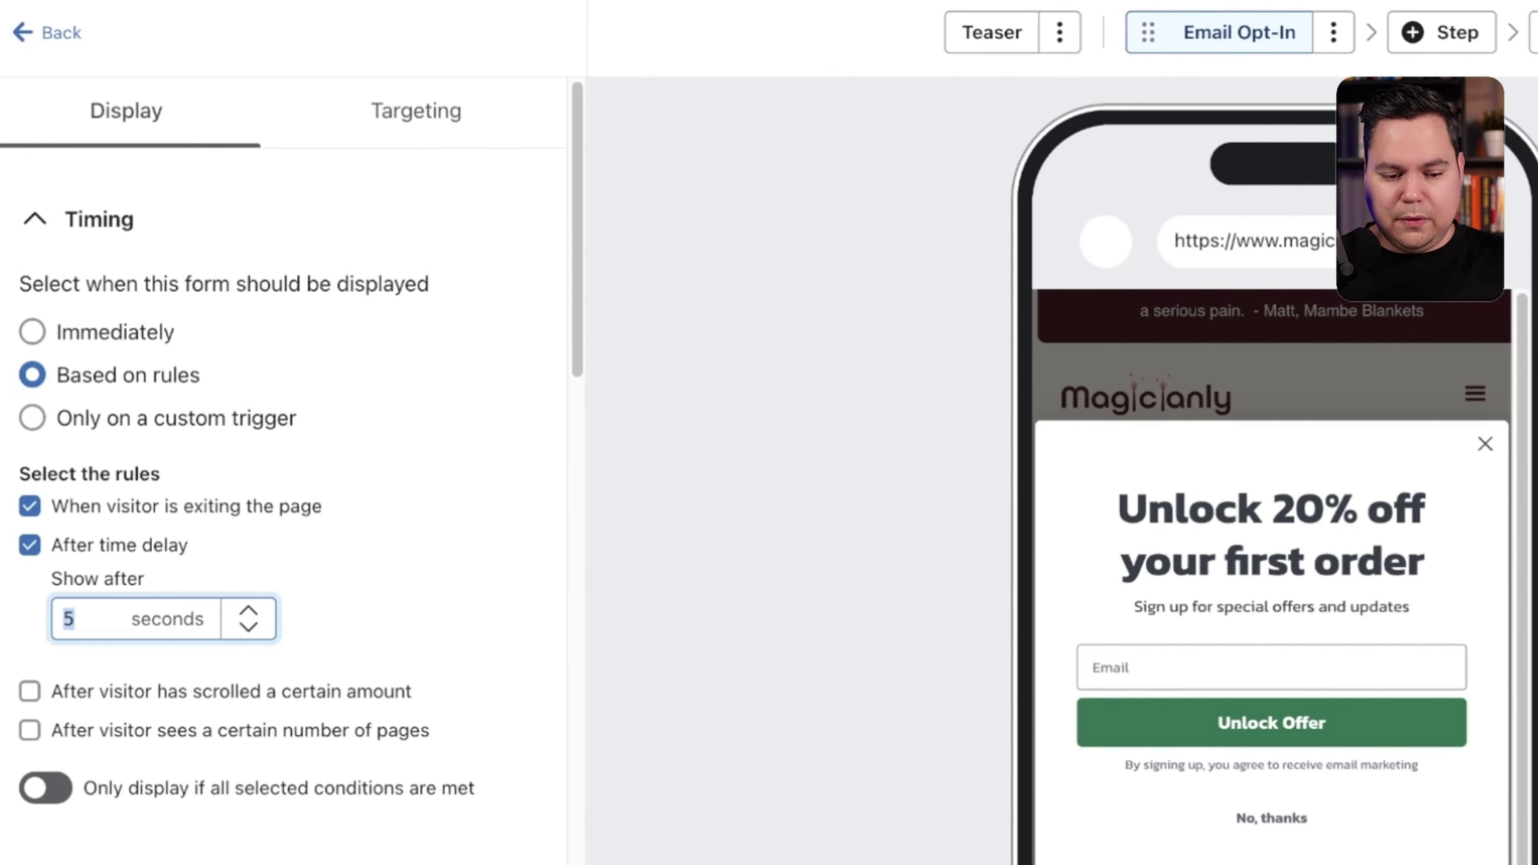
text(6)
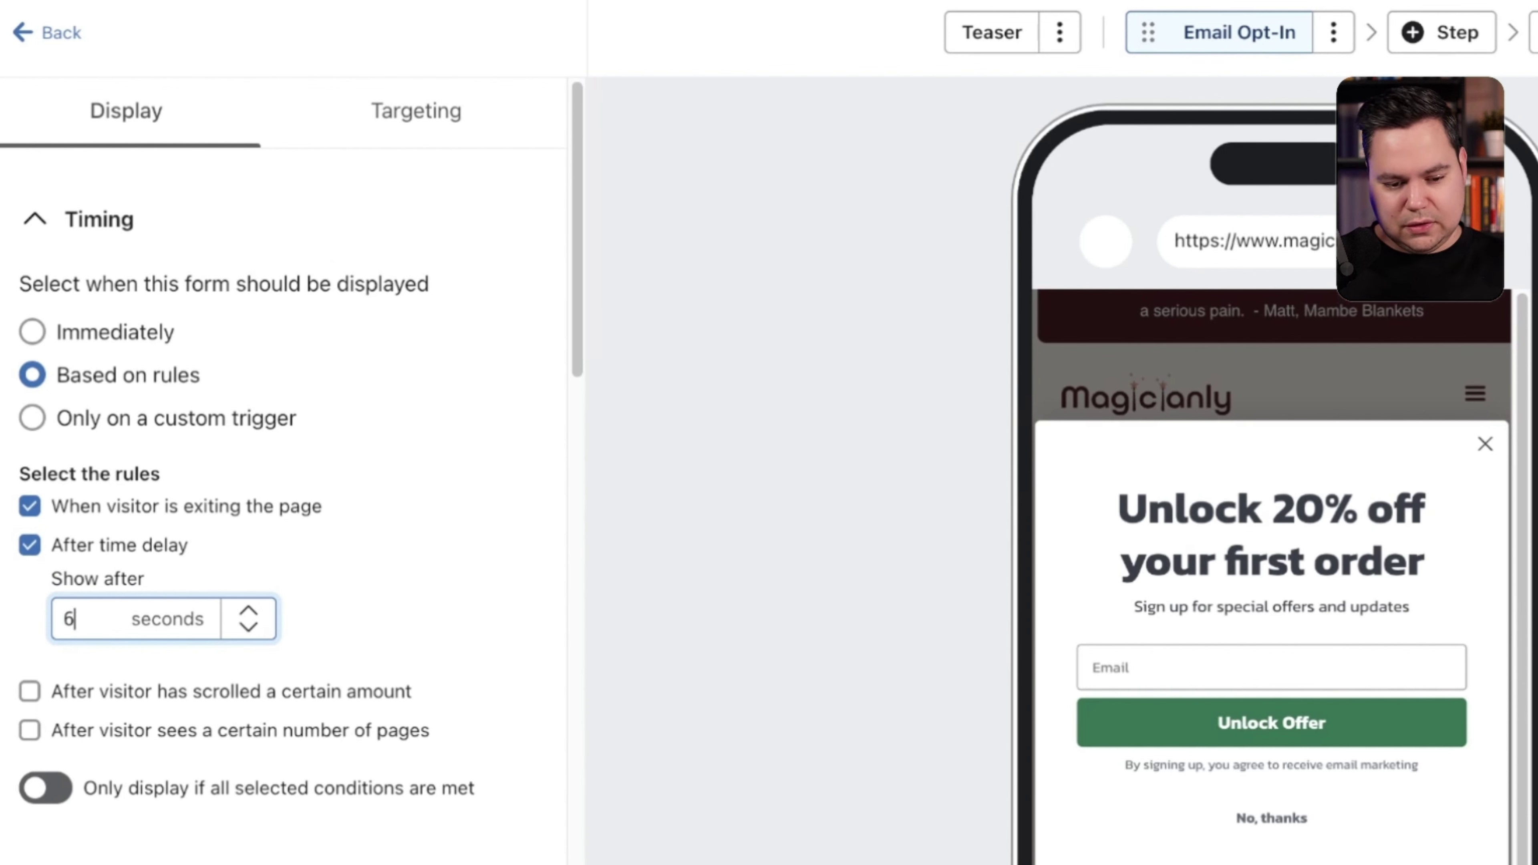
Step: Add the timing rule for visitor scrolling, with a scroll distance of 60%
click(29, 691)
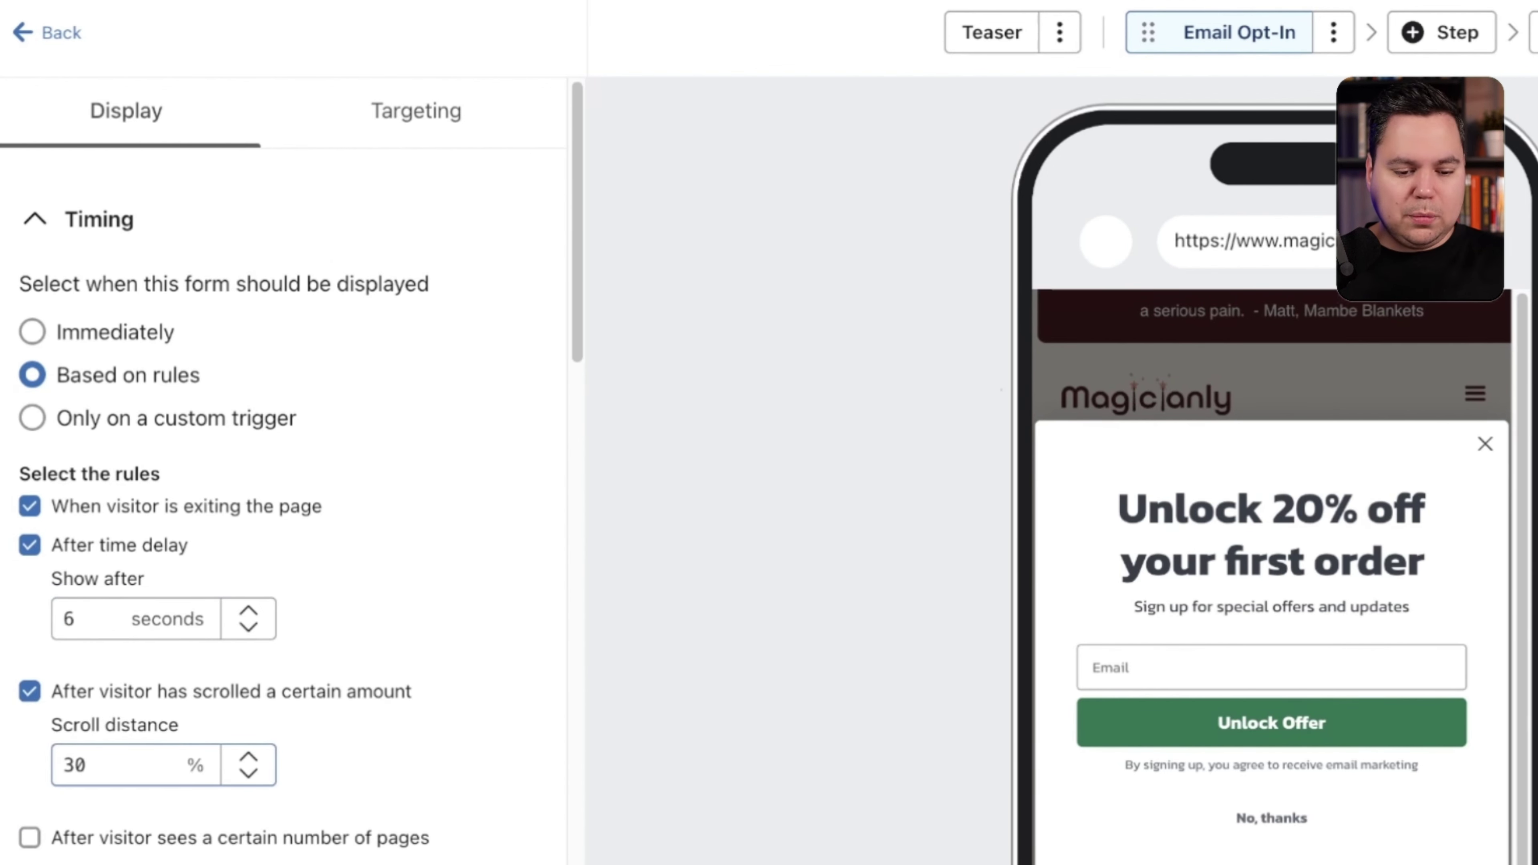
double_click(79, 765)
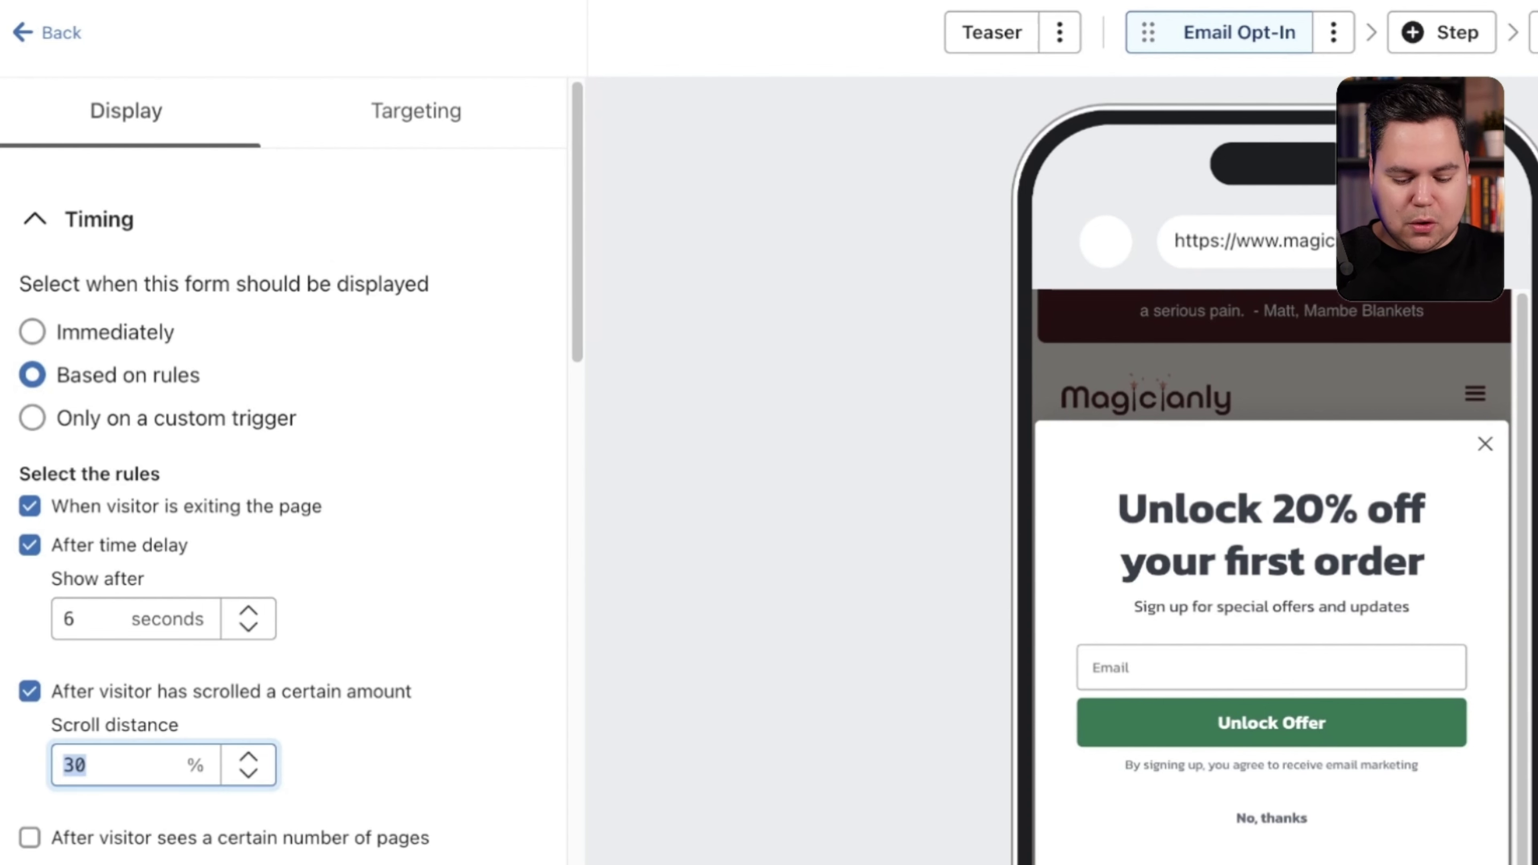
text(60)
Step: Set the form to show again 3 days after a visitor closes it
scroll(42, 514, down, 10)
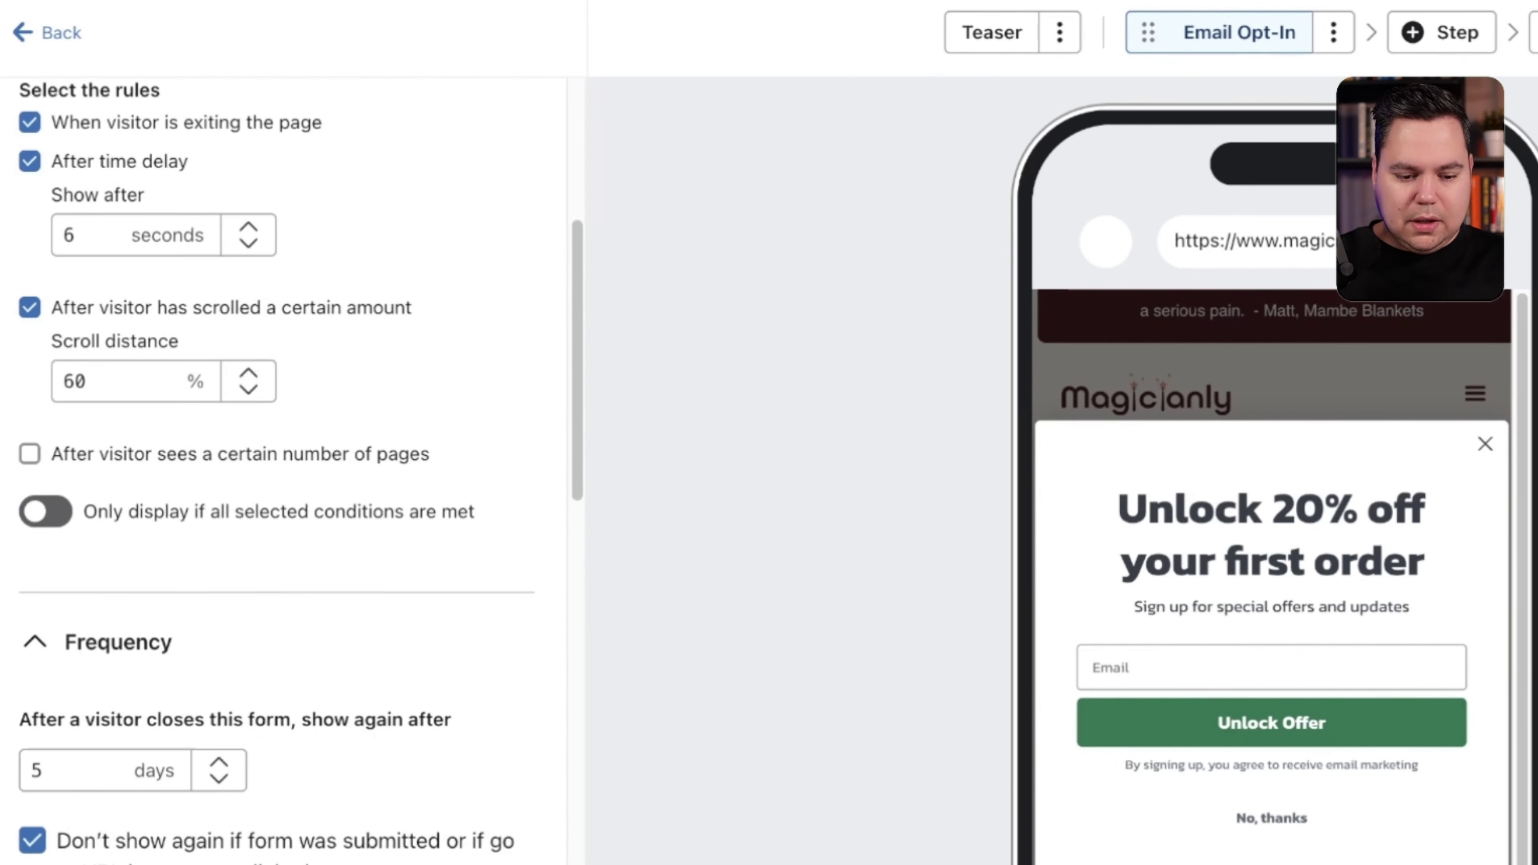
drag(43, 514, 451, 514)
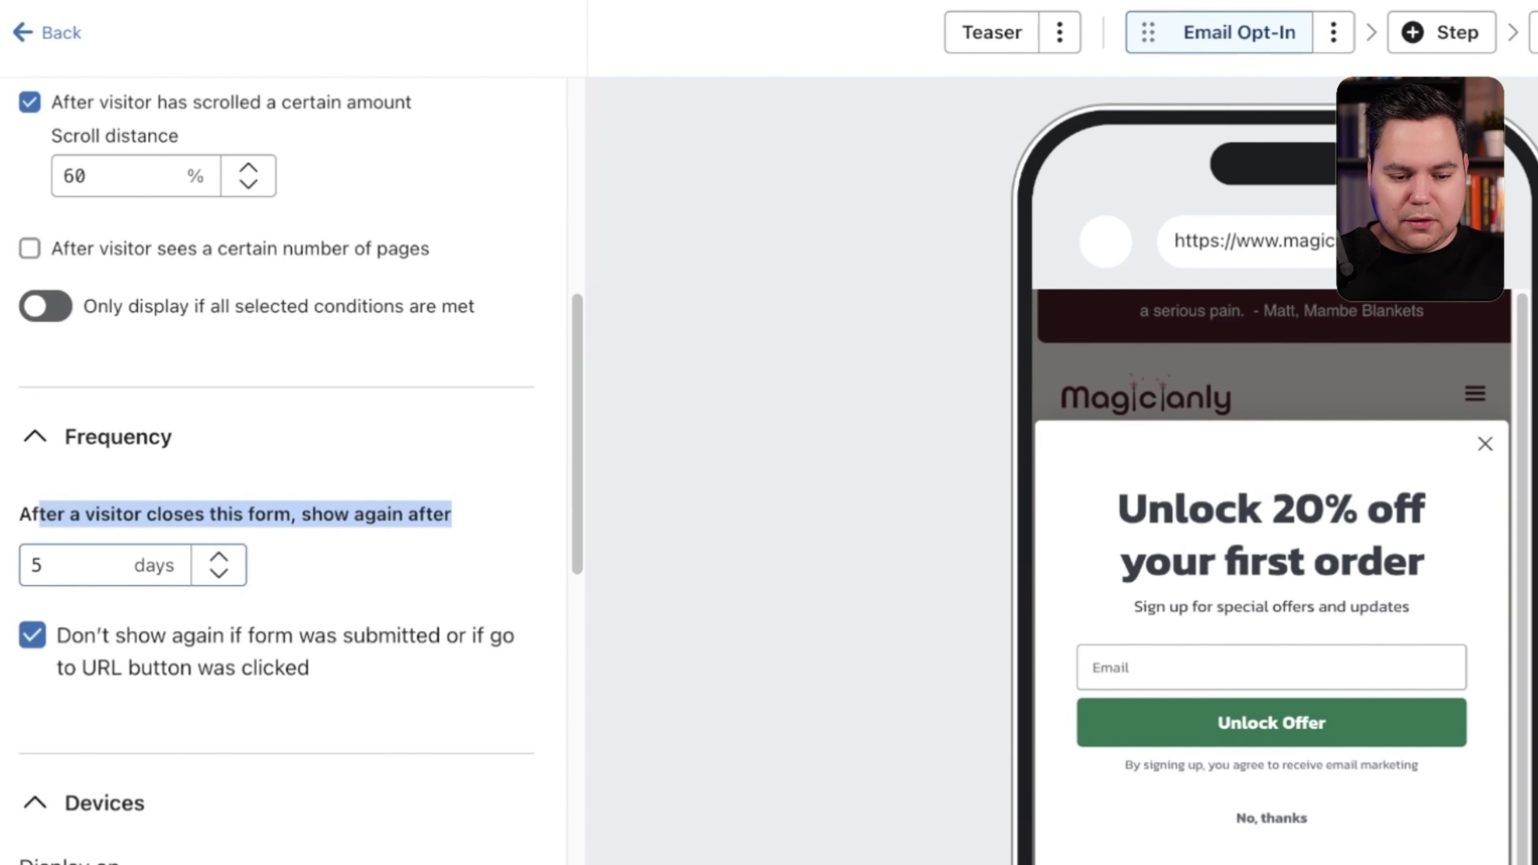
double_click(38, 565)
text(3)
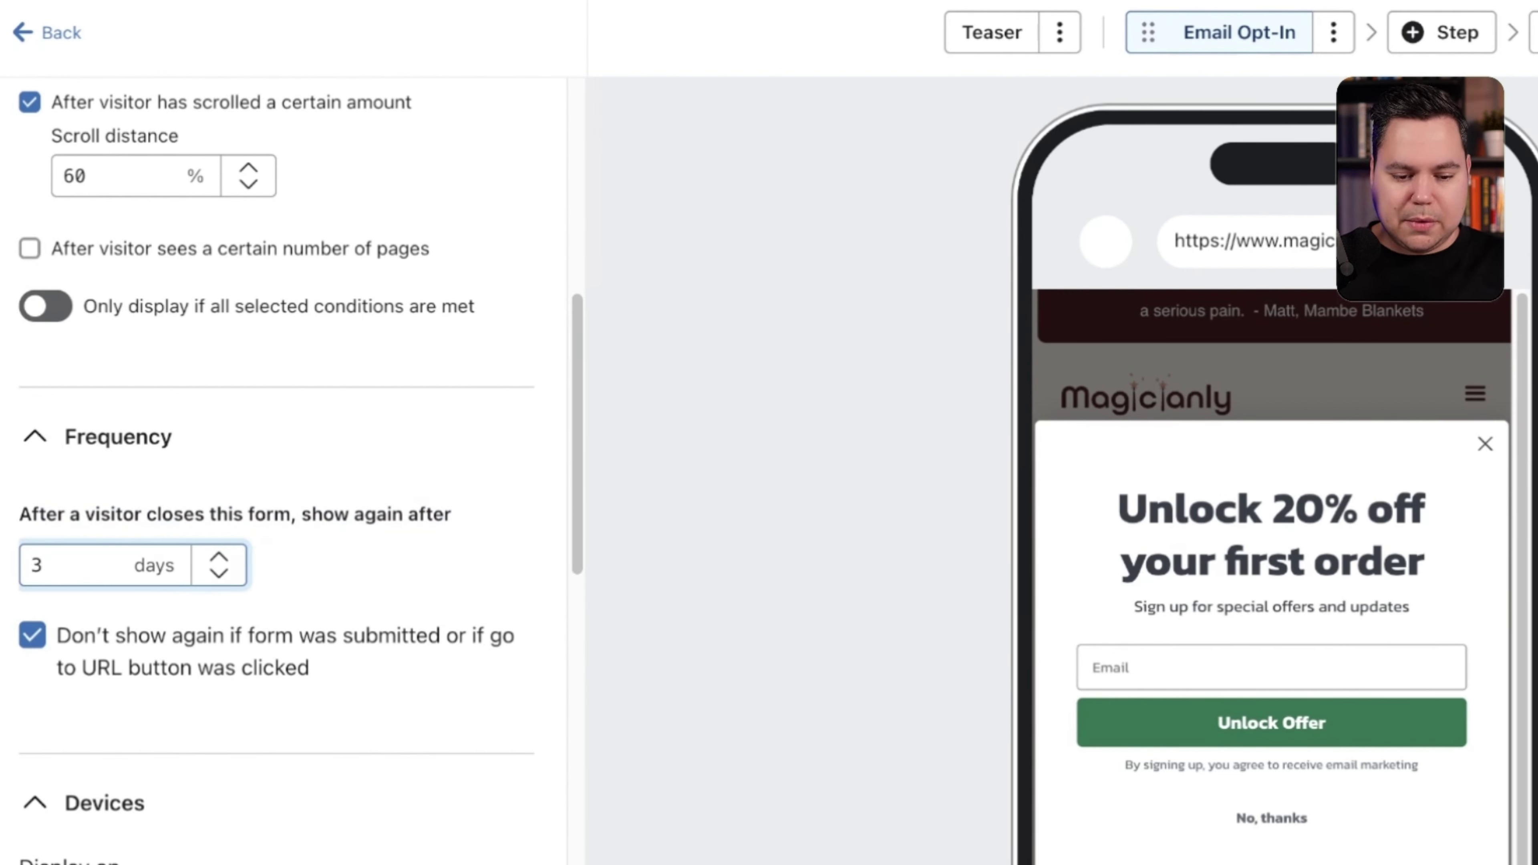
Step: Restrict the form's display to desktop devices only
scroll(272, 473, down, 5)
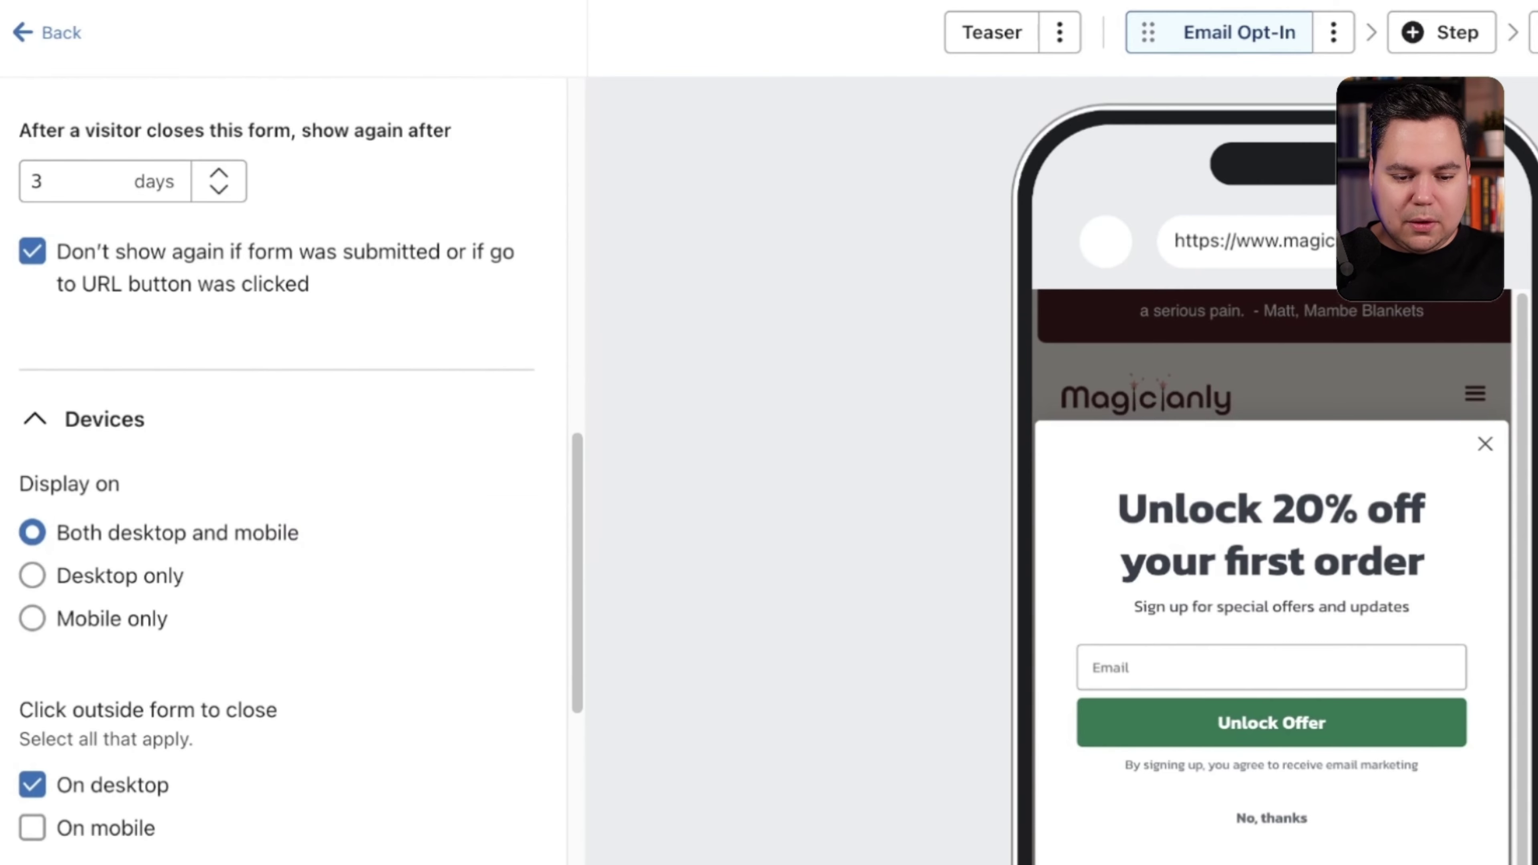
click(32, 576)
scroll(273, 473, down, 6)
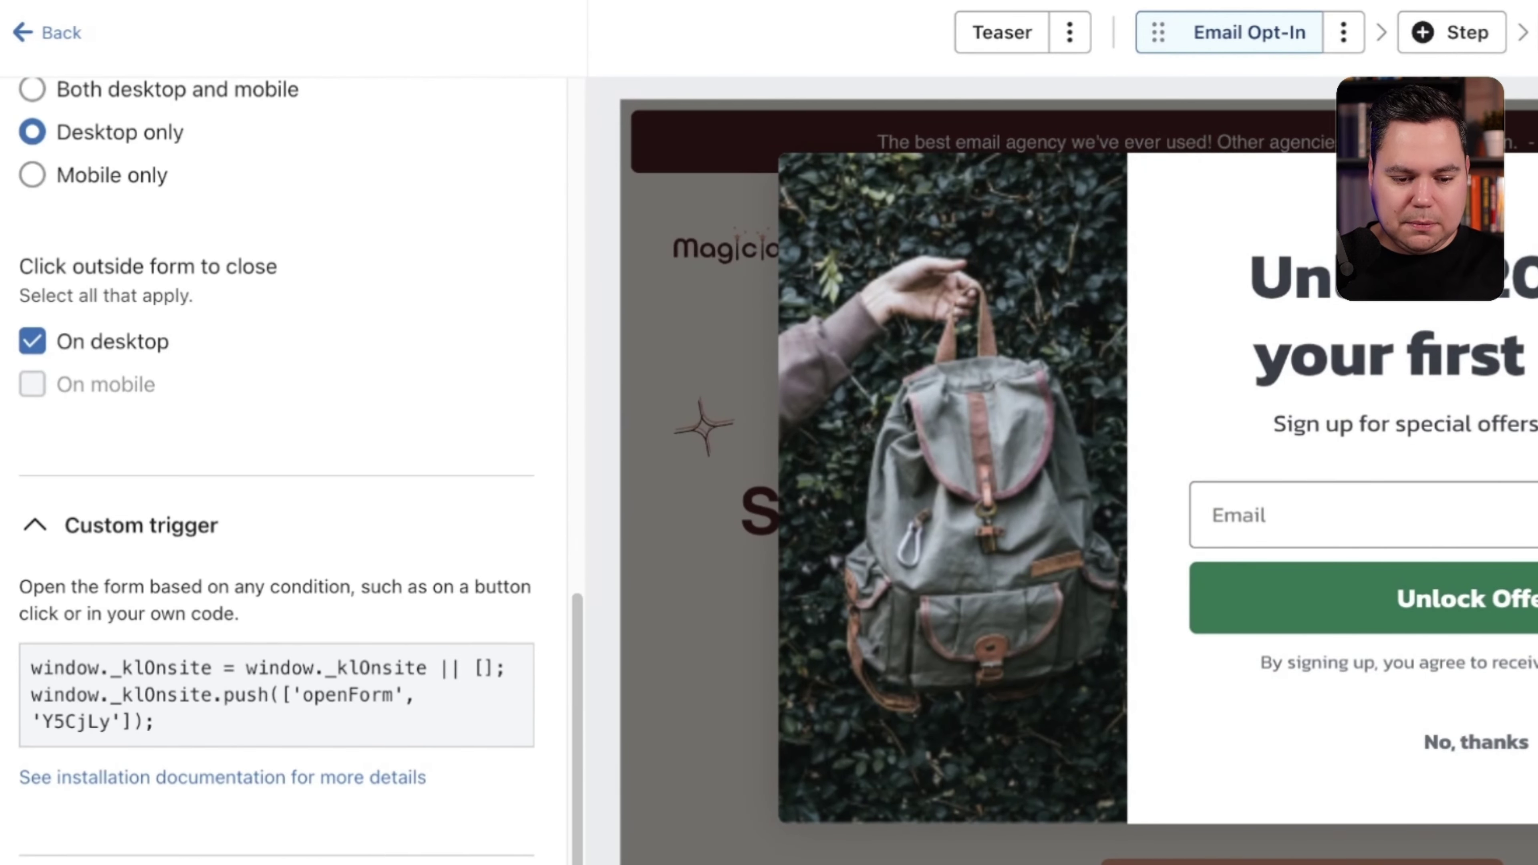
Step: In the targeting settings, exclude the form from URLs containing /cart and /wholesale
scroll(272, 473, up, 12)
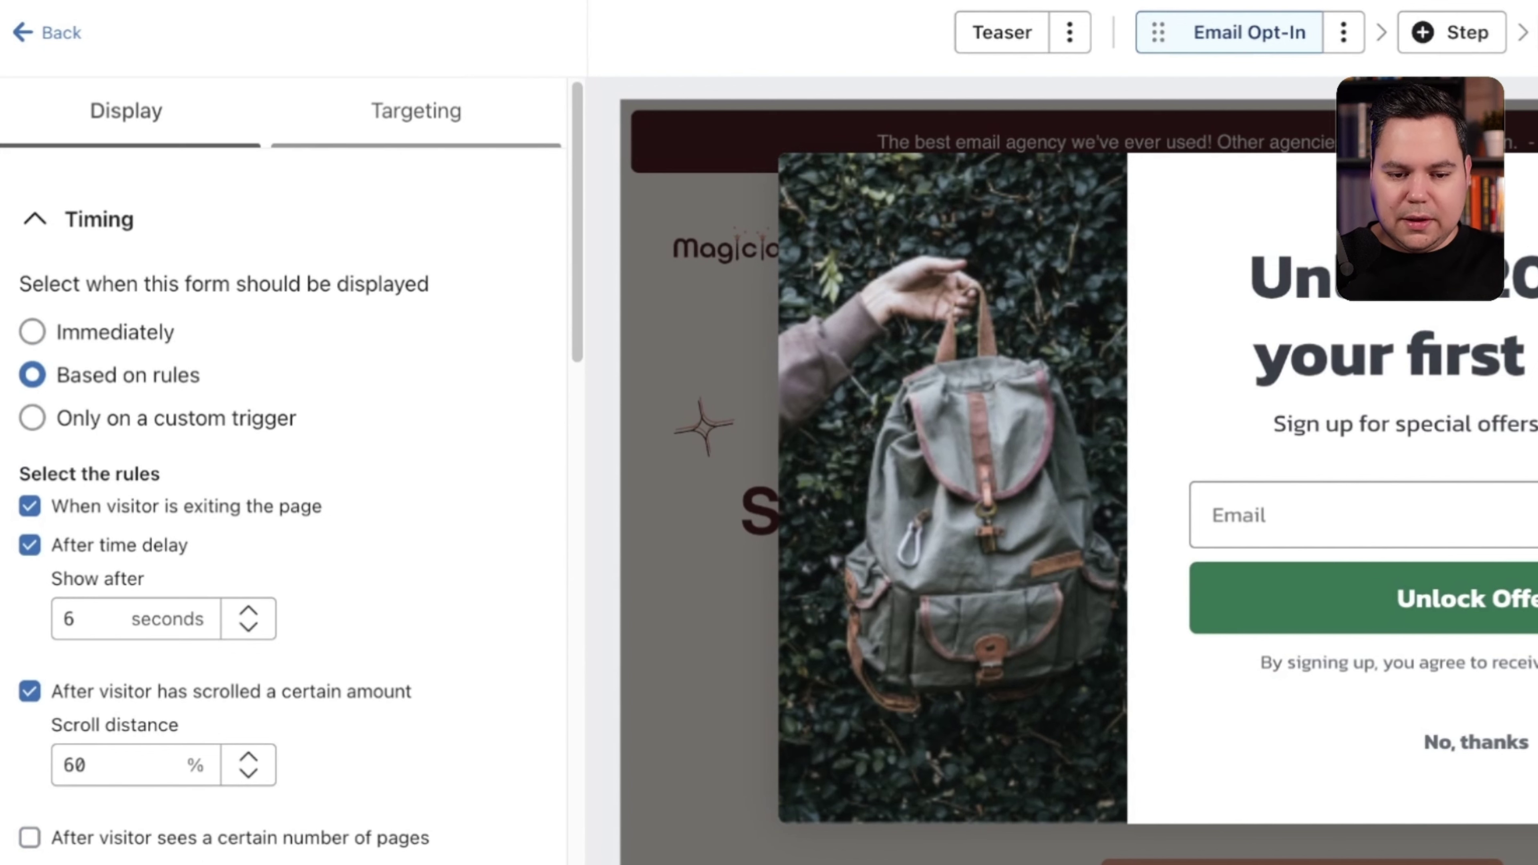
click(415, 111)
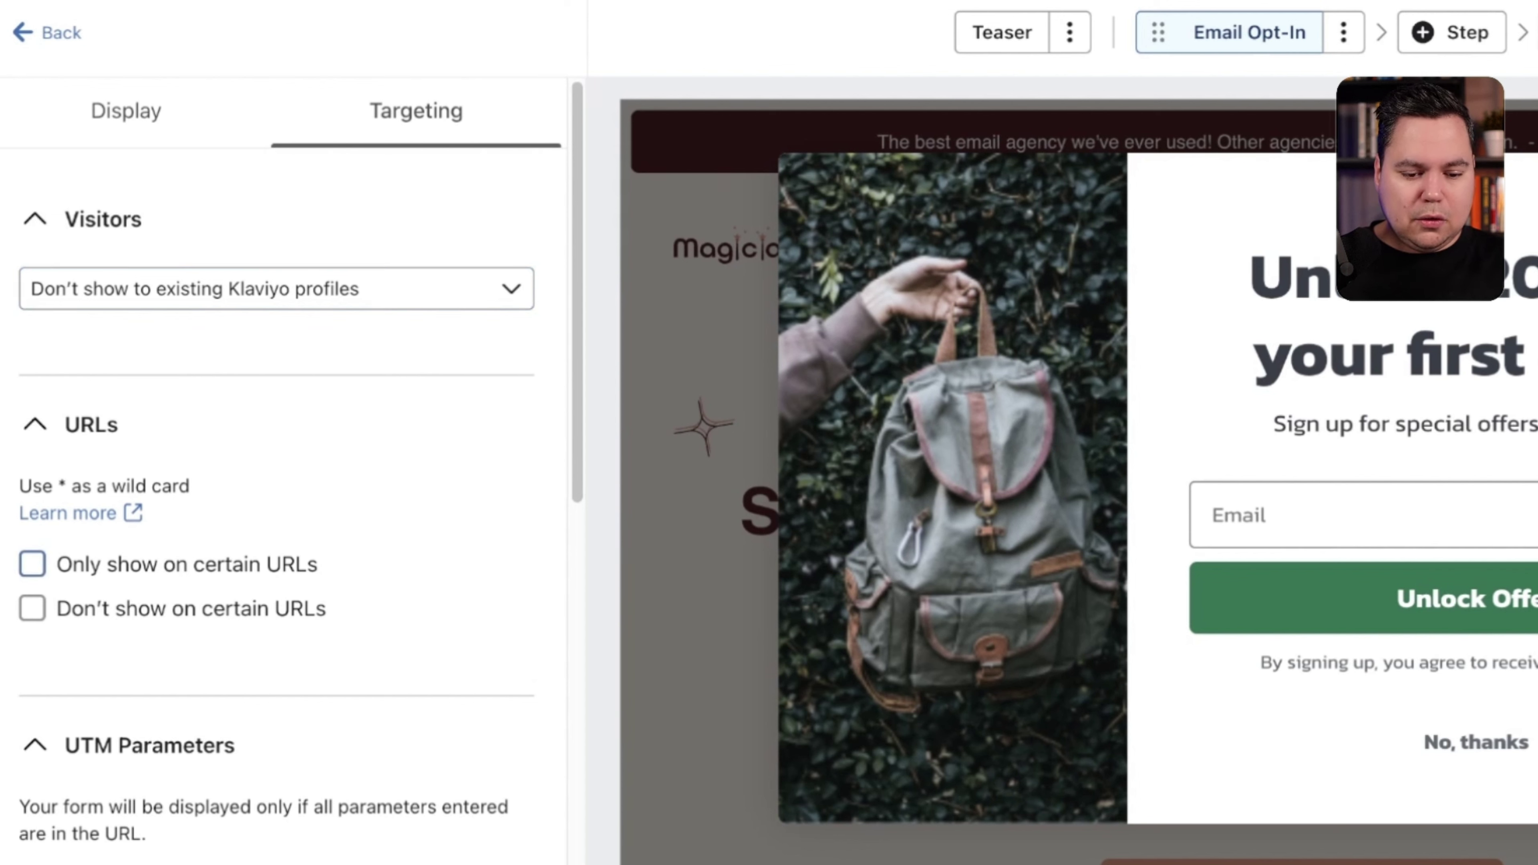
click(32, 608)
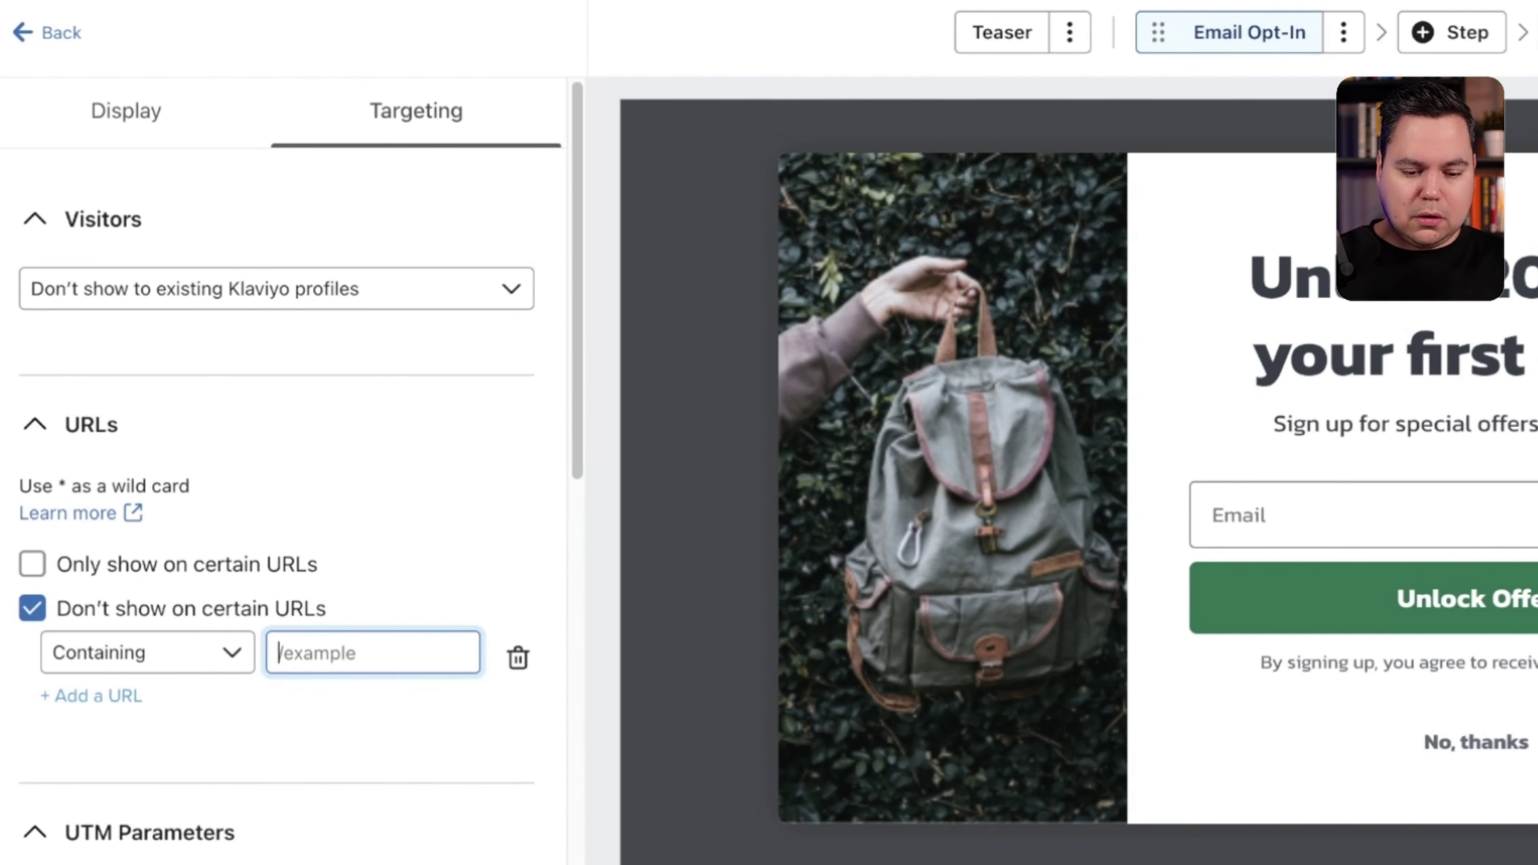
text(/cart)
key(Return)
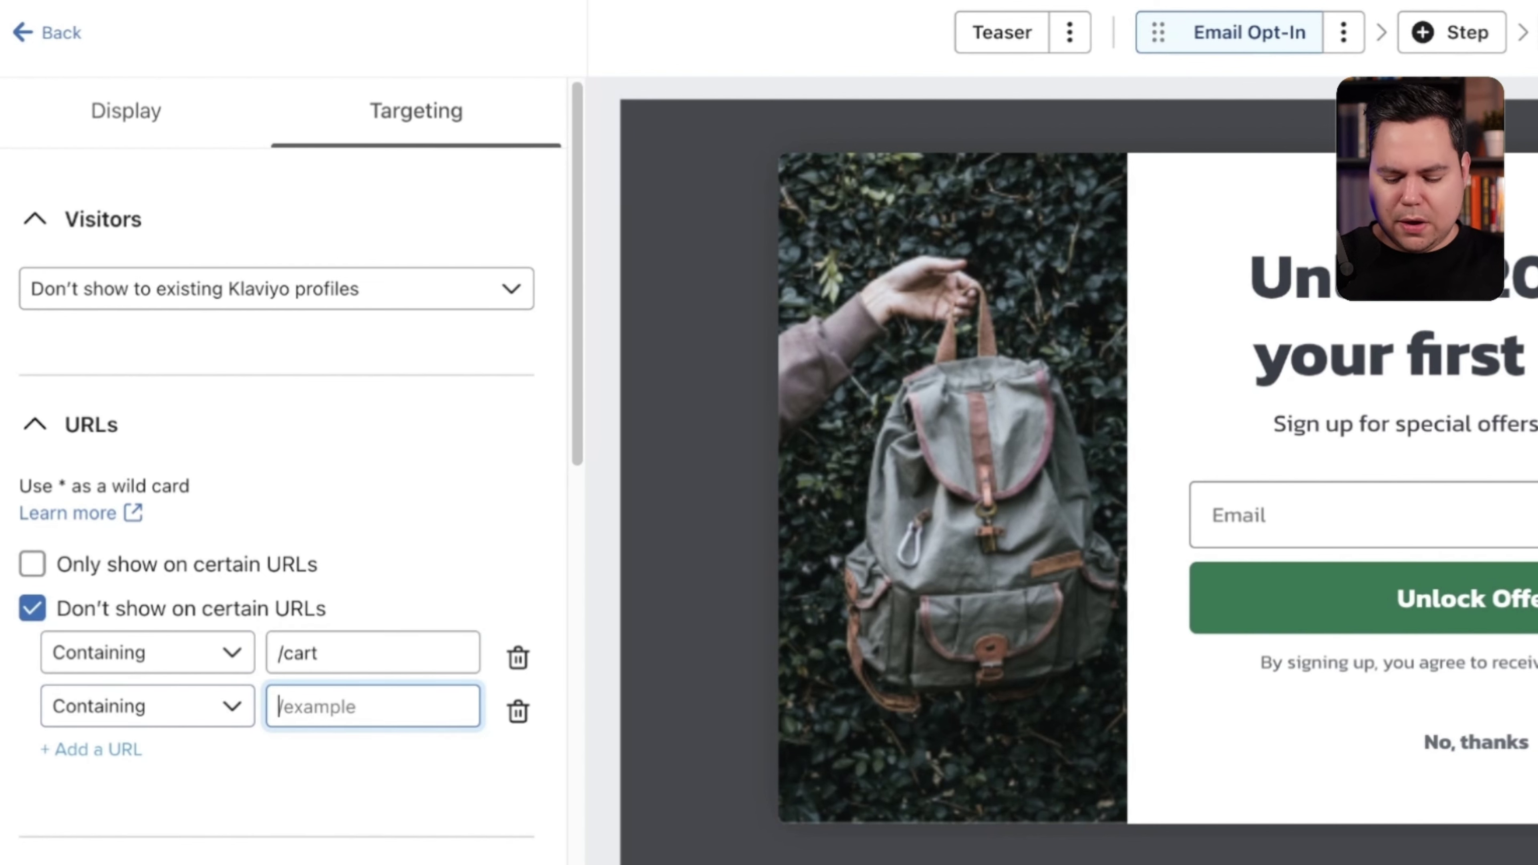
text(/wholesale)
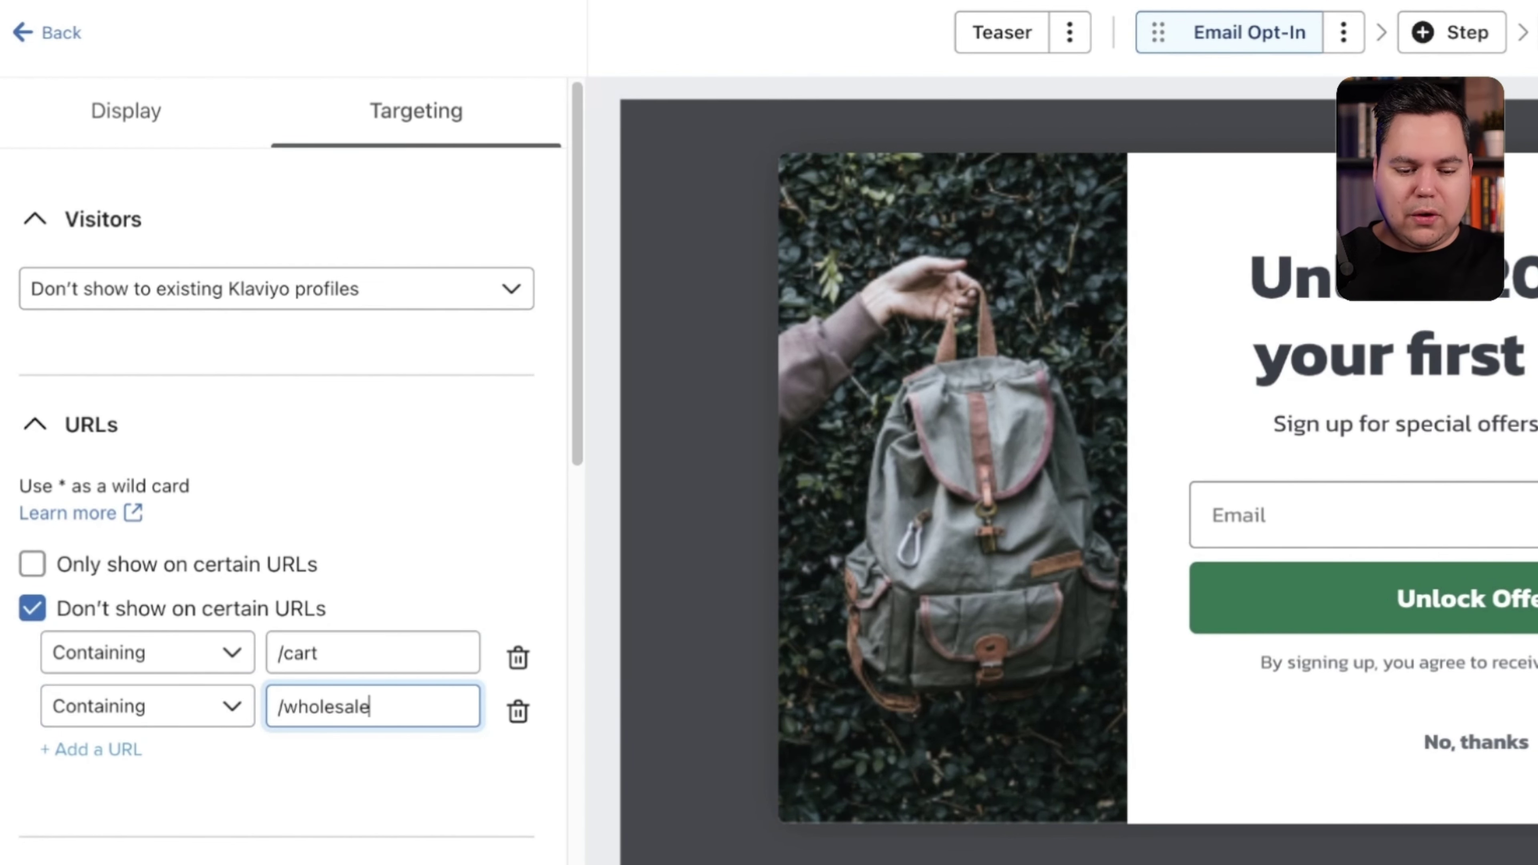
scroll(291, 484, down, 10)
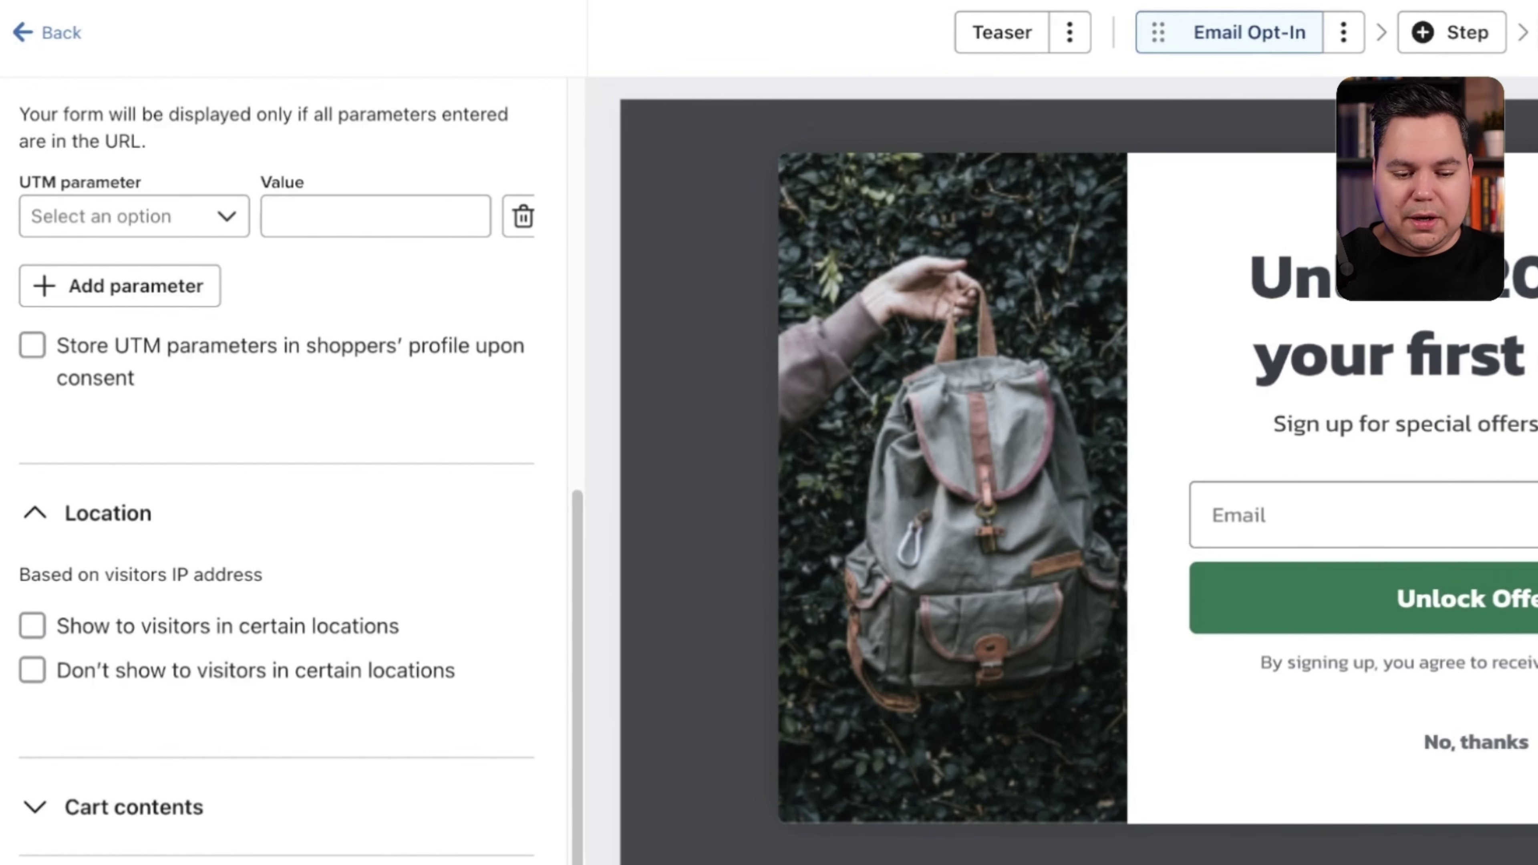
scroll(285, 472, up, 10)
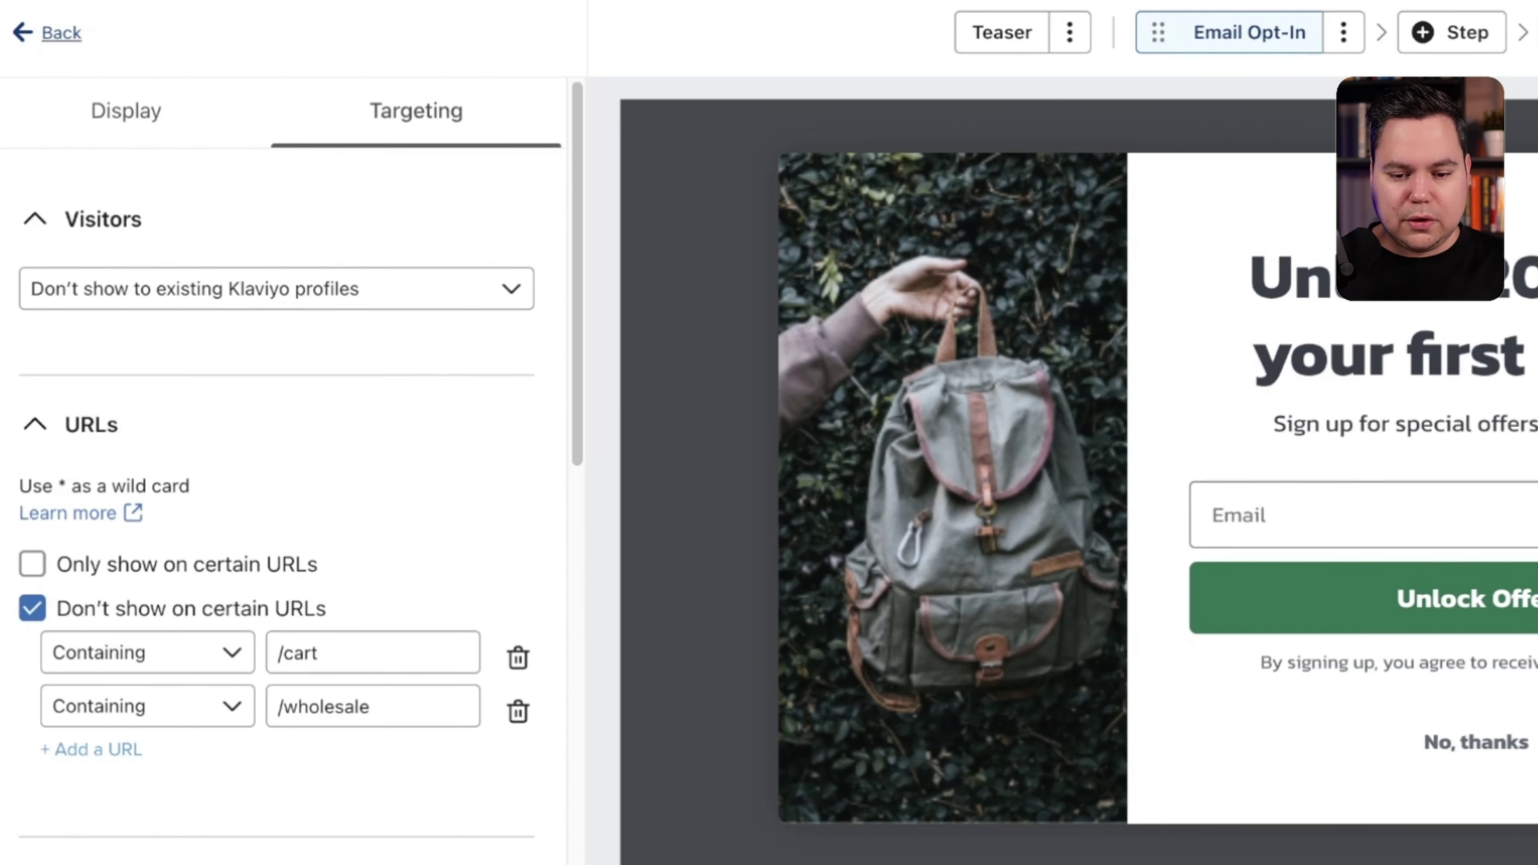
Step: Add an image block above the headline of the Email Opt-In step and fill it with the Nike logo from the image library
click(49, 32)
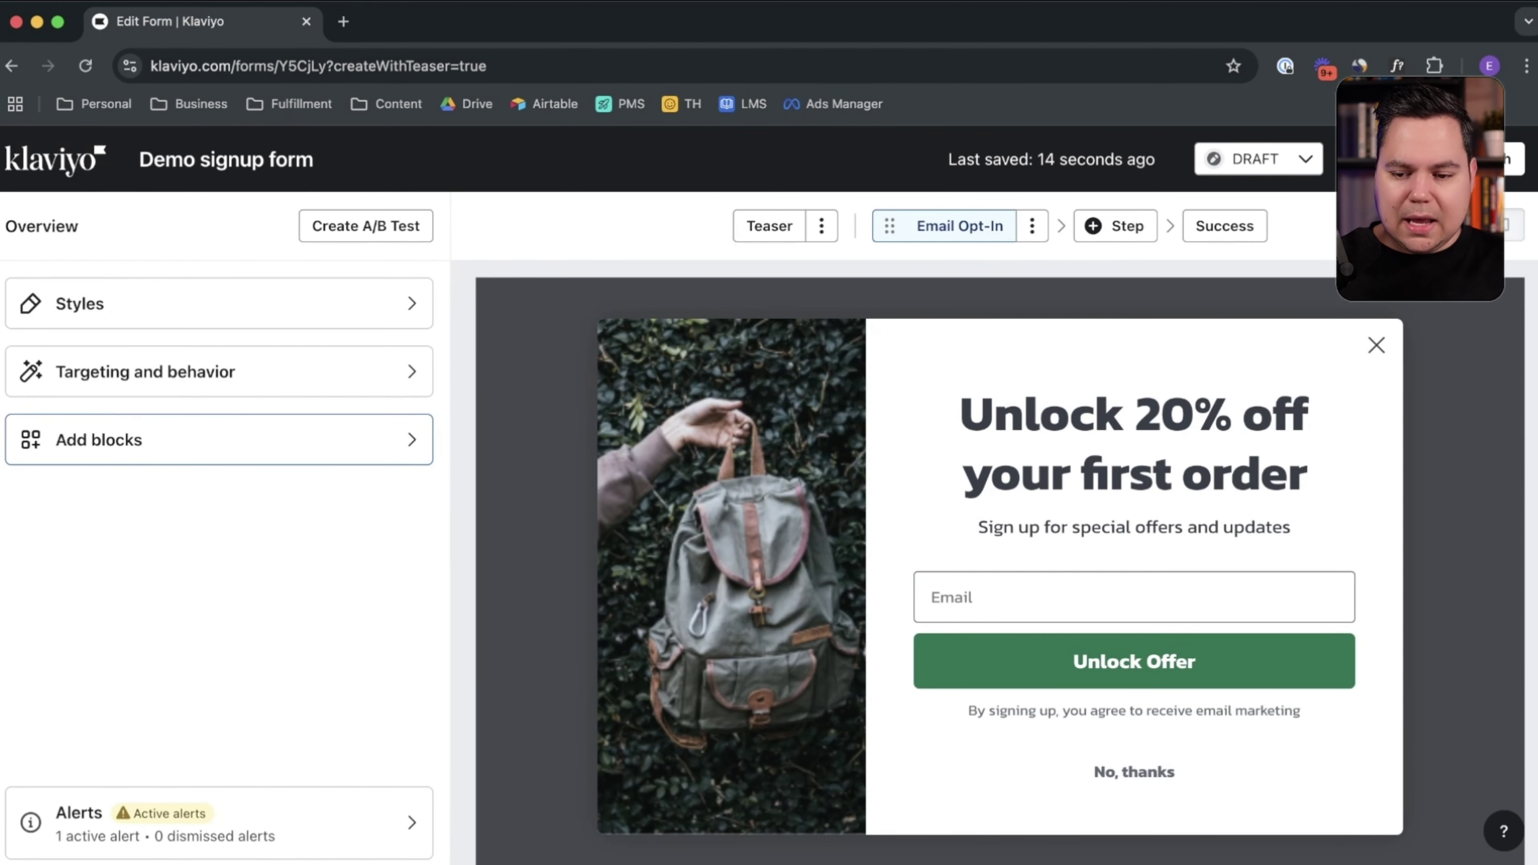
click(218, 440)
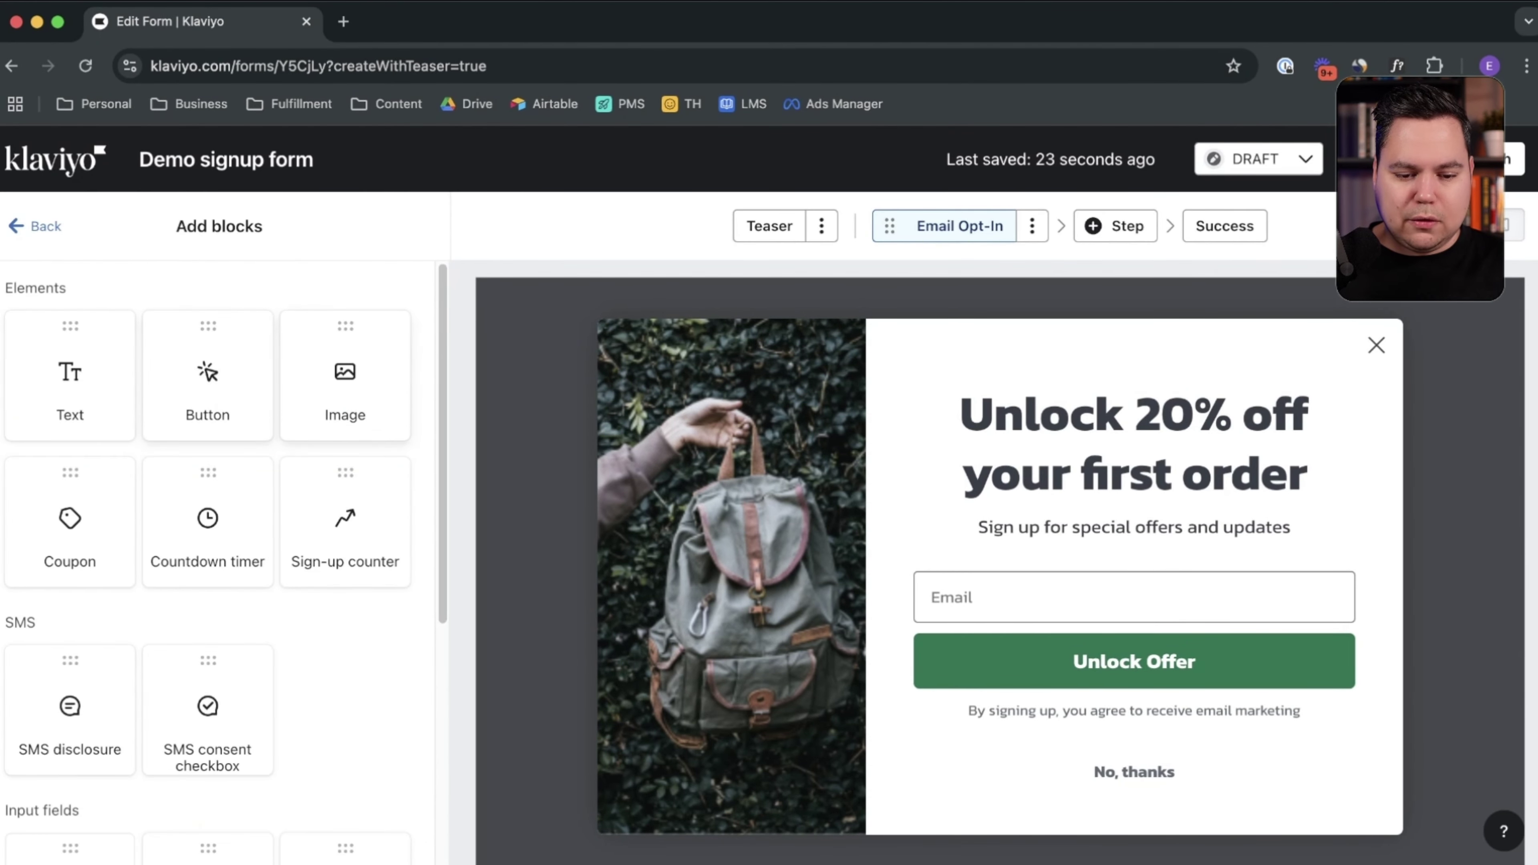
drag(344, 374, 1133, 351)
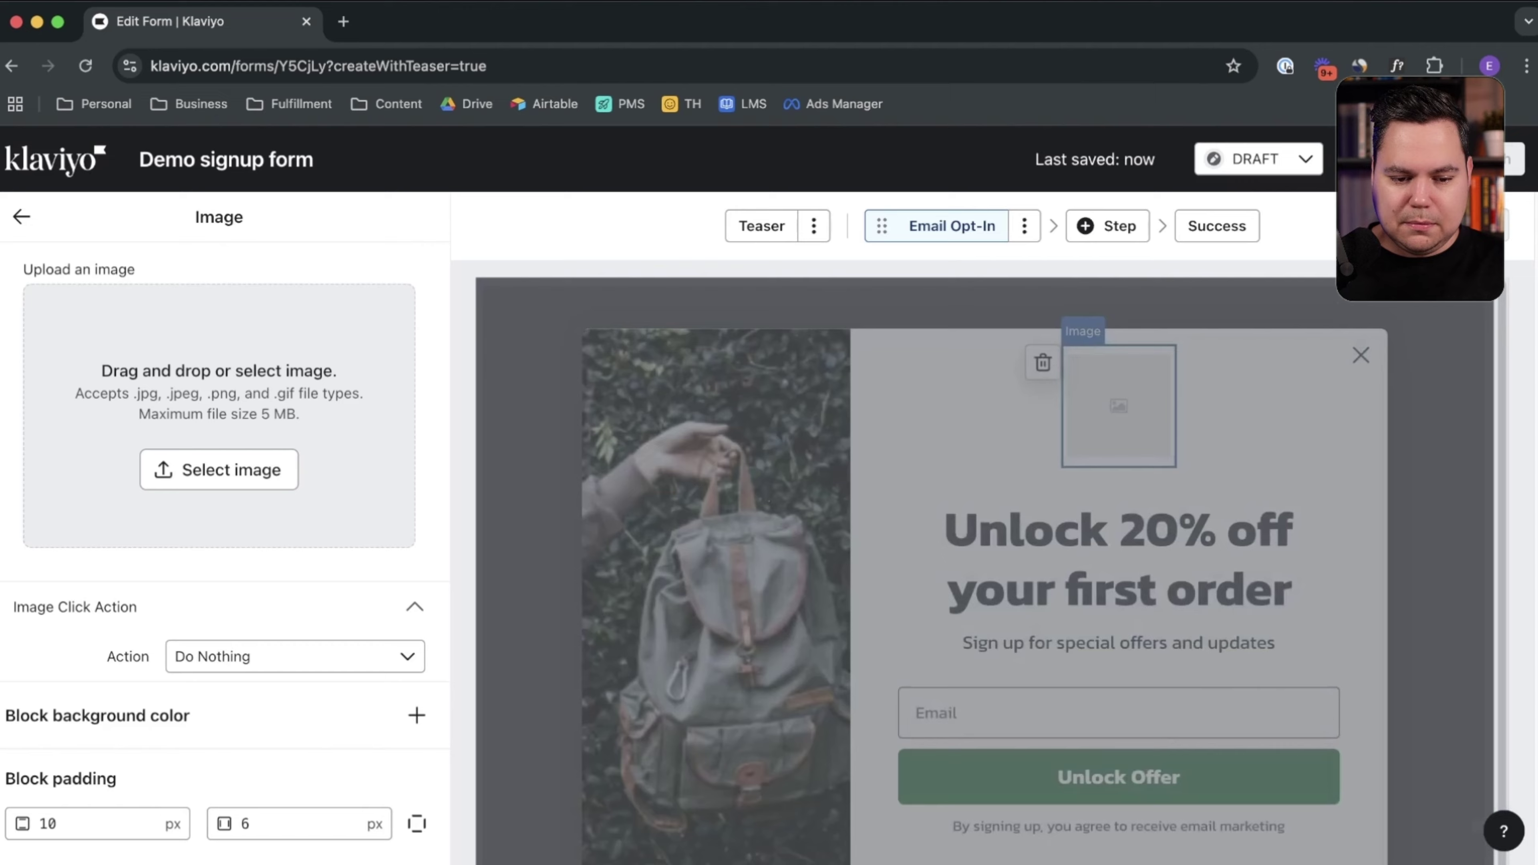
click(219, 471)
scroll(769, 575, down, 5)
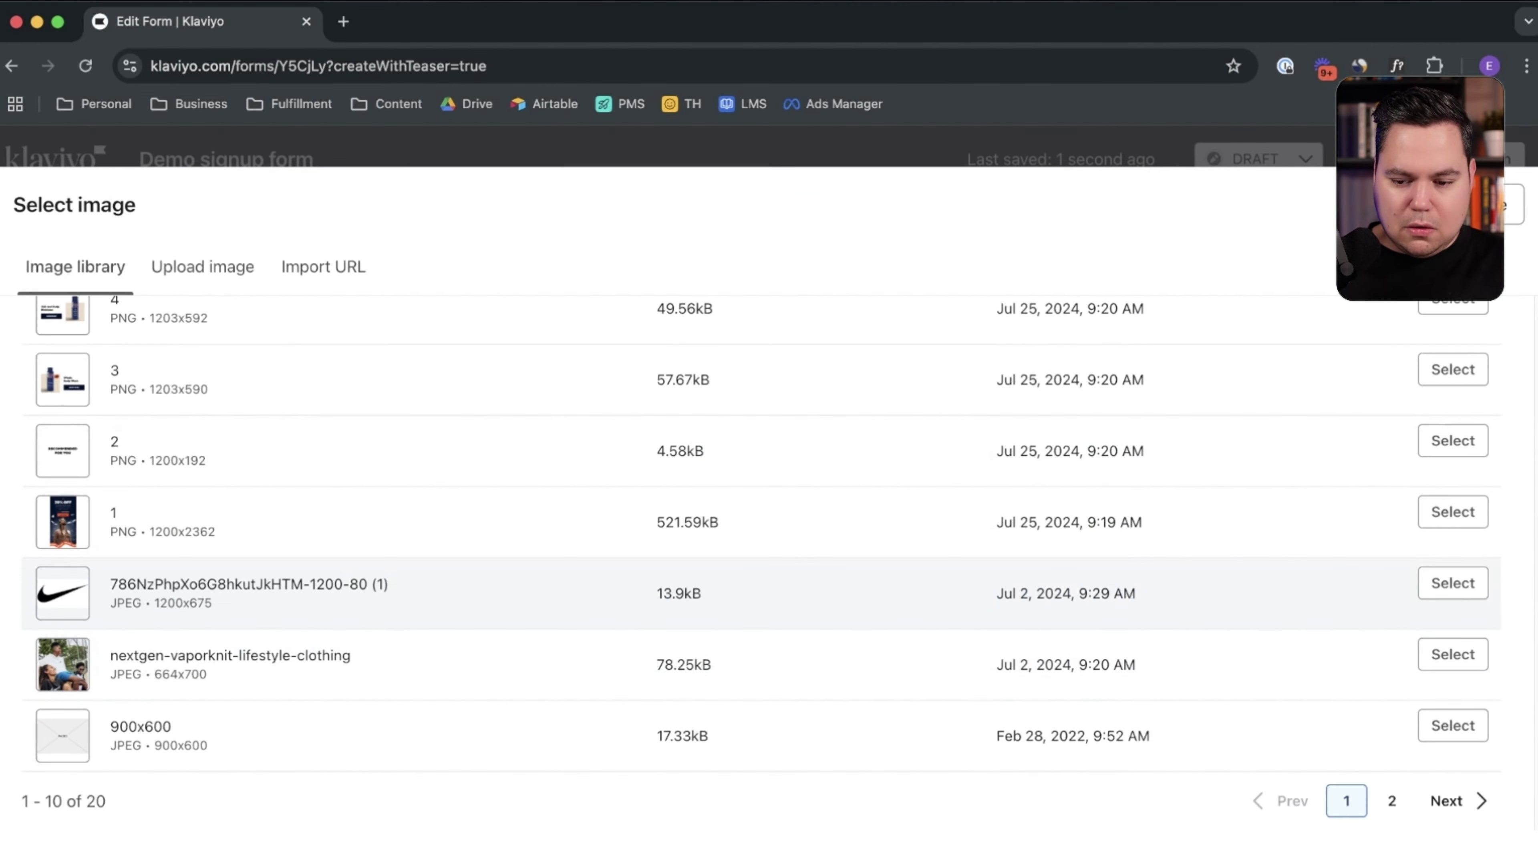
click(1452, 584)
Step: Set the logo image's alt text to "Nike" and return to the form overview
click(175, 369)
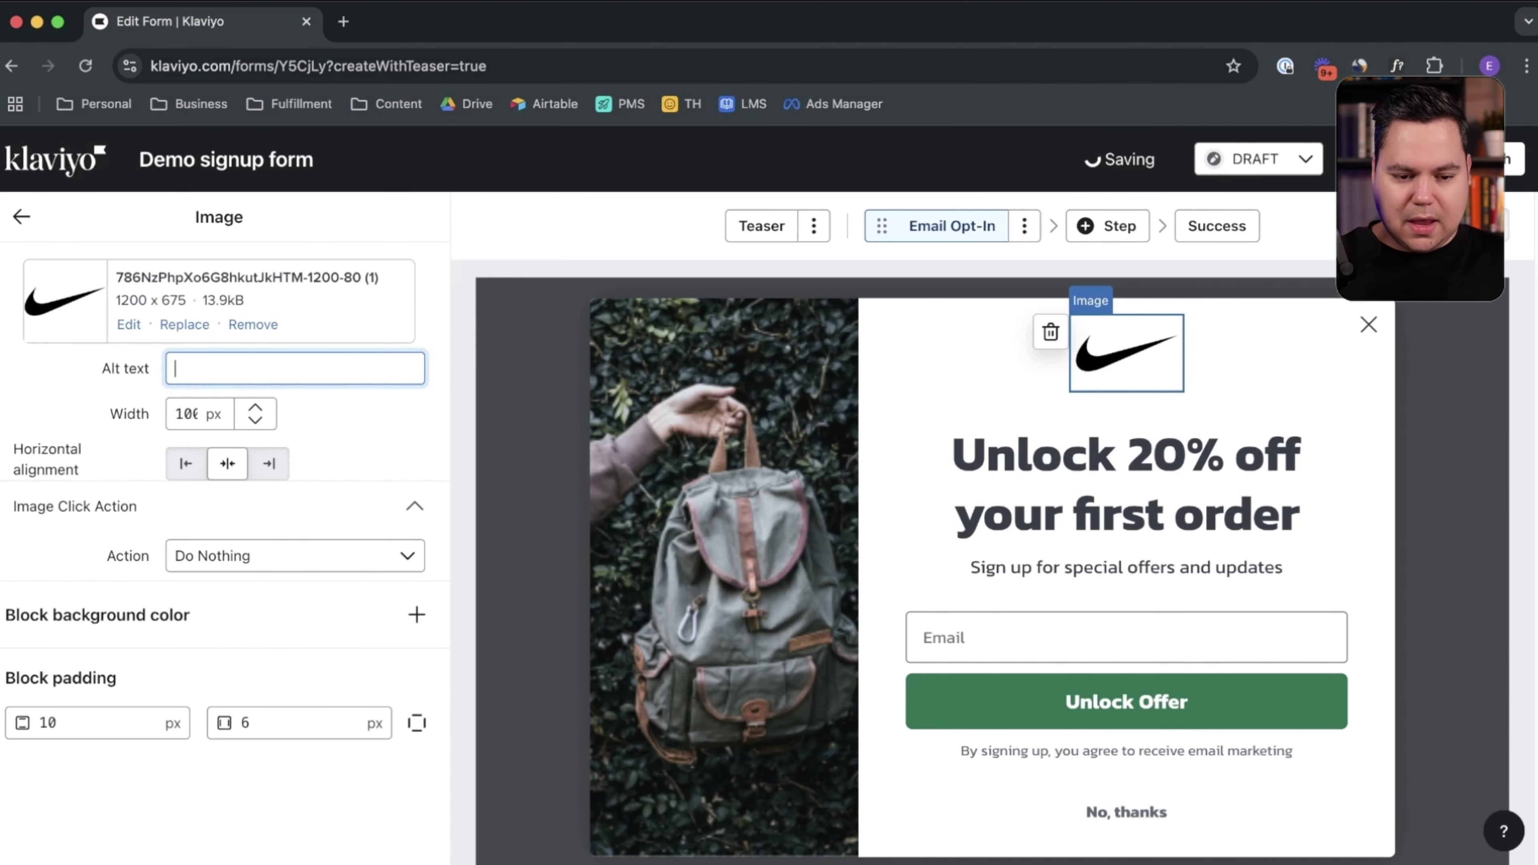
text(Nike)
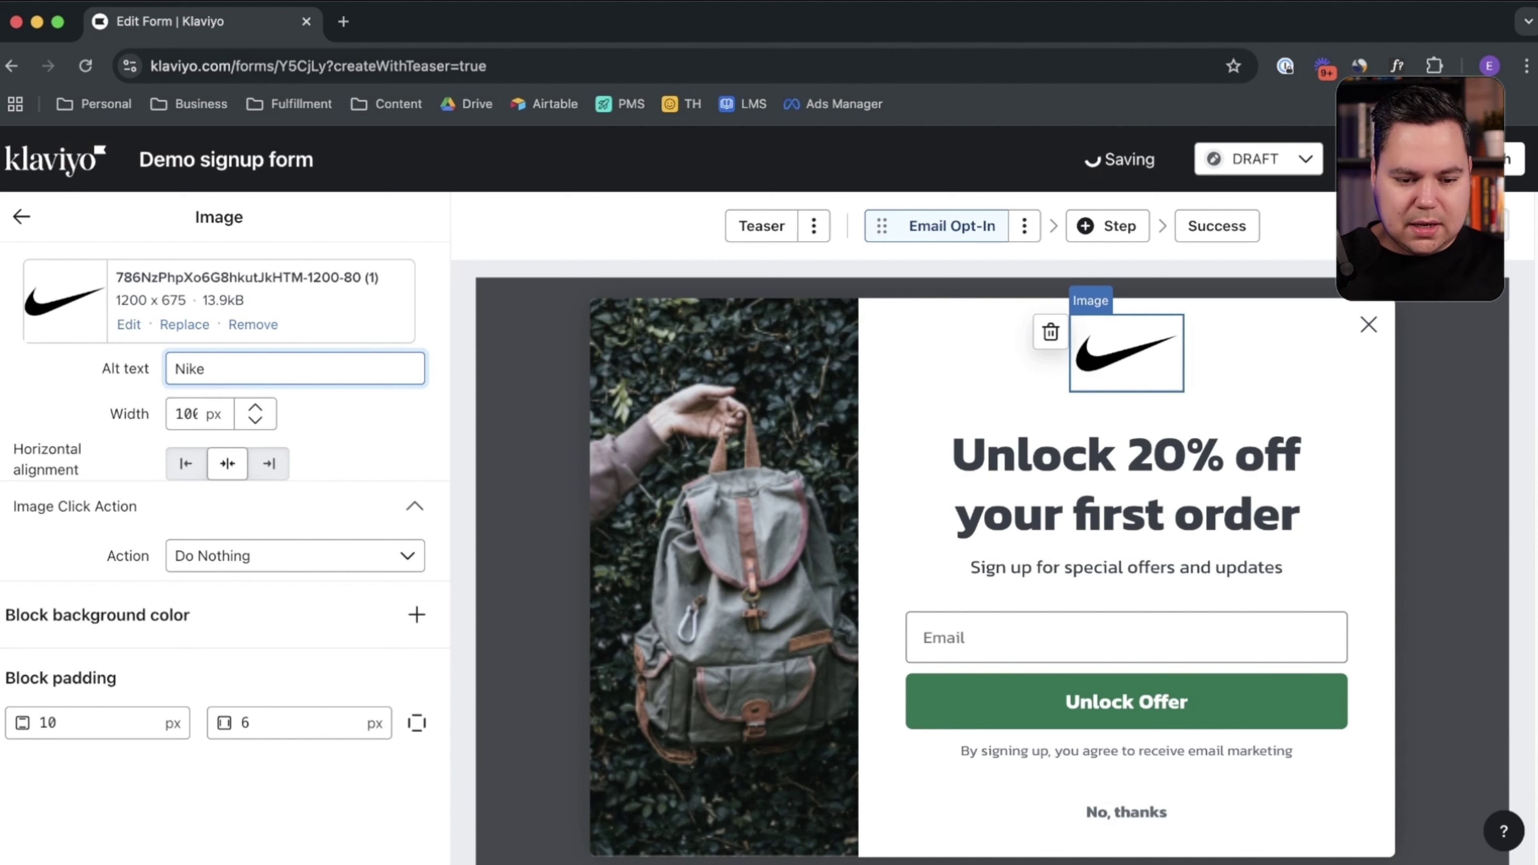
click(21, 216)
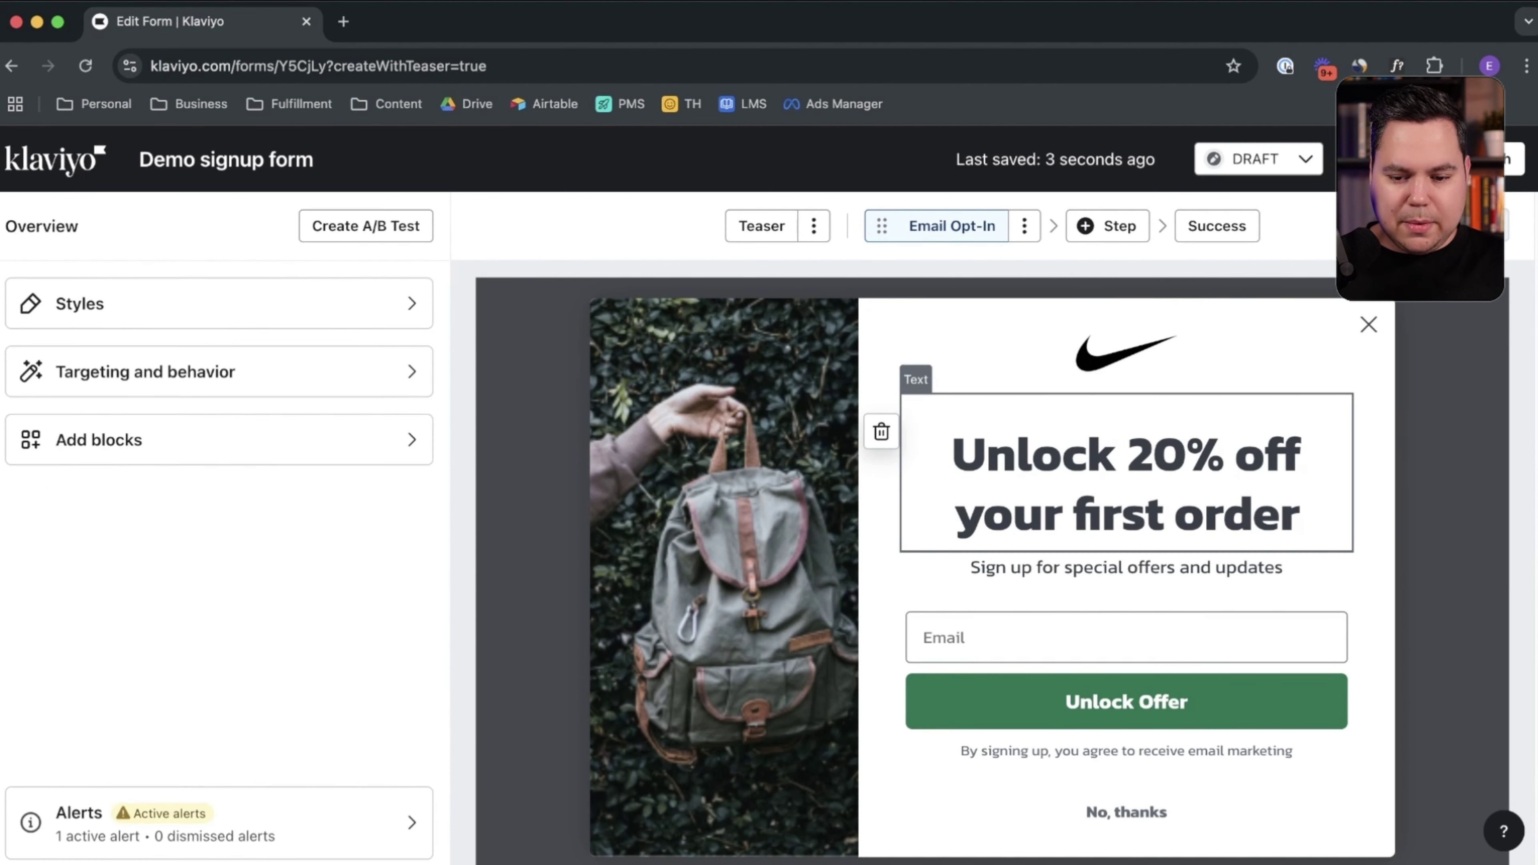
Step: Change the form's headline to "Unlock Your Mystery Discount"
click(1126, 483)
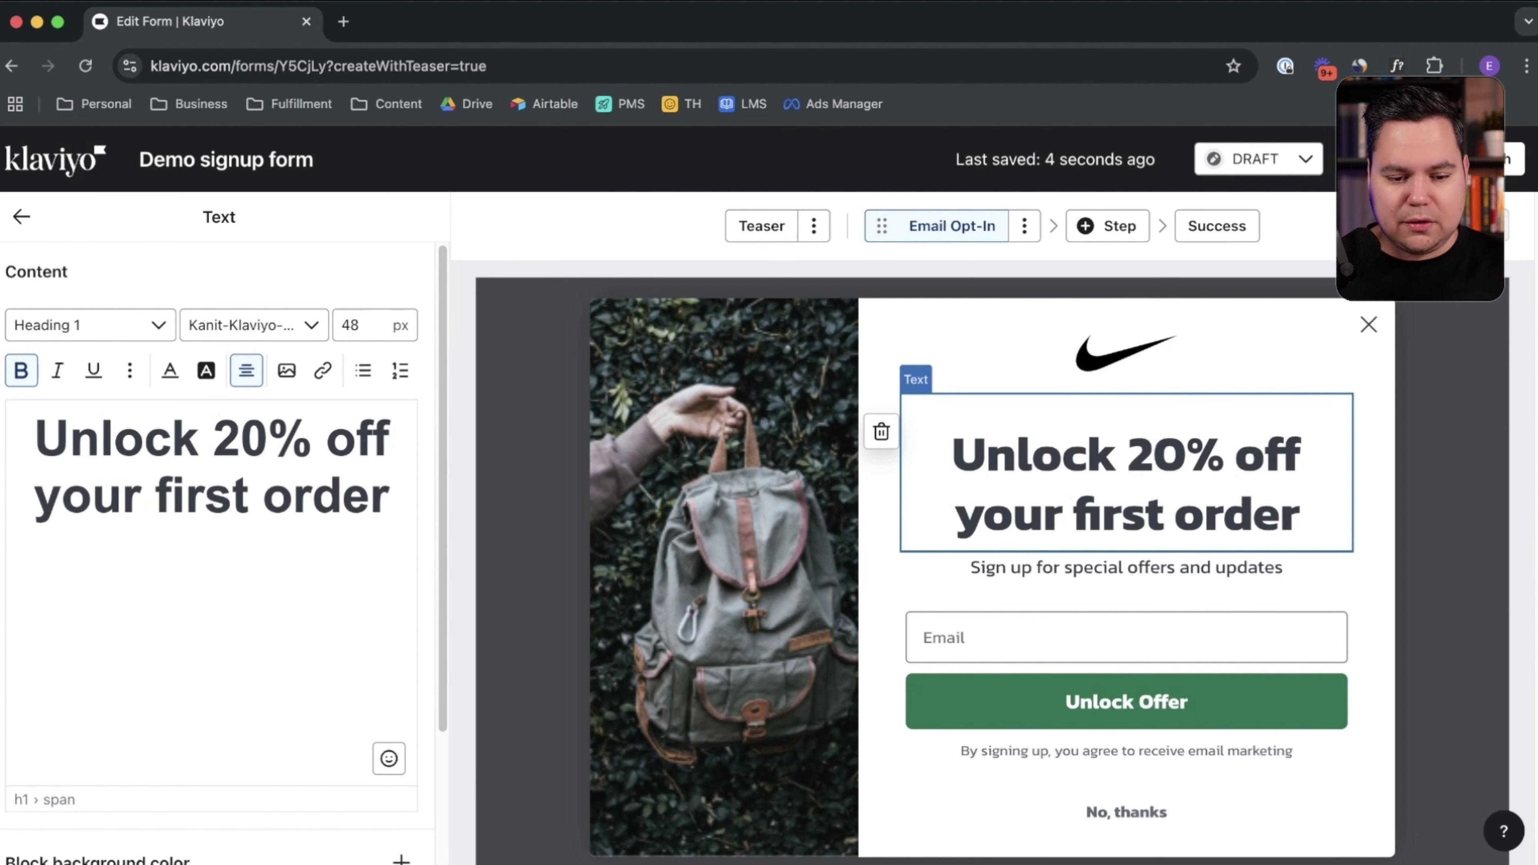
drag(389, 496, 213, 438)
text(Your M)
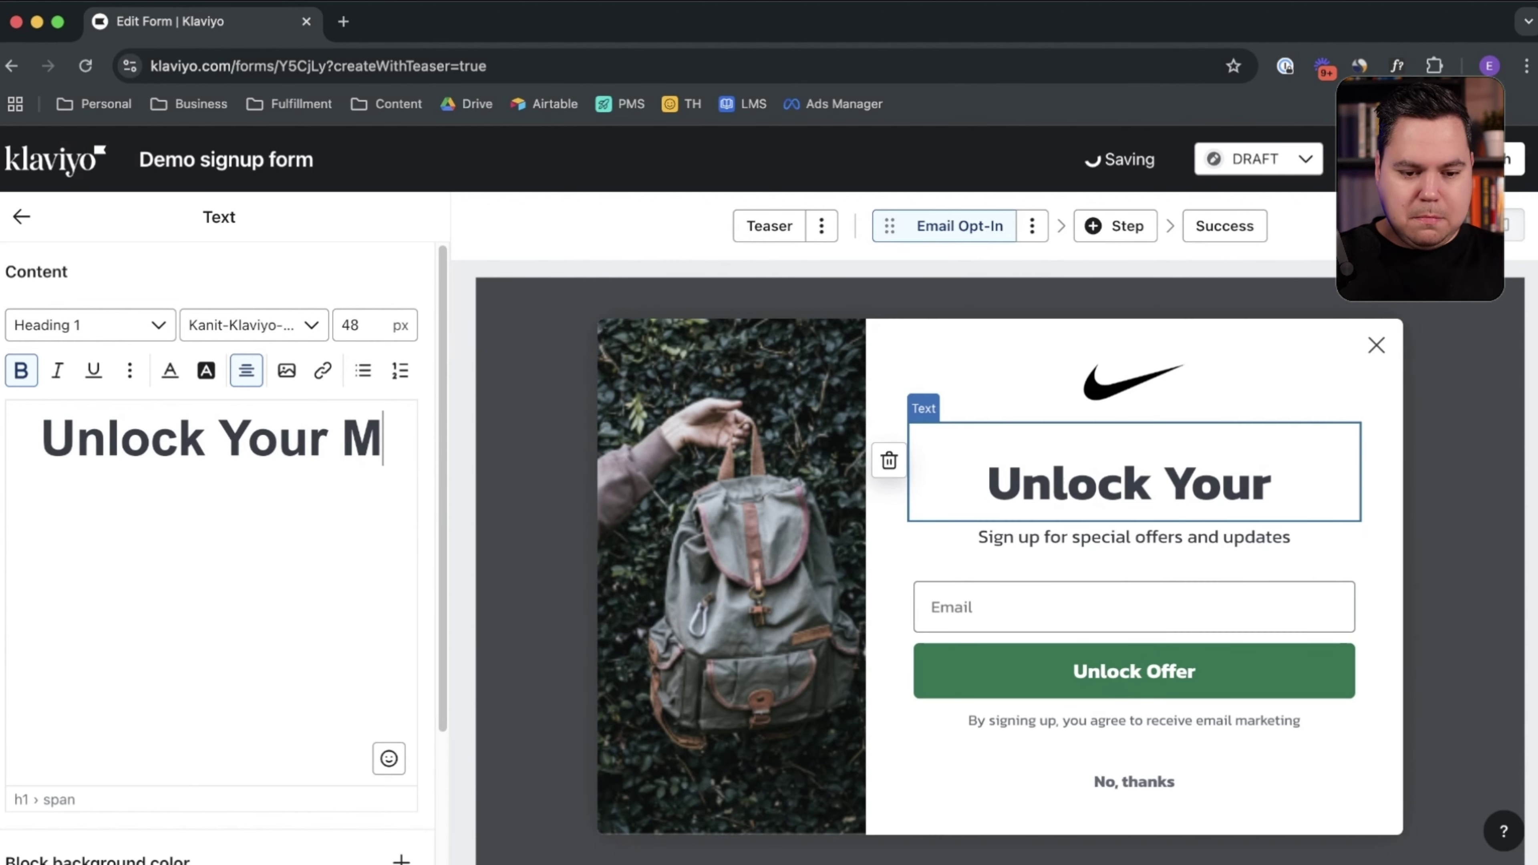
text(ystery Discount)
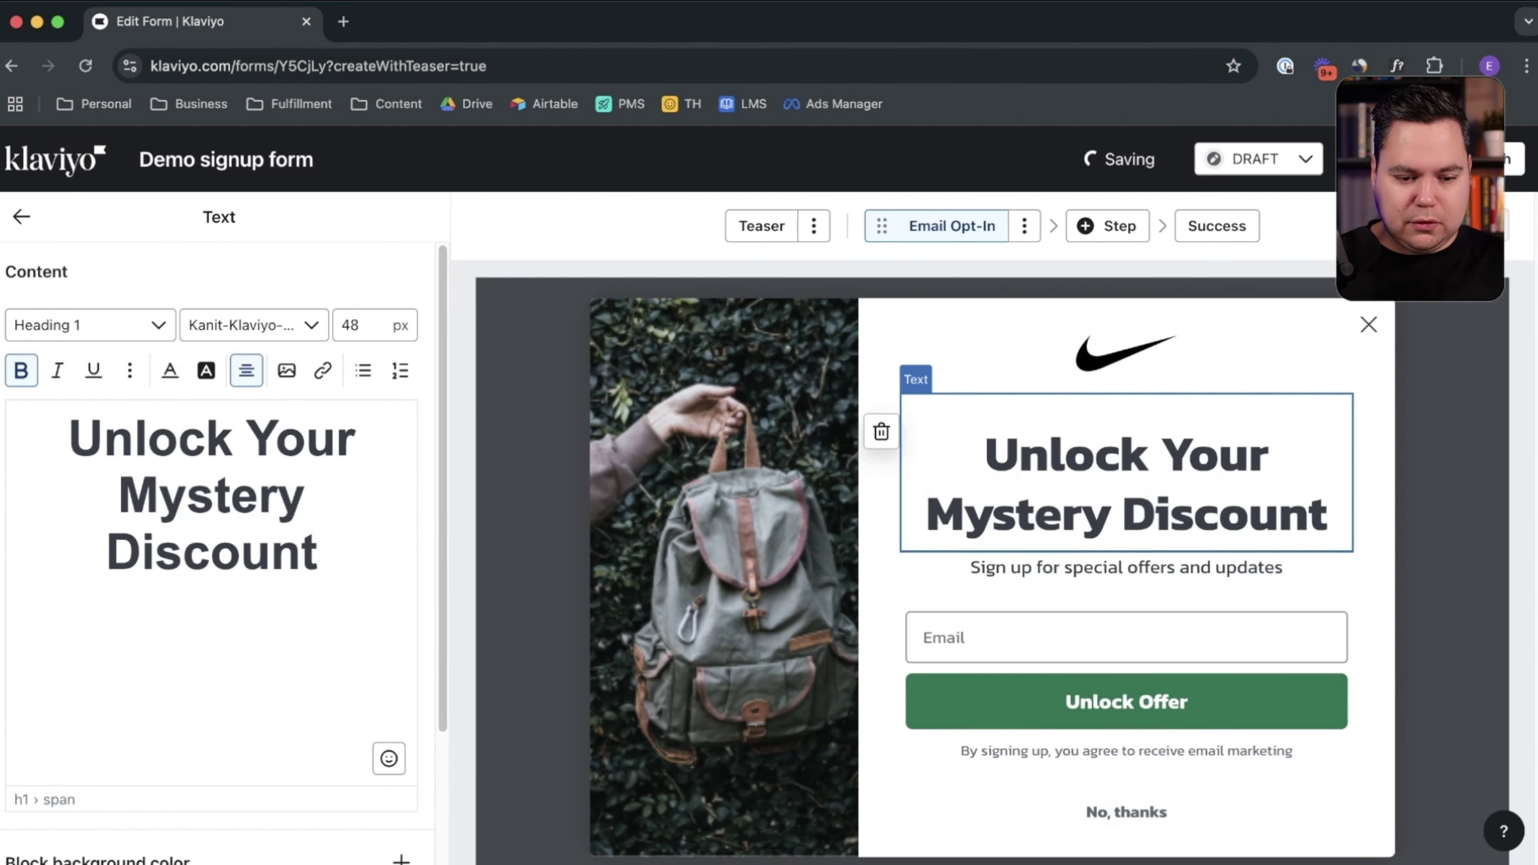
Step: Delete the "Sign up for special offers and updates" text block below the headline
click(1126, 568)
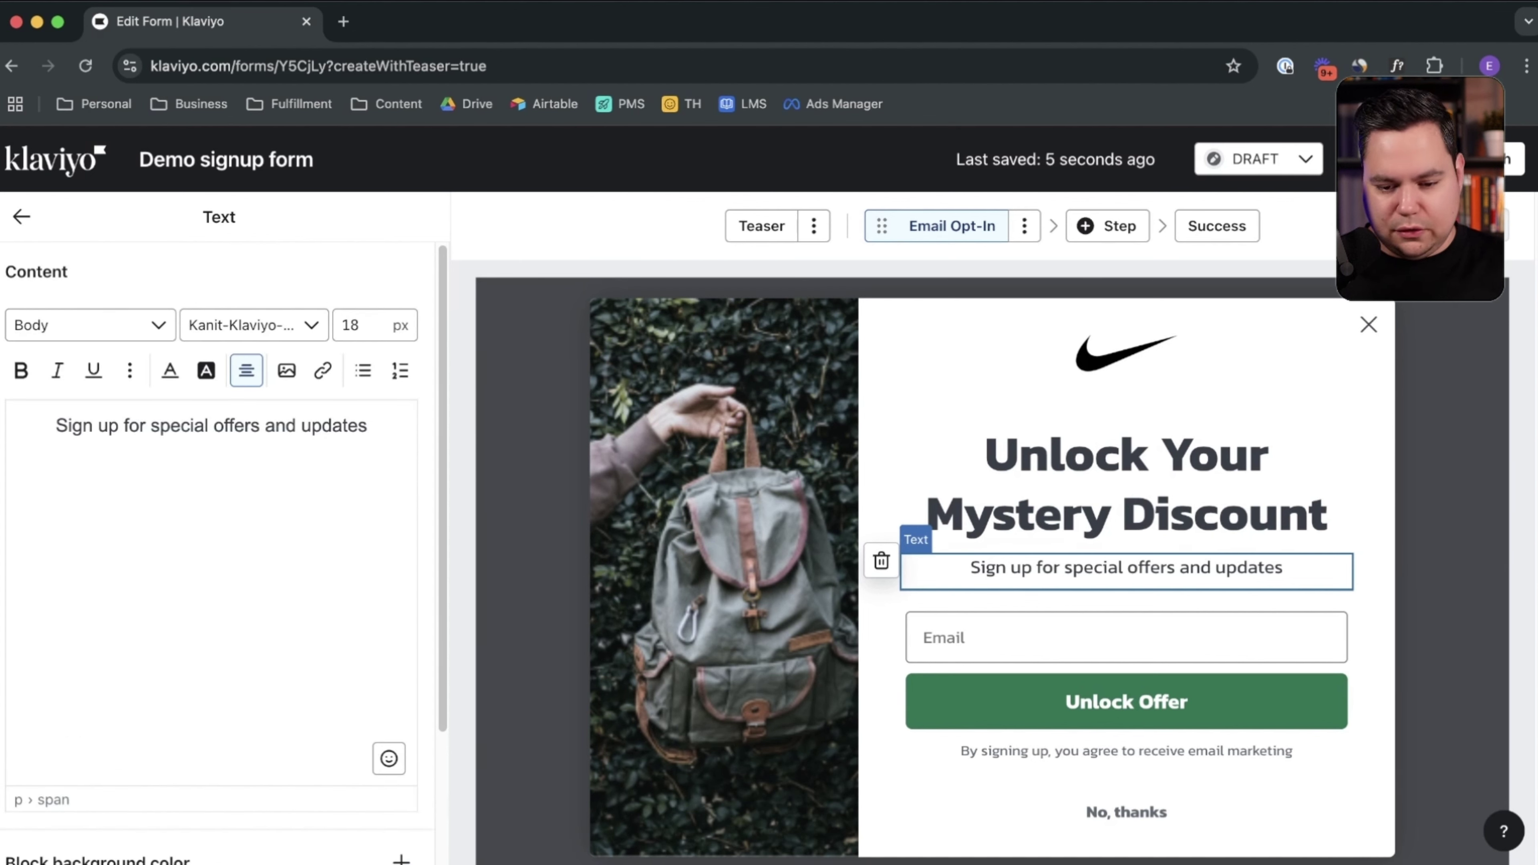
click(882, 560)
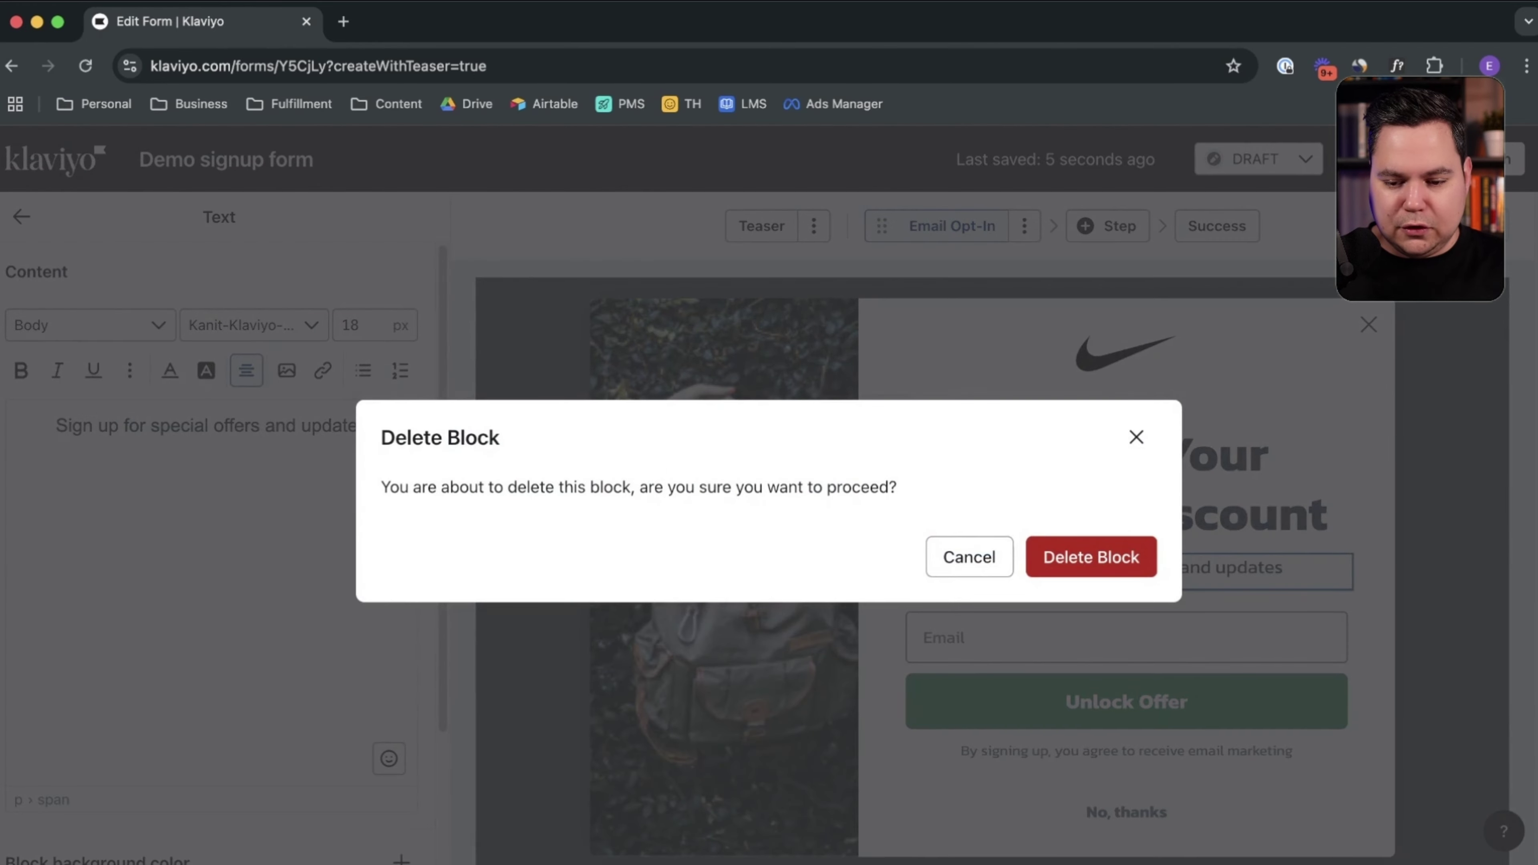
click(1088, 557)
Step: Set the email input's placeholder text to "Enter Your Email Here"
click(1133, 617)
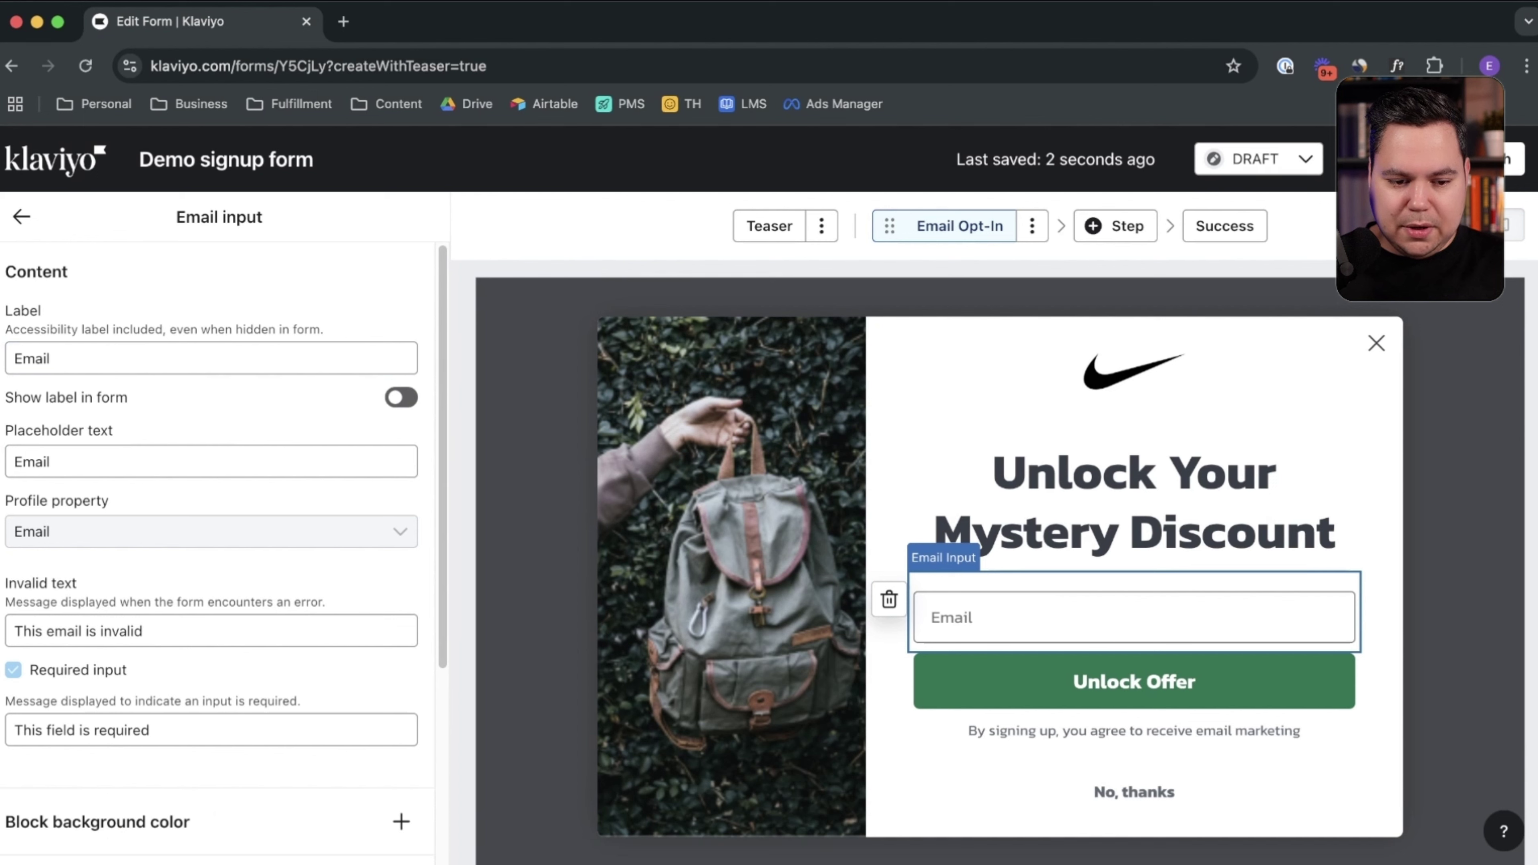
click(50, 462)
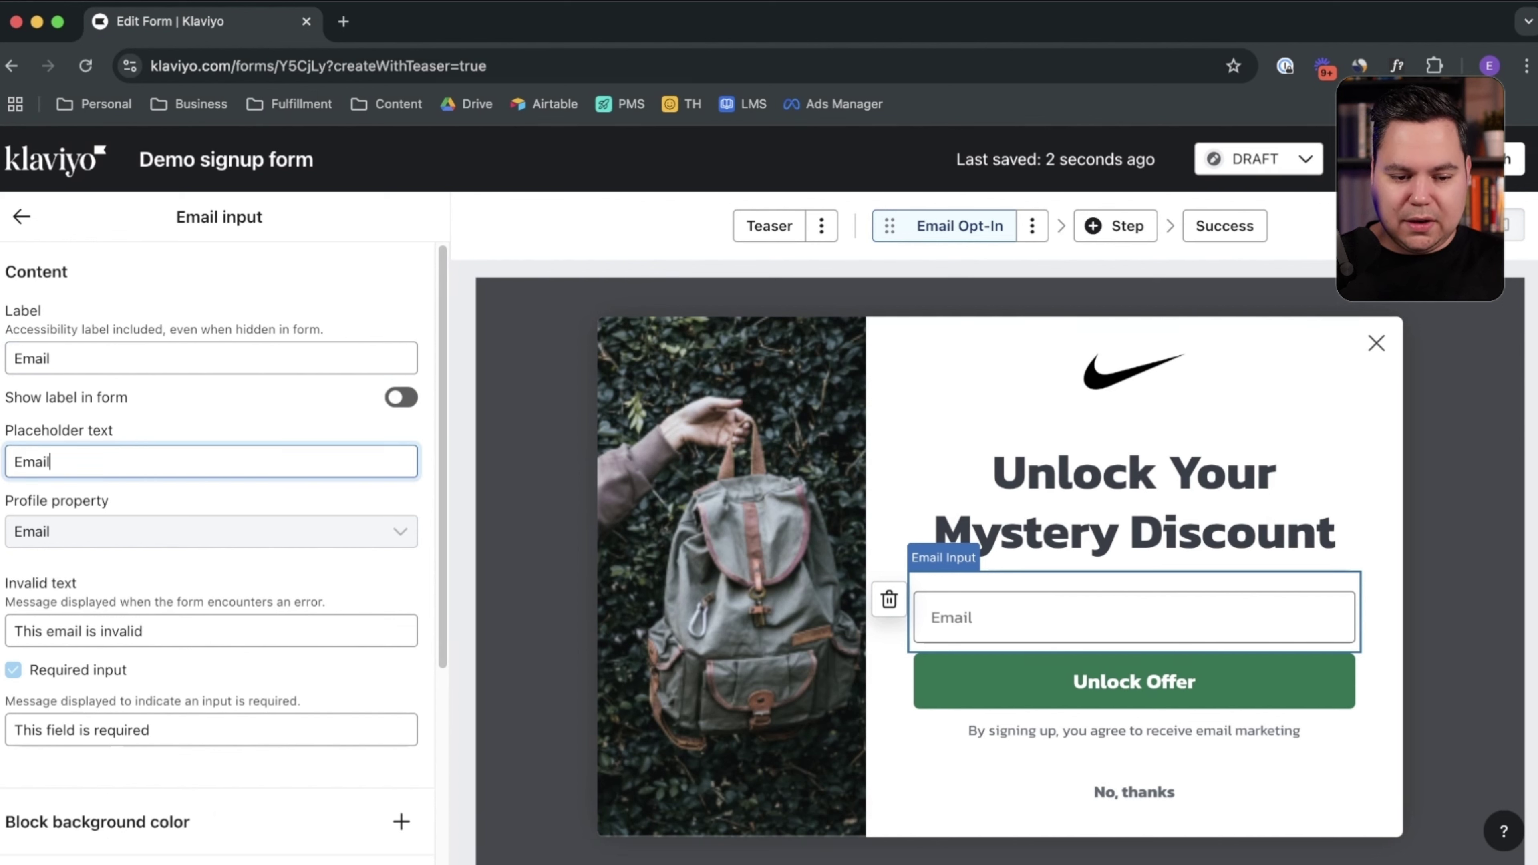
text(Enter Your)
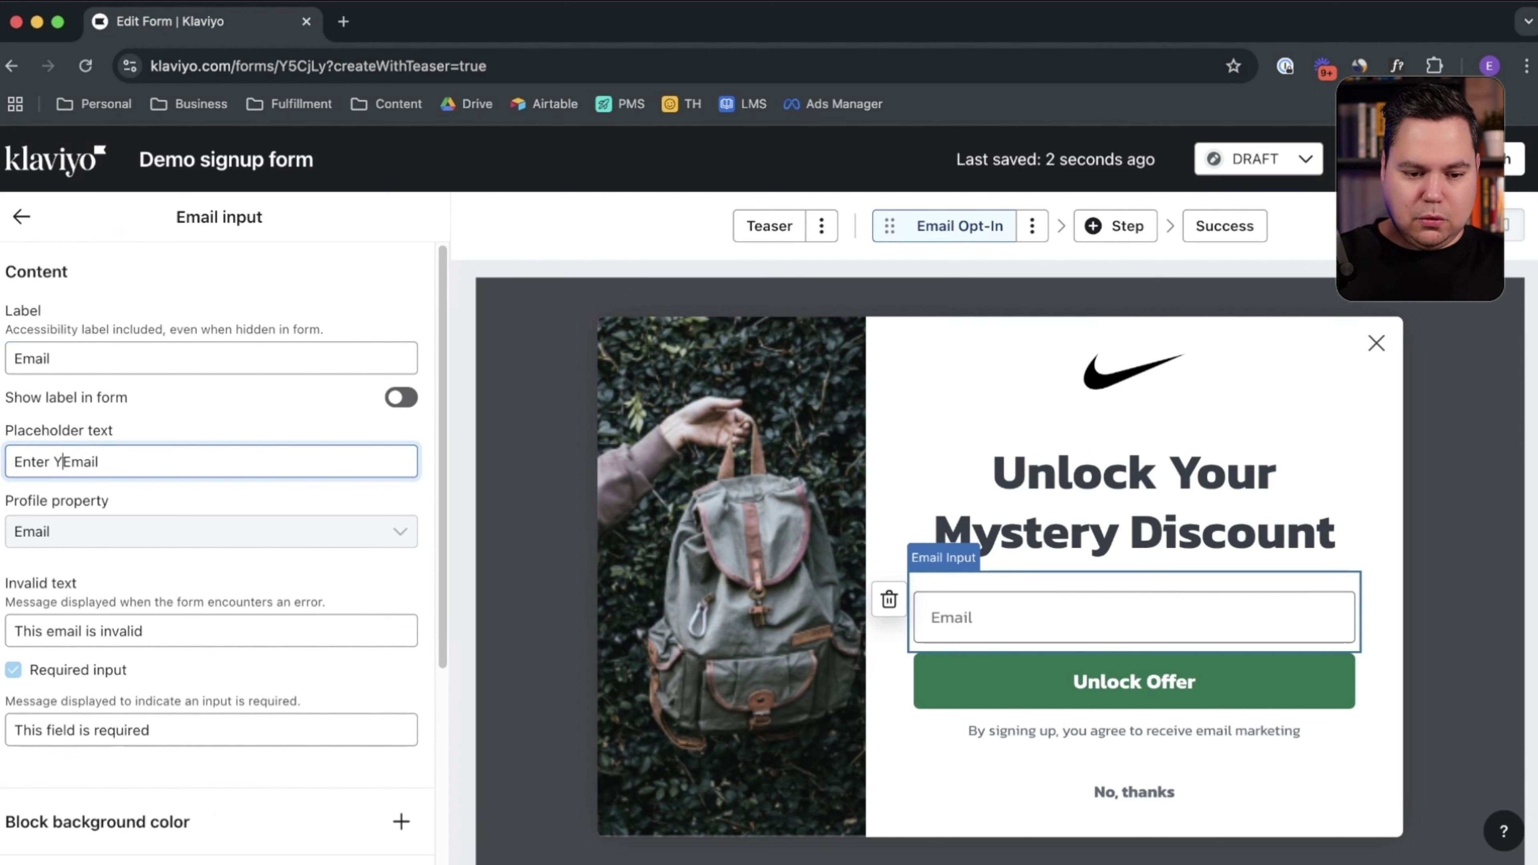
key(super+a)
key(Right)
text(Here)
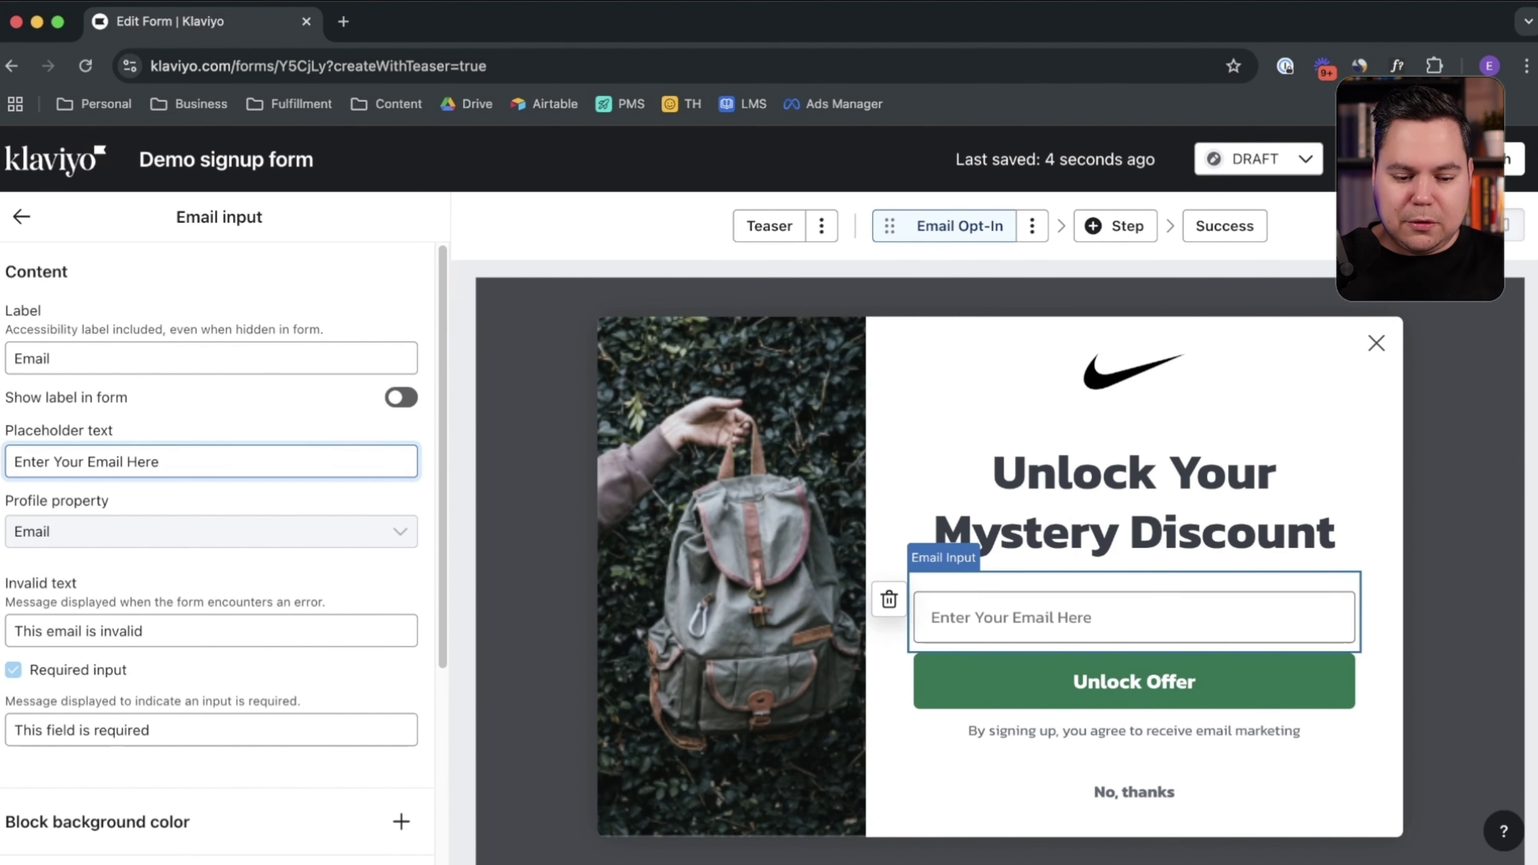
Step: In the form's input field styles, set the background color to light gray F5F4F4
scroll(218, 545, down, 5)
click(92, 839)
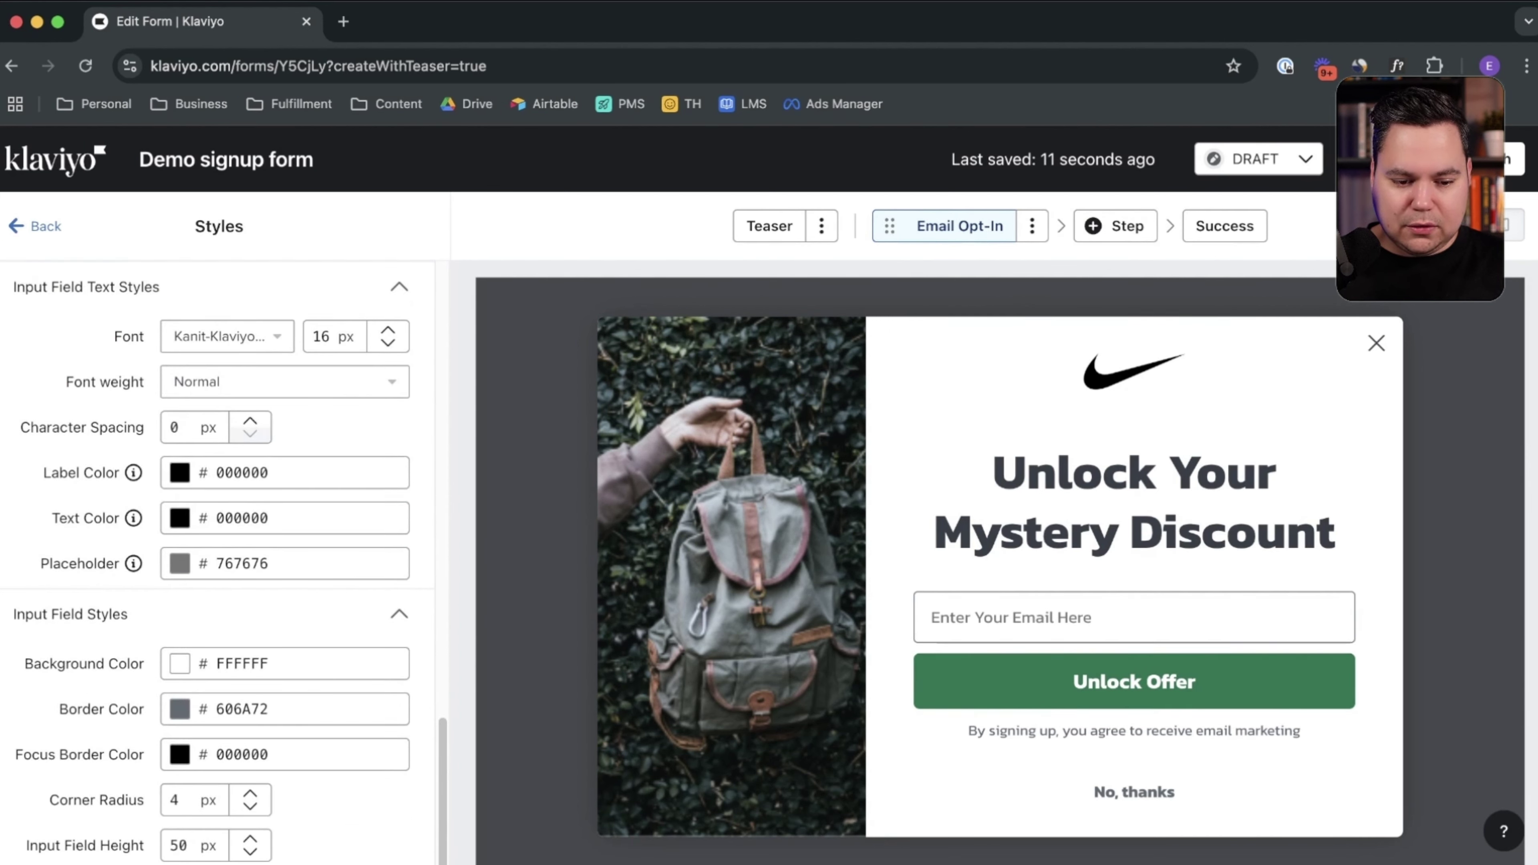
scroll(243, 696, down, 1)
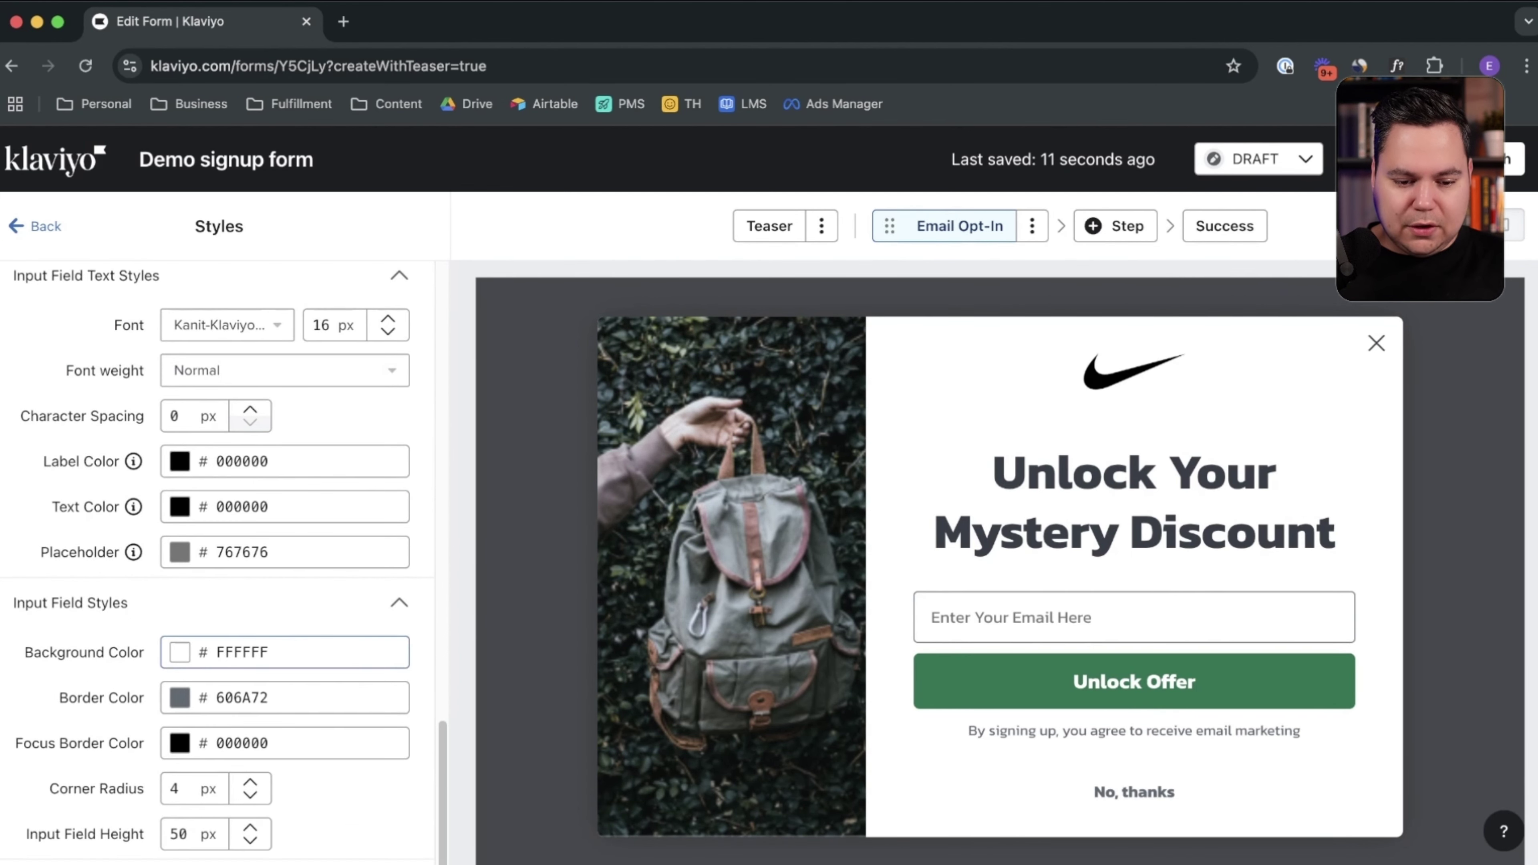
click(243, 652)
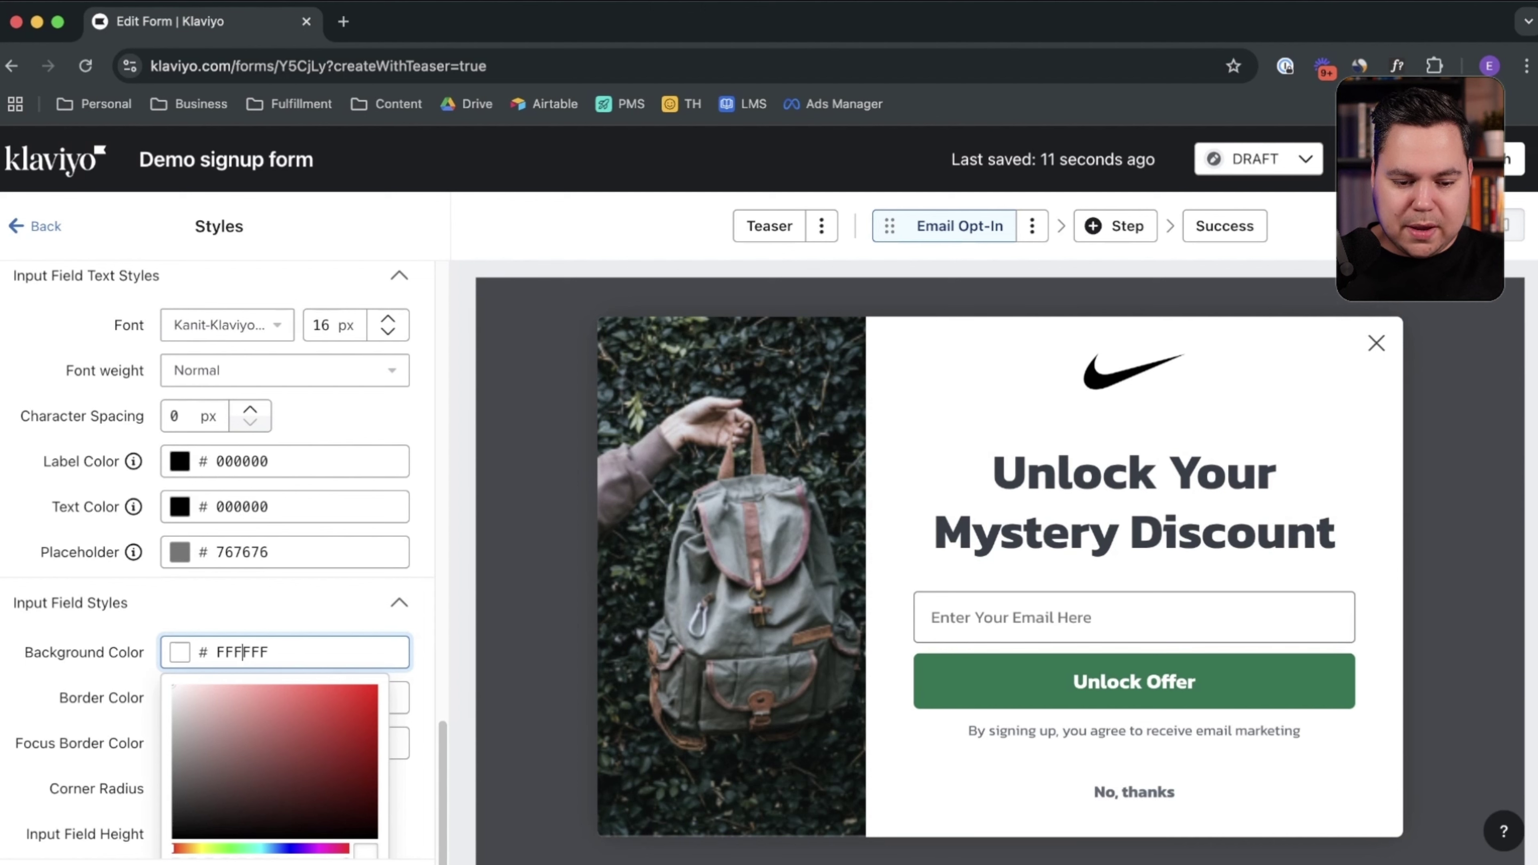
click(173, 690)
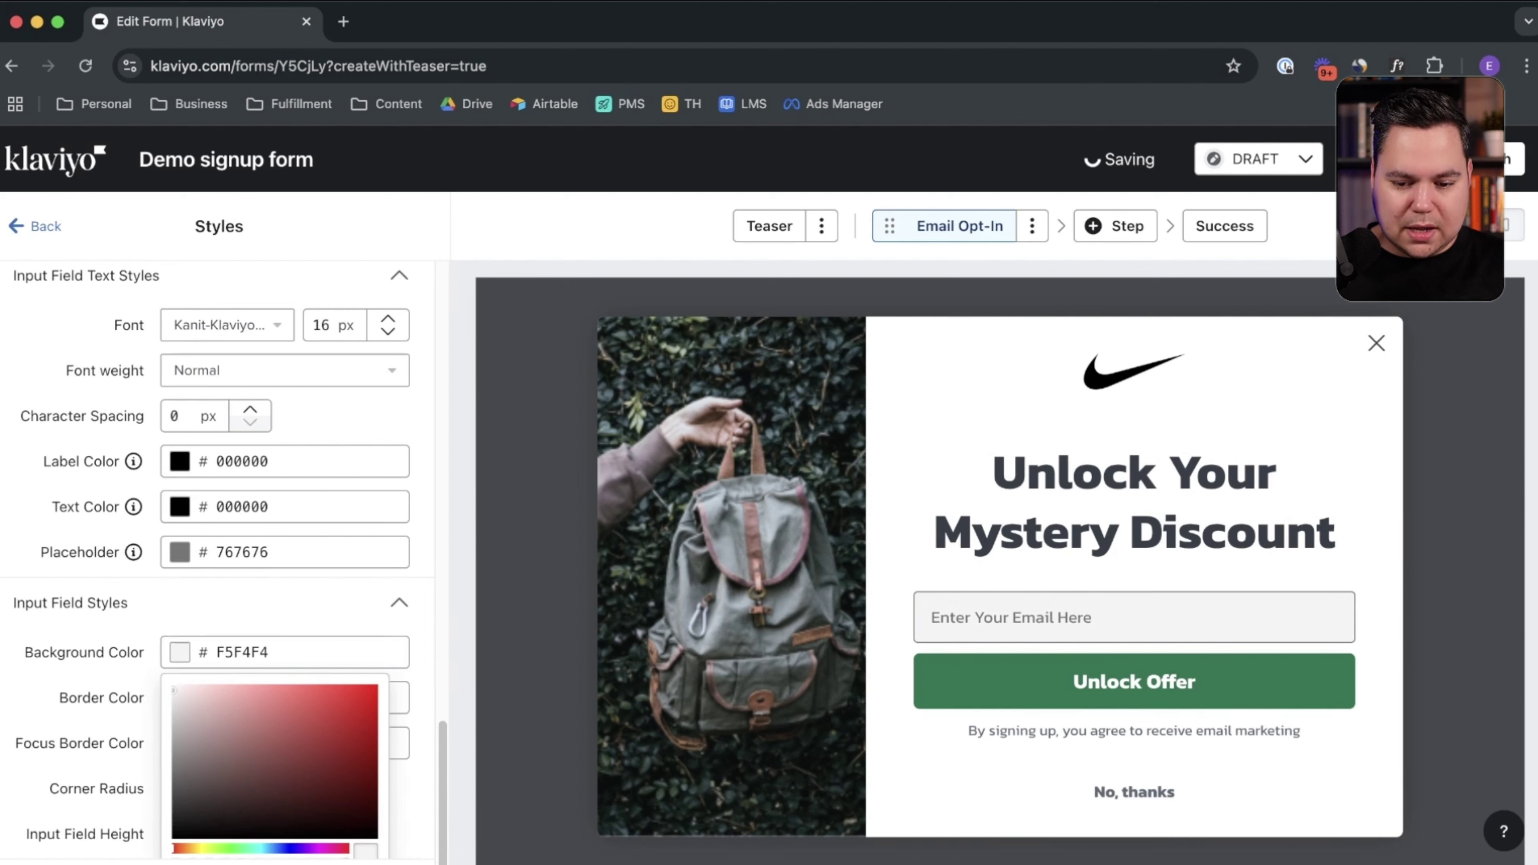
click(1133, 503)
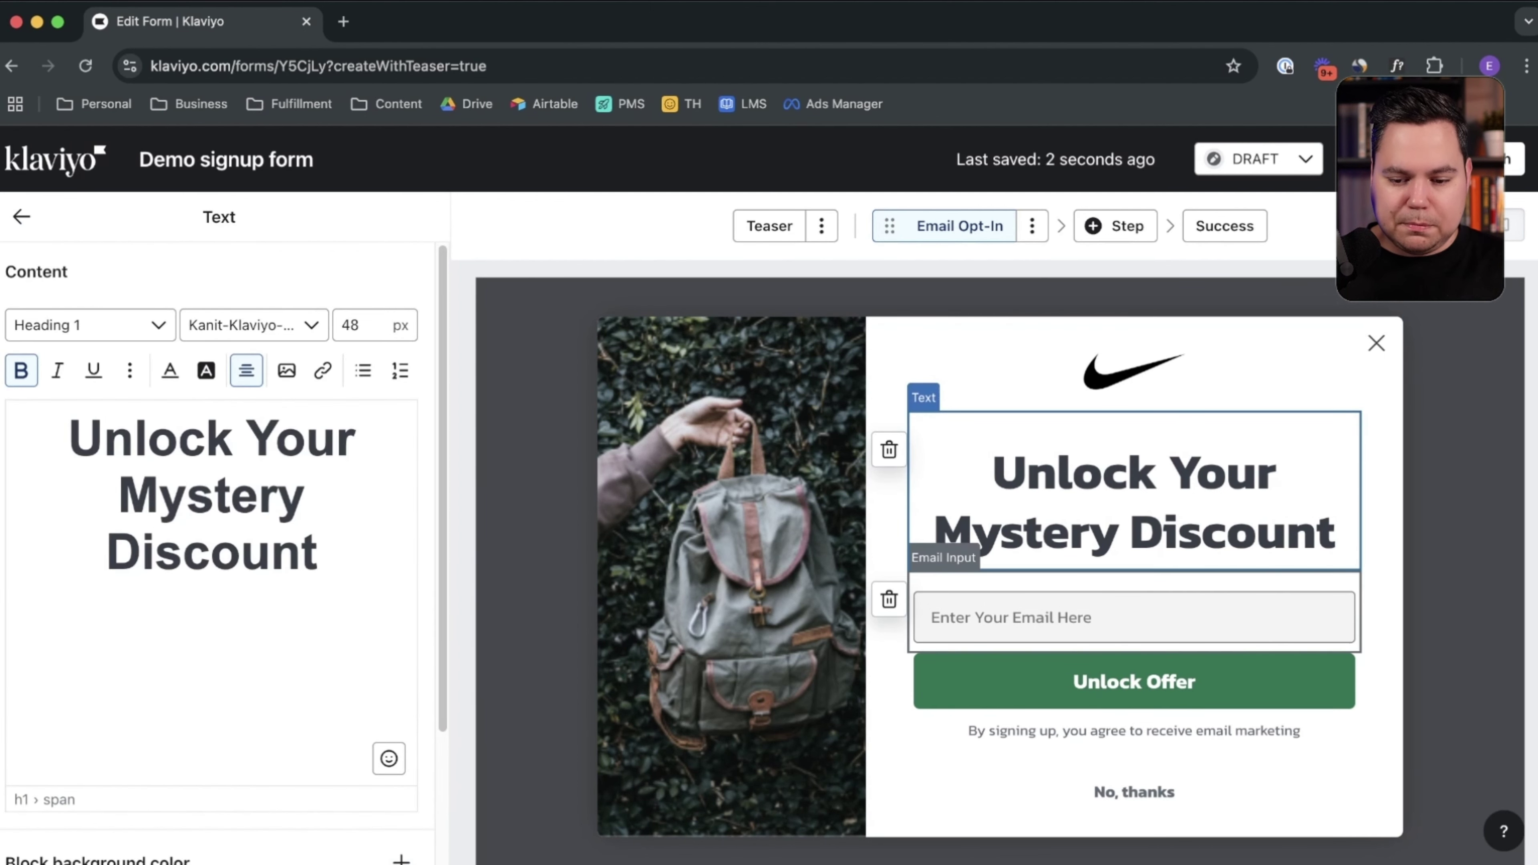
Step: Change the text of the green submit button to "Claim My Deal"
click(1134, 681)
triple_click(212, 682)
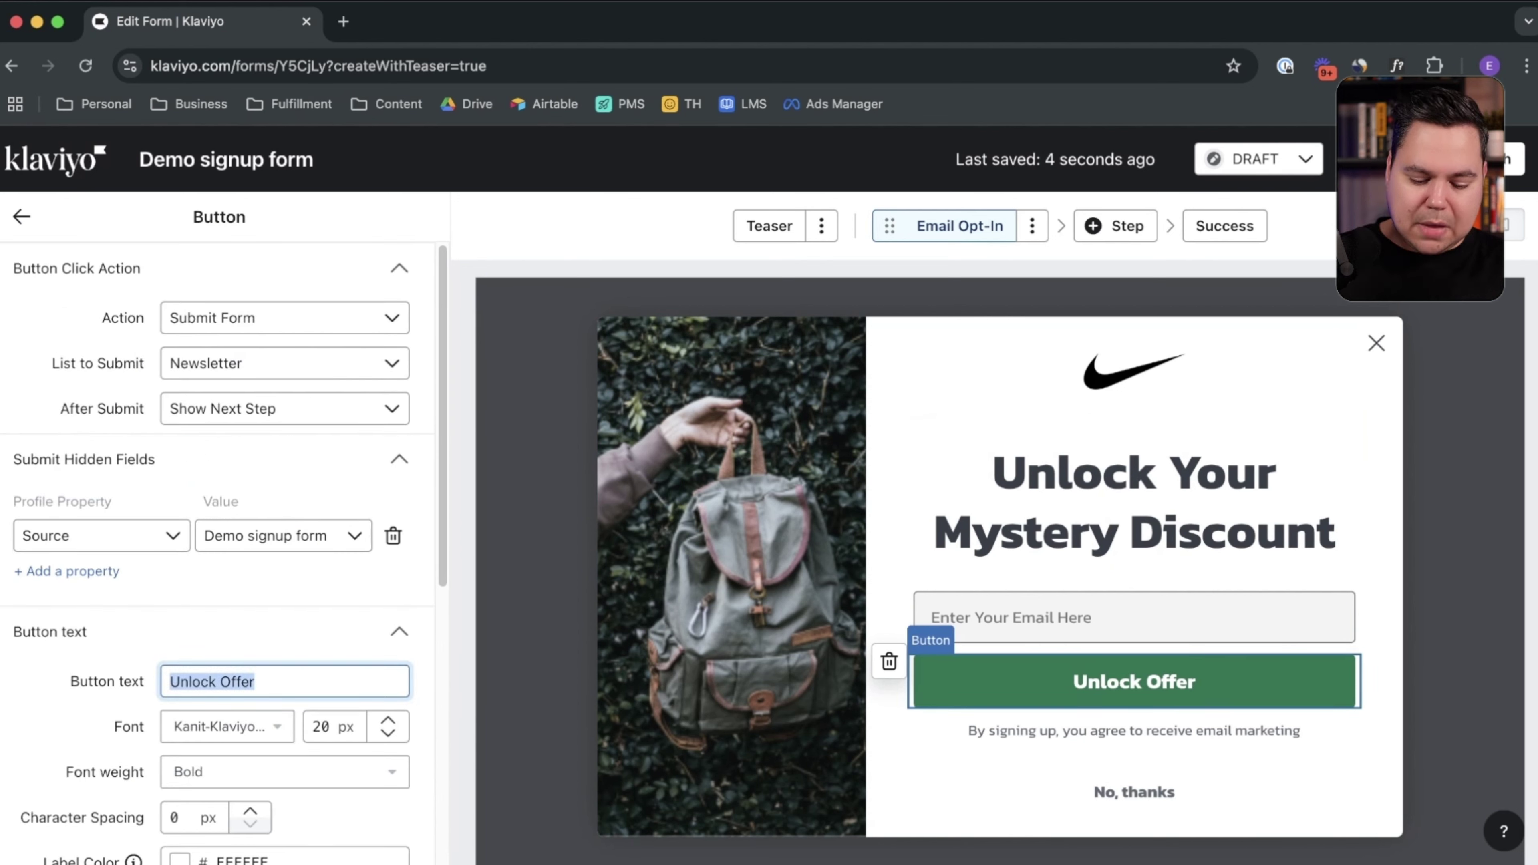
text(Claim My Deal)
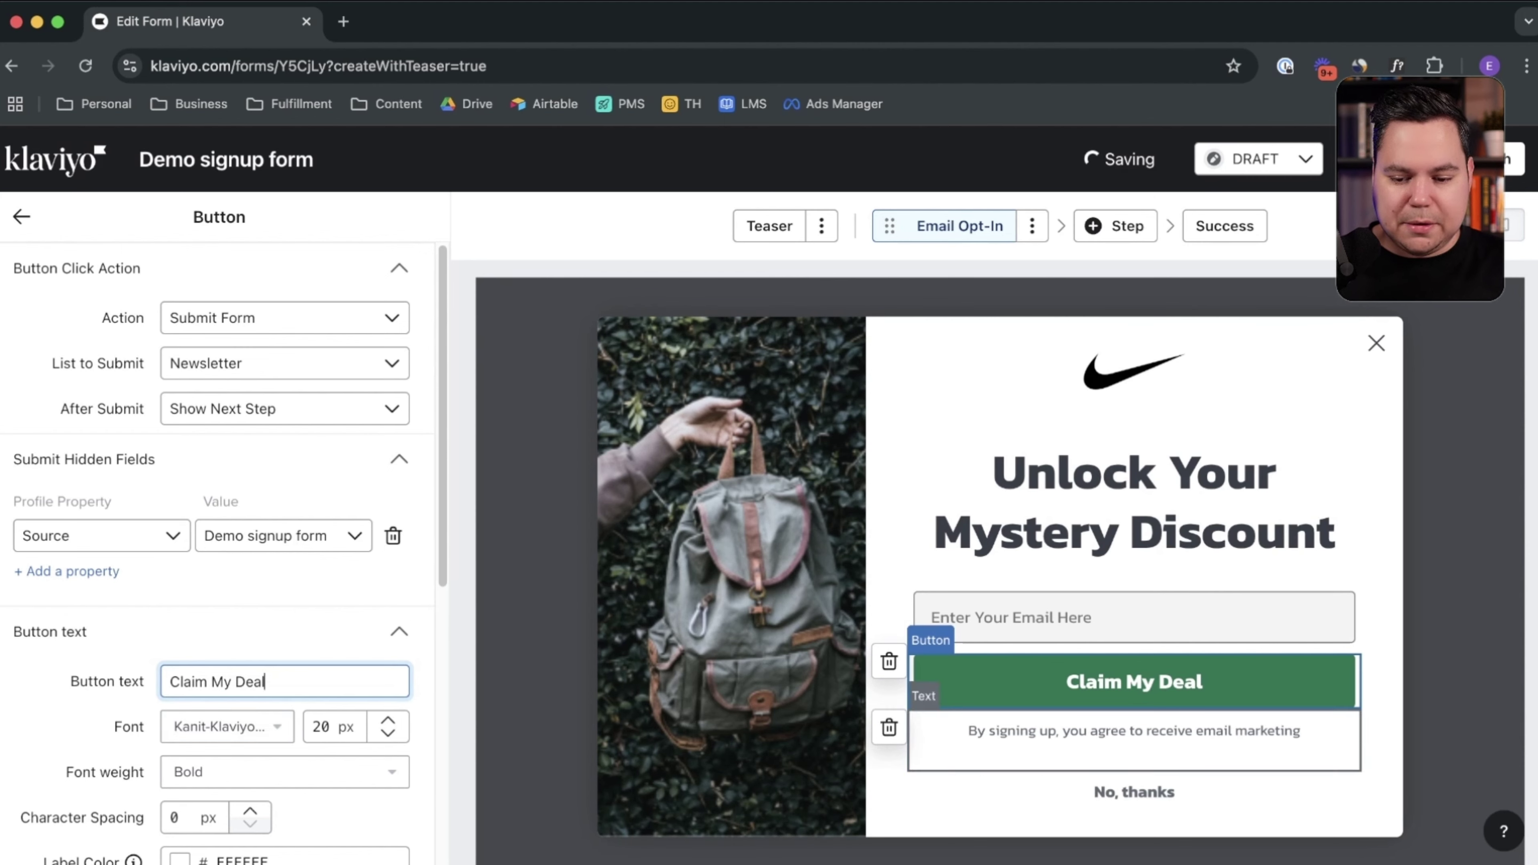
Step: Try a bright yellow-green background color, E1F009, on the Claim My Deal button
scroll(218, 546, down, 3)
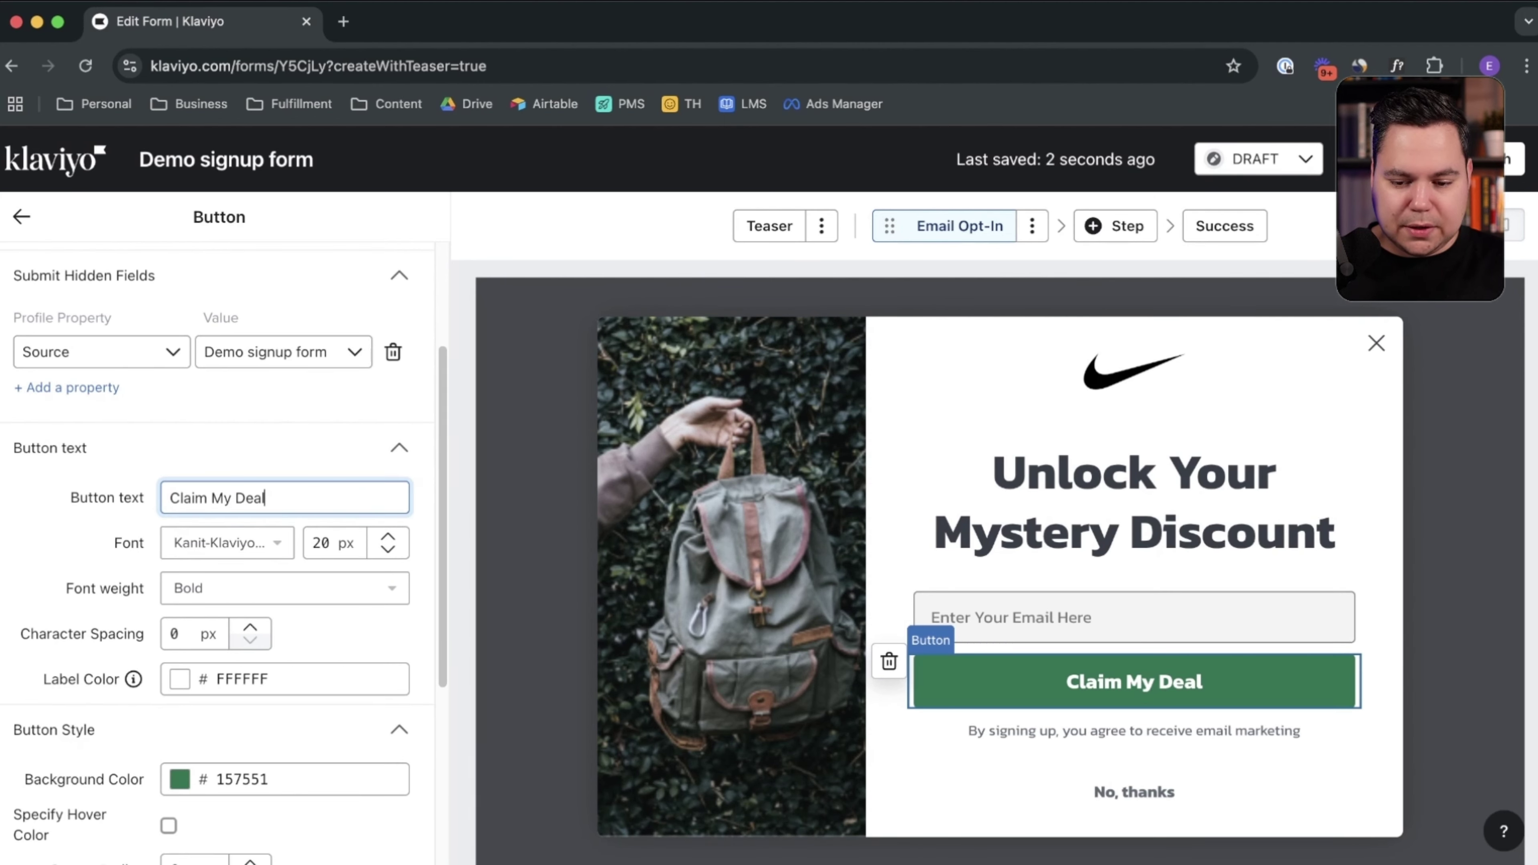
click(283, 779)
scroll(218, 545, down, 5)
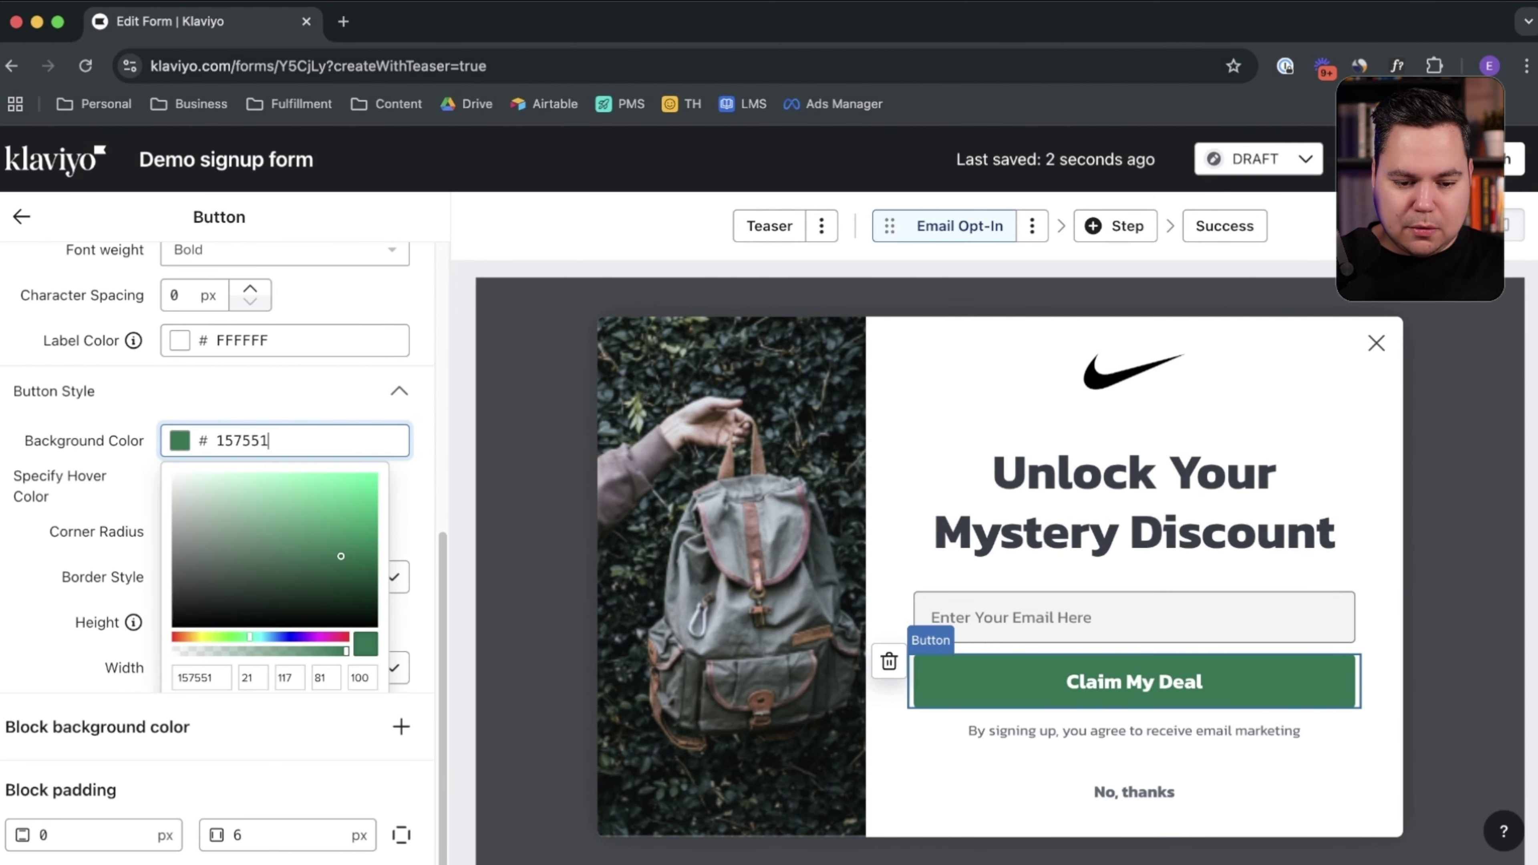
drag(250, 637, 204, 631)
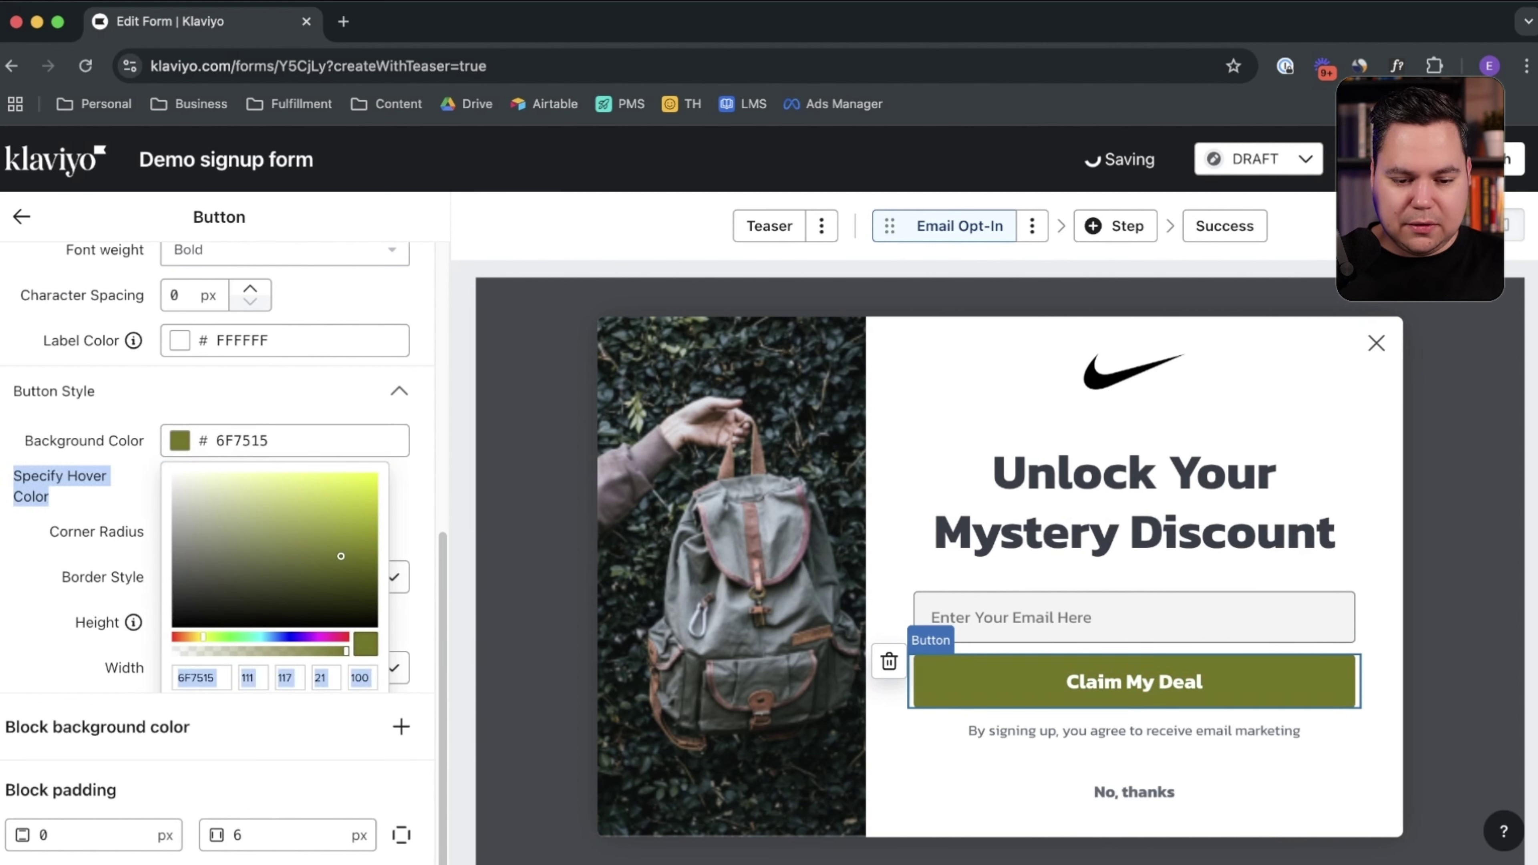
click(370, 481)
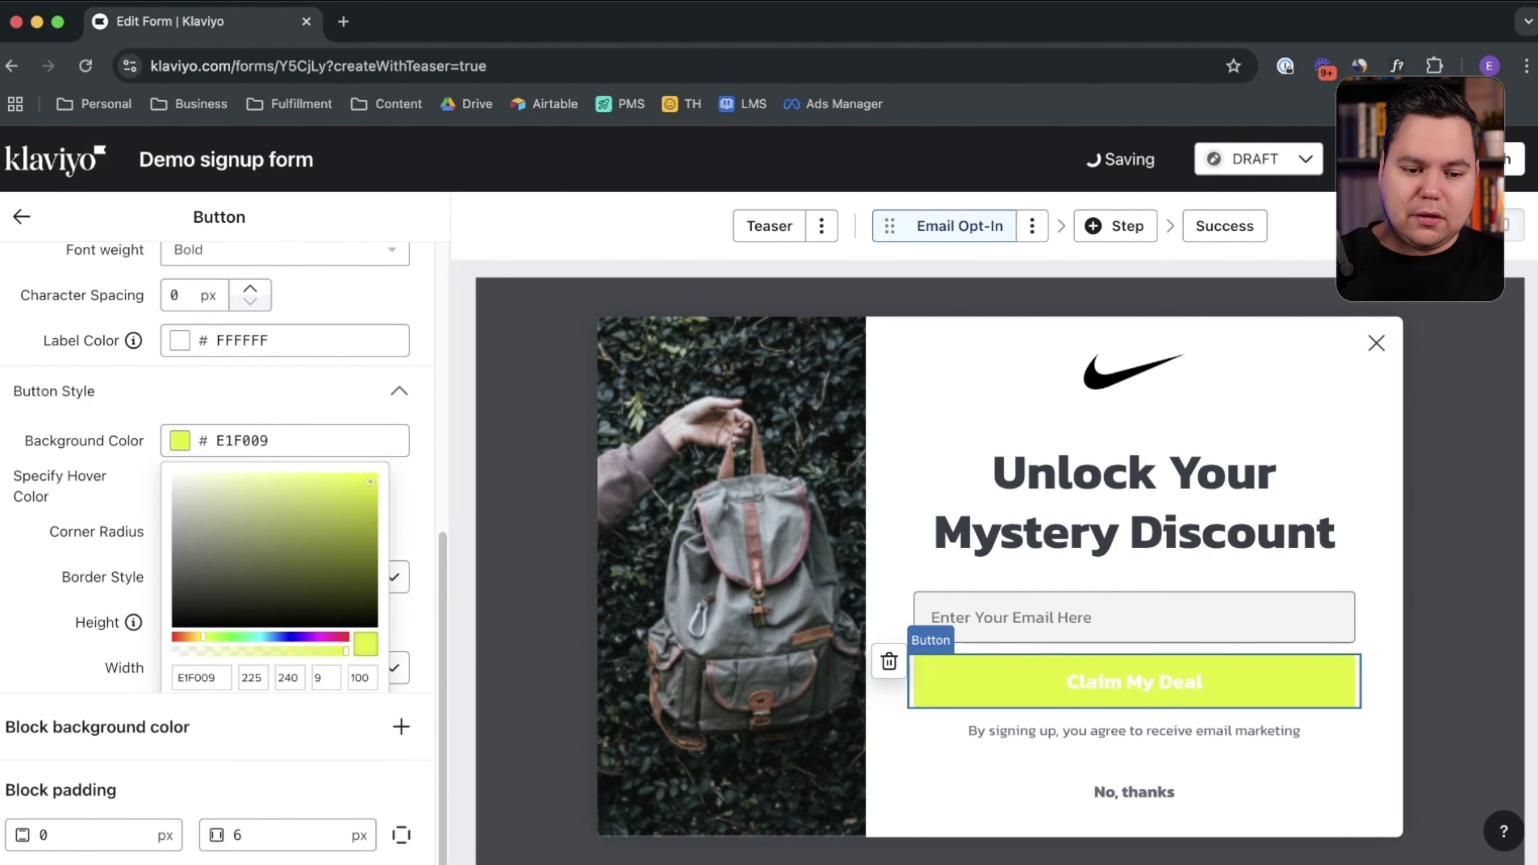
Step: Set the Claim My Deal button's background color to black, 000, and return to the form overview
double_click(241, 440)
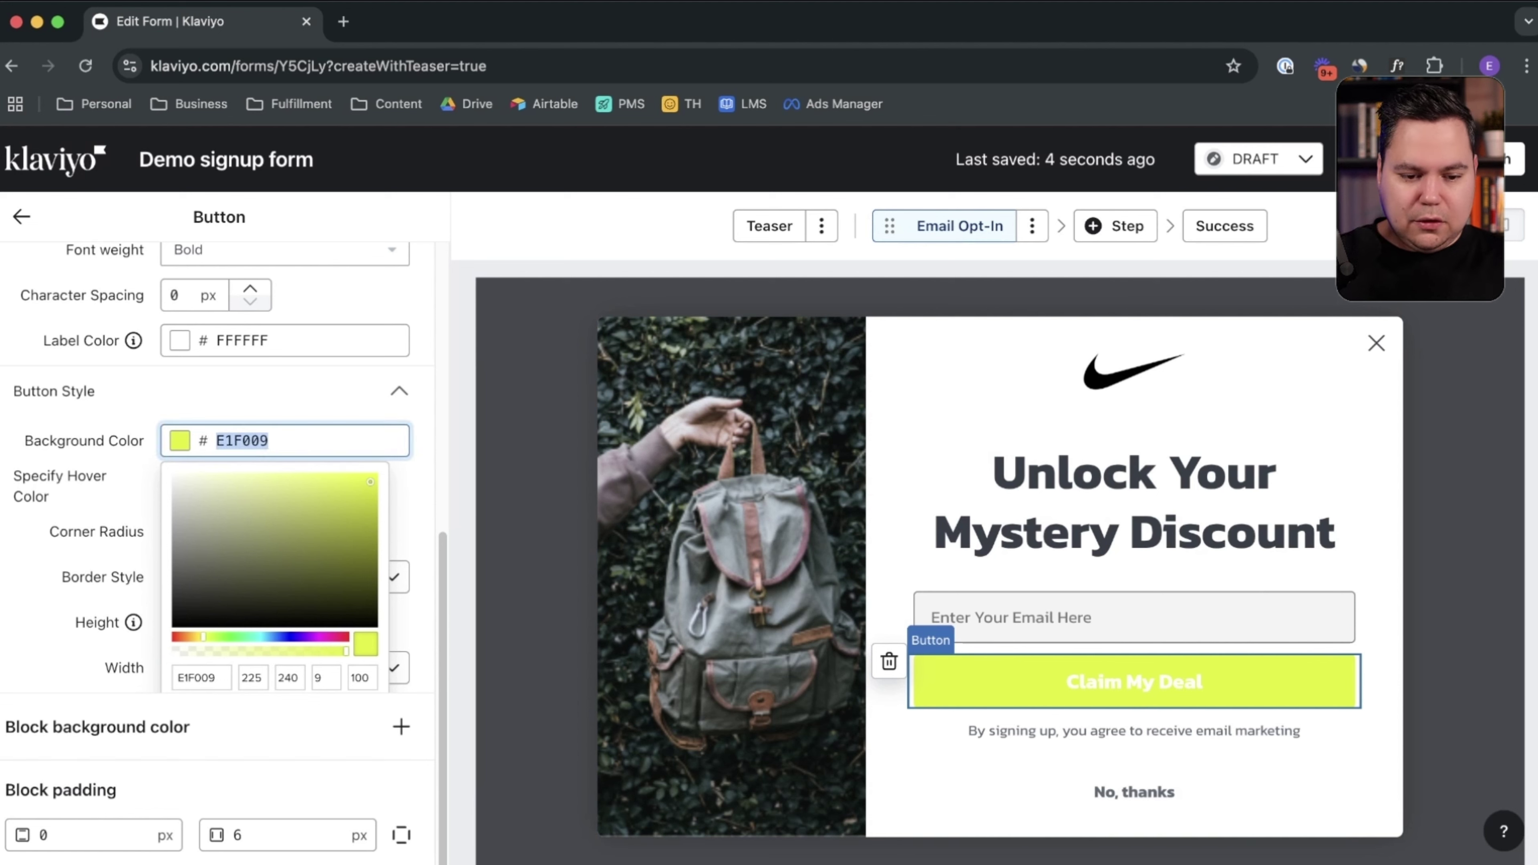
text(000)
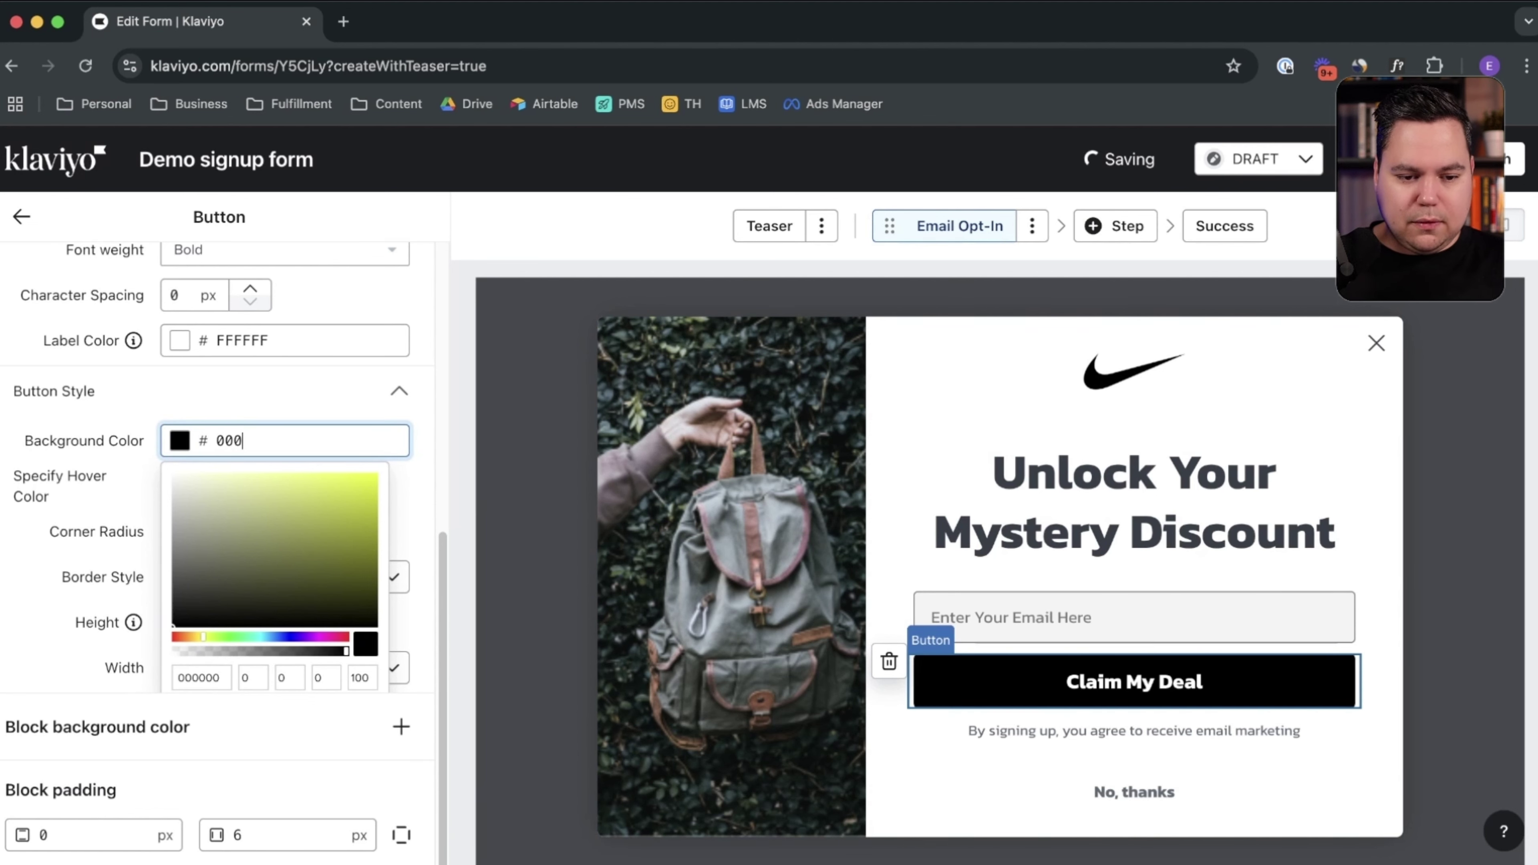
click(21, 216)
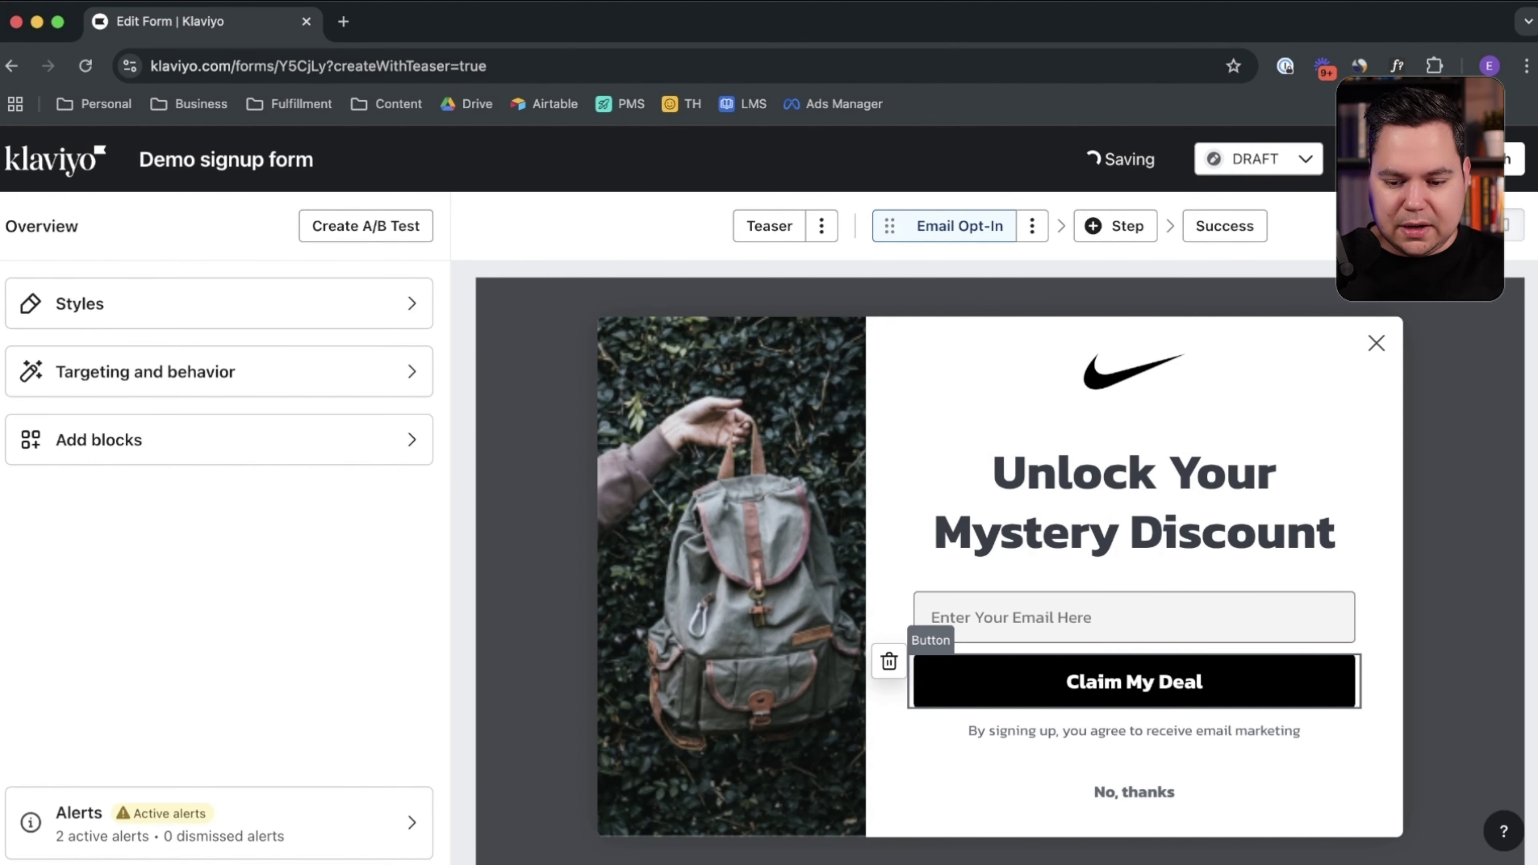
Step: Delete the "By signing up, you agree to receive email marketing" text block below the submit button
click(1134, 736)
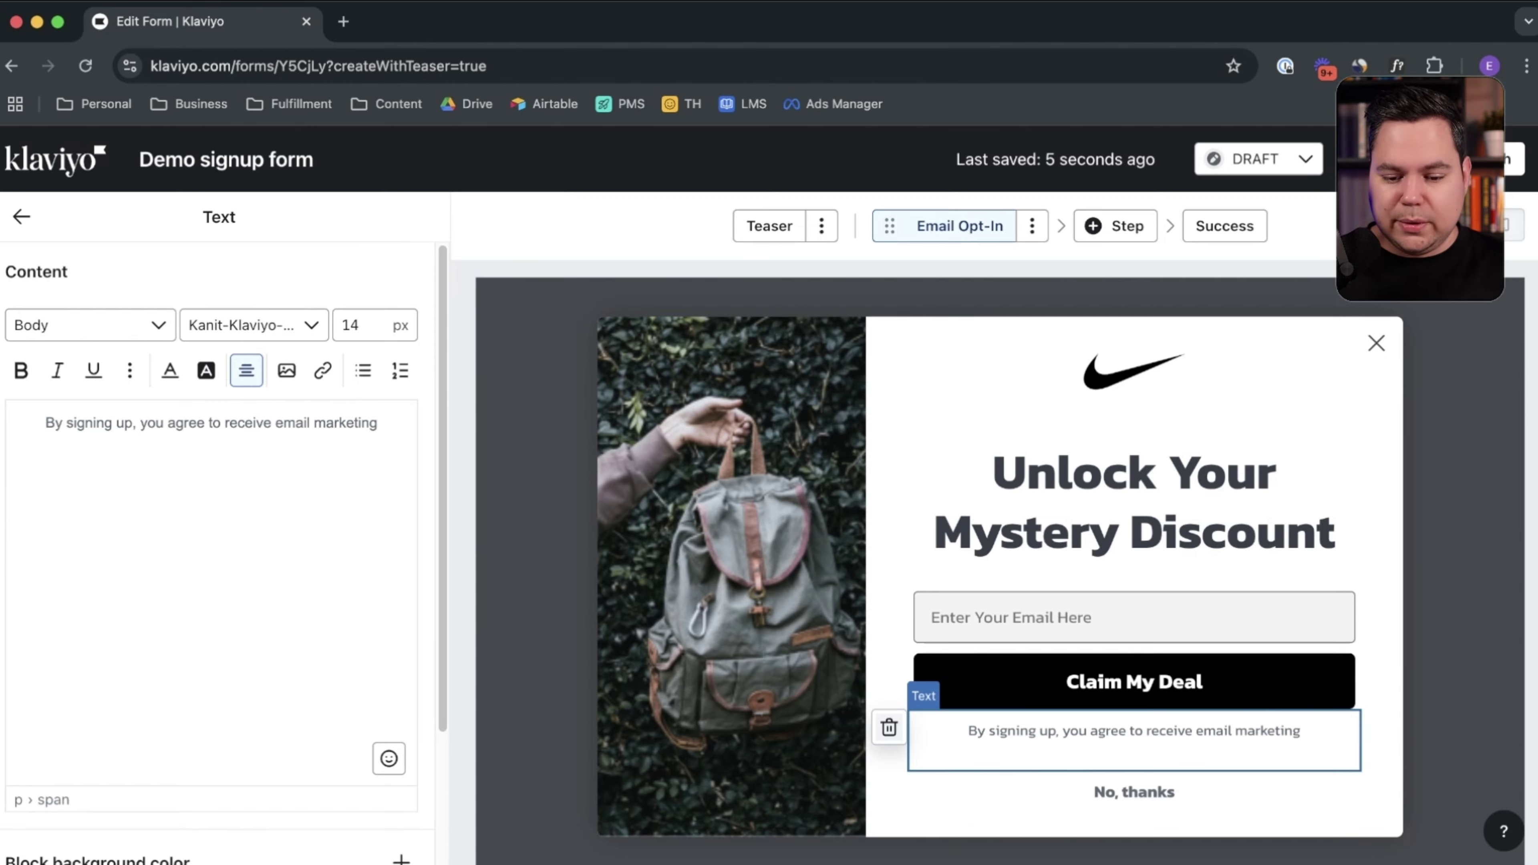
click(889, 727)
click(1089, 557)
Step: Change the text of the close-form button to "No thanks, I want to pay full price."
click(1135, 761)
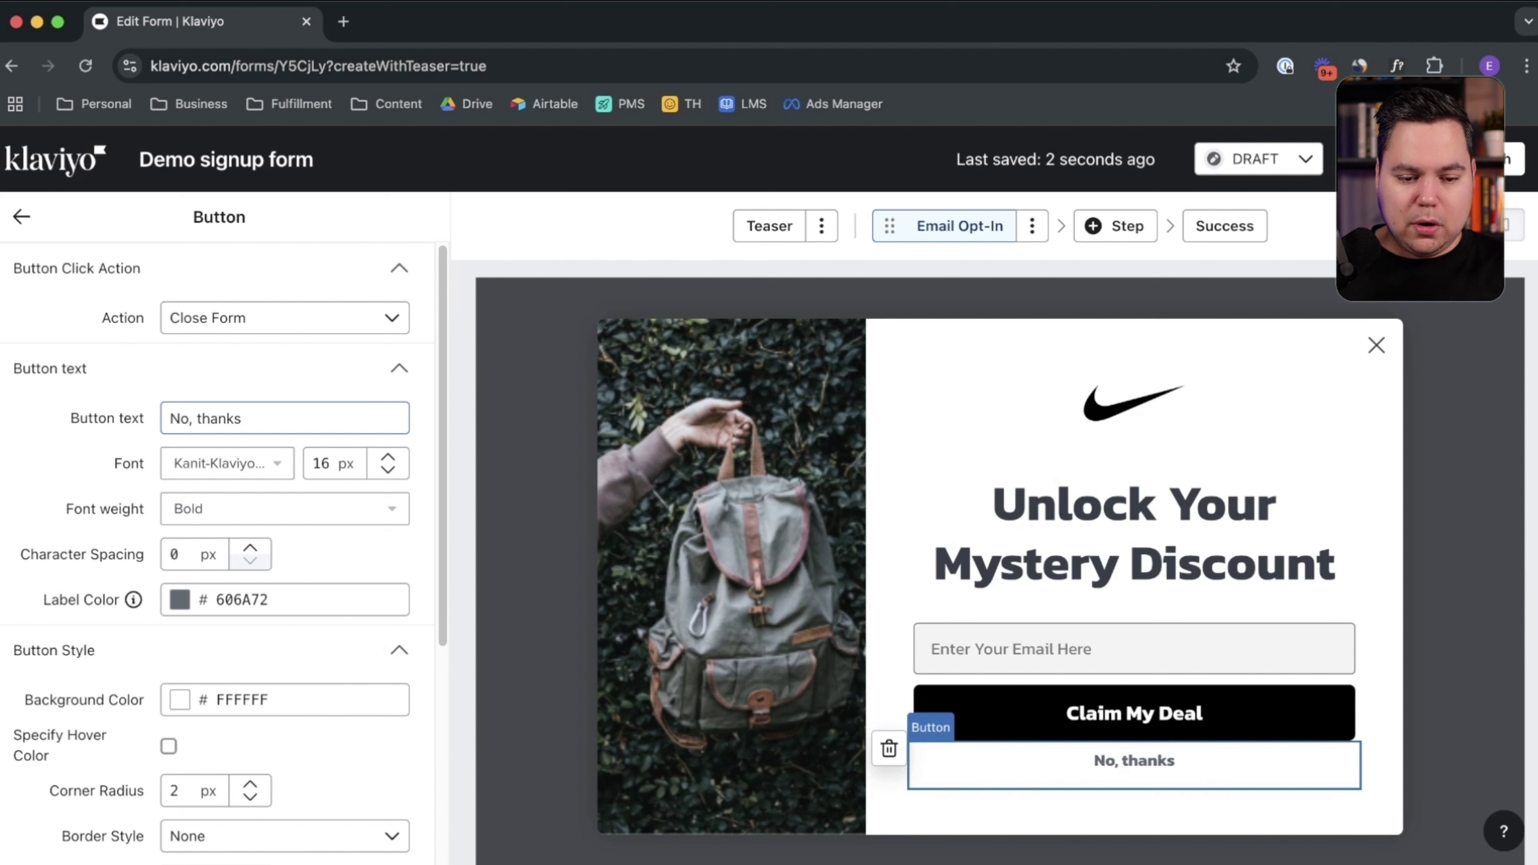
click(266, 419)
click(192, 418)
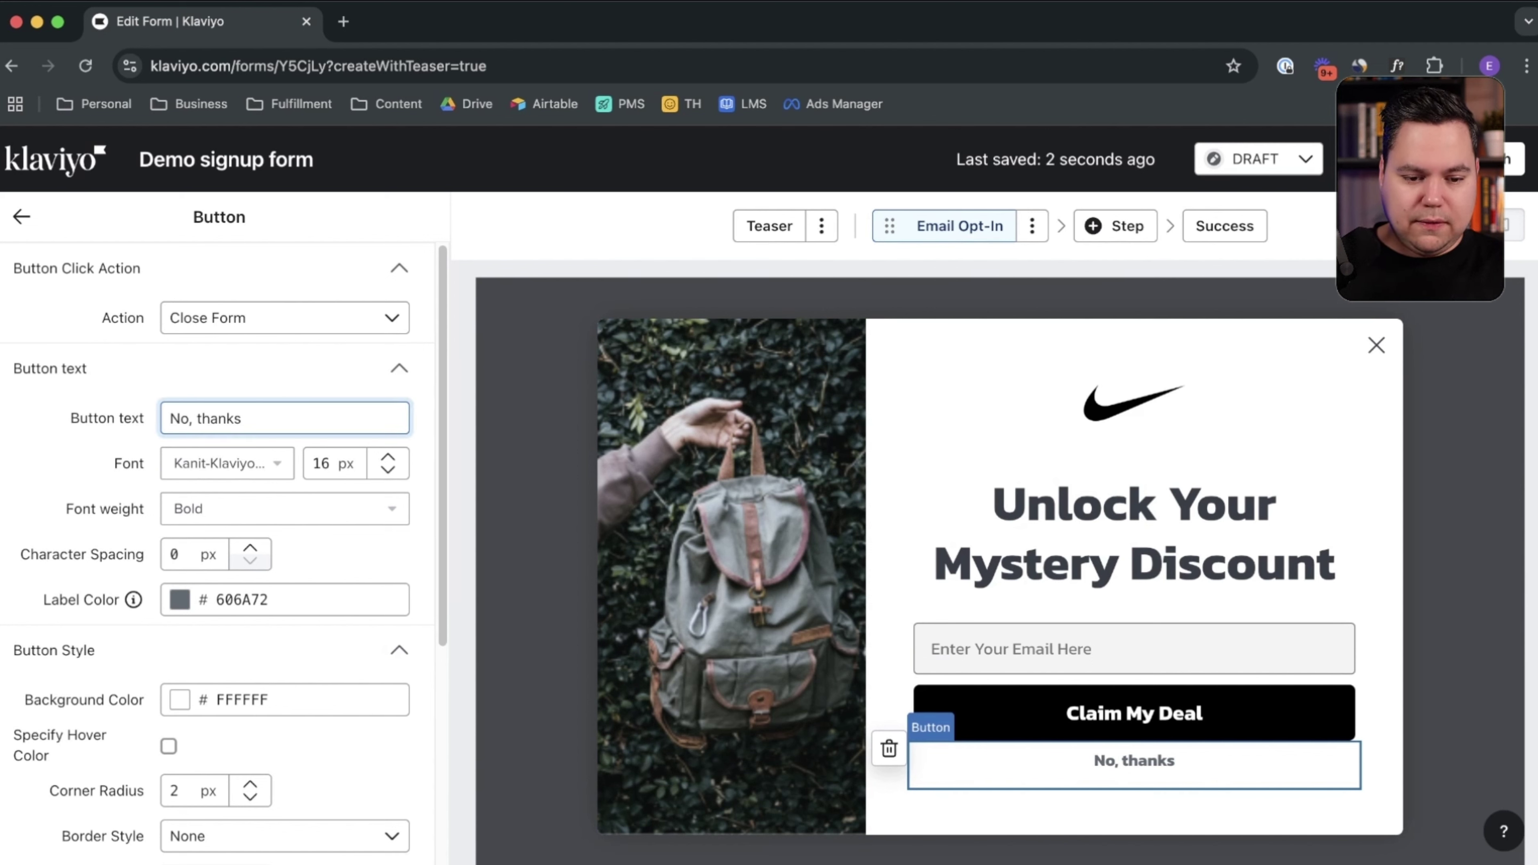
key(BackSpace)
key(super+Right)
text(, I want to pay full price.)
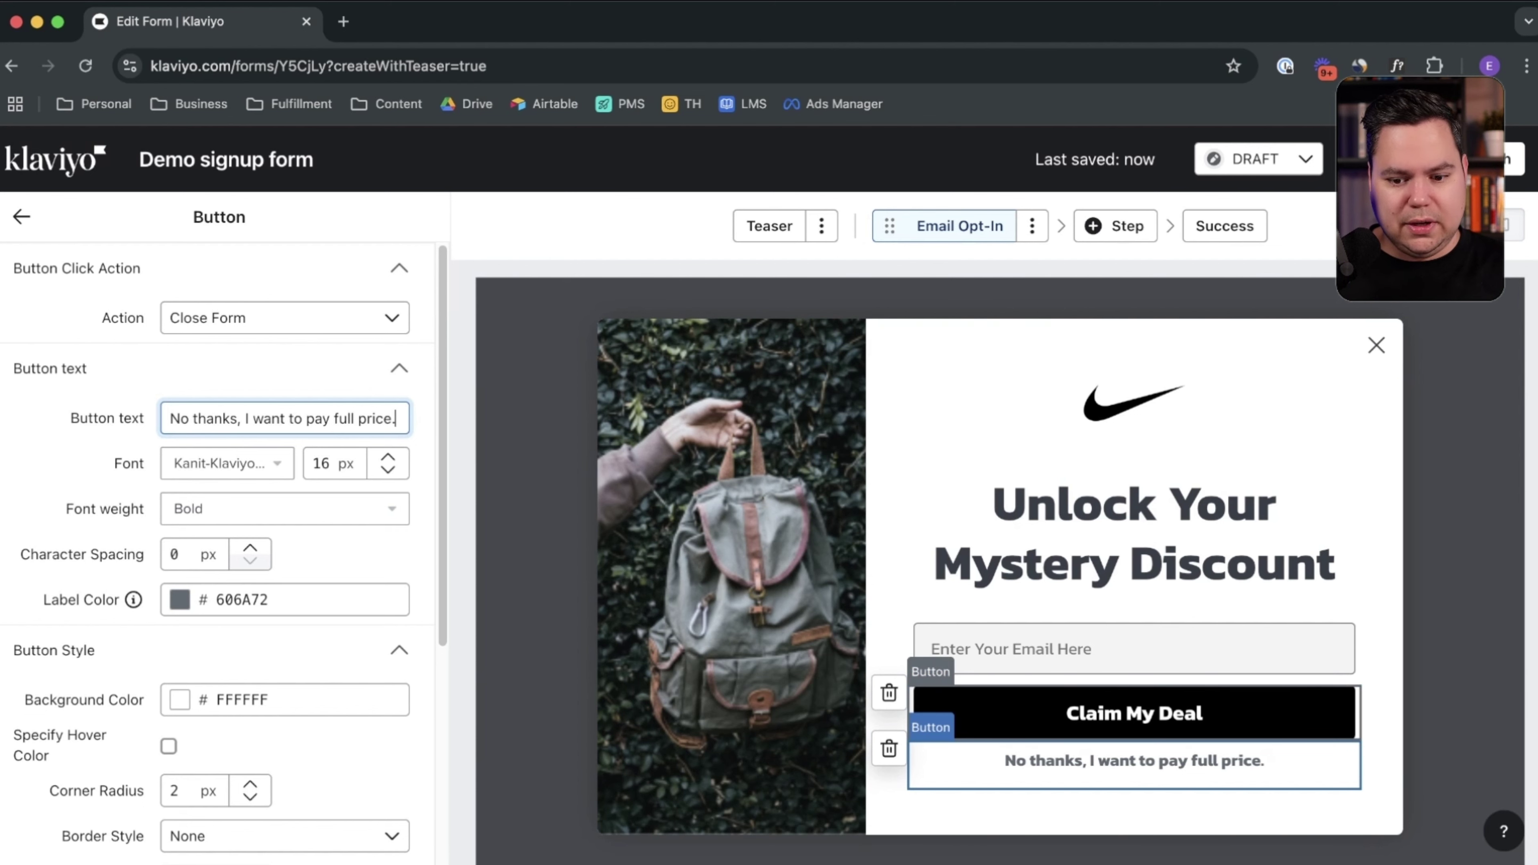
Step: Set the font weight of the "No thanks, I want to pay full price." button to Normal and return to the form overview
click(1133, 713)
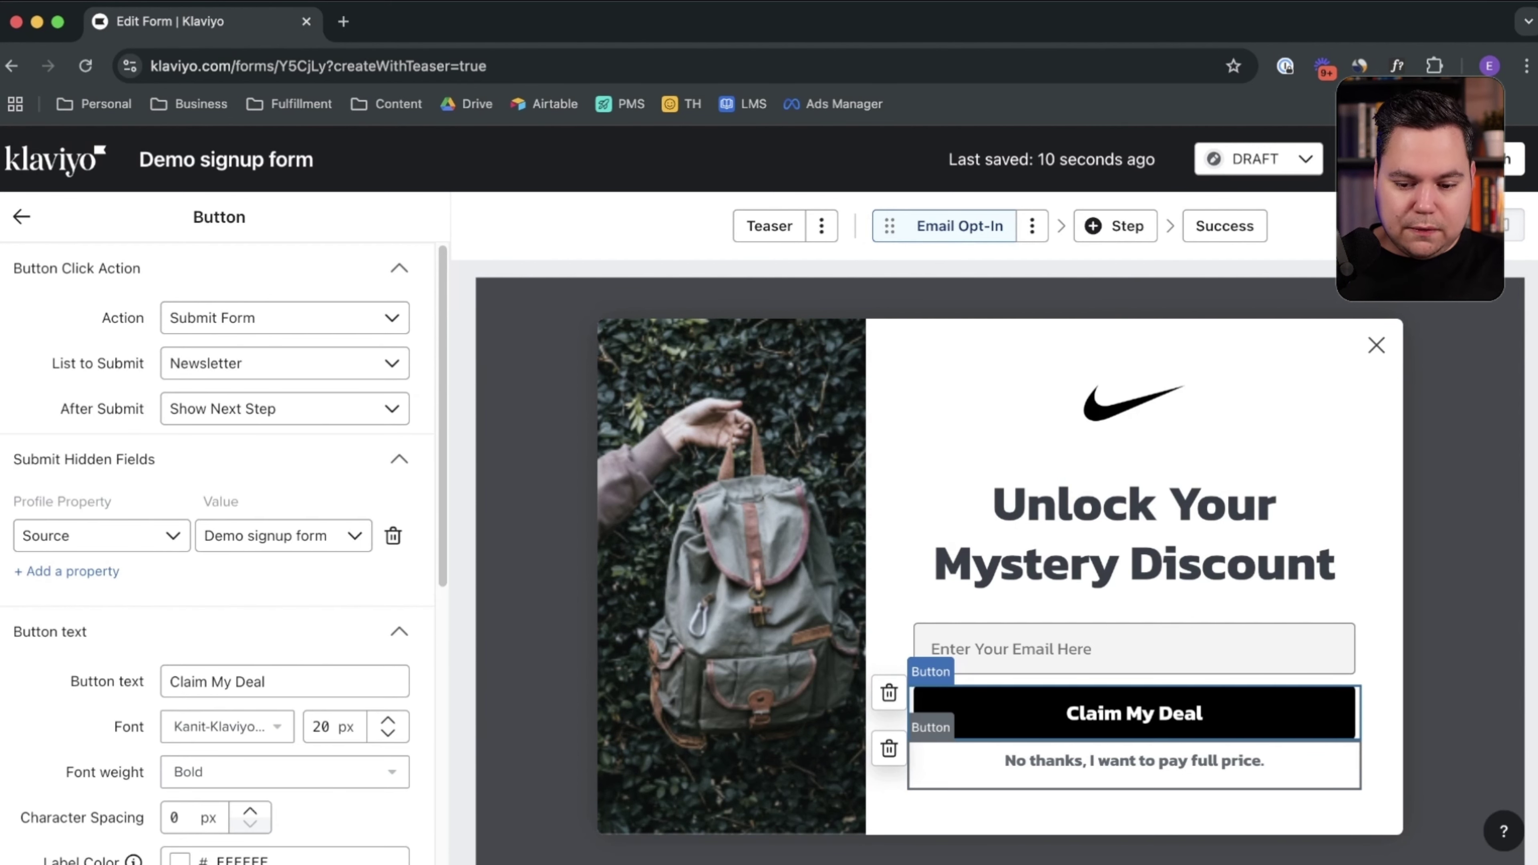
click(1133, 761)
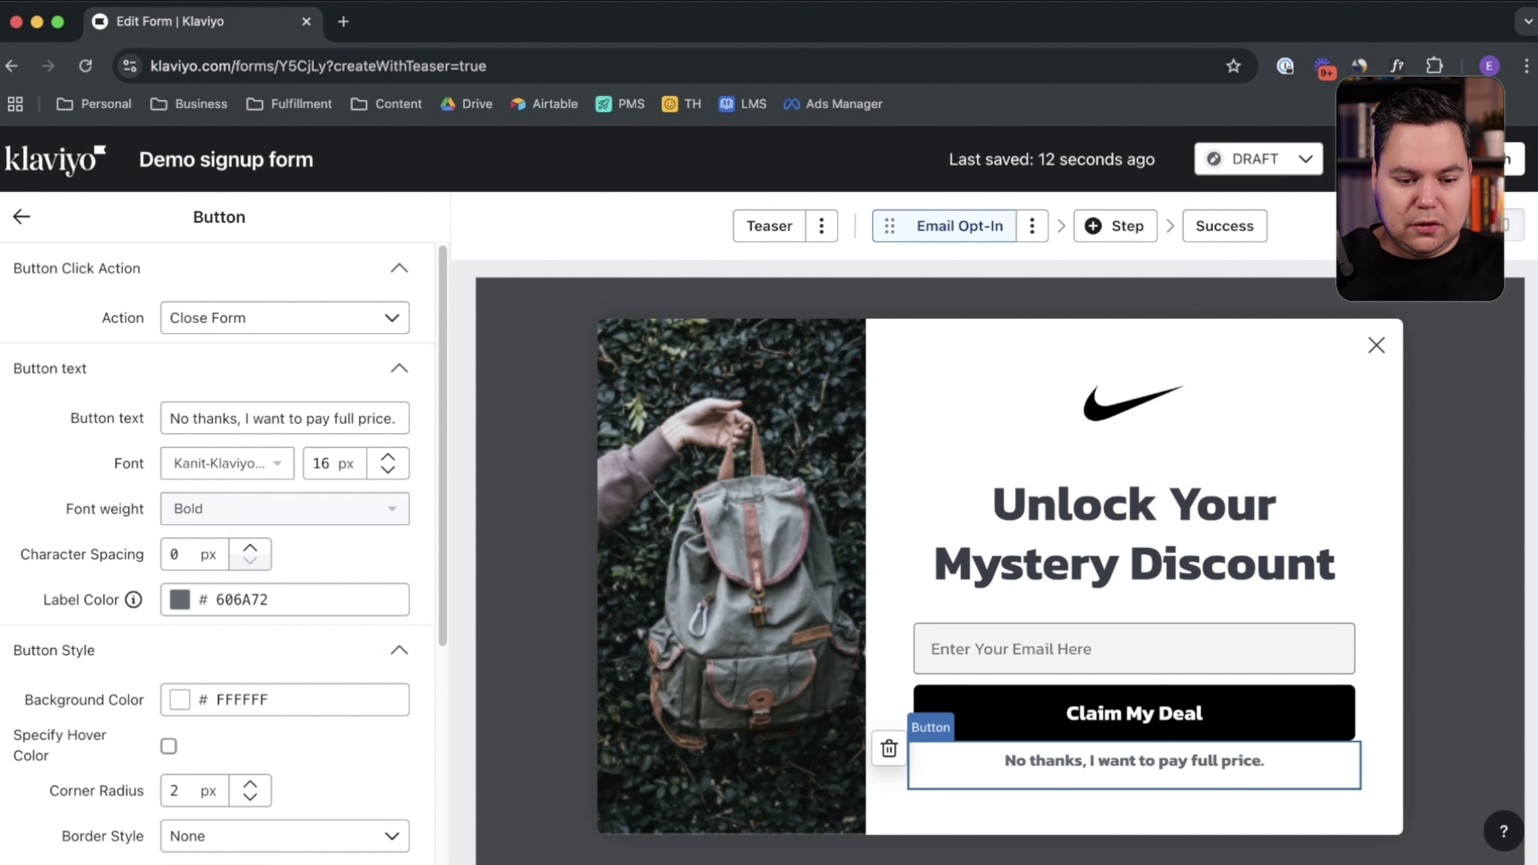
click(284, 509)
click(284, 546)
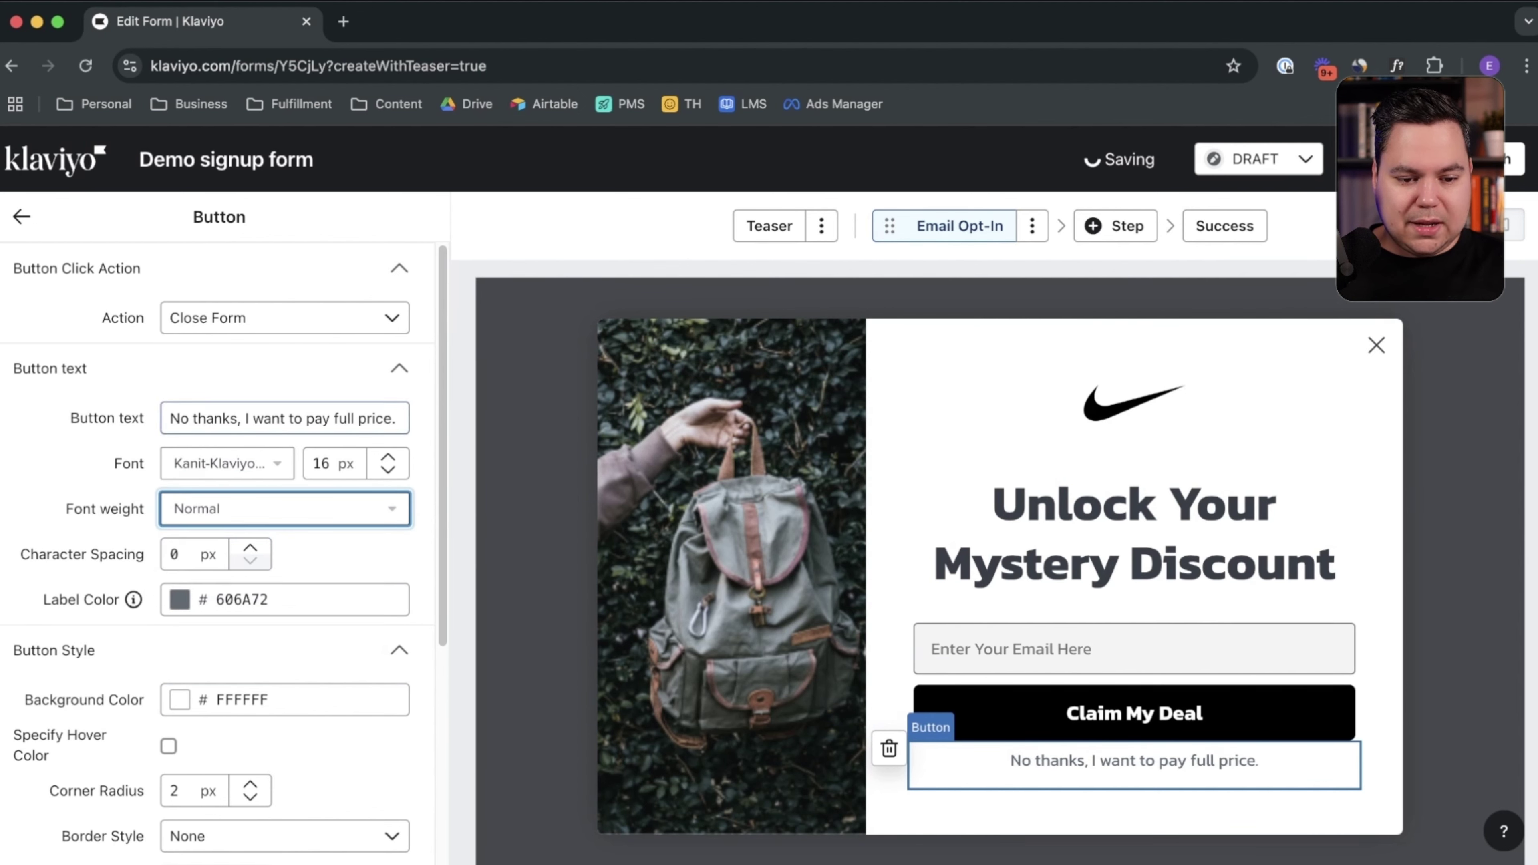
click(21, 216)
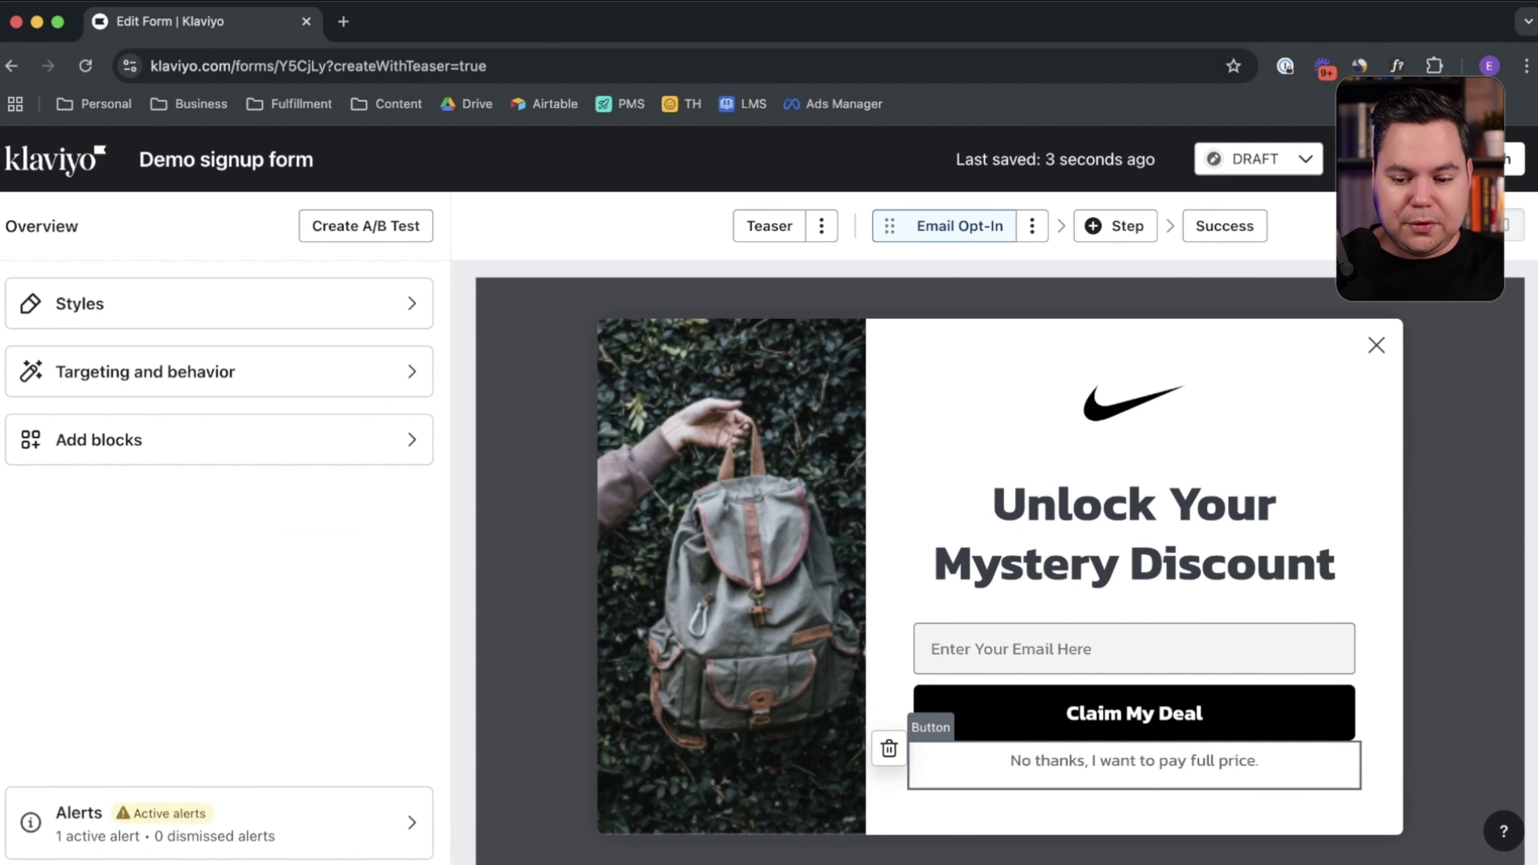
Step: Hide the popup's X close icon by setting its color opacity to 0 and its size to 1 px
click(1134, 763)
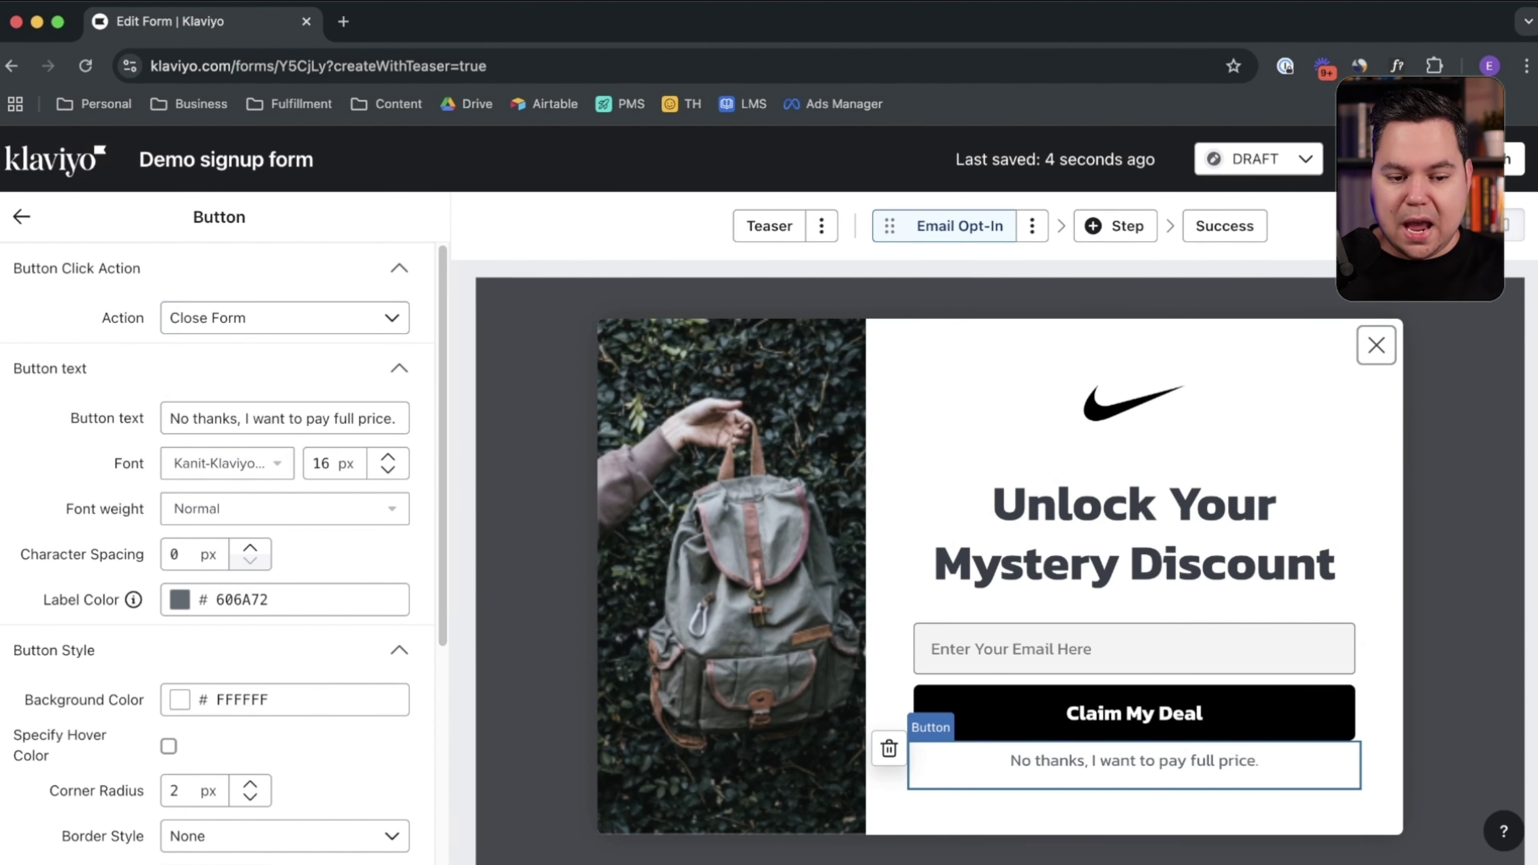
click(1376, 345)
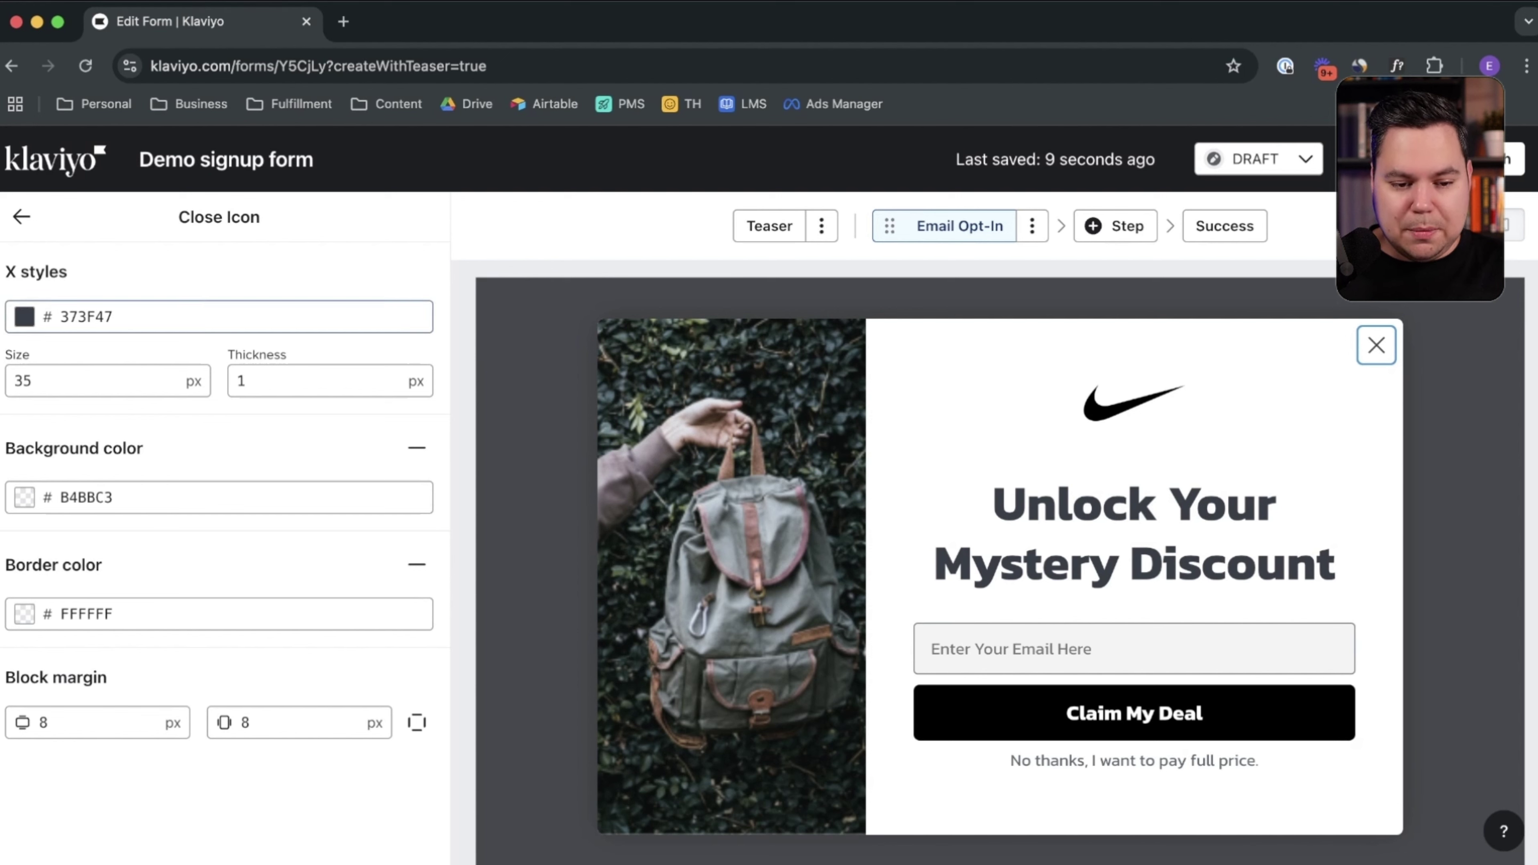
click(114, 316)
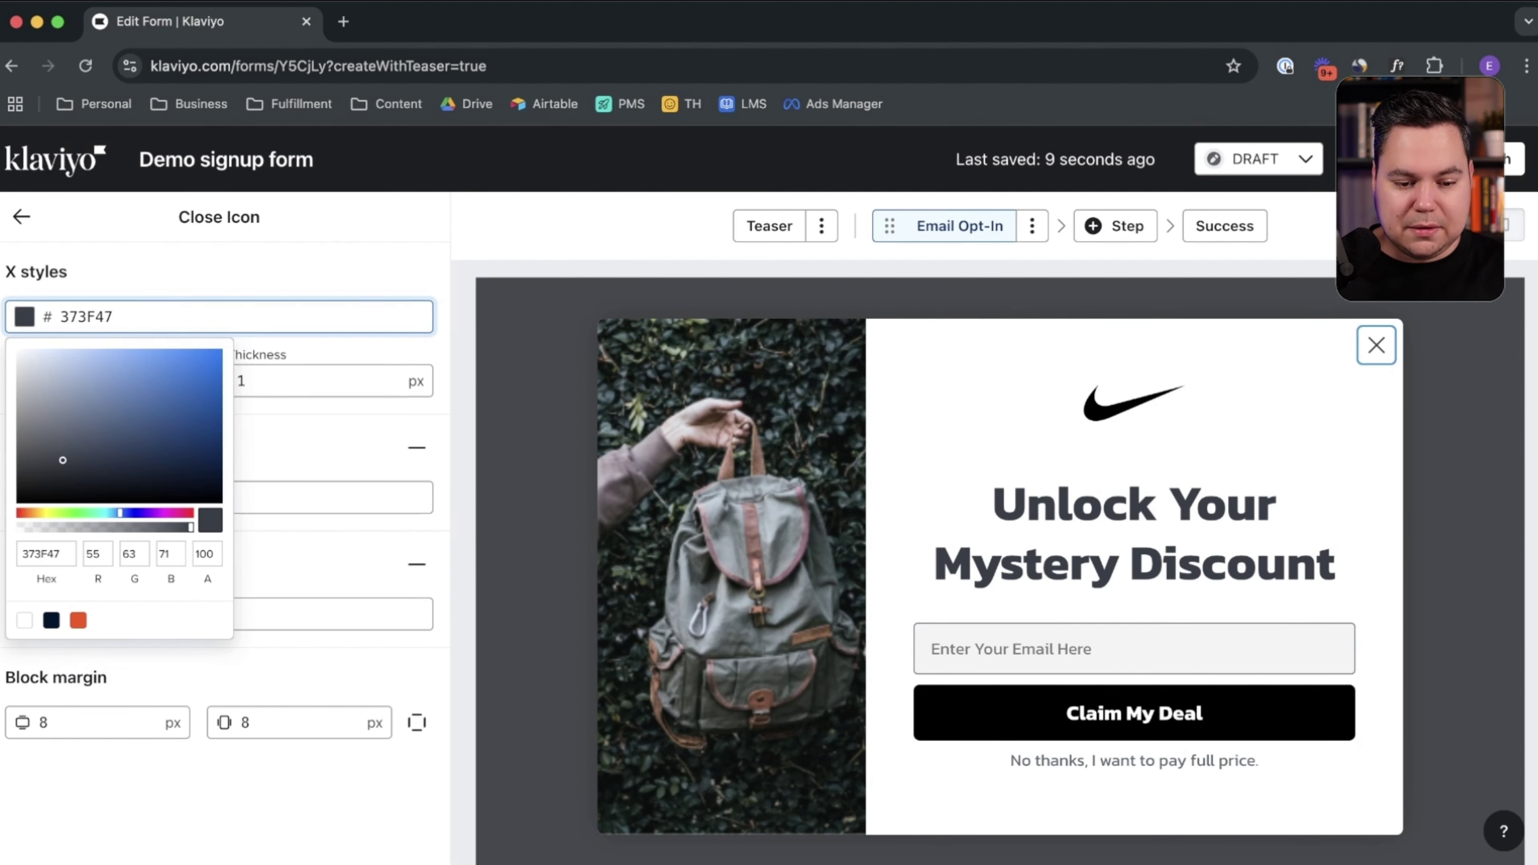
double_click(206, 554)
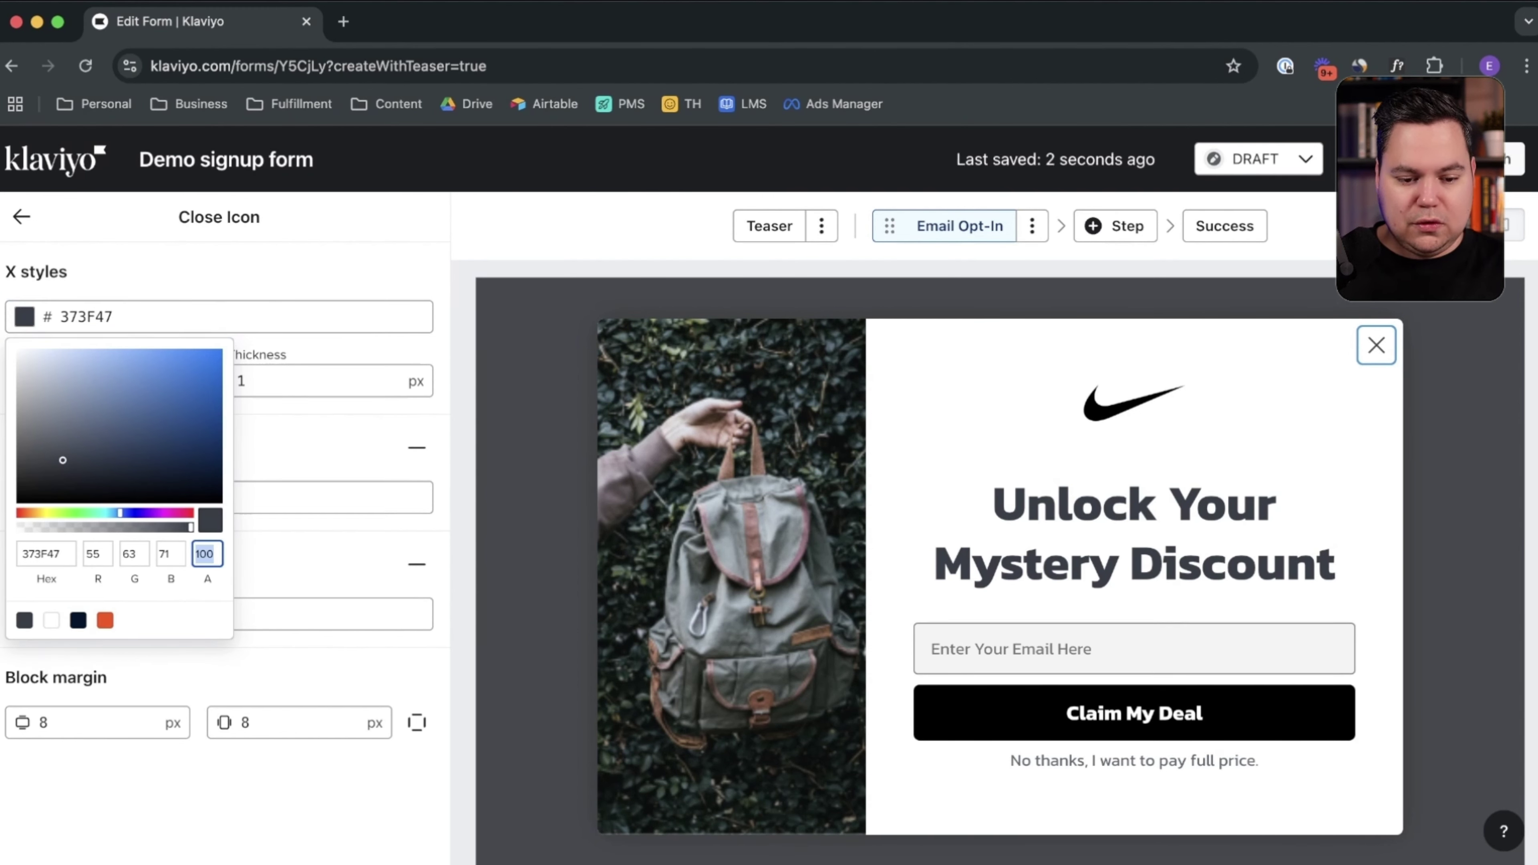
text(0)
key(Tab)
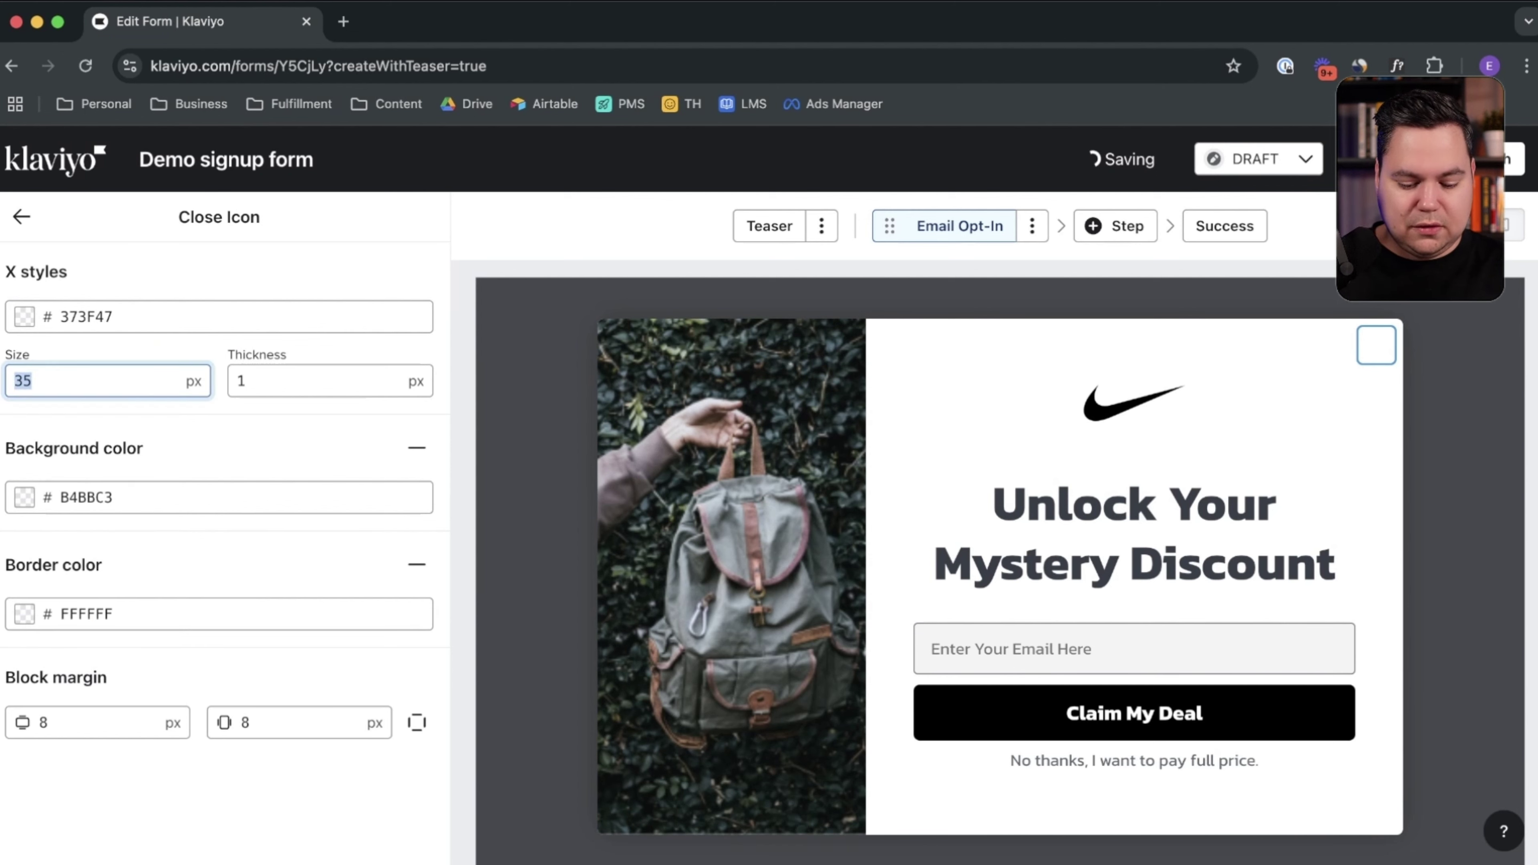
text(1)
key(Tab)
click(21, 216)
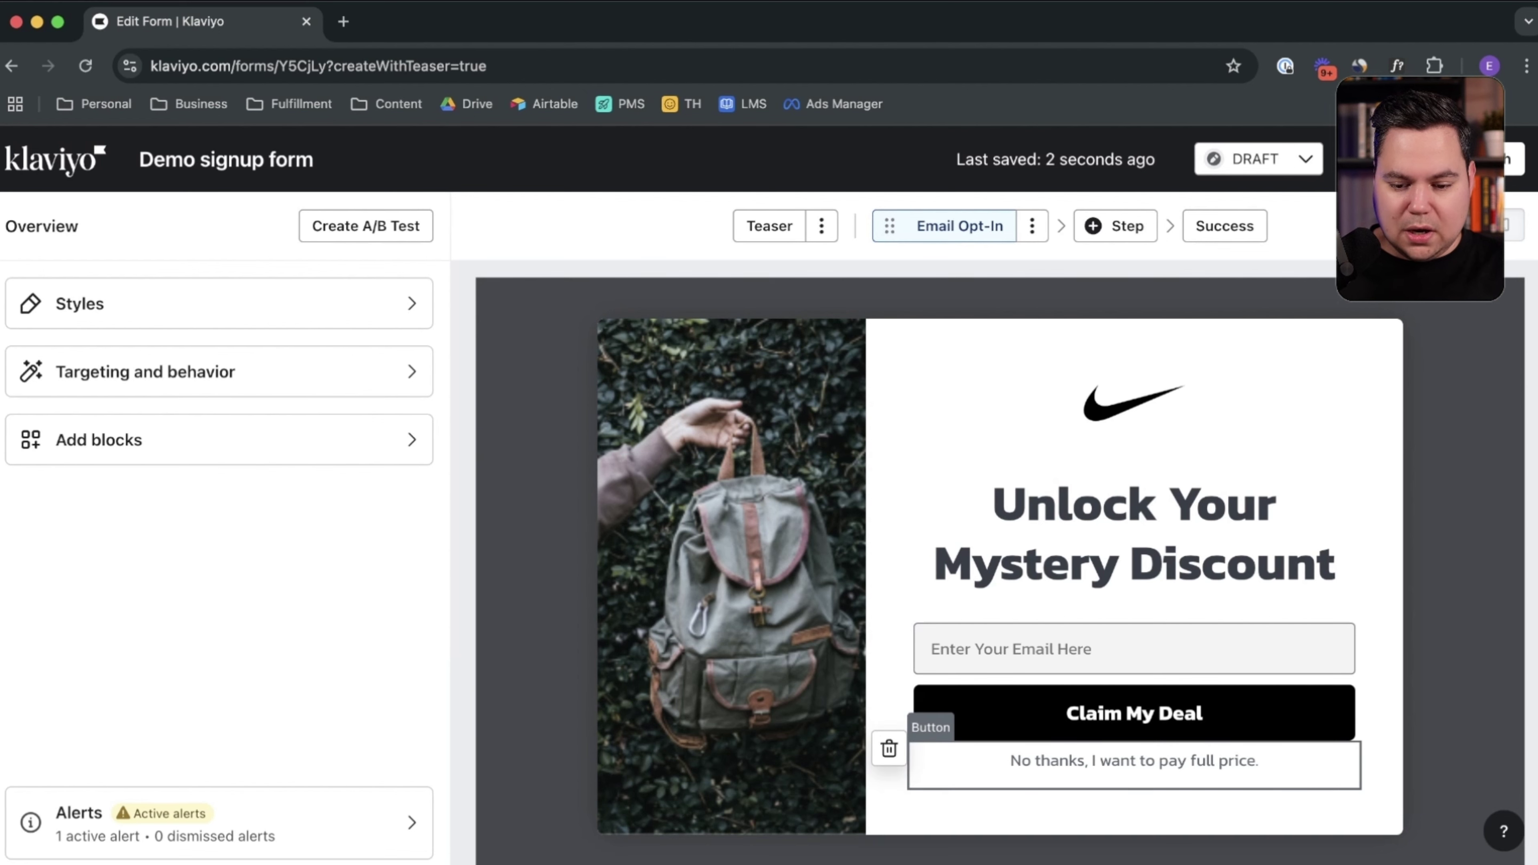
Step: Set the block padding of the "No thanks" button to 10 px on top and 0 px at the bottom
click(1133, 765)
scroll(218, 545, down, 6)
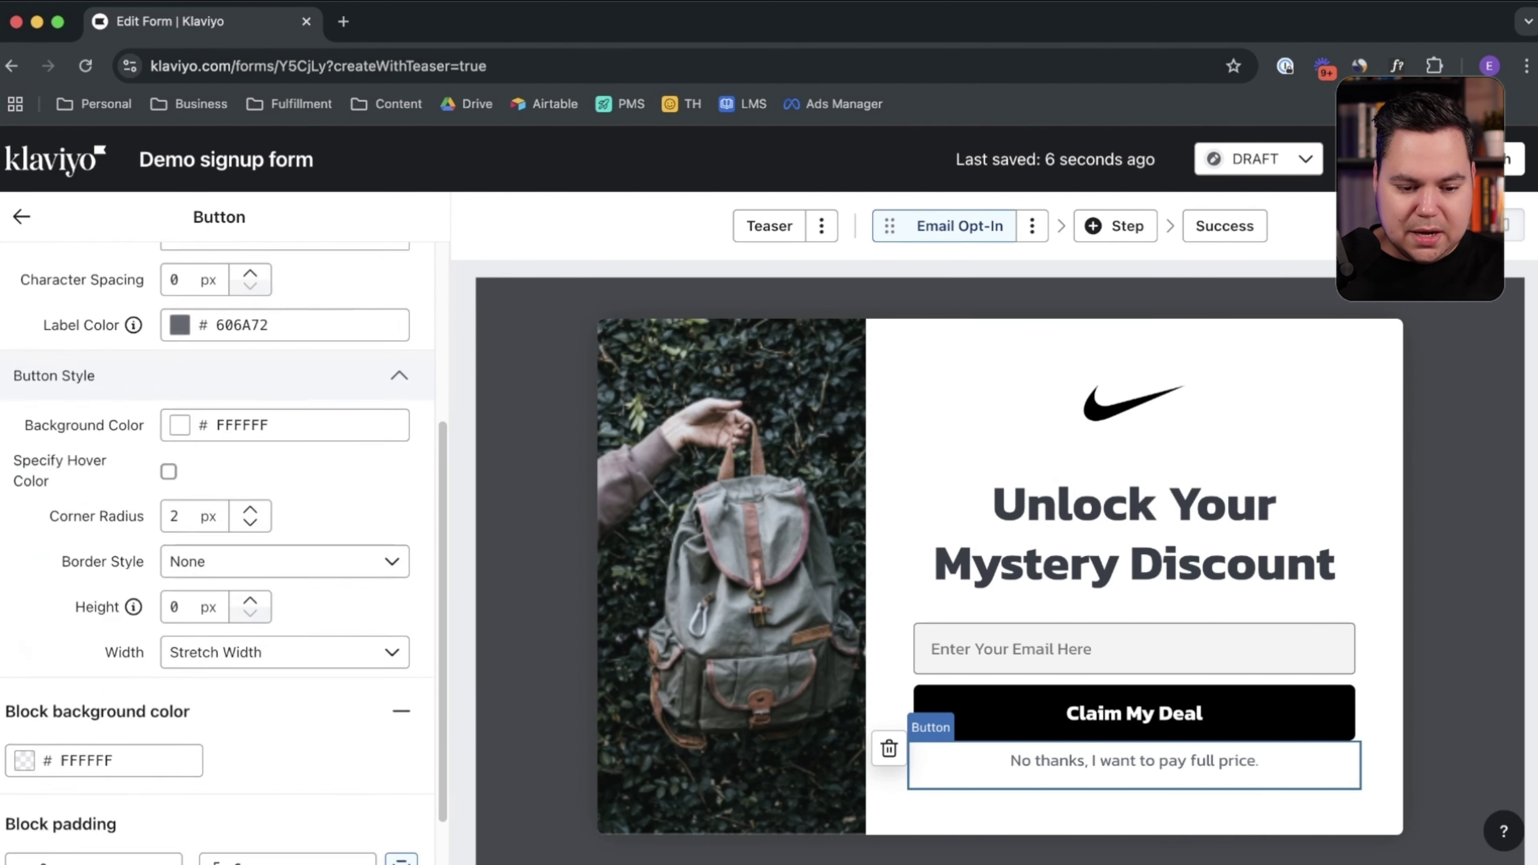
click(49, 790)
text(10)
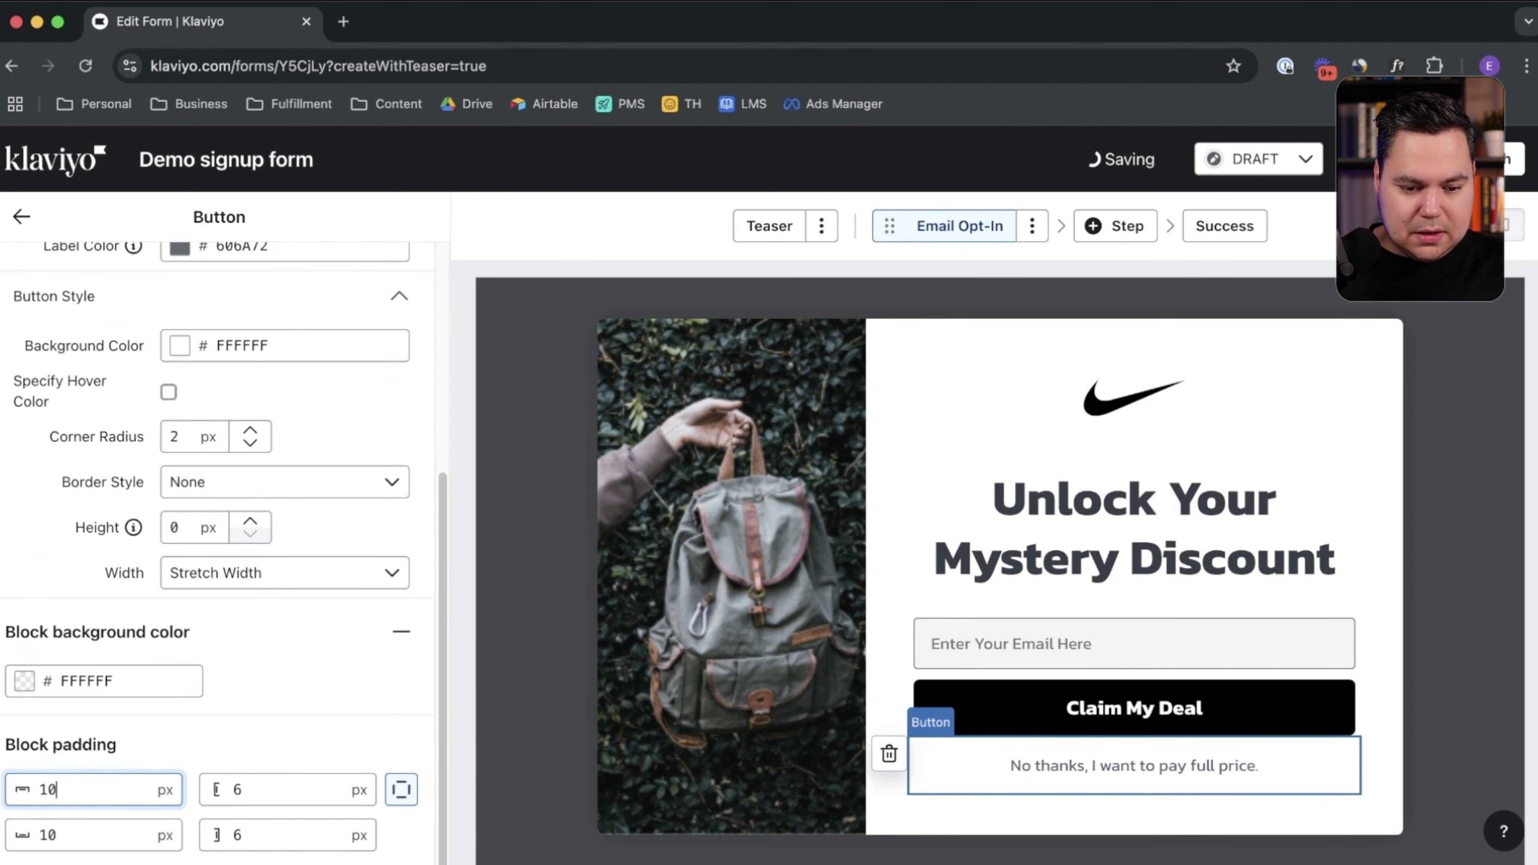
scroll(218, 545, up, 6)
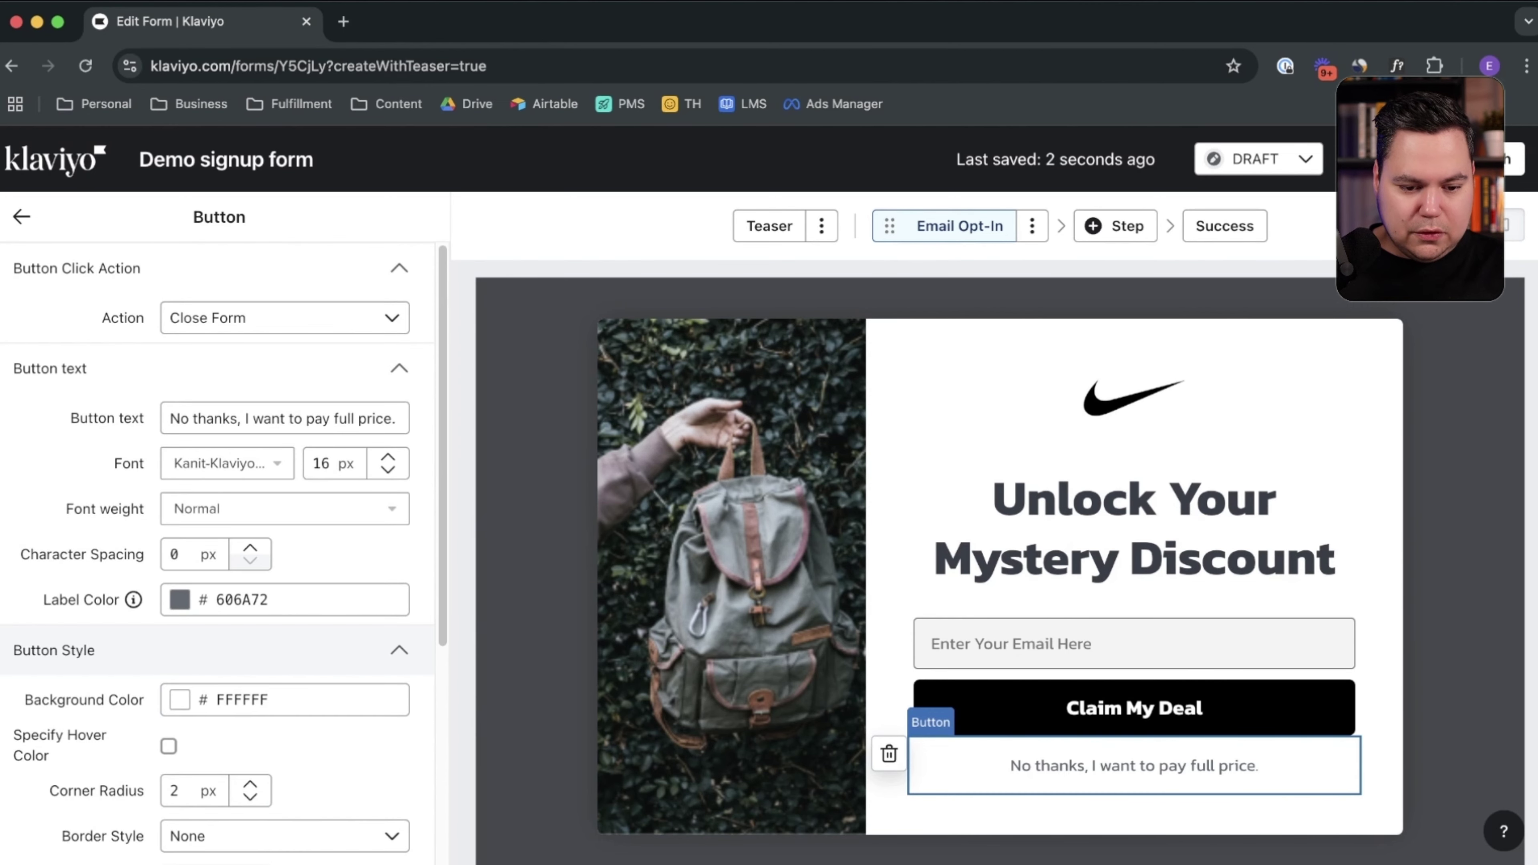
scroll(218, 545, down, 6)
double_click(48, 835)
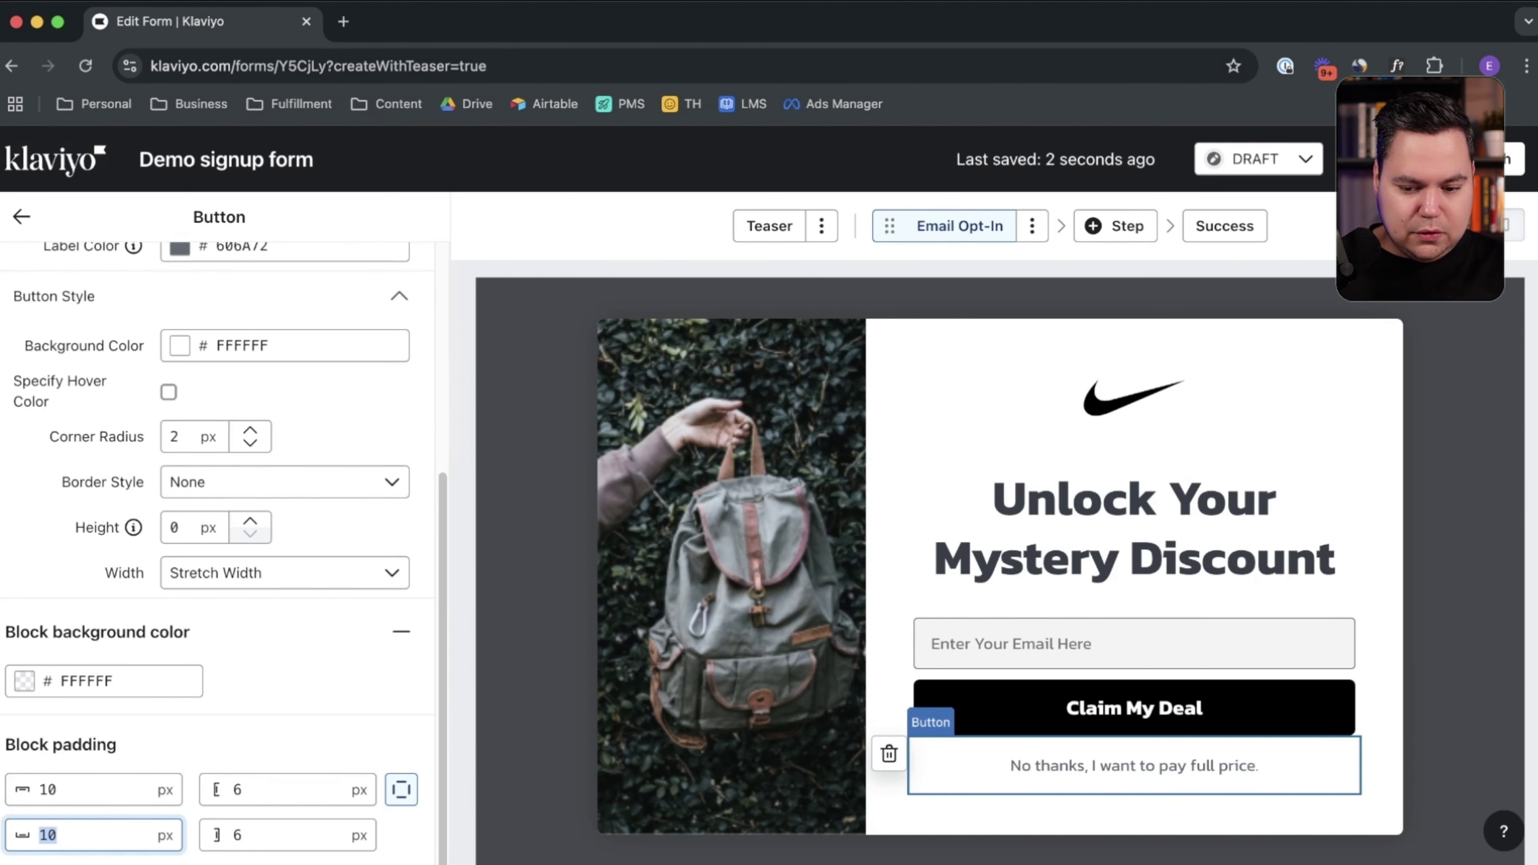
text(0)
key(Escape)
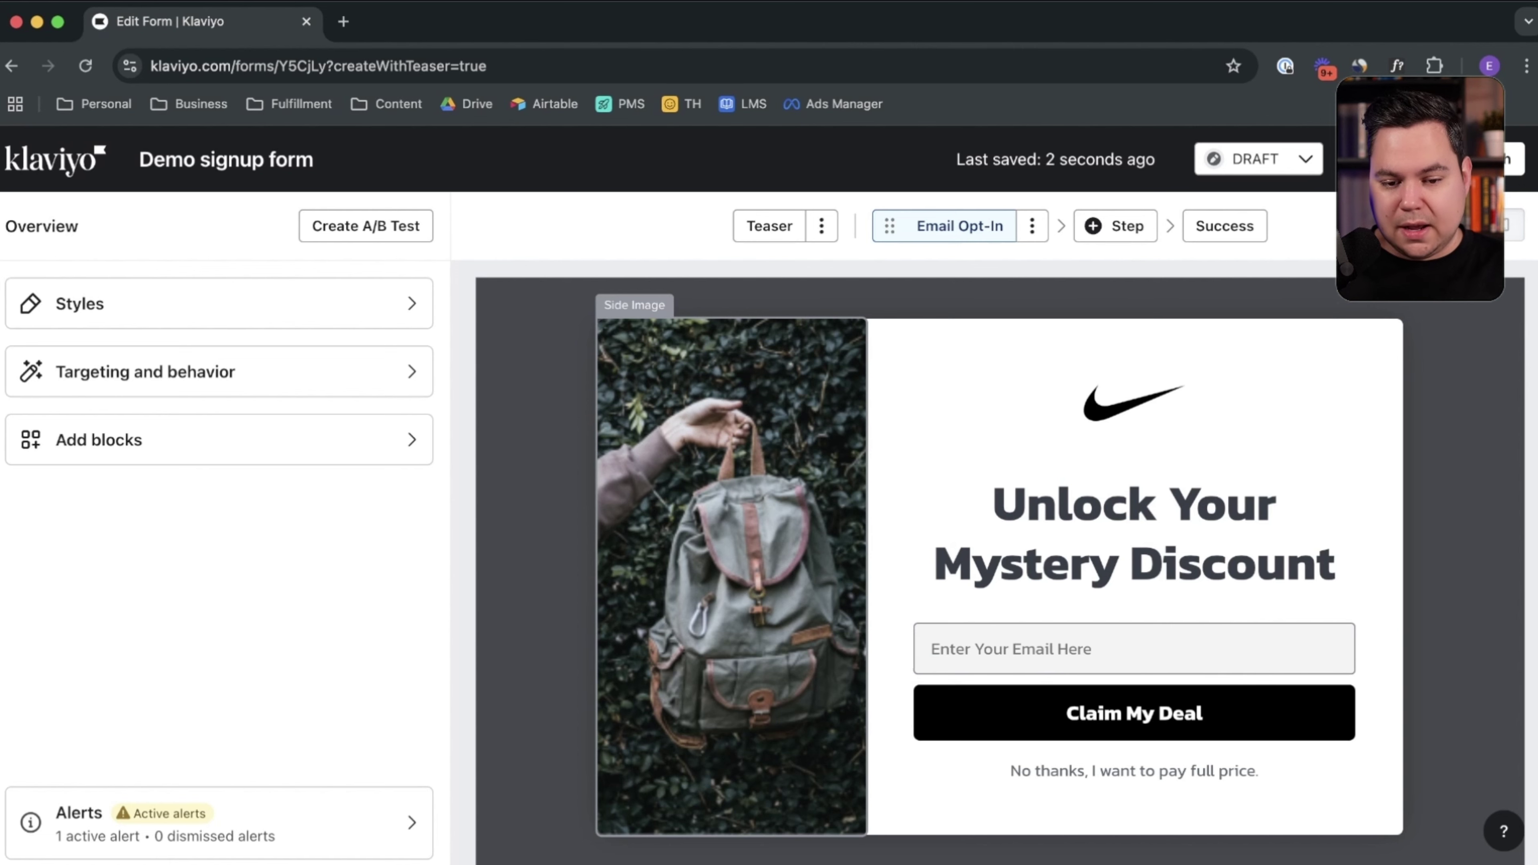
Step: Replace the side image with nextgen-vaporknit-lifestyle-clothing and set its alt text to "Nike"
click(731, 576)
click(185, 325)
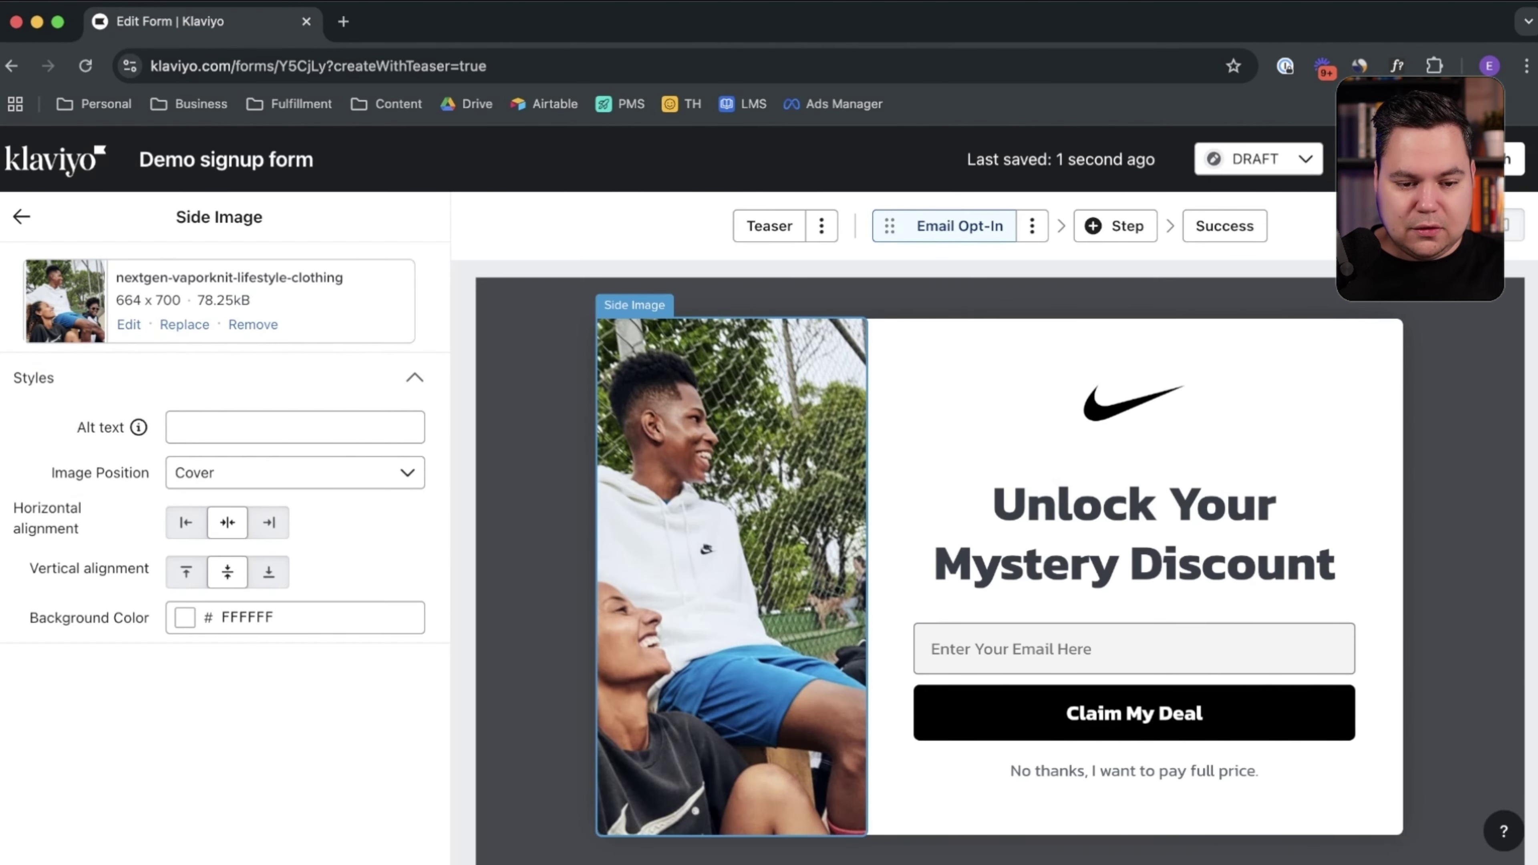
click(175, 427)
text(Nike)
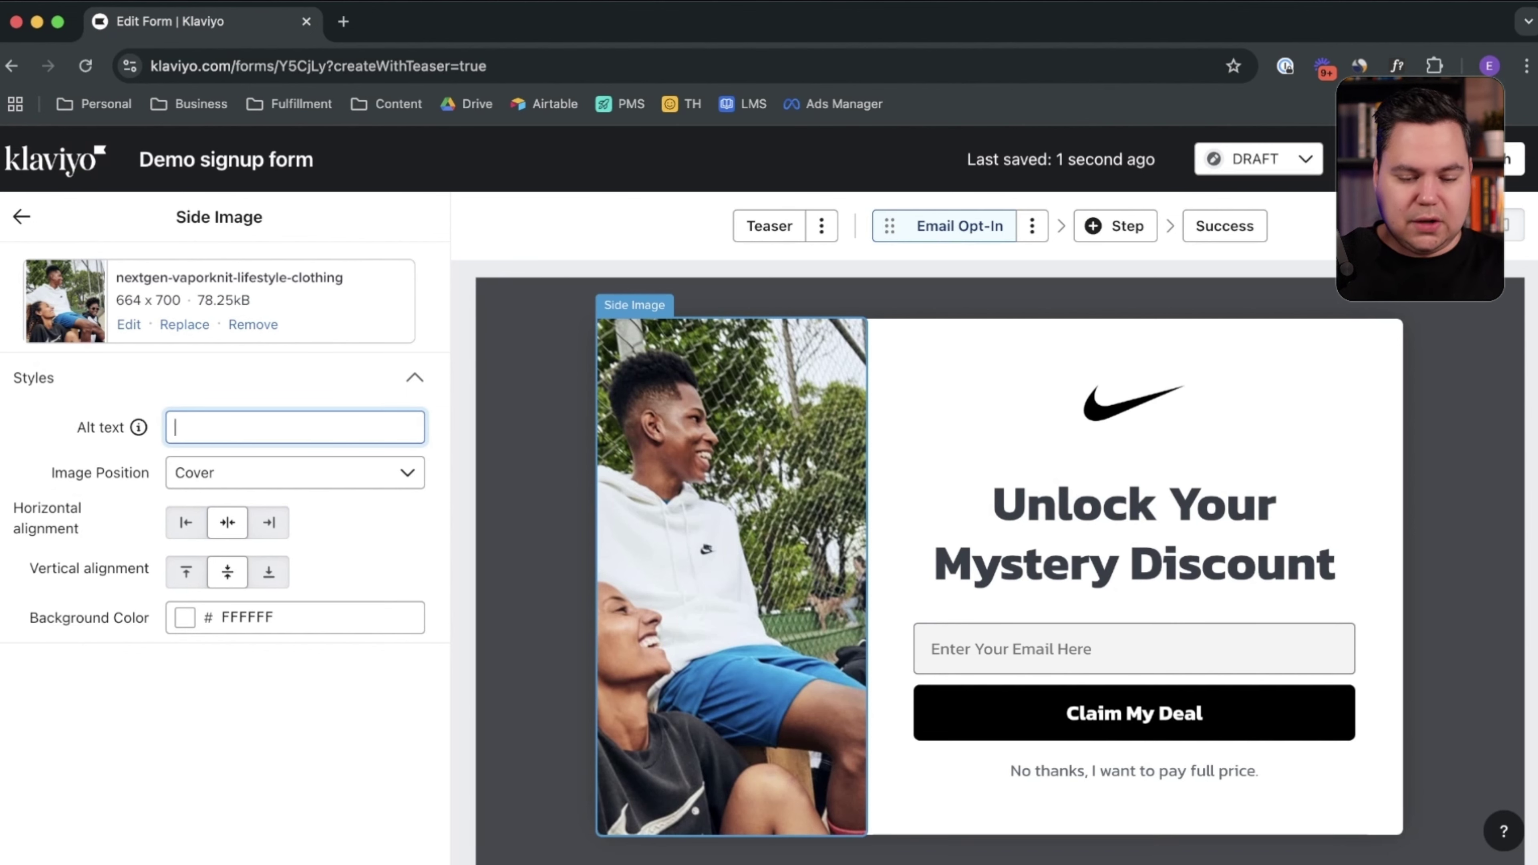
click(21, 216)
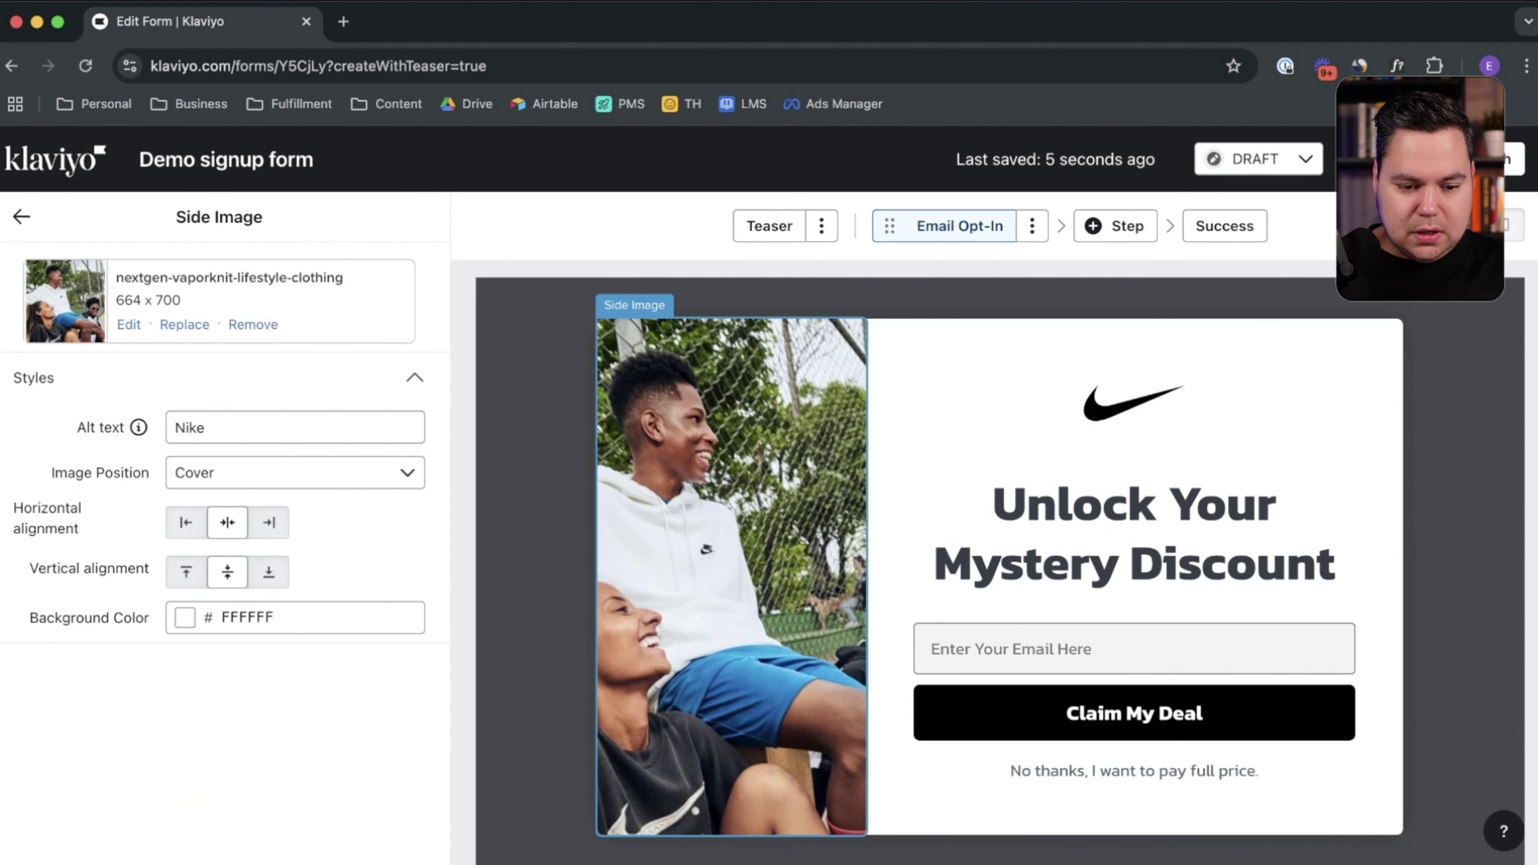
click(186, 522)
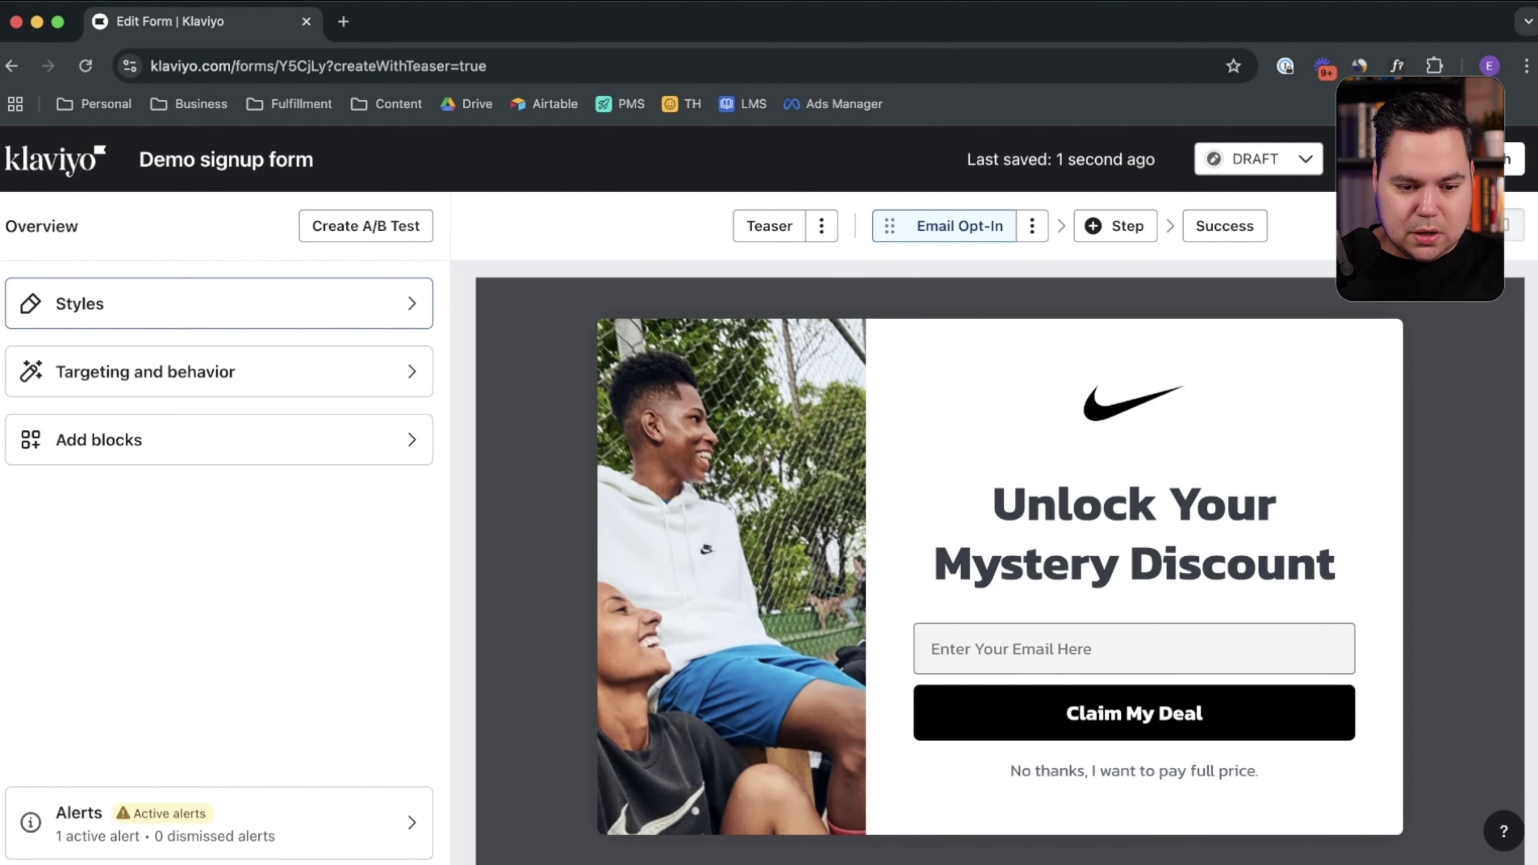
Step: Try the Medium side image size for desktop in the form styles, then restore it to Small
click(219, 303)
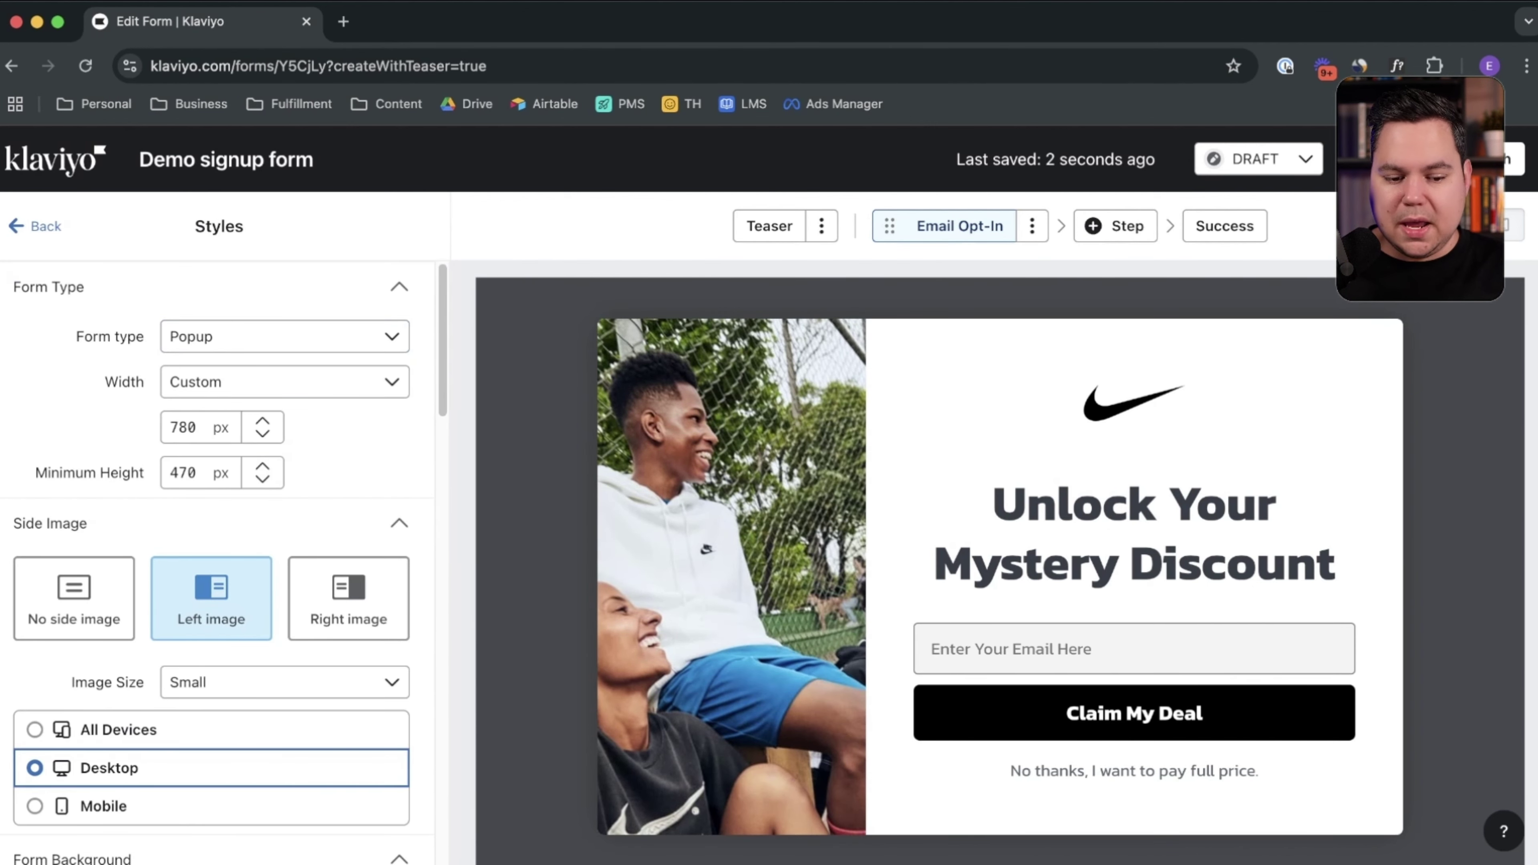
click(285, 682)
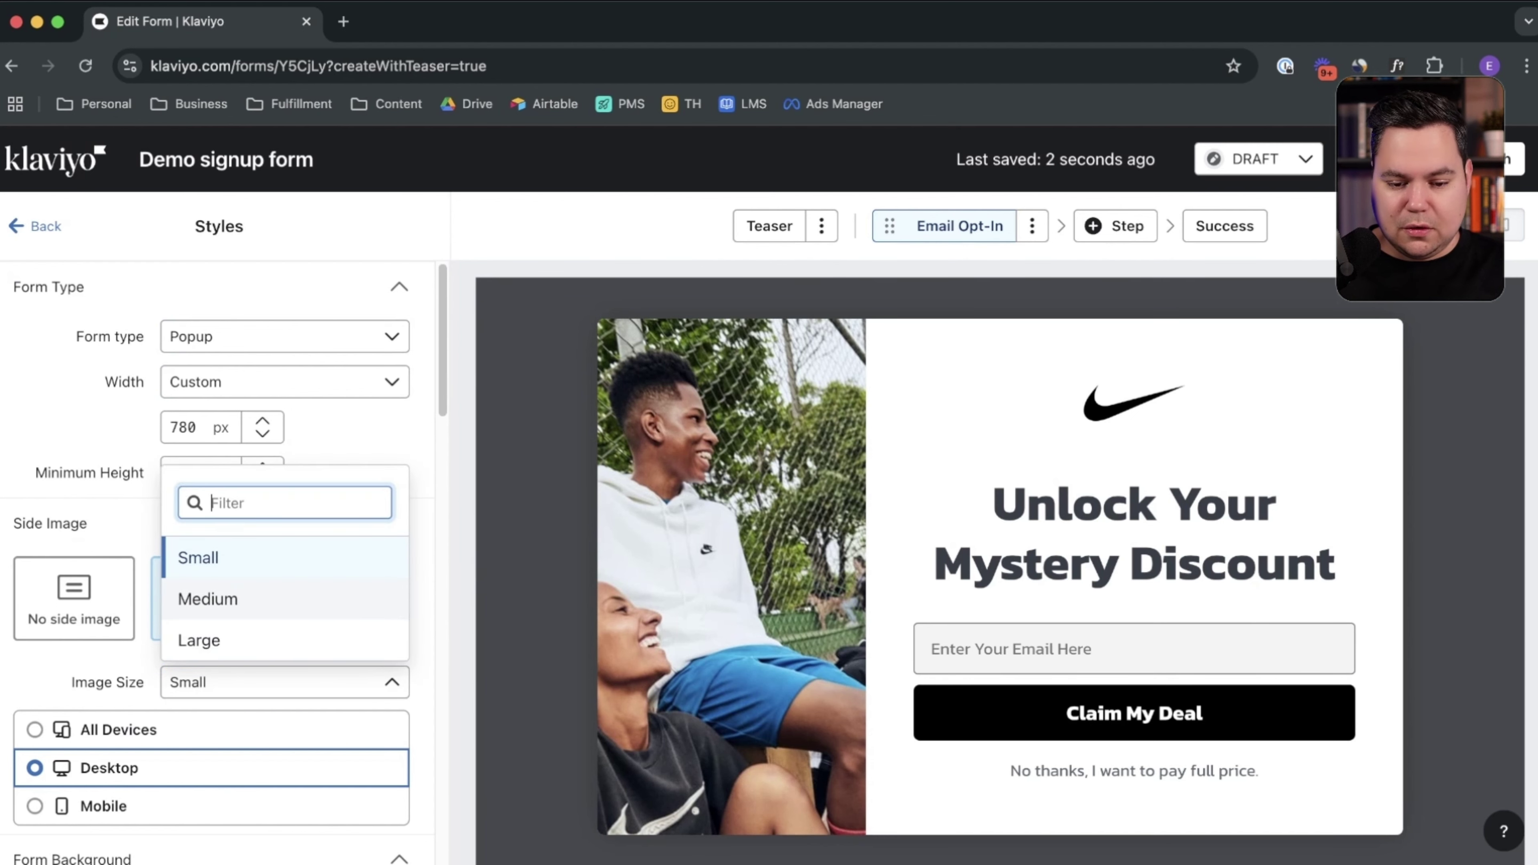
click(285, 600)
click(285, 682)
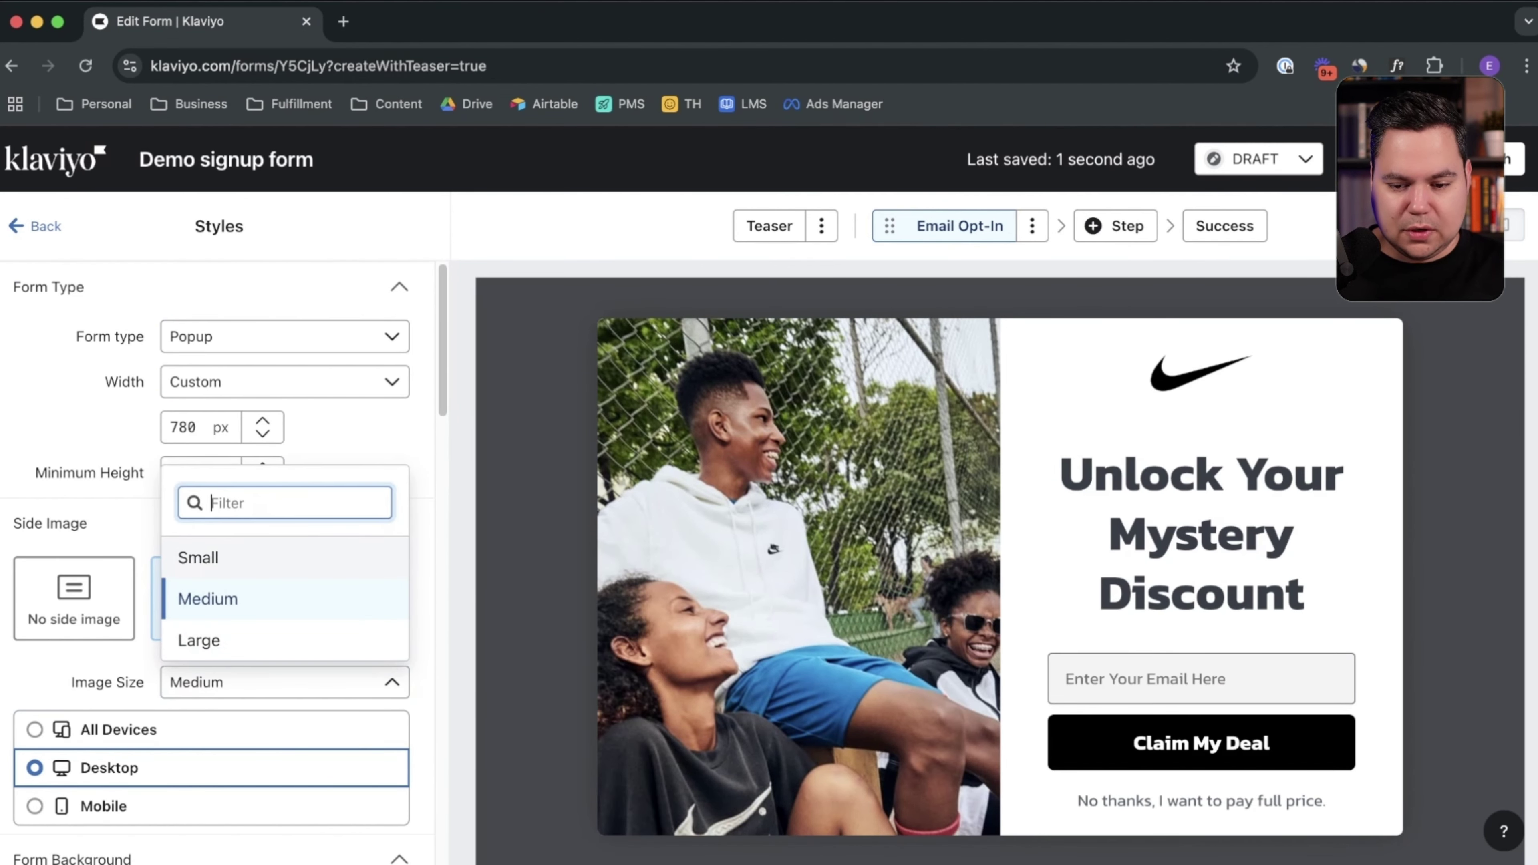
click(285, 557)
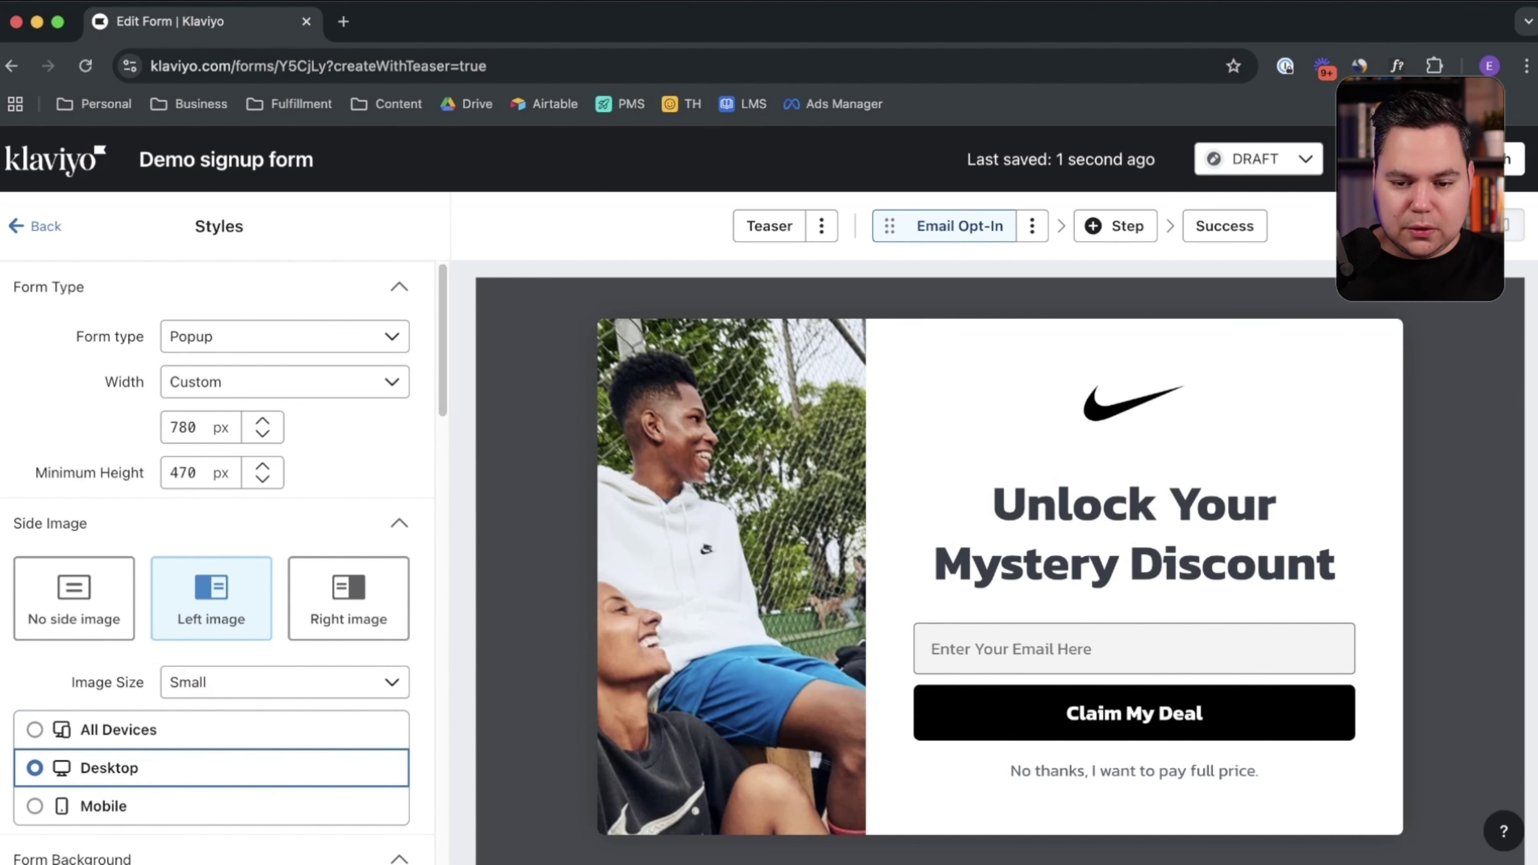
Step: Clone the Email Opt-In step as "Micro-Yes" and delete the email input block from the clone
click(1032, 226)
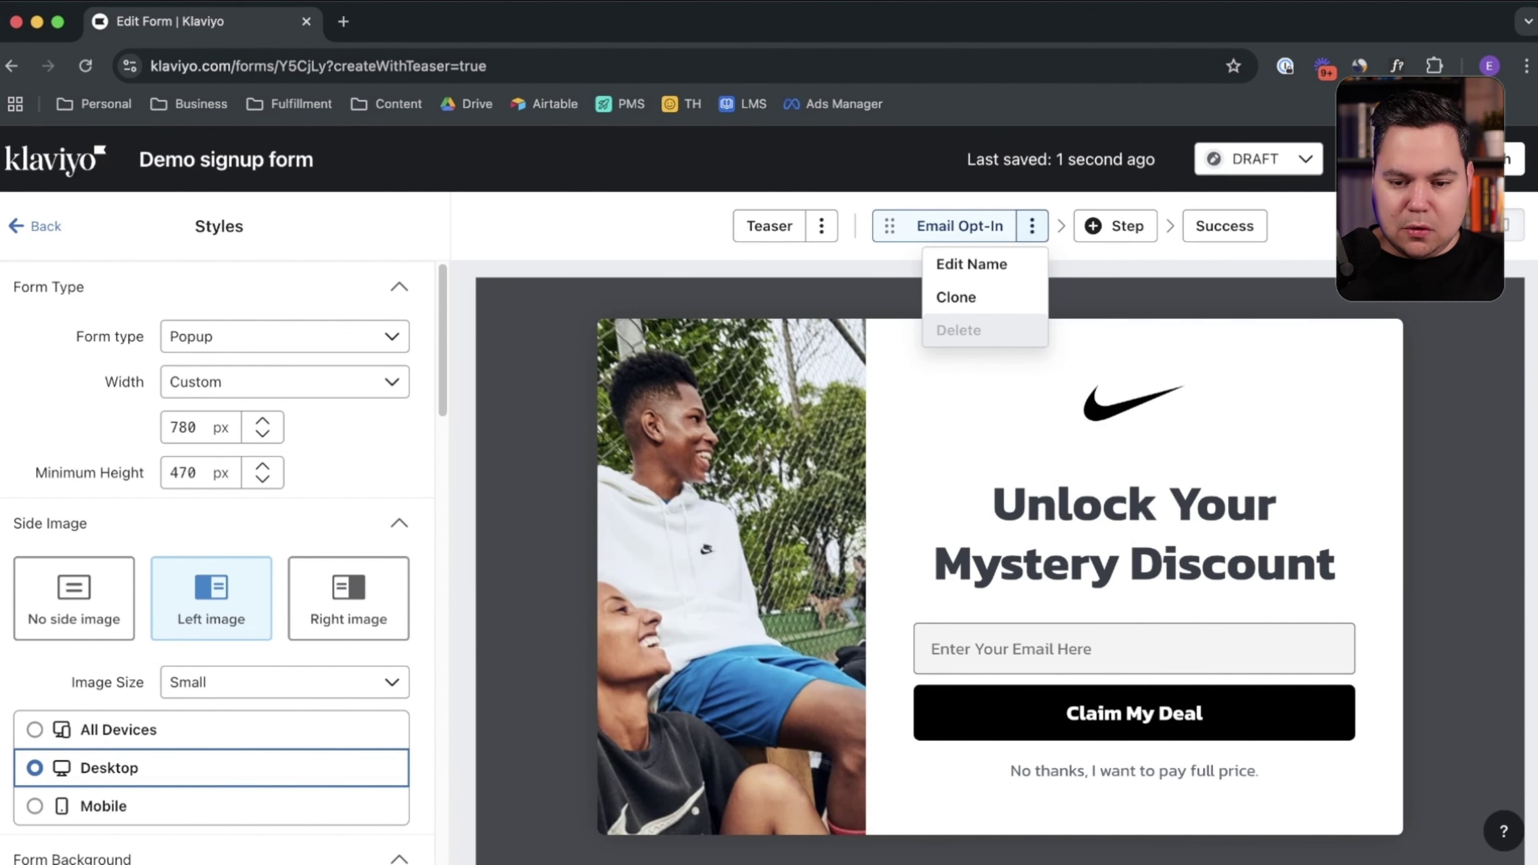
click(956, 297)
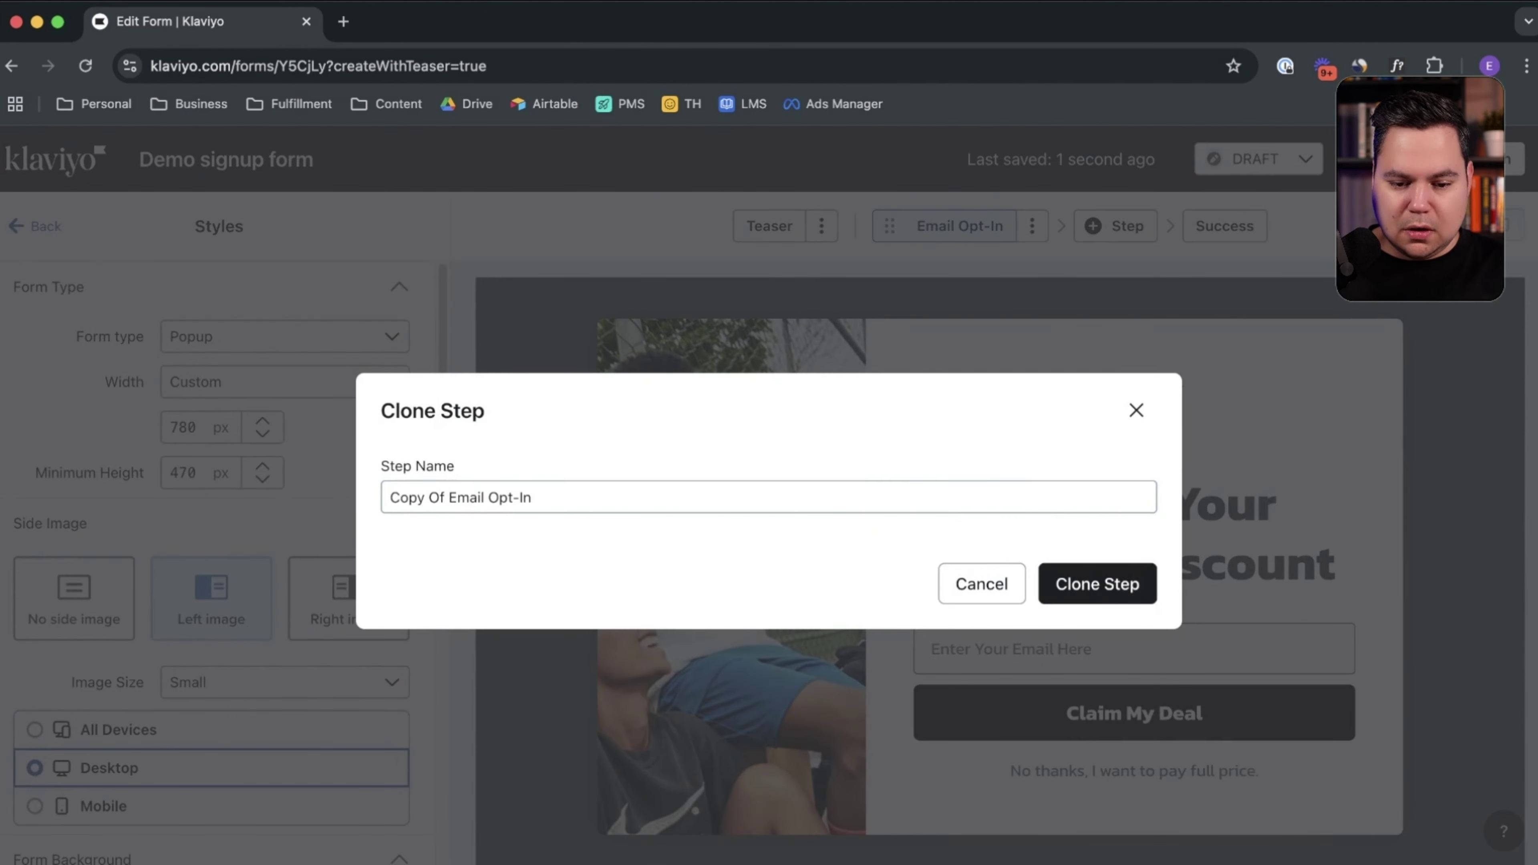
double_click(524, 497)
key(super+a)
text(Micro Yes)
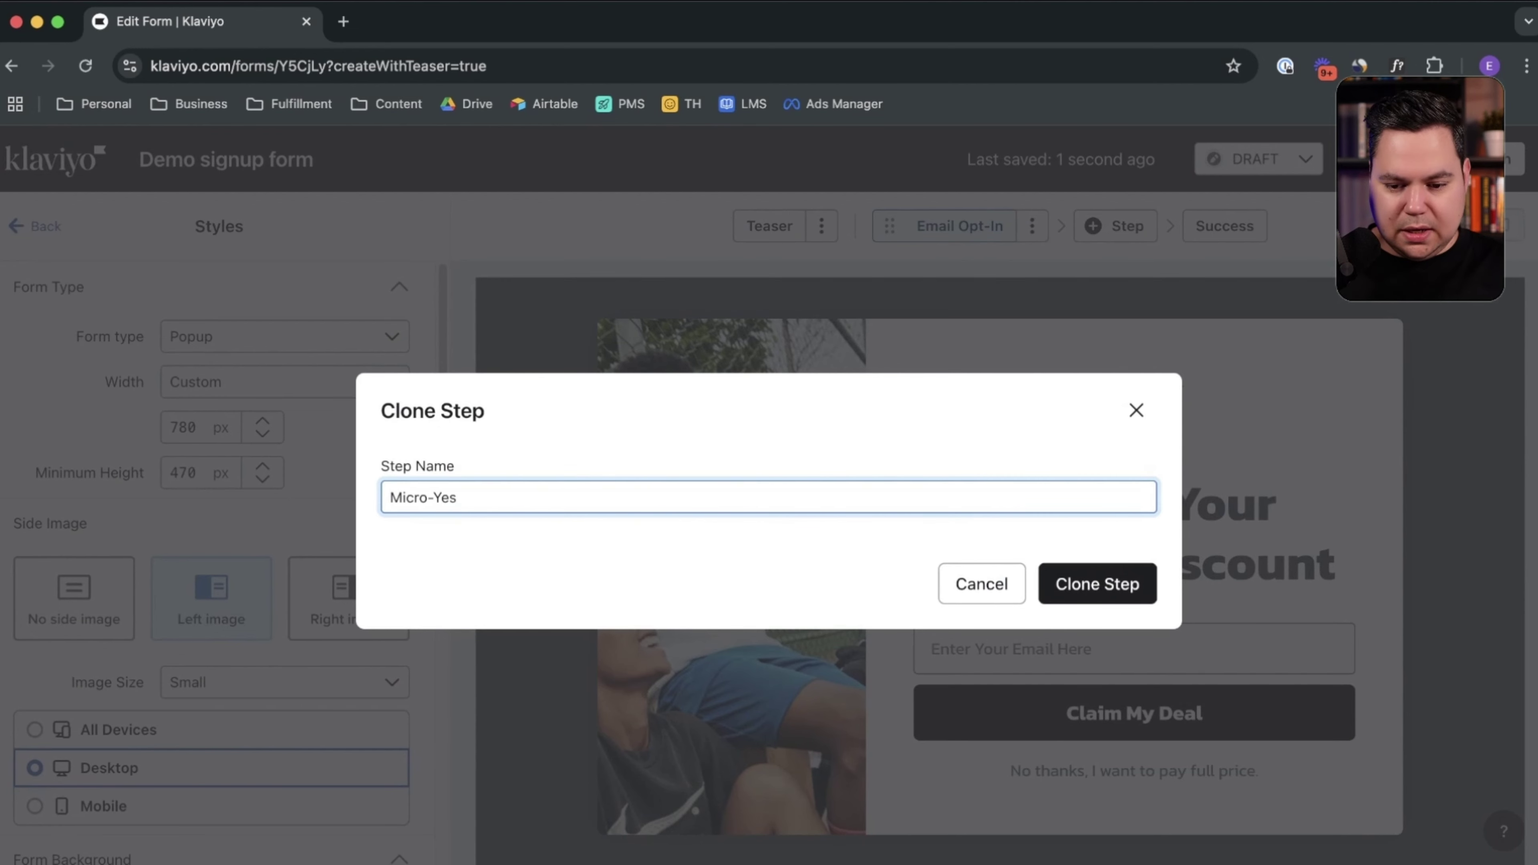
key(Return)
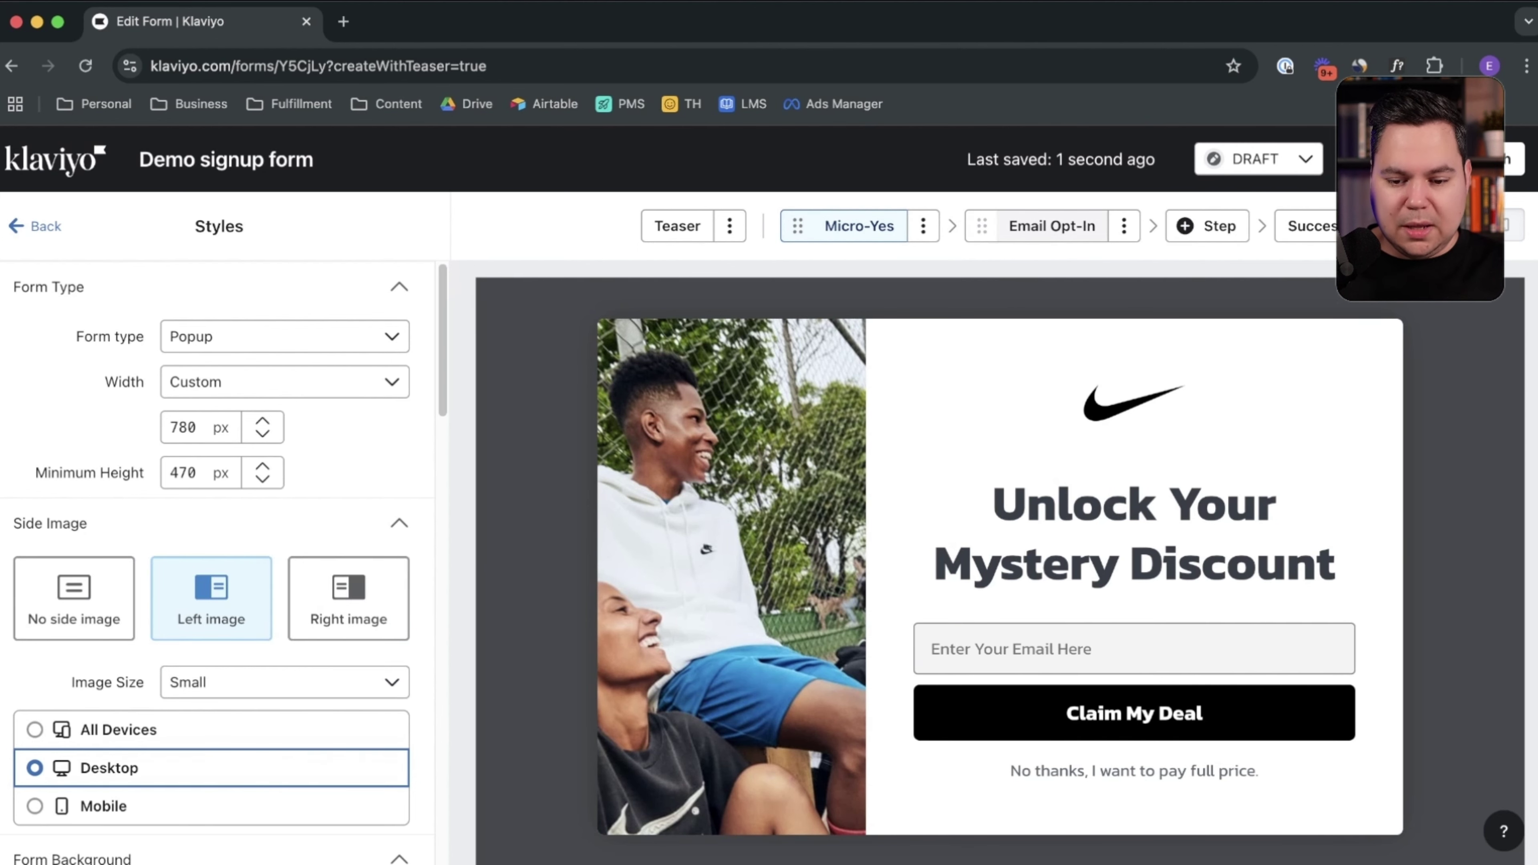
click(1132, 648)
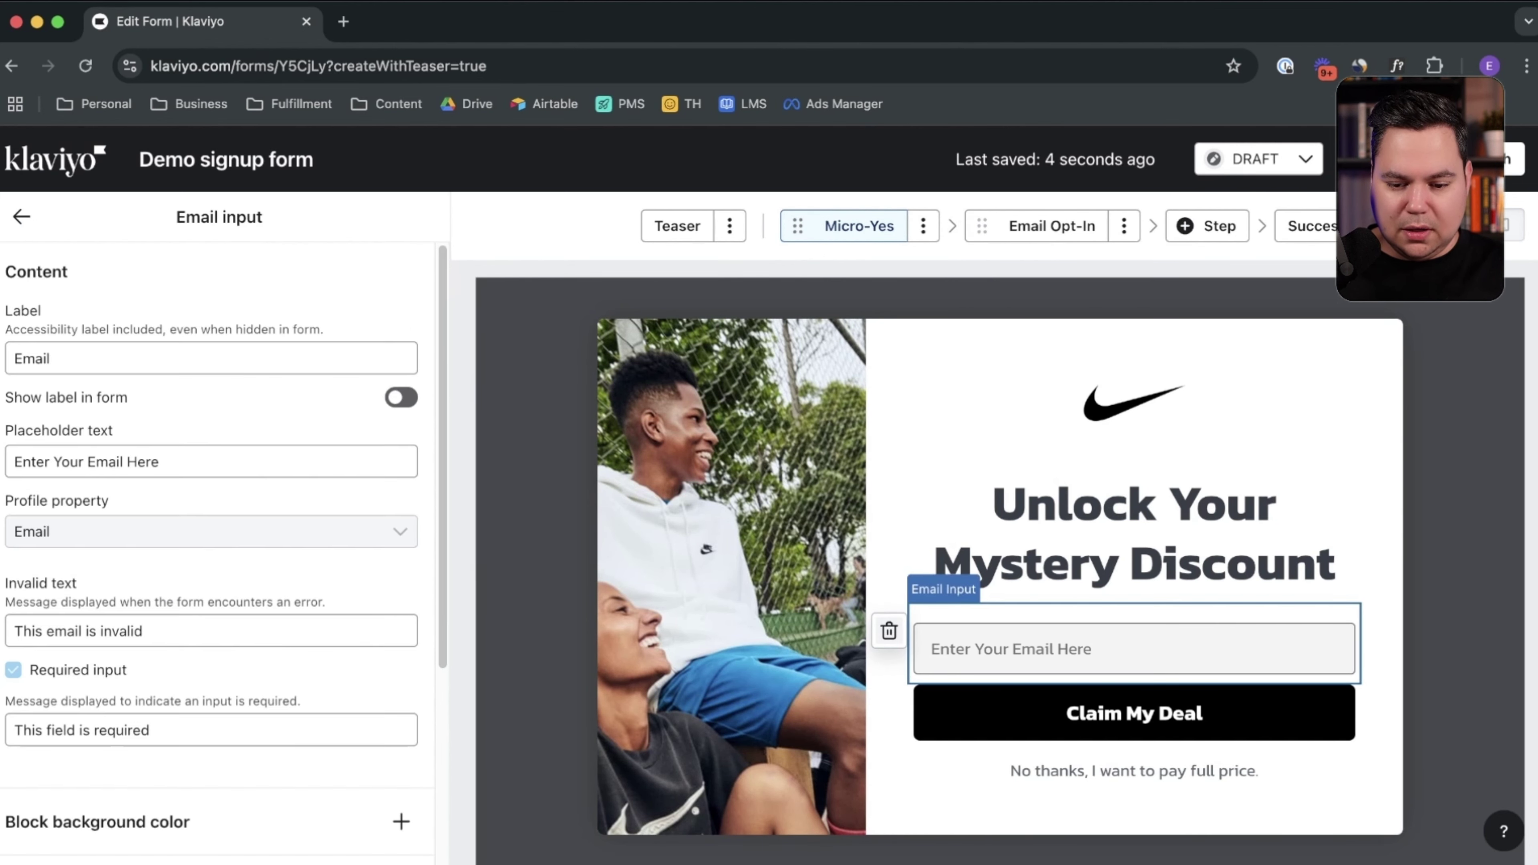
click(889, 631)
Step: Change the heading of the Micro-Yes step to "Do You Want To Have A Mystery Discount?"
click(1092, 557)
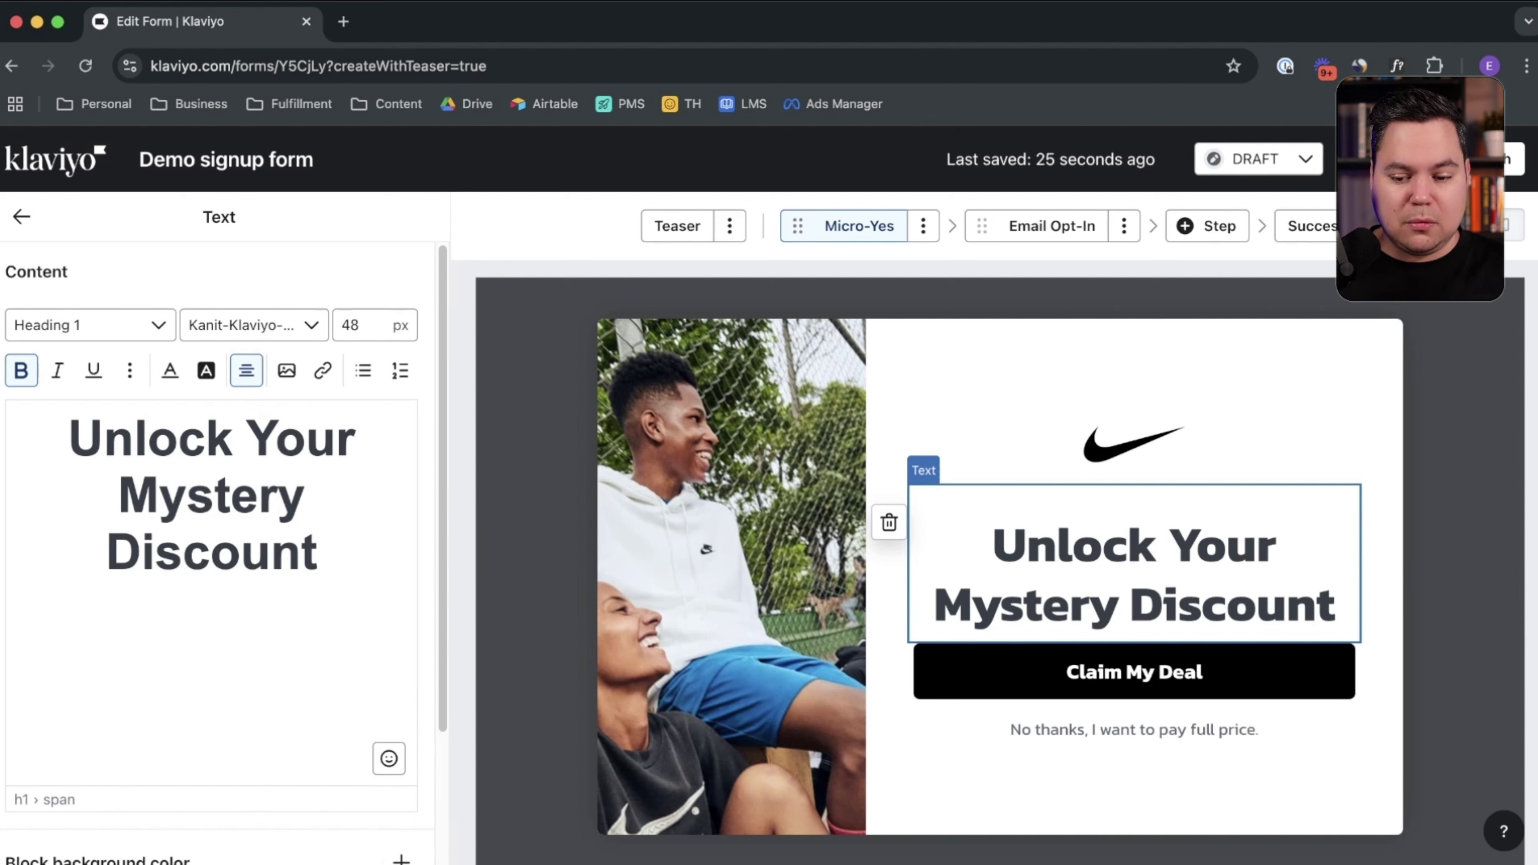
key(BackSpace)
key(BackSpace)
key(BackSpace)
key(BackSpace)
key(BackSpace)
key(BackSpace)
key(BackSpace)
key(BackSpace)
key(BackSpace)
key(BackSpace)
key(BackSpace)
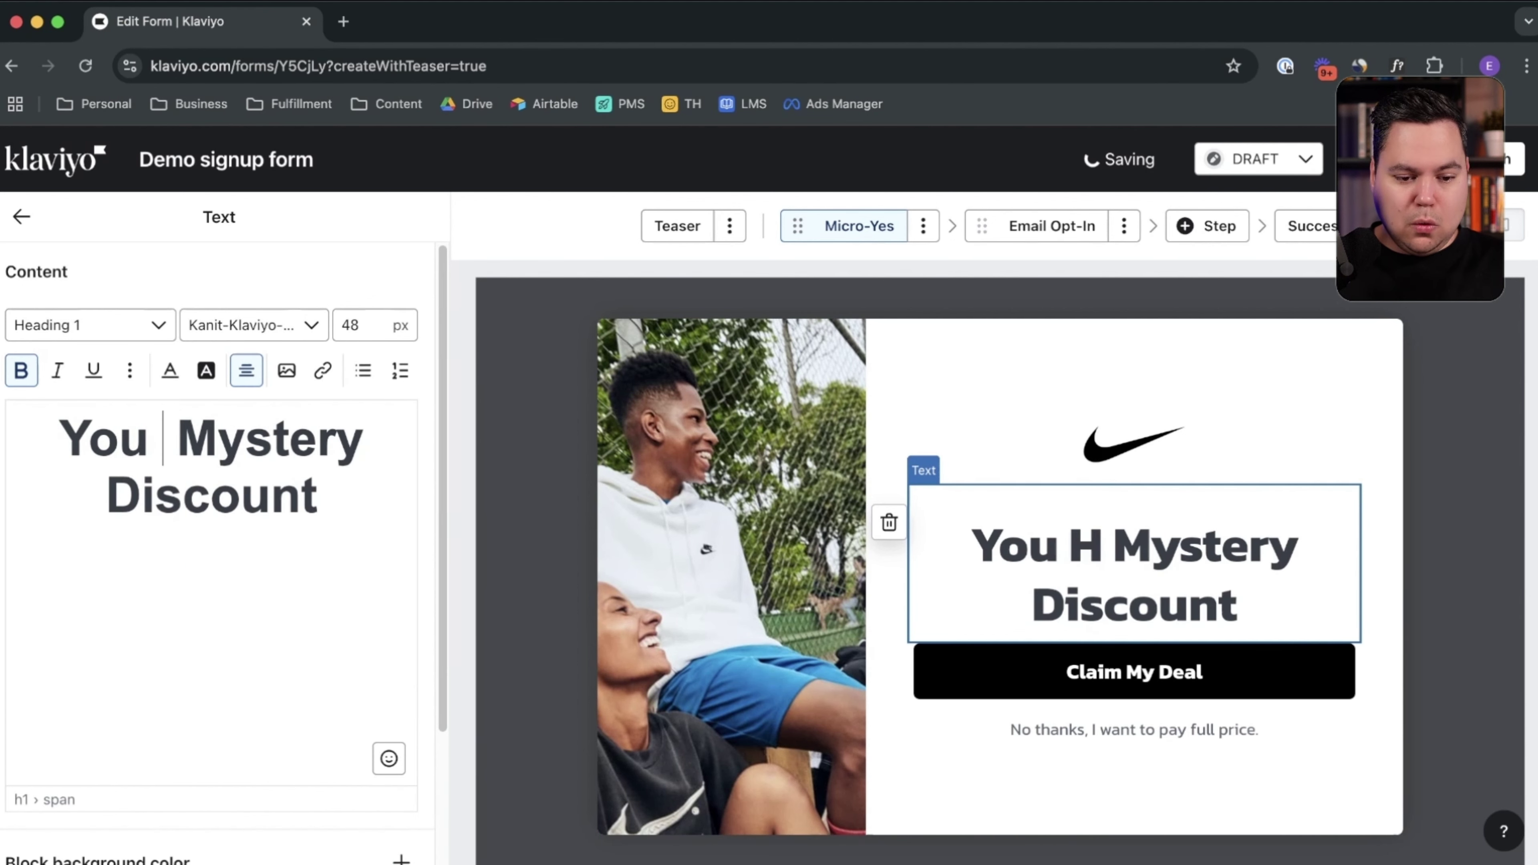
text(Do You Want To )
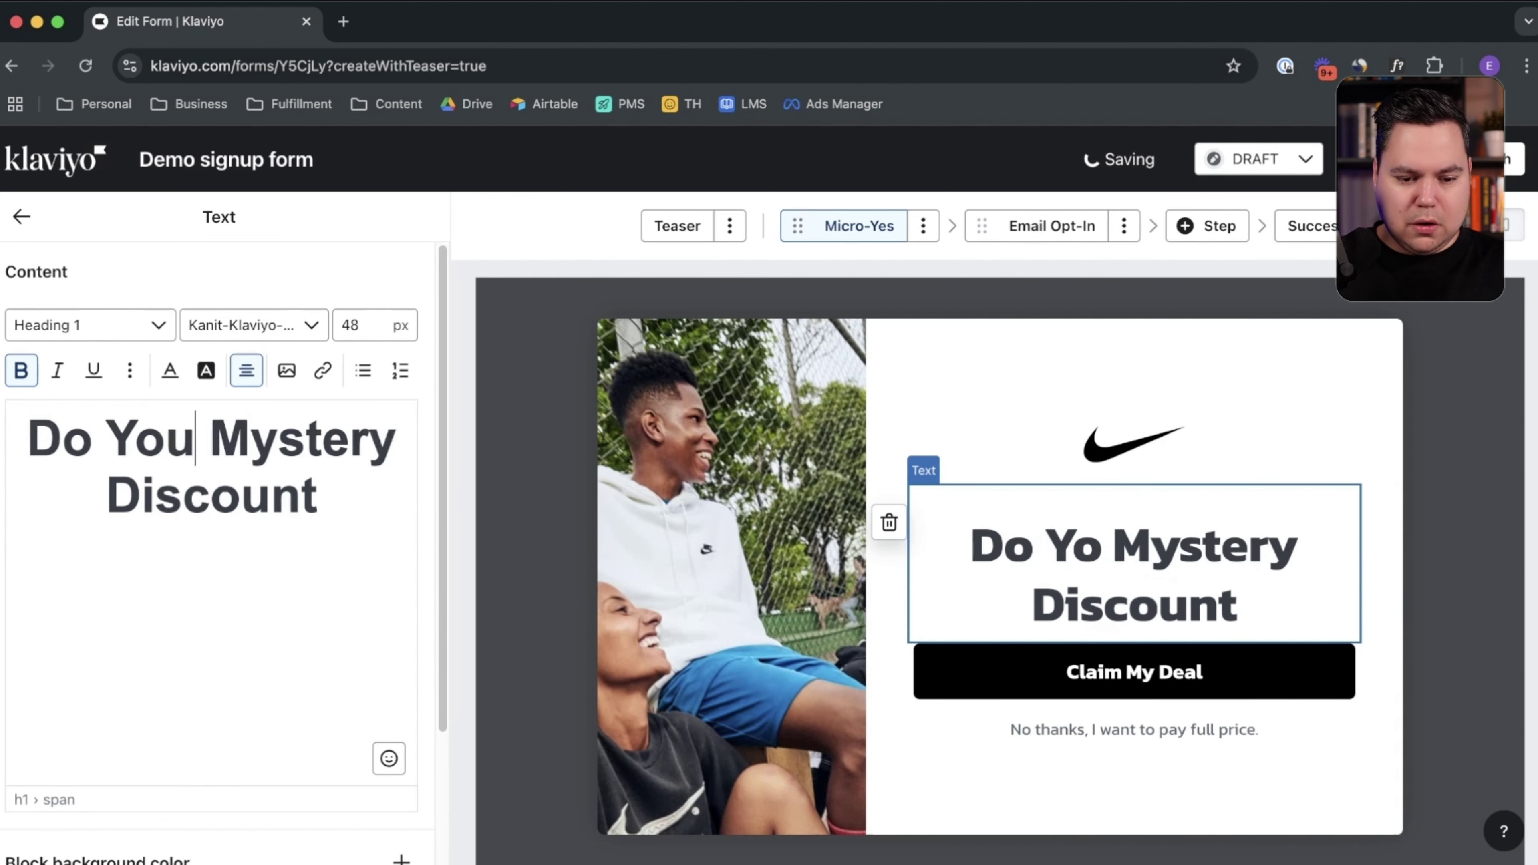
text(Have A)
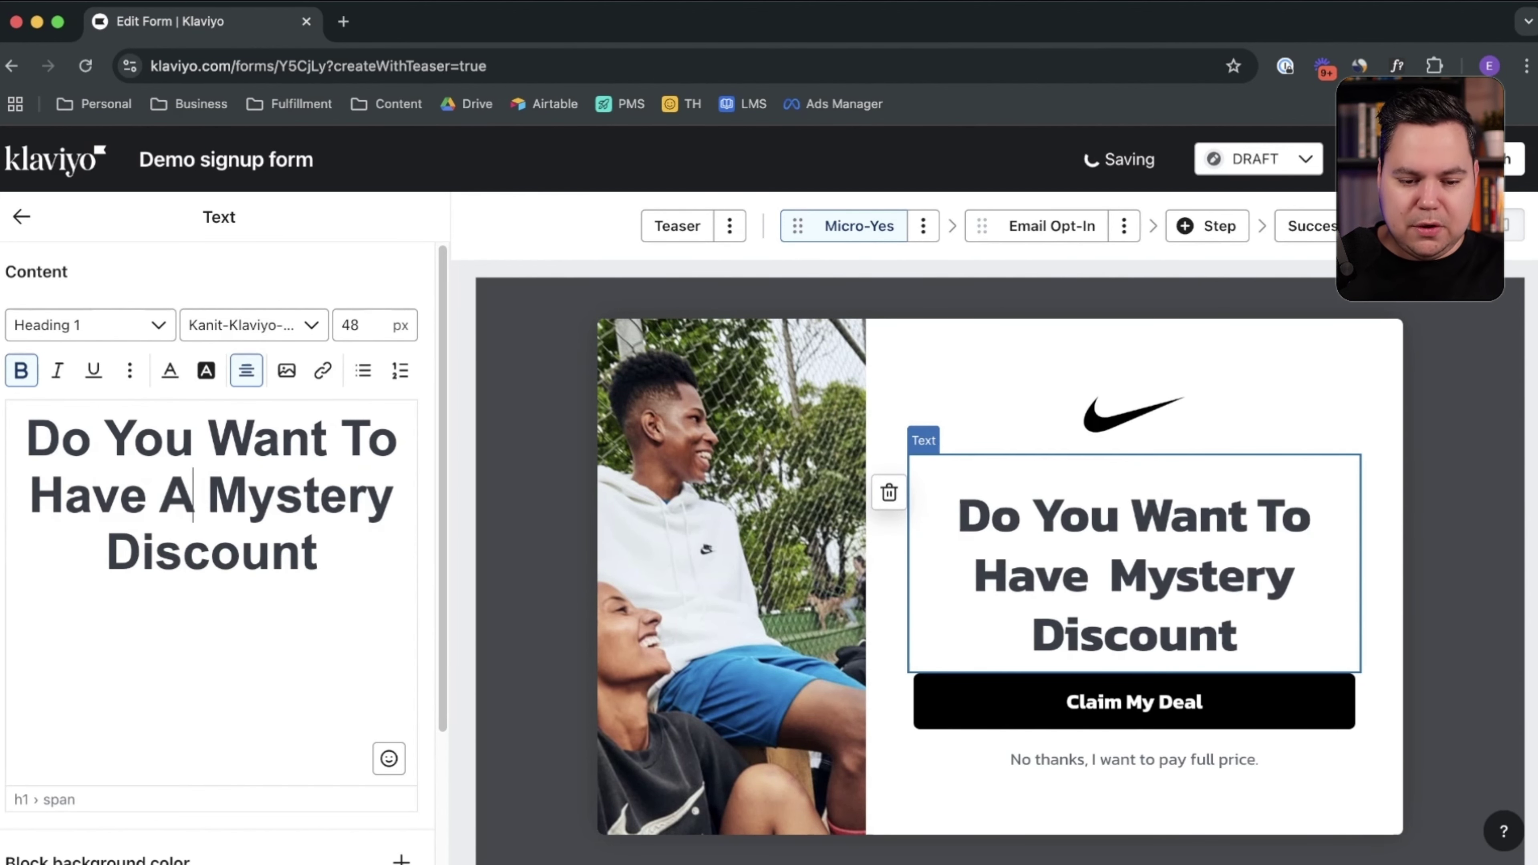
click(318, 552)
text(?)
Step: Insert a line break before "Mystery Discount?" and set the whole heading's font size to 40 px
click(208, 495)
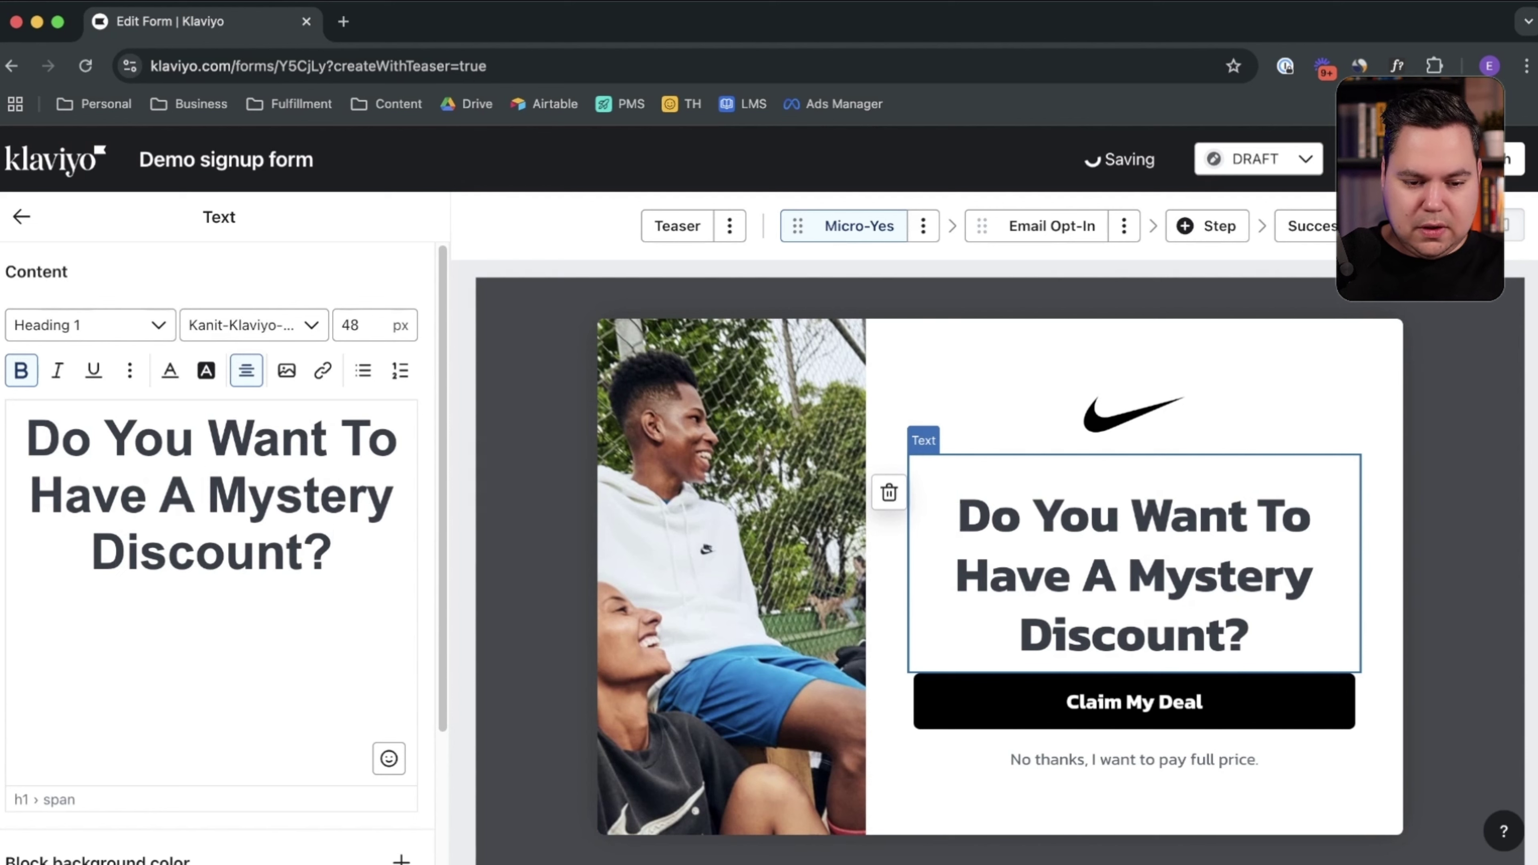
key(BackSpace)
key(shift+Return)
key(super+a)
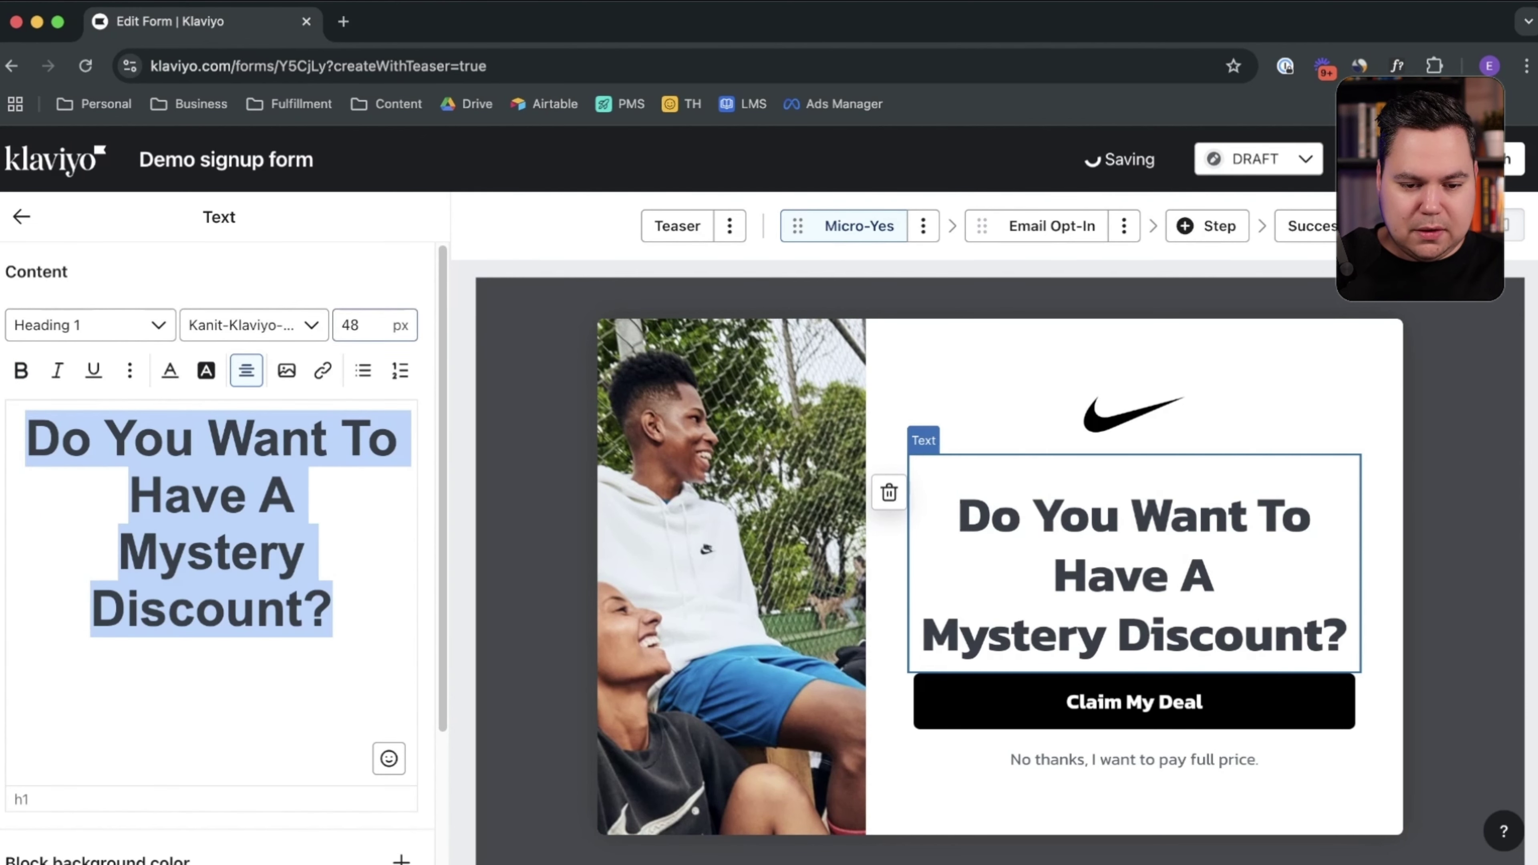
double_click(351, 325)
text(40)
key(Return)
Step: Set "Mystery Discount?" in the Micro-Yes heading to 48 px and remove bold from "Do You Want To Have A"
drag(396, 529, 27, 529)
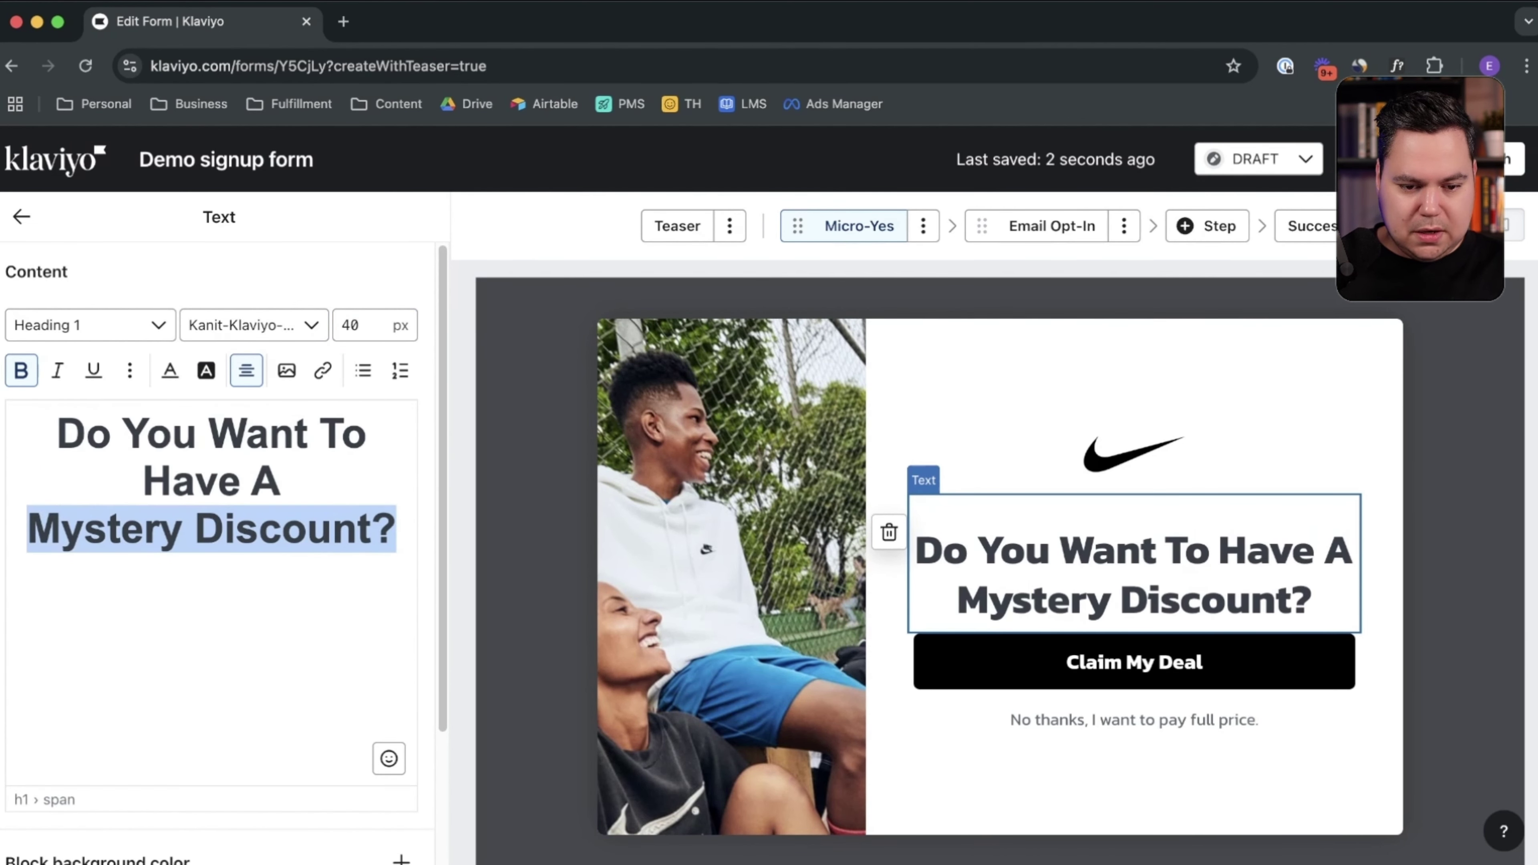
click(361, 325)
text(48)
drag(279, 481, 58, 434)
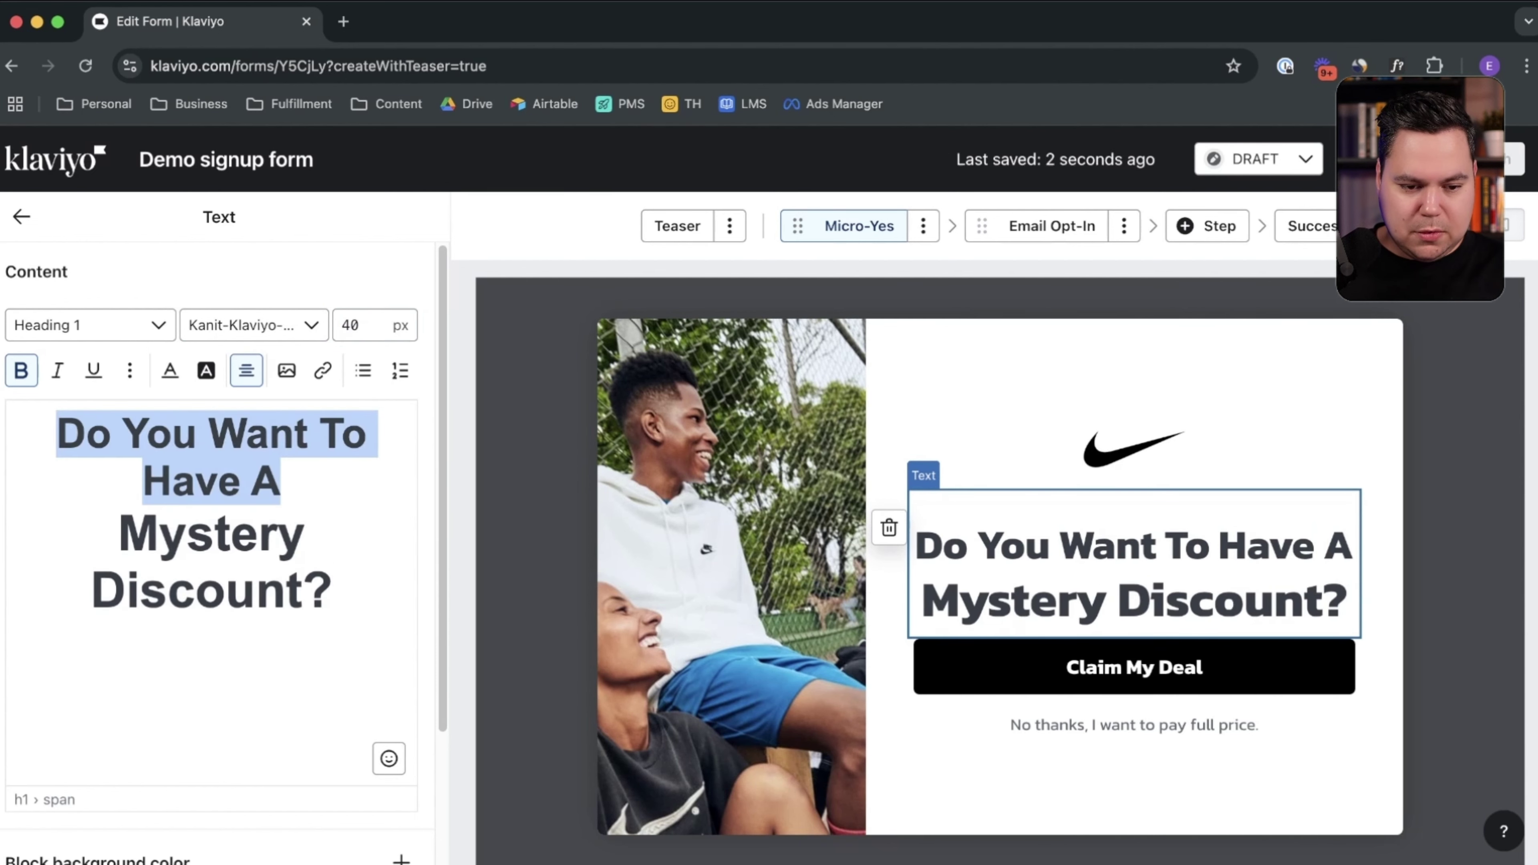
click(21, 370)
click(22, 216)
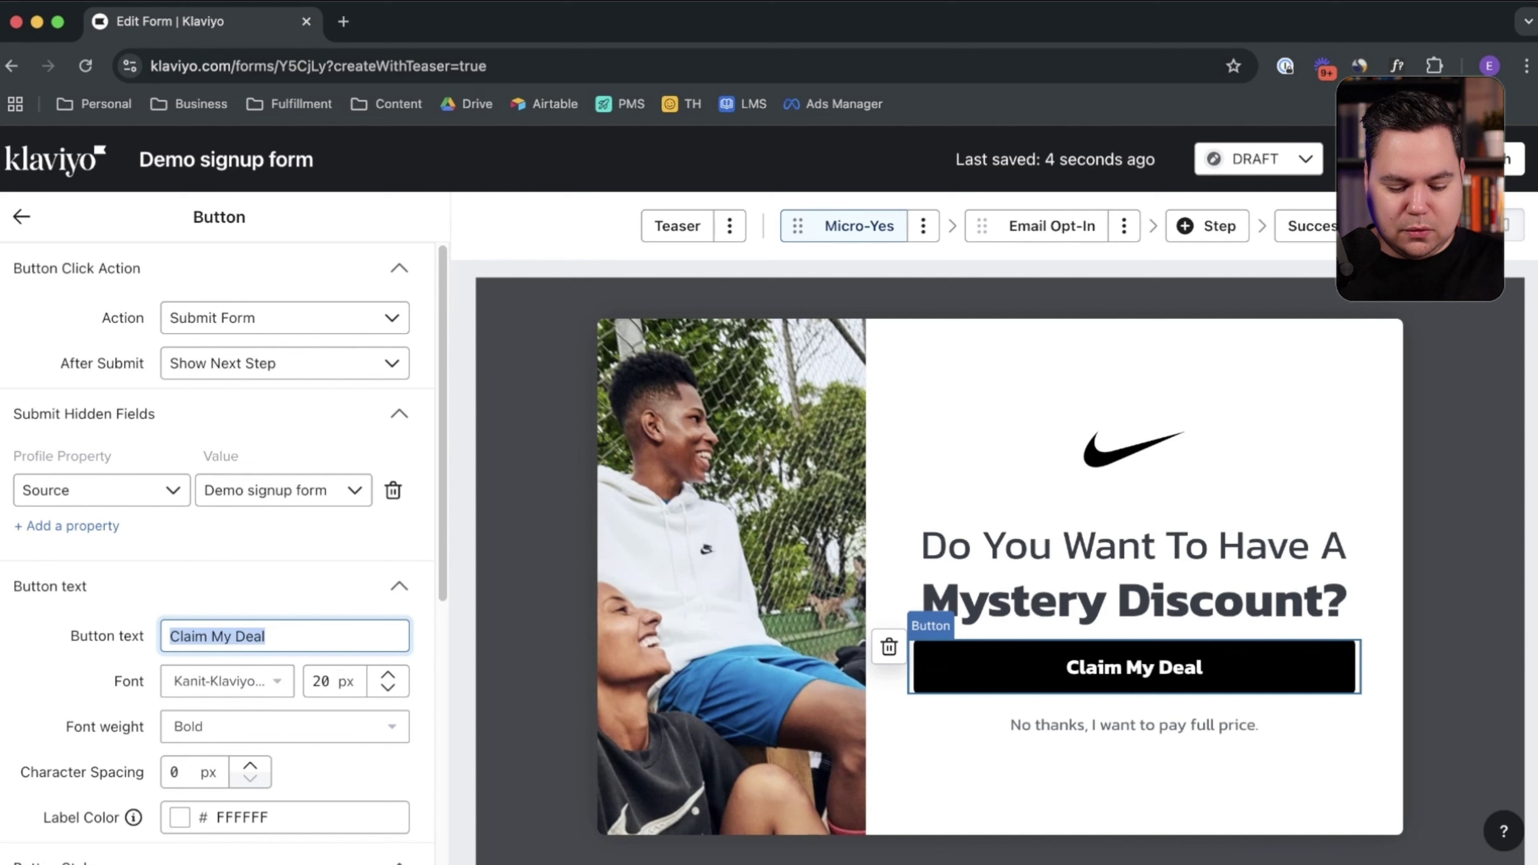
Step: Change the Micro-Yes step's button text to "Yes Please!"
text(Yes Please!)
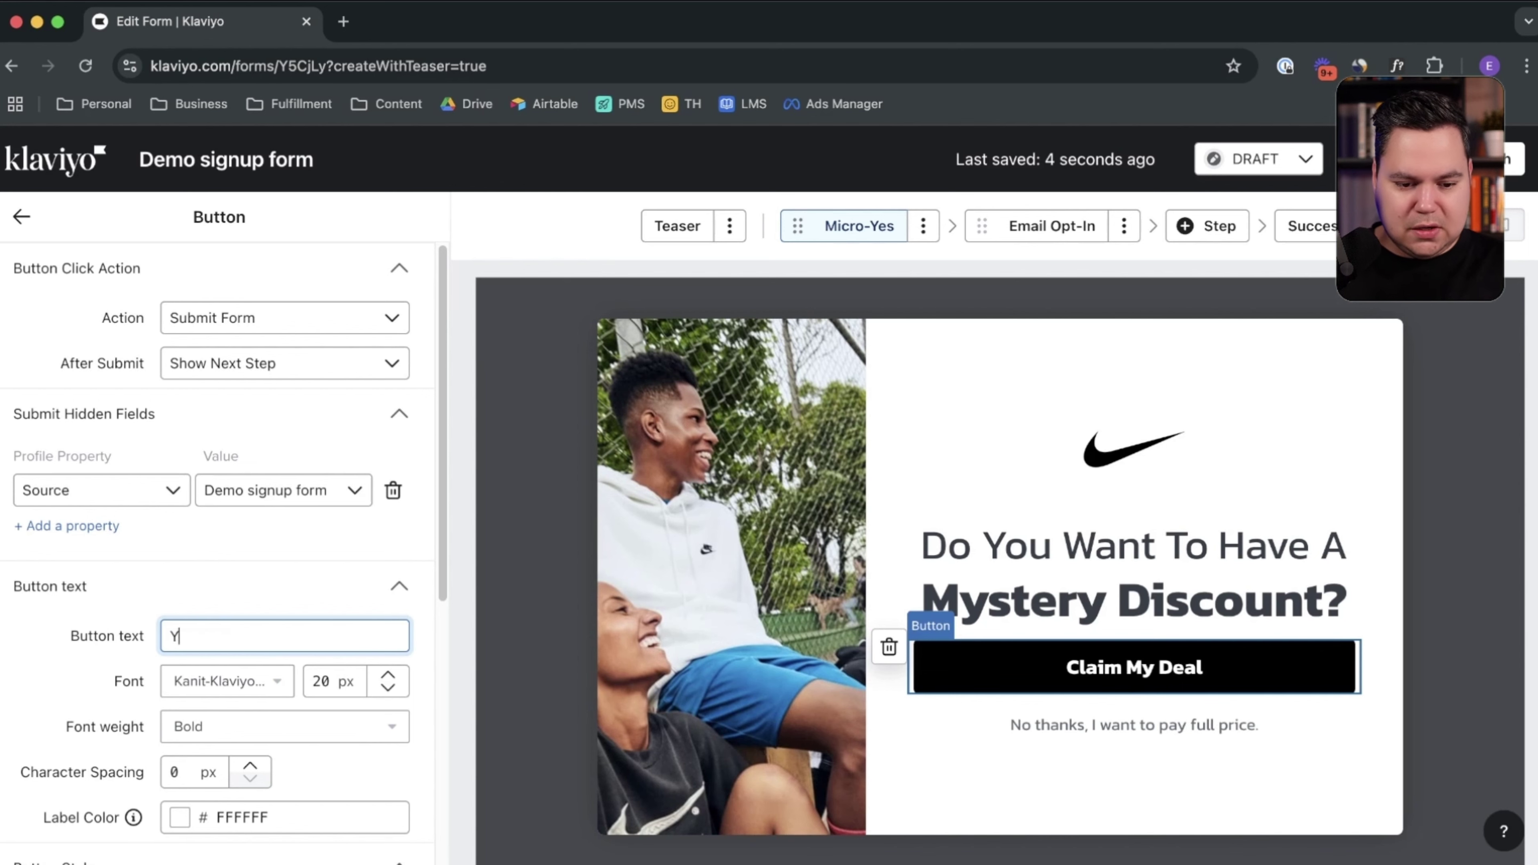
key(Escape)
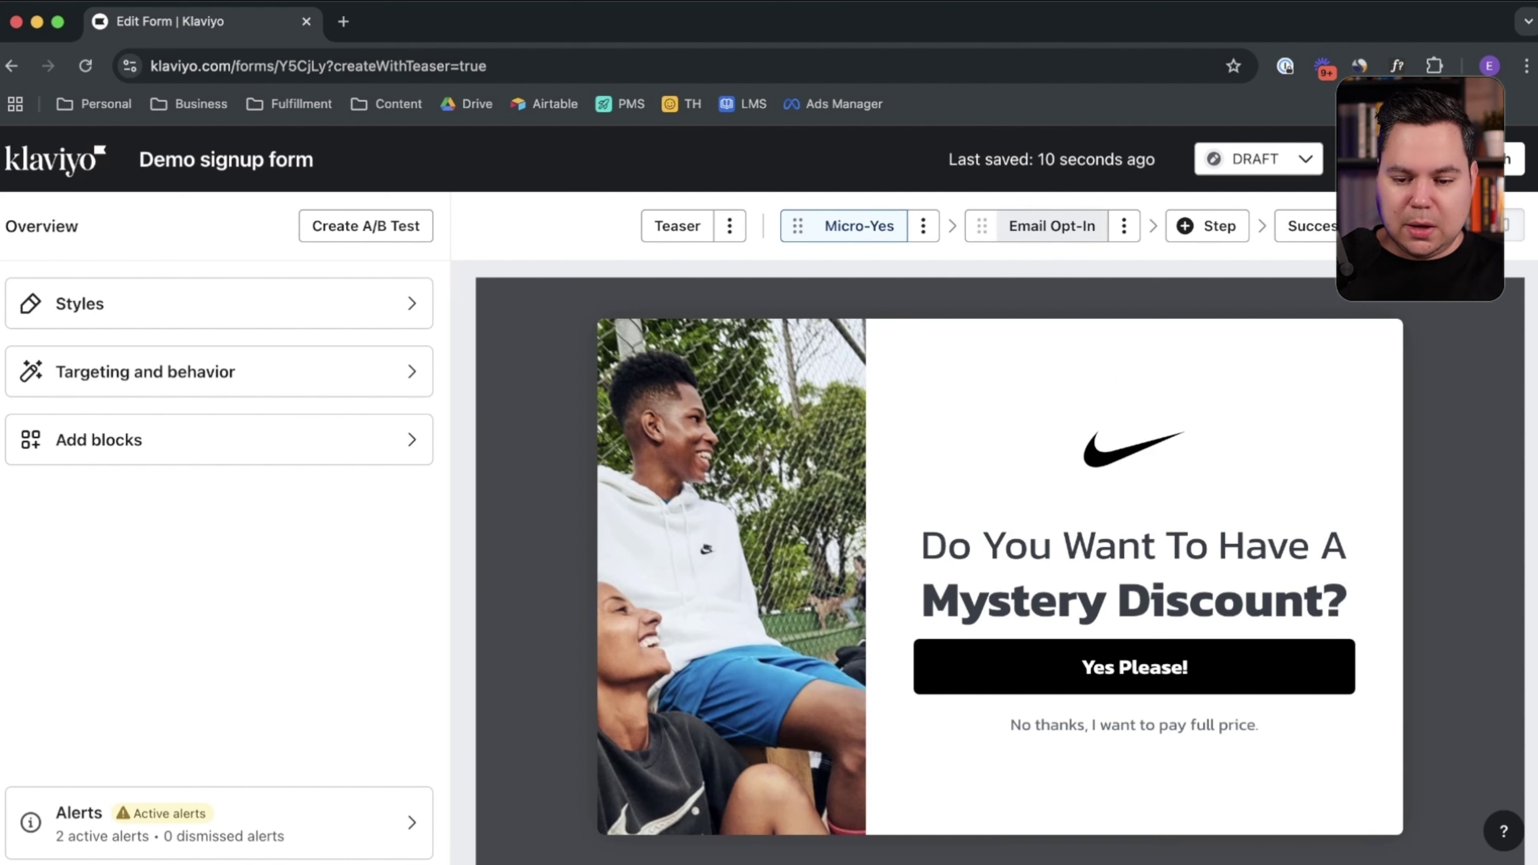
Step: Replace the Success step's side image with "nextgen-vaporknit-lifestyle-clothing" from the image library and set its alt text to "Nike"
click(1052, 225)
click(1308, 226)
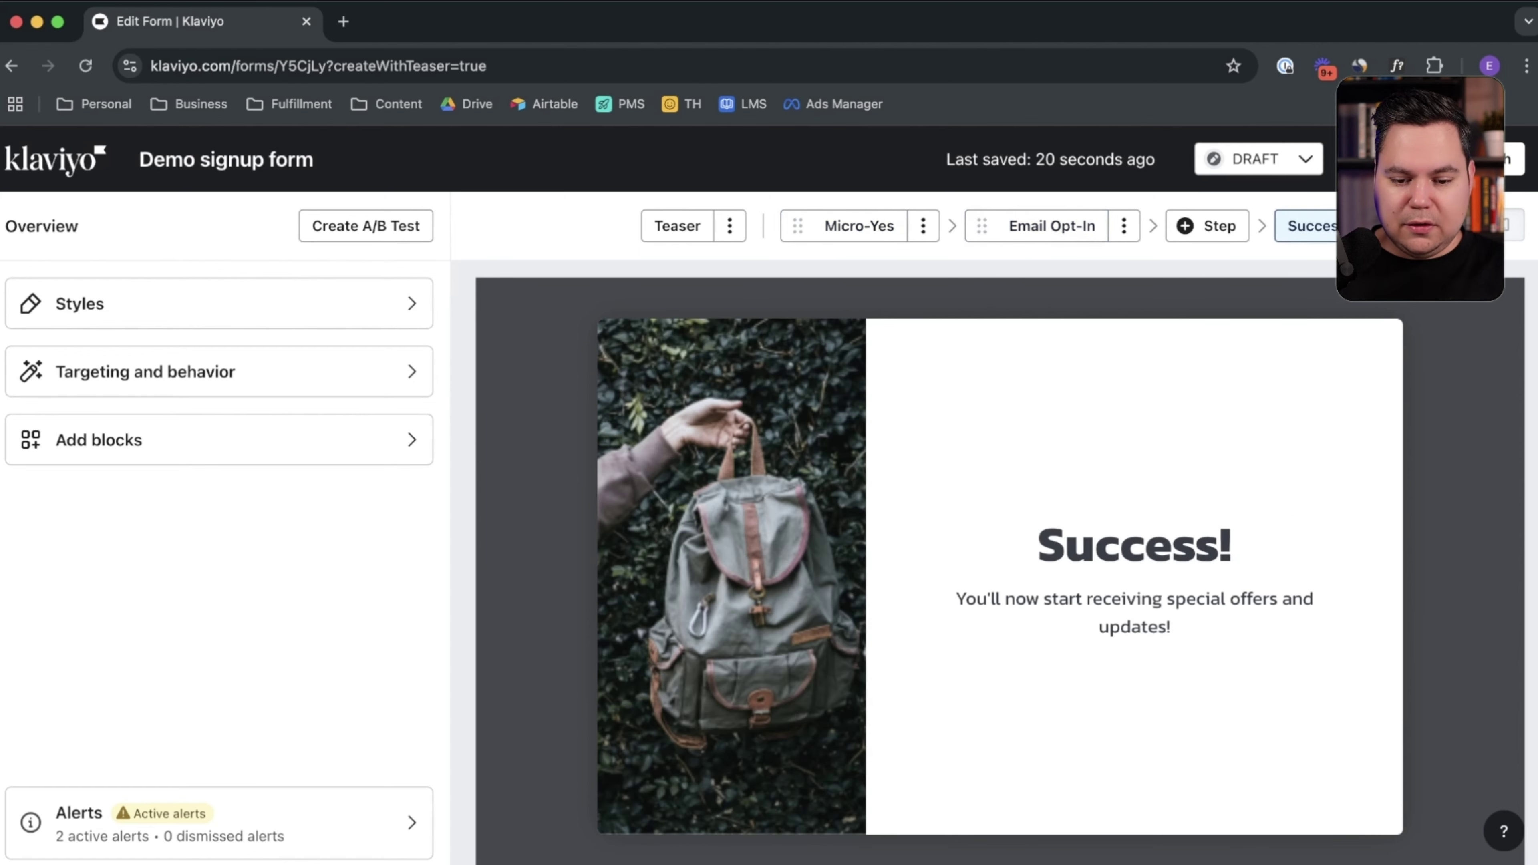
click(732, 576)
click(185, 326)
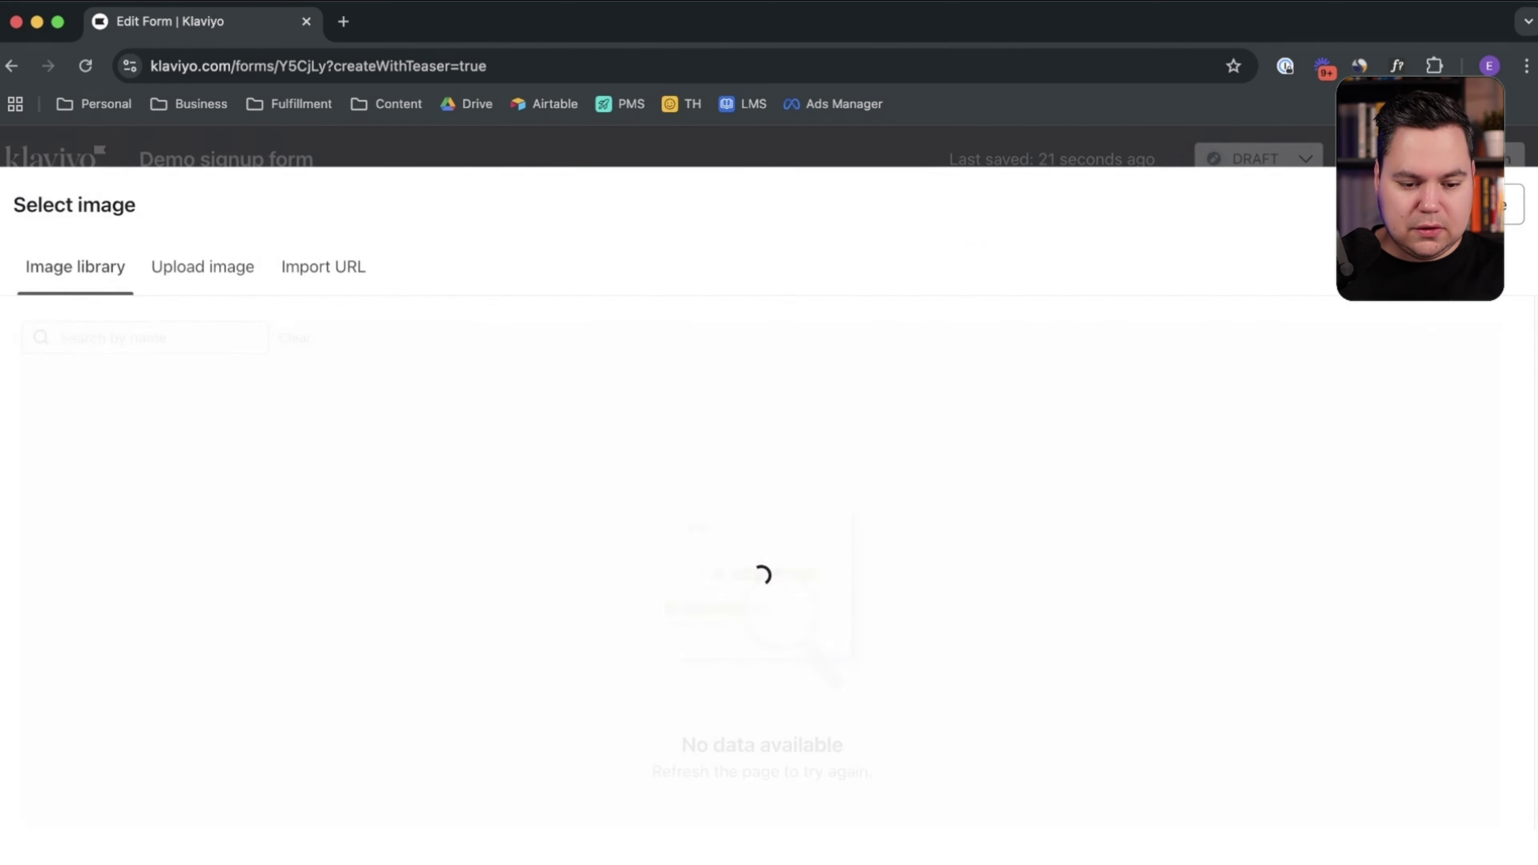
scroll(761, 594, down, 5)
click(1452, 653)
click(295, 428)
text(Nike)
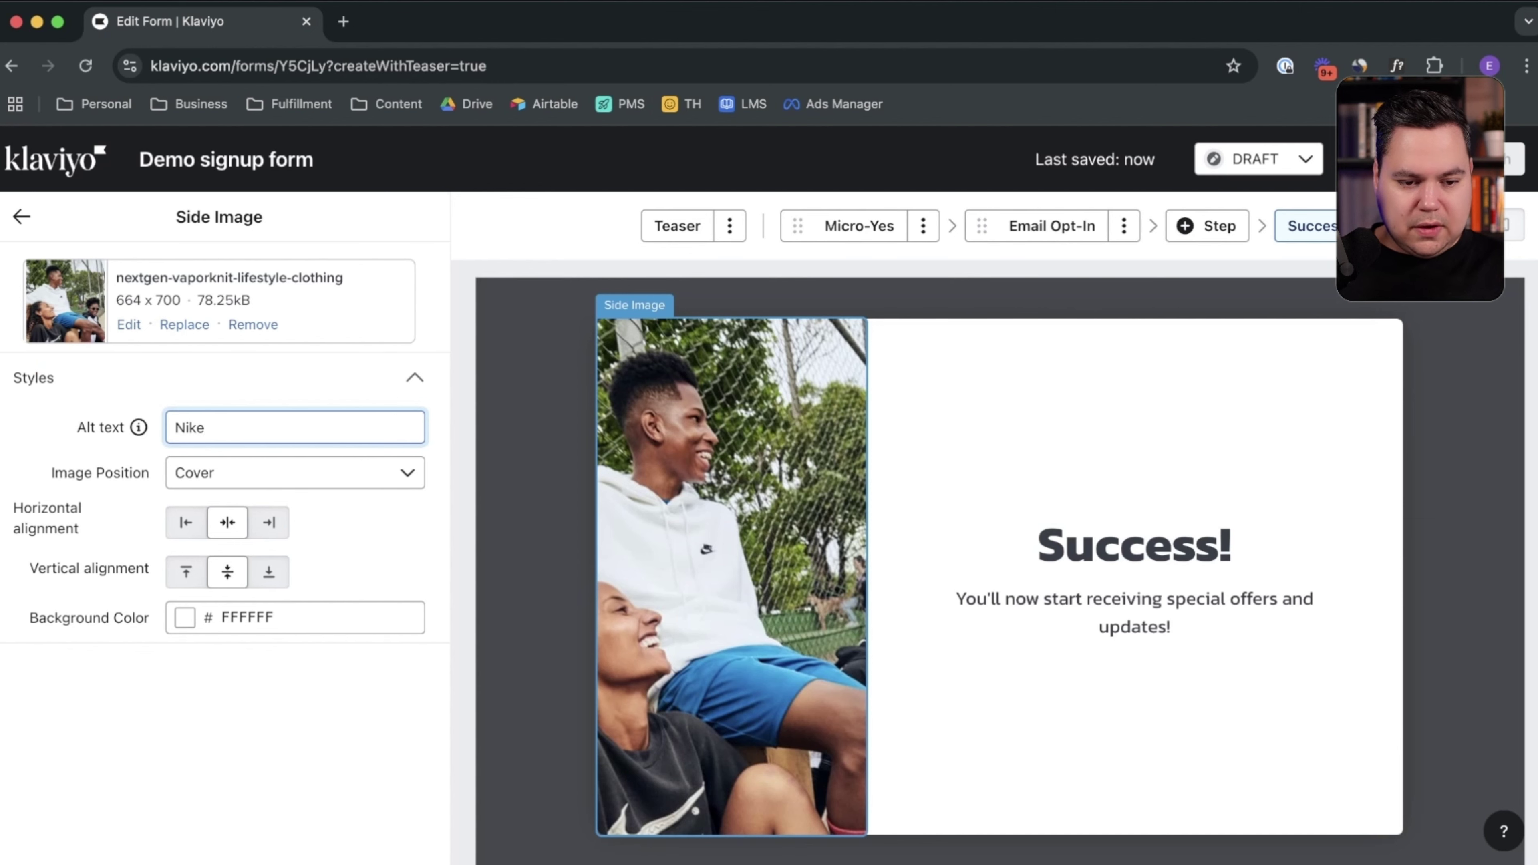
click(22, 217)
click(22, 216)
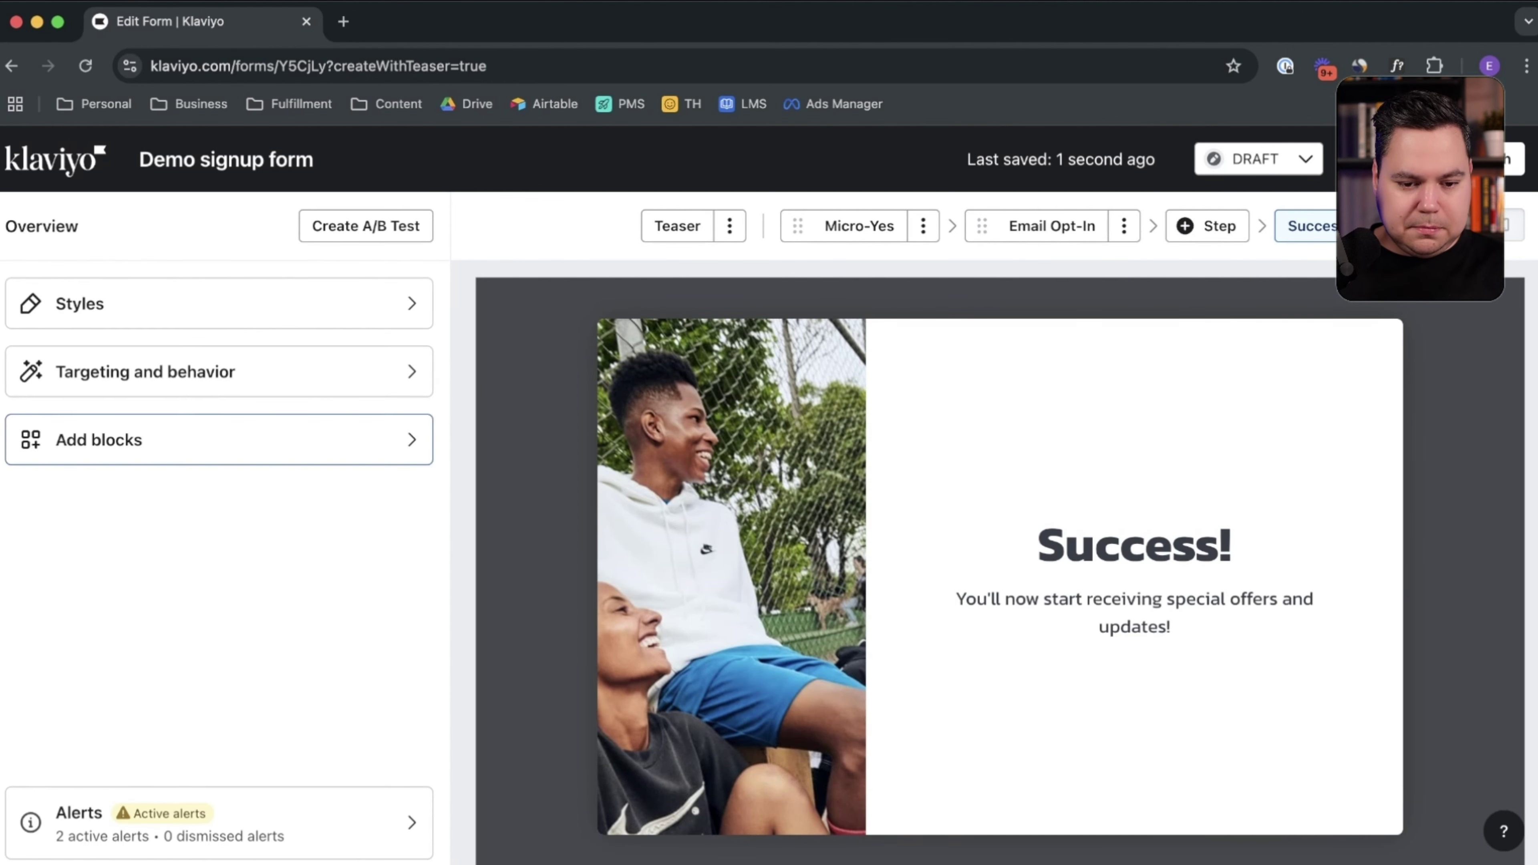
Step: Add an image block with the swoosh logo above the Success step's heading and set its alt text to "Nike"
click(121, 440)
drag(345, 376, 1132, 502)
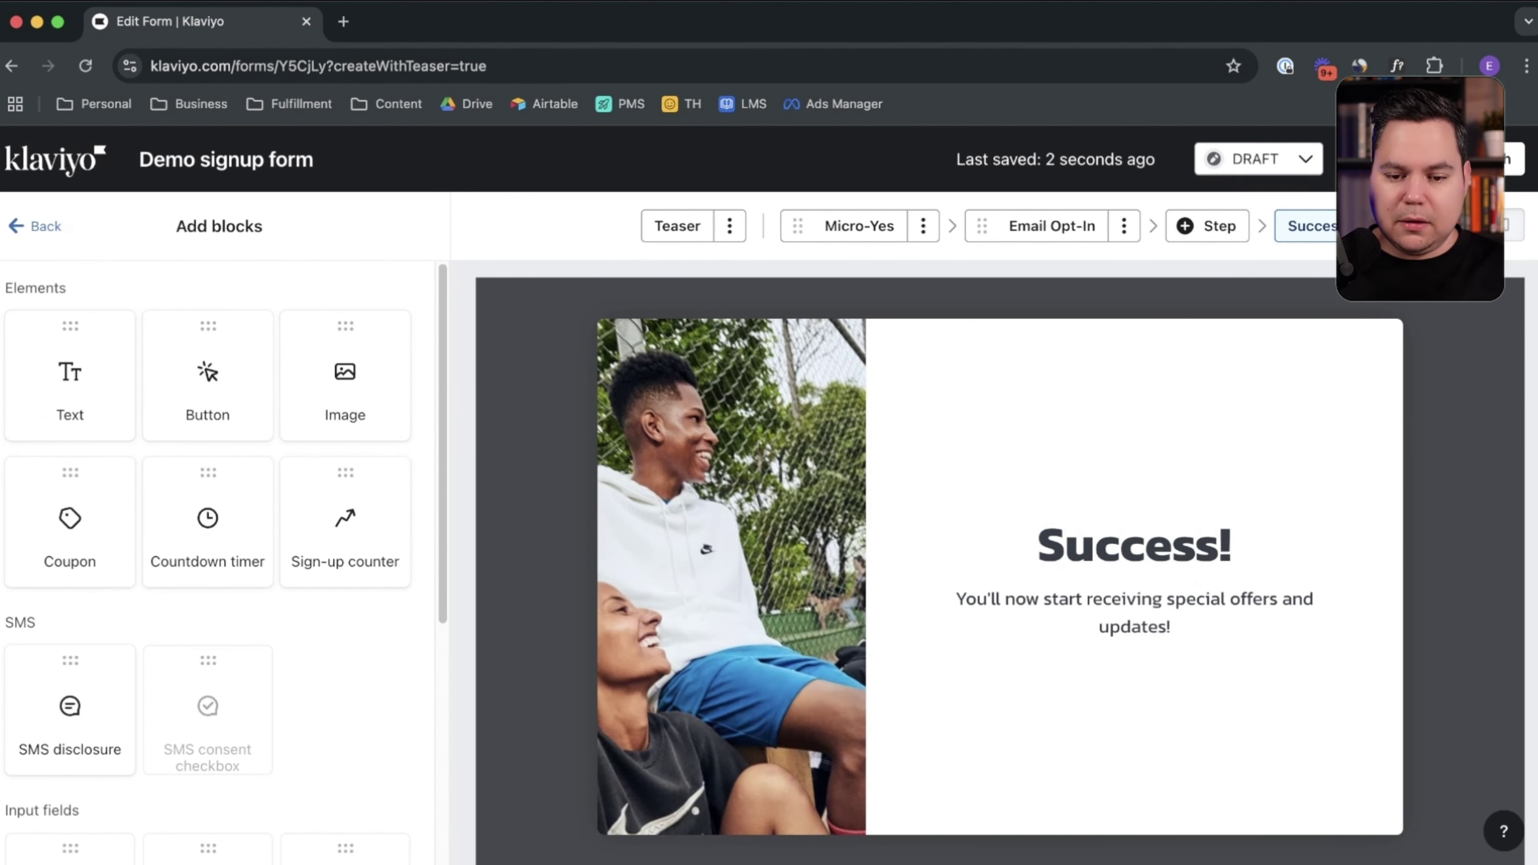
click(1453, 584)
click(294, 368)
text(Nike)
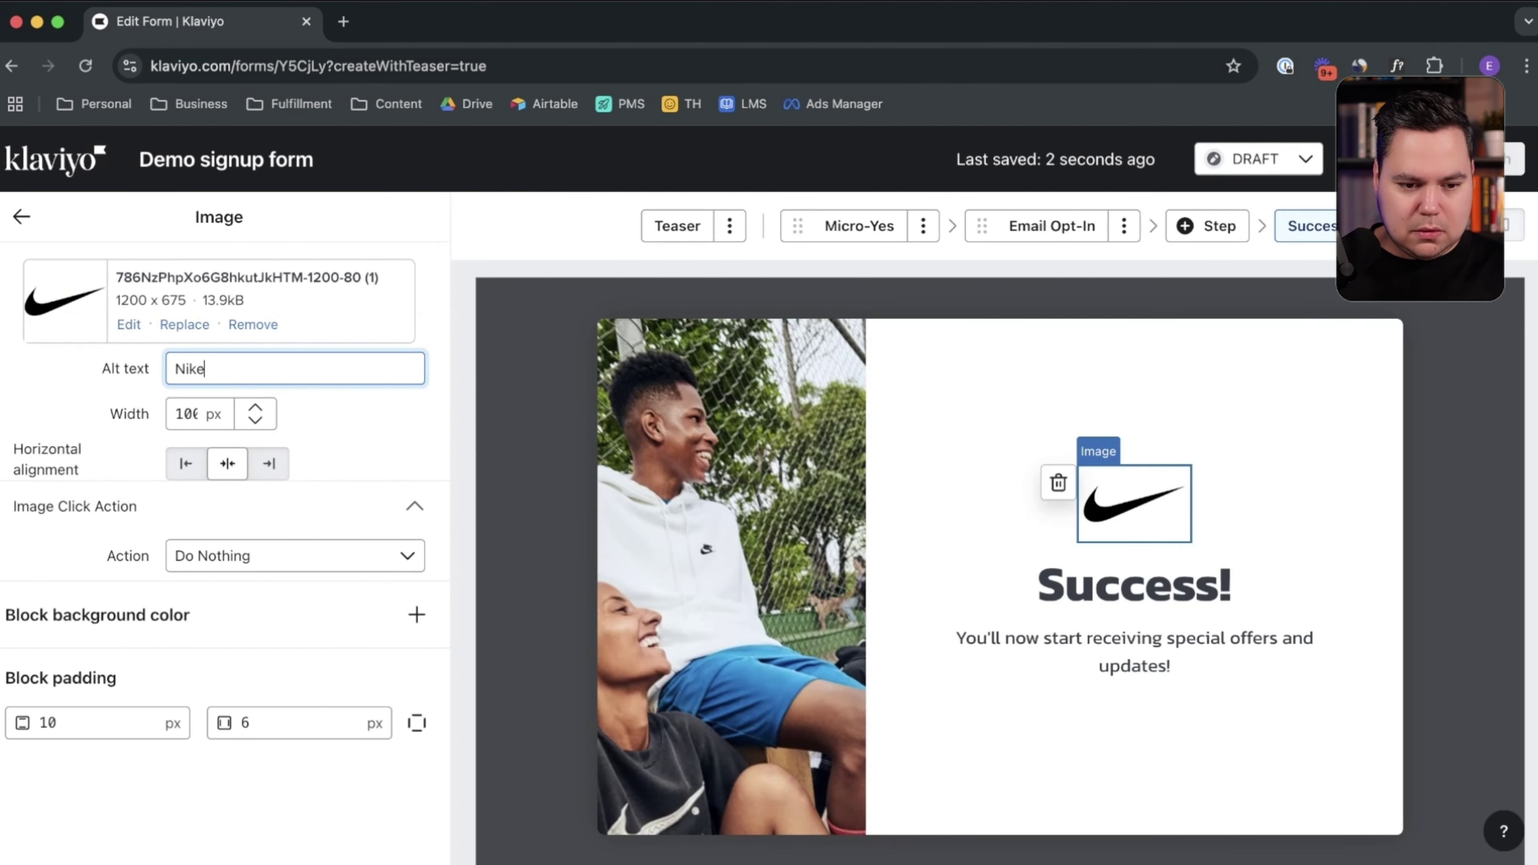
click(21, 216)
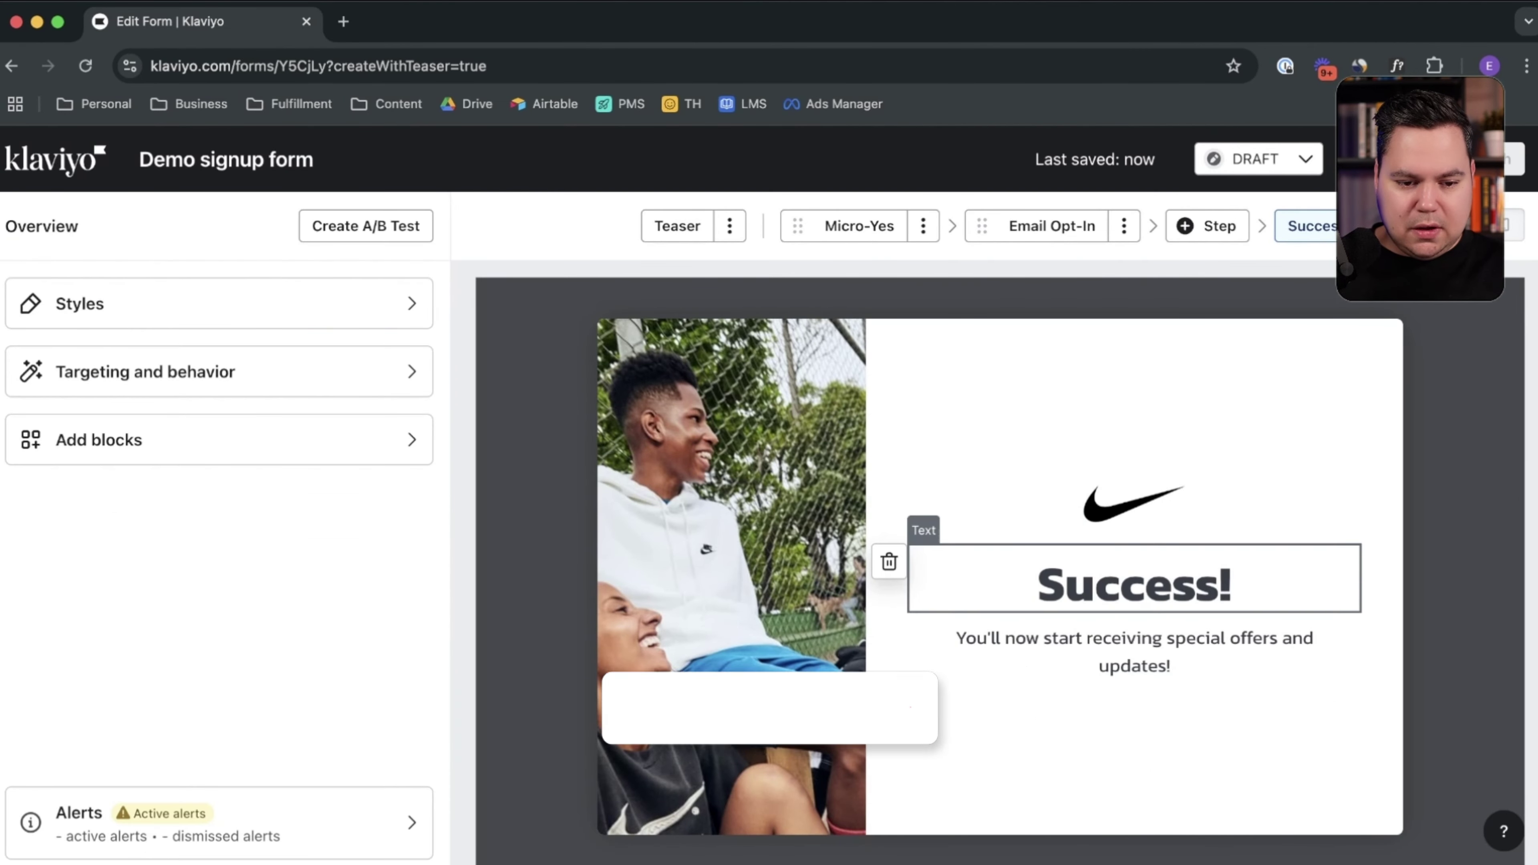
Step: Replace the Success step's heading with "Your Discount Is On It's Way..."
click(1135, 579)
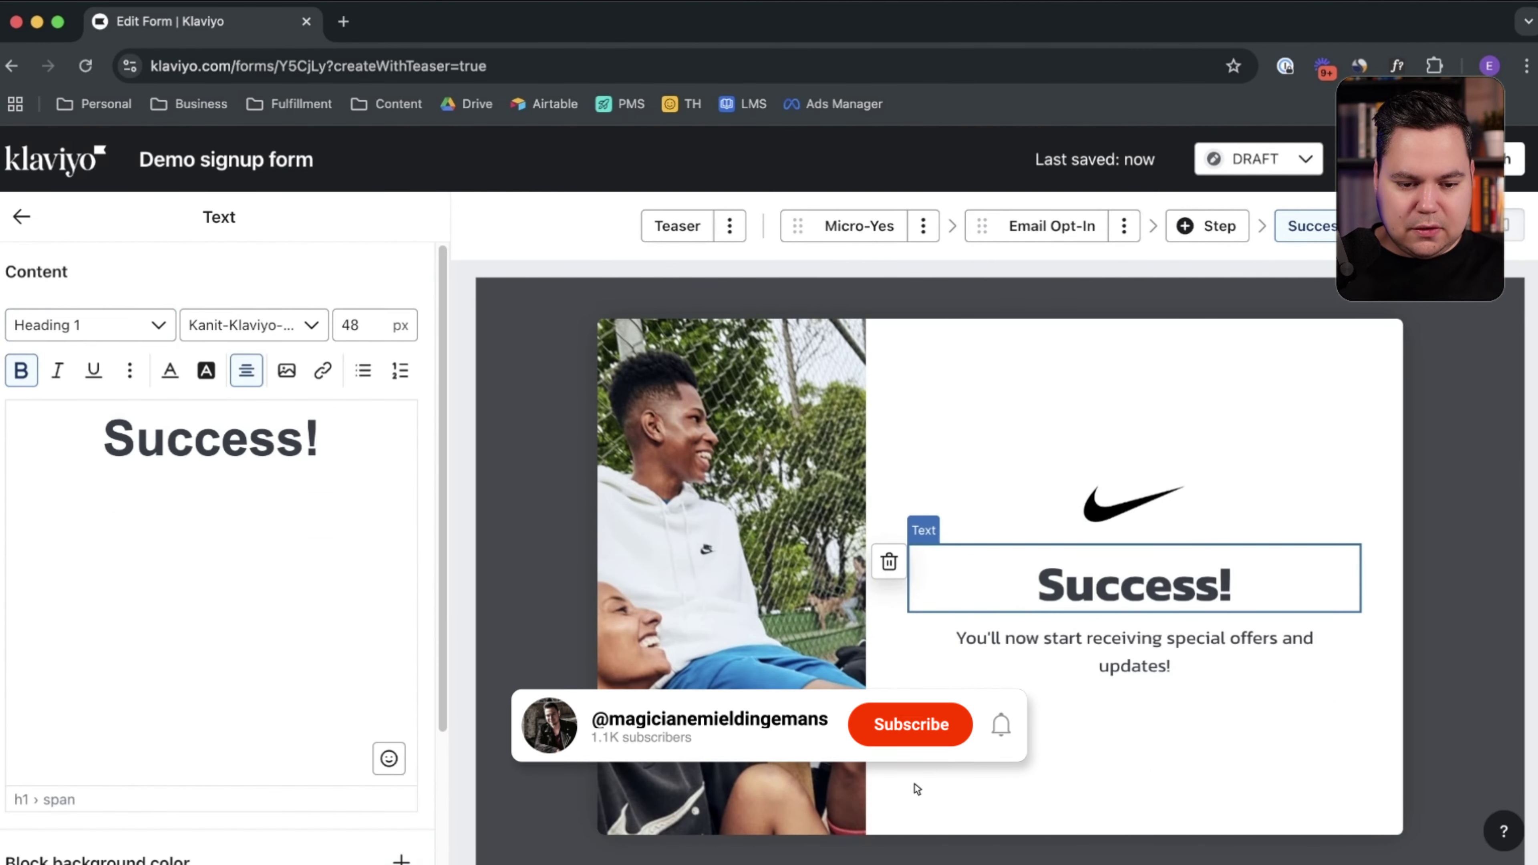
drag(321, 438, 136, 439)
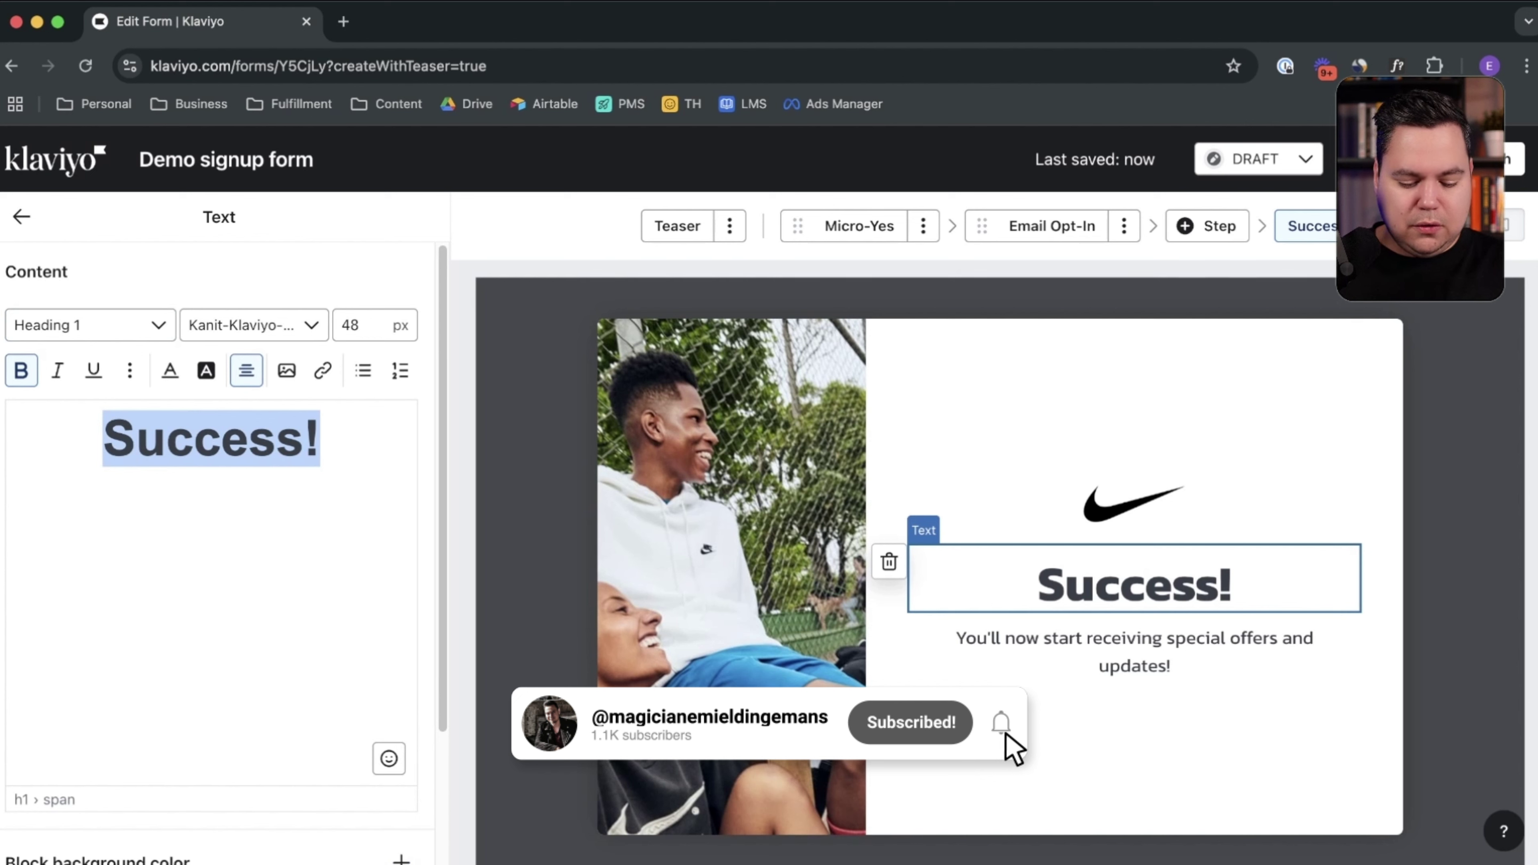
text(Your Discount Is O)
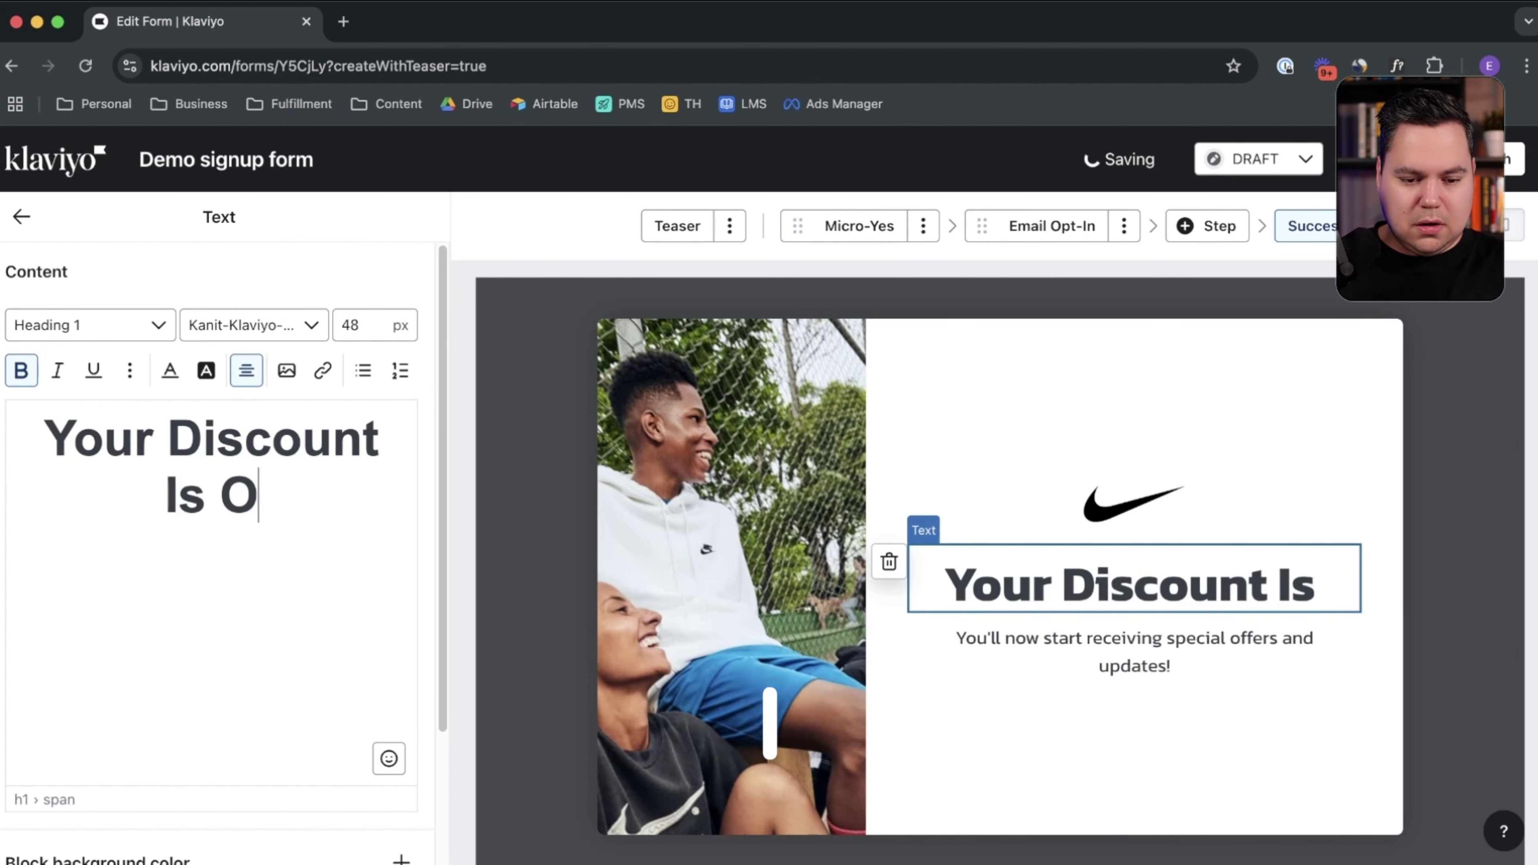
text(n It's Way...)
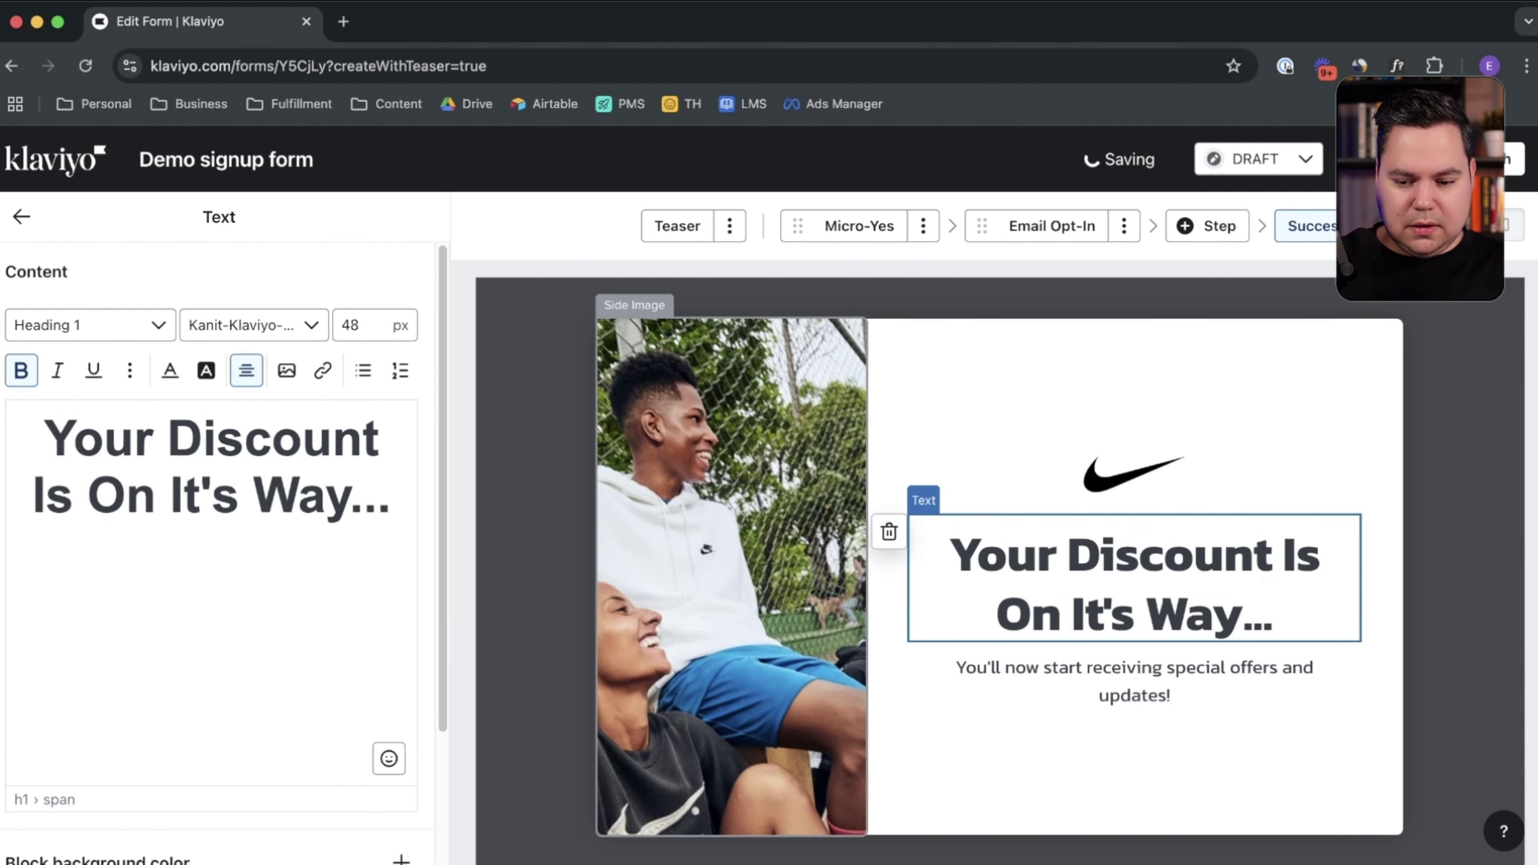
Step: Replace the Success step's body text with "Please check your inbox for the confirmation message with your mystery discount code."
click(1134, 679)
key(ctrl+a)
text(Please check )
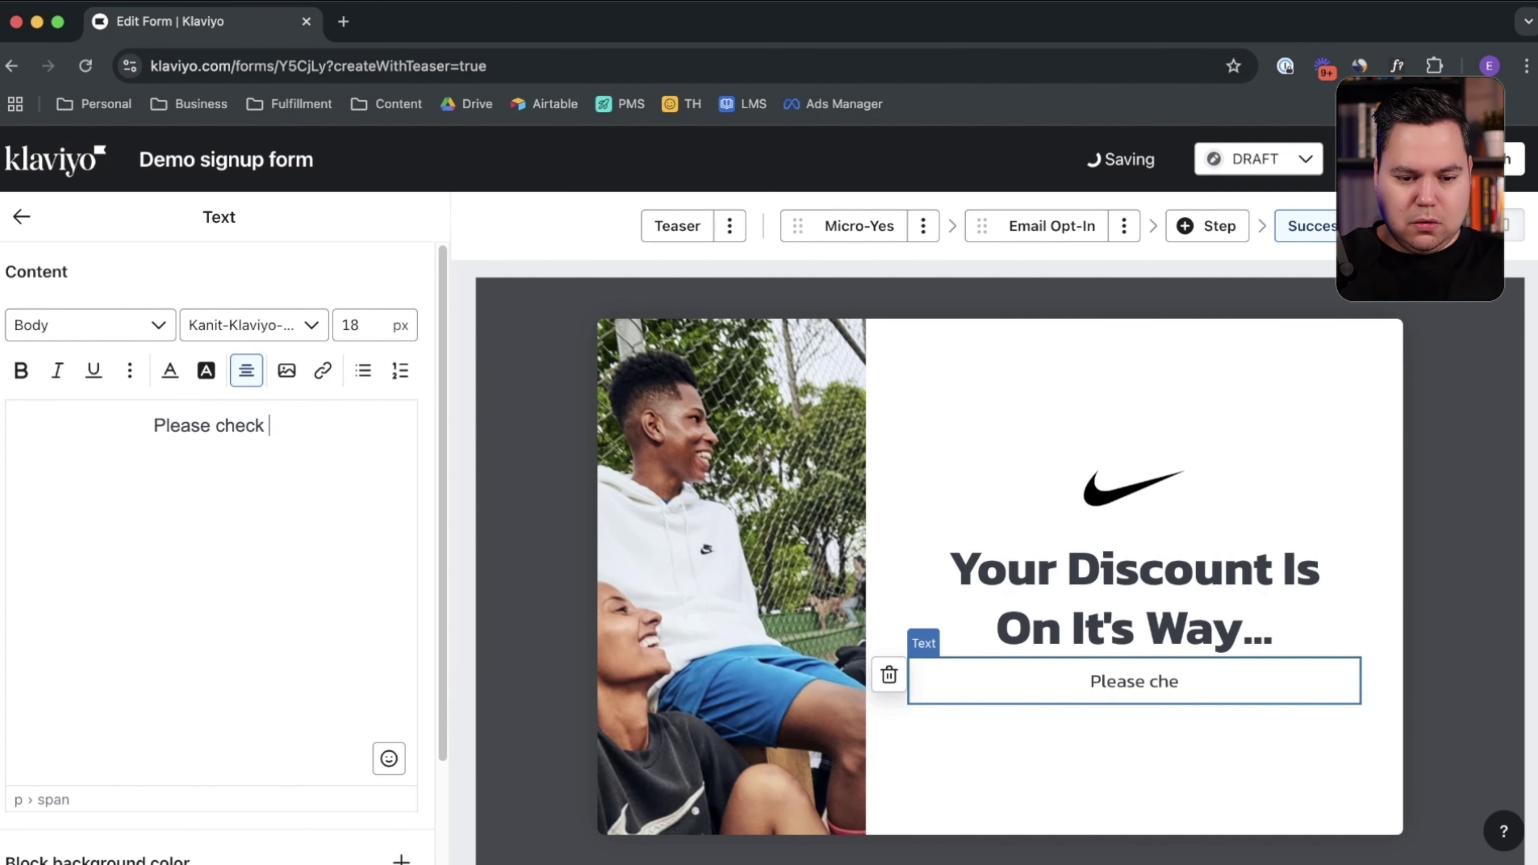
text(your inbox for the co)
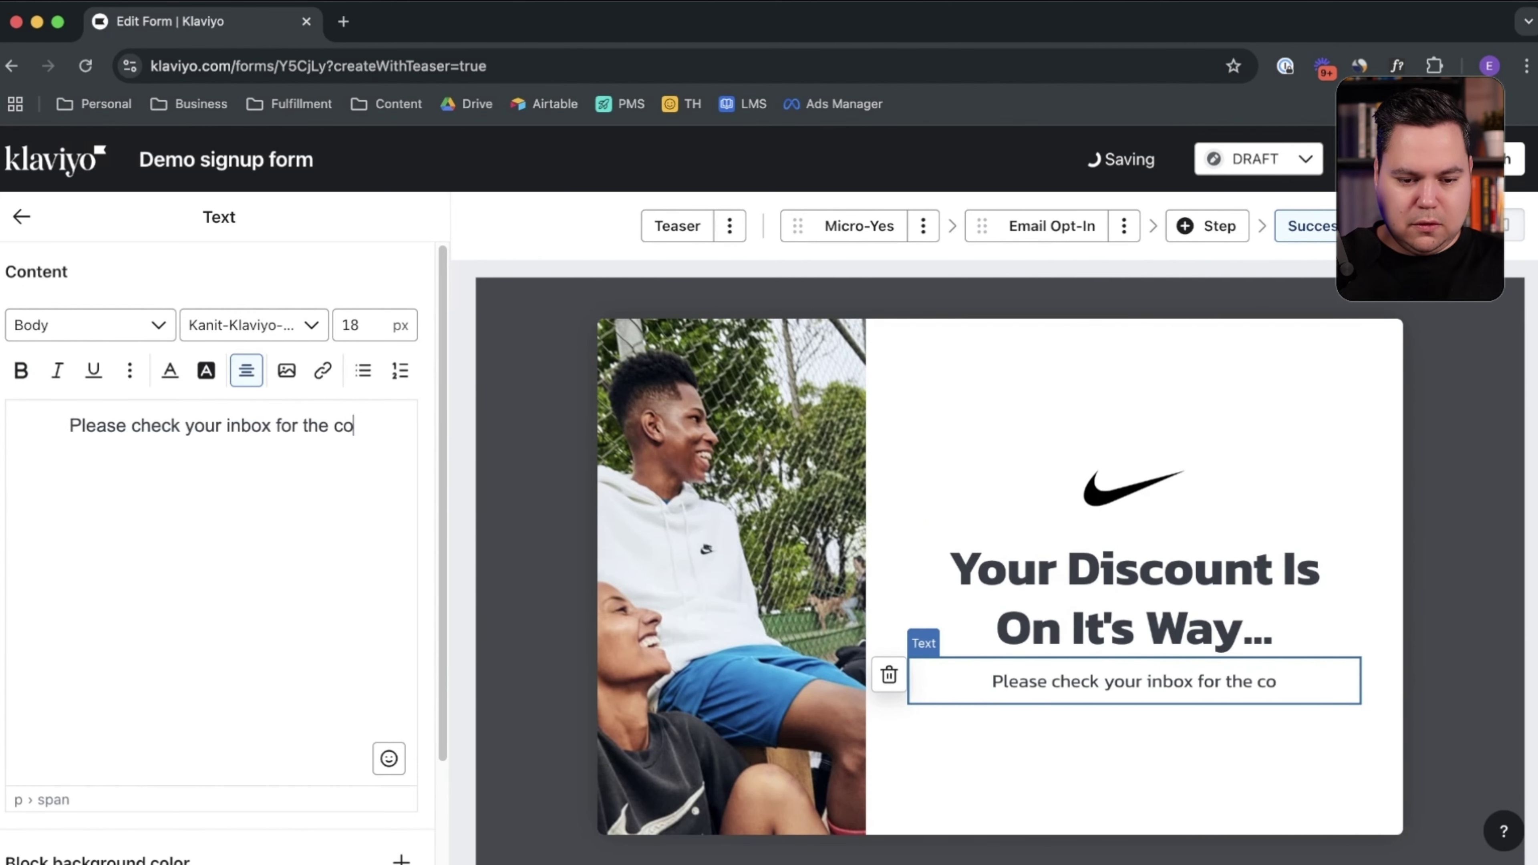
text(nfirmation message with )
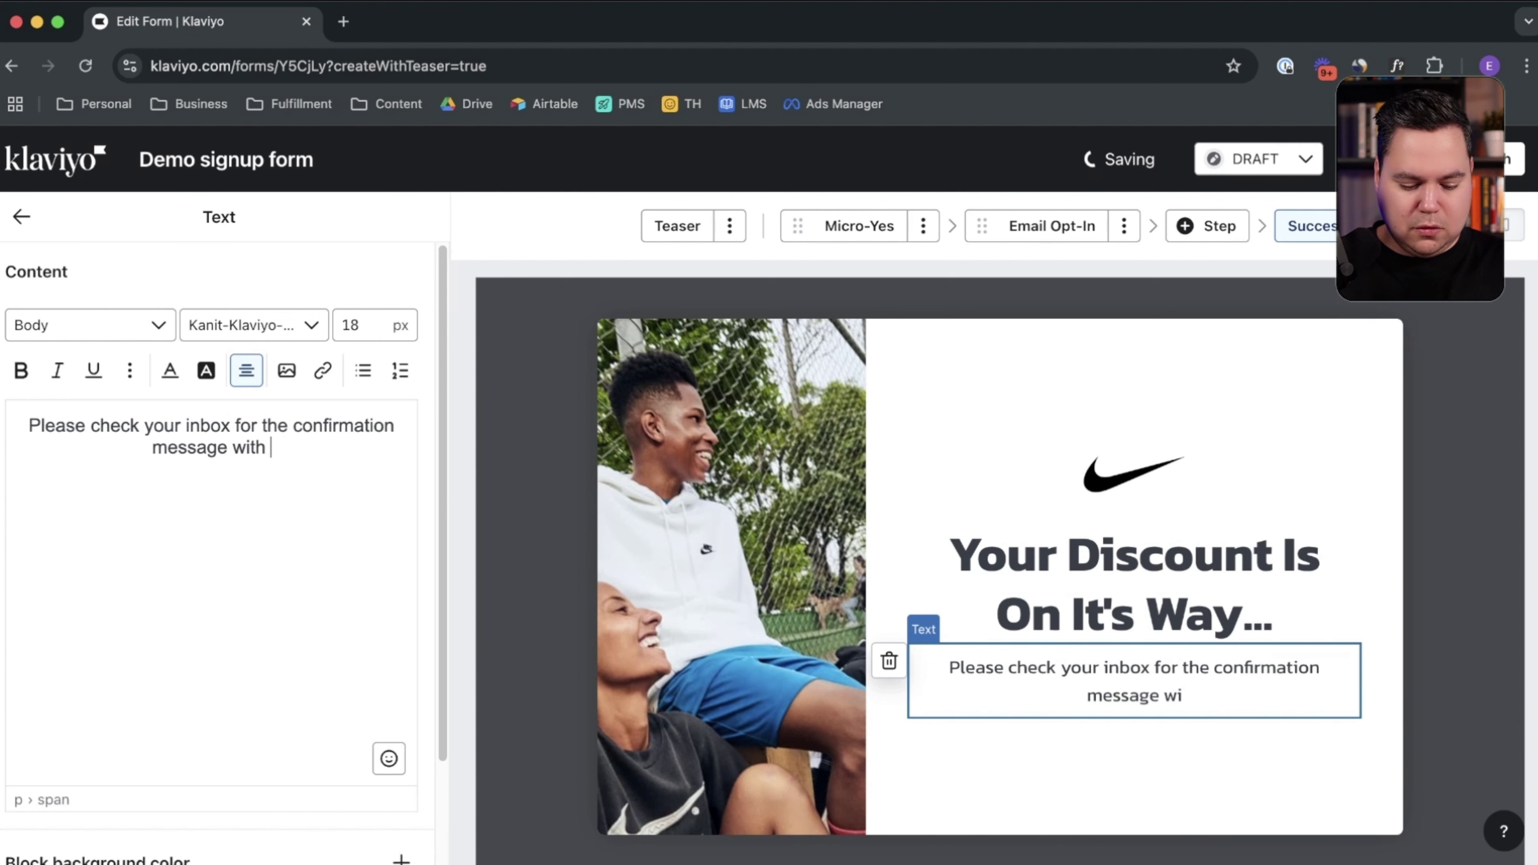
text(your mystery discount code.)
Step: Add a second paragraph to the body text: "Haven't received a message within 5 minutes? Please check your spam box or promotions folder."
key(Return)
text(Ha)
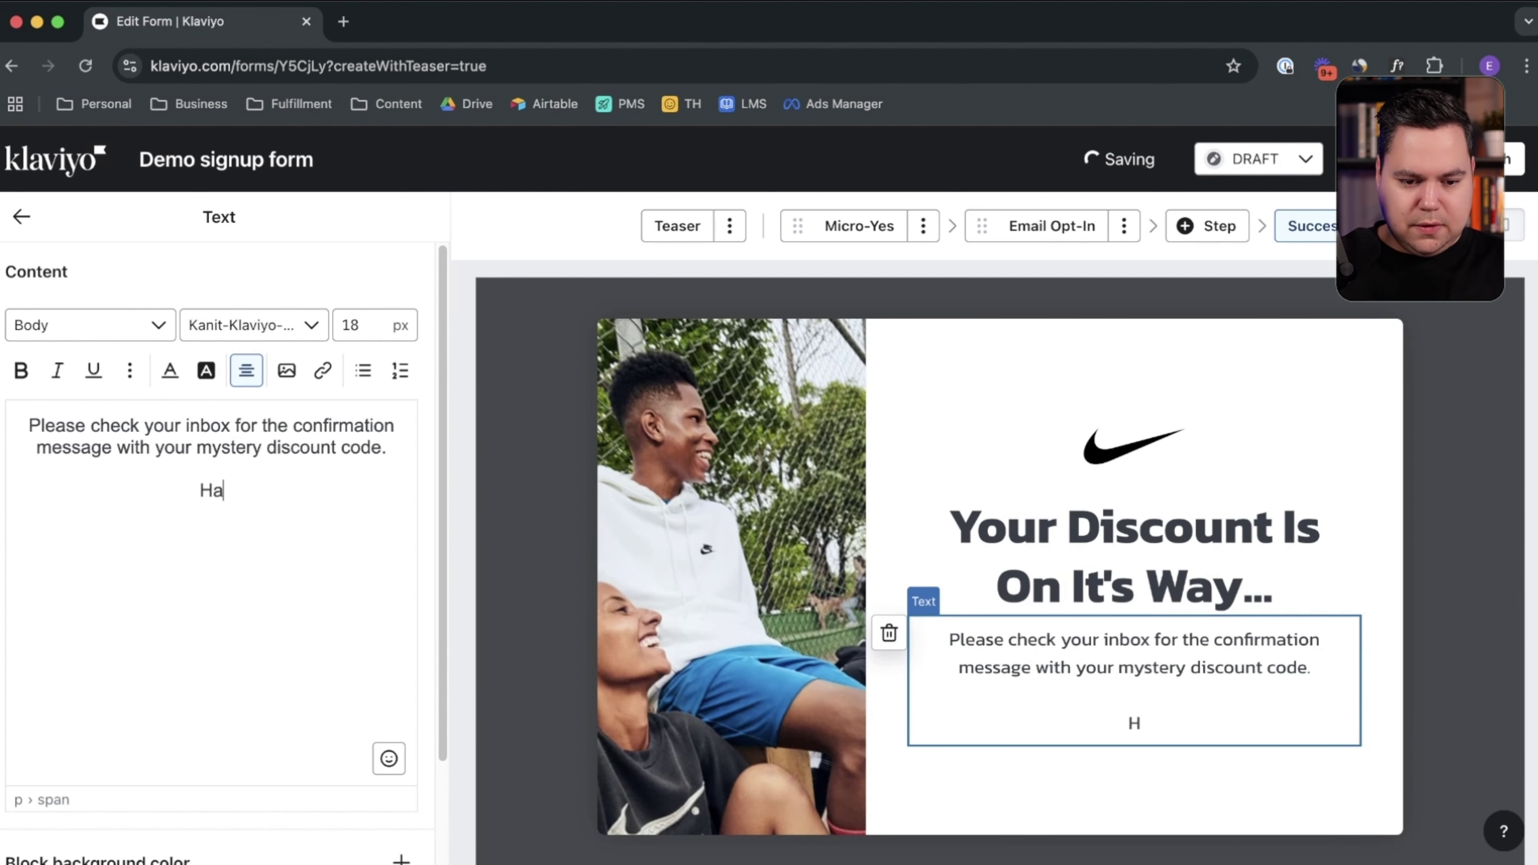
text(ven't received a )
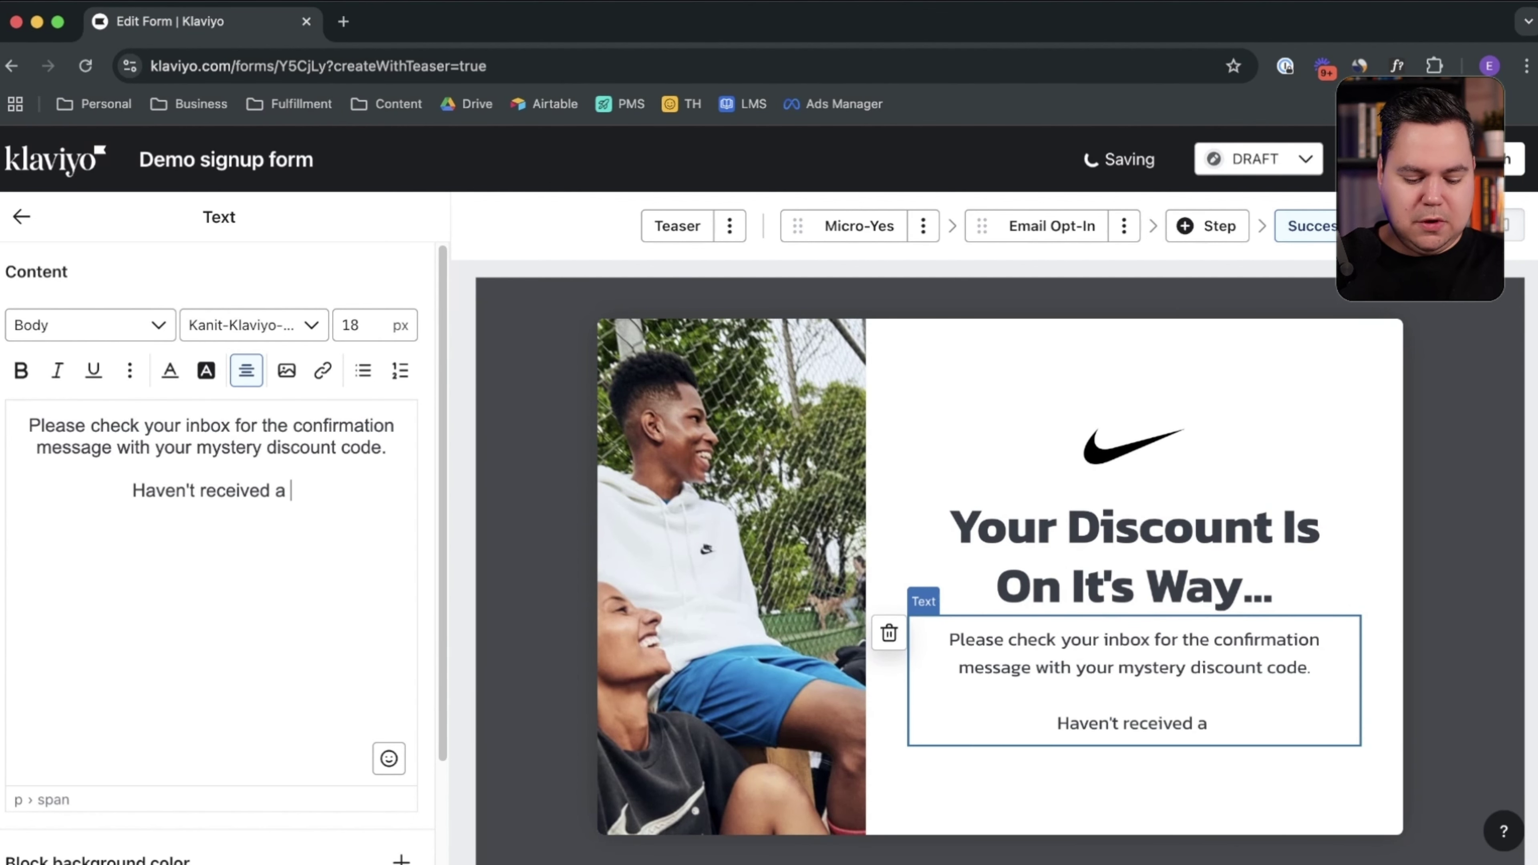
text(message within 5 mi)
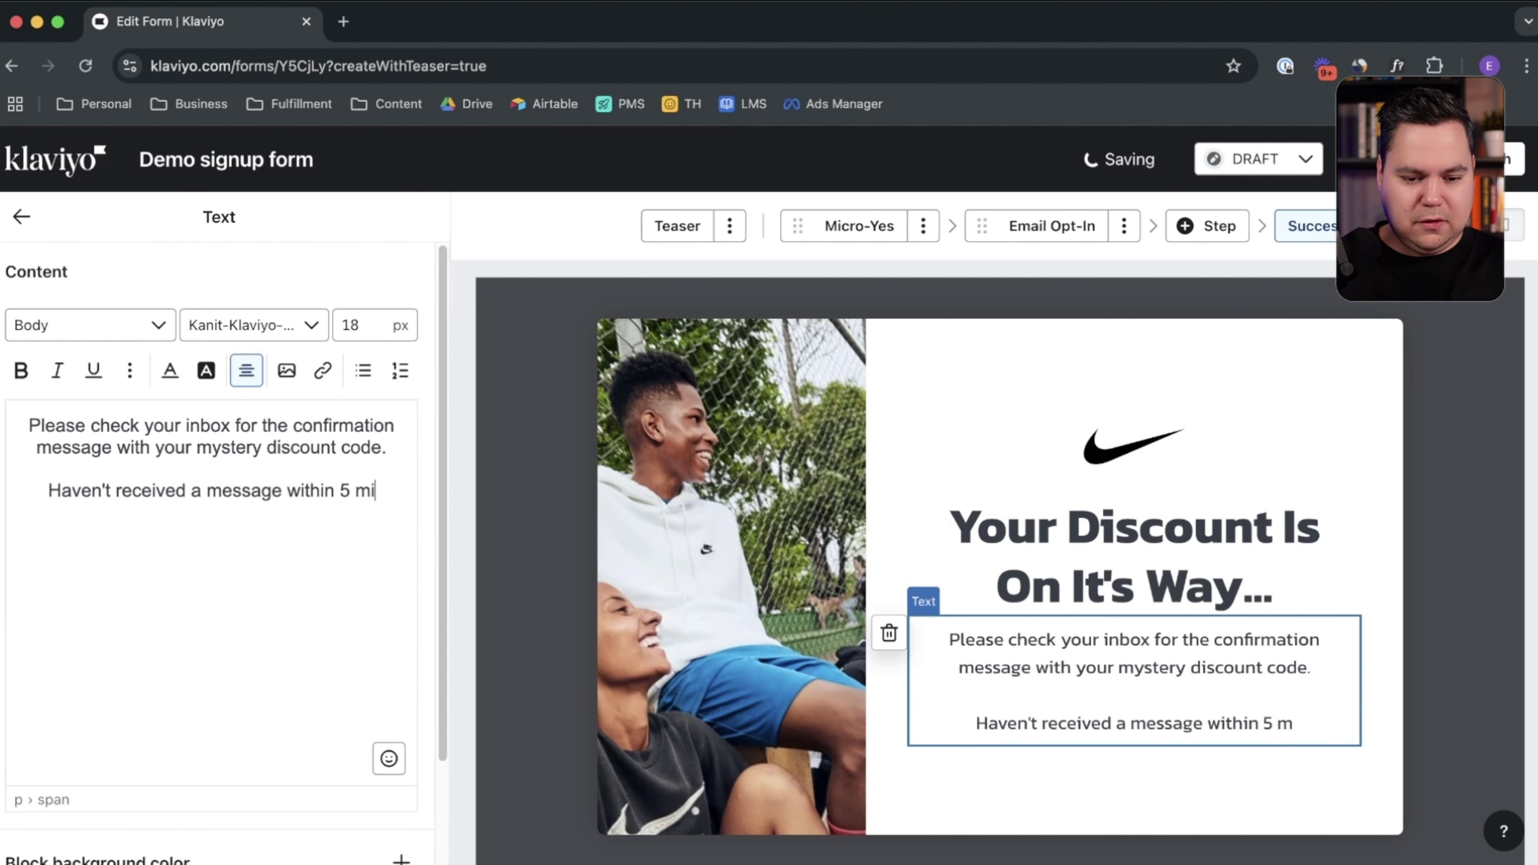
text(nutes? Please check your spam)
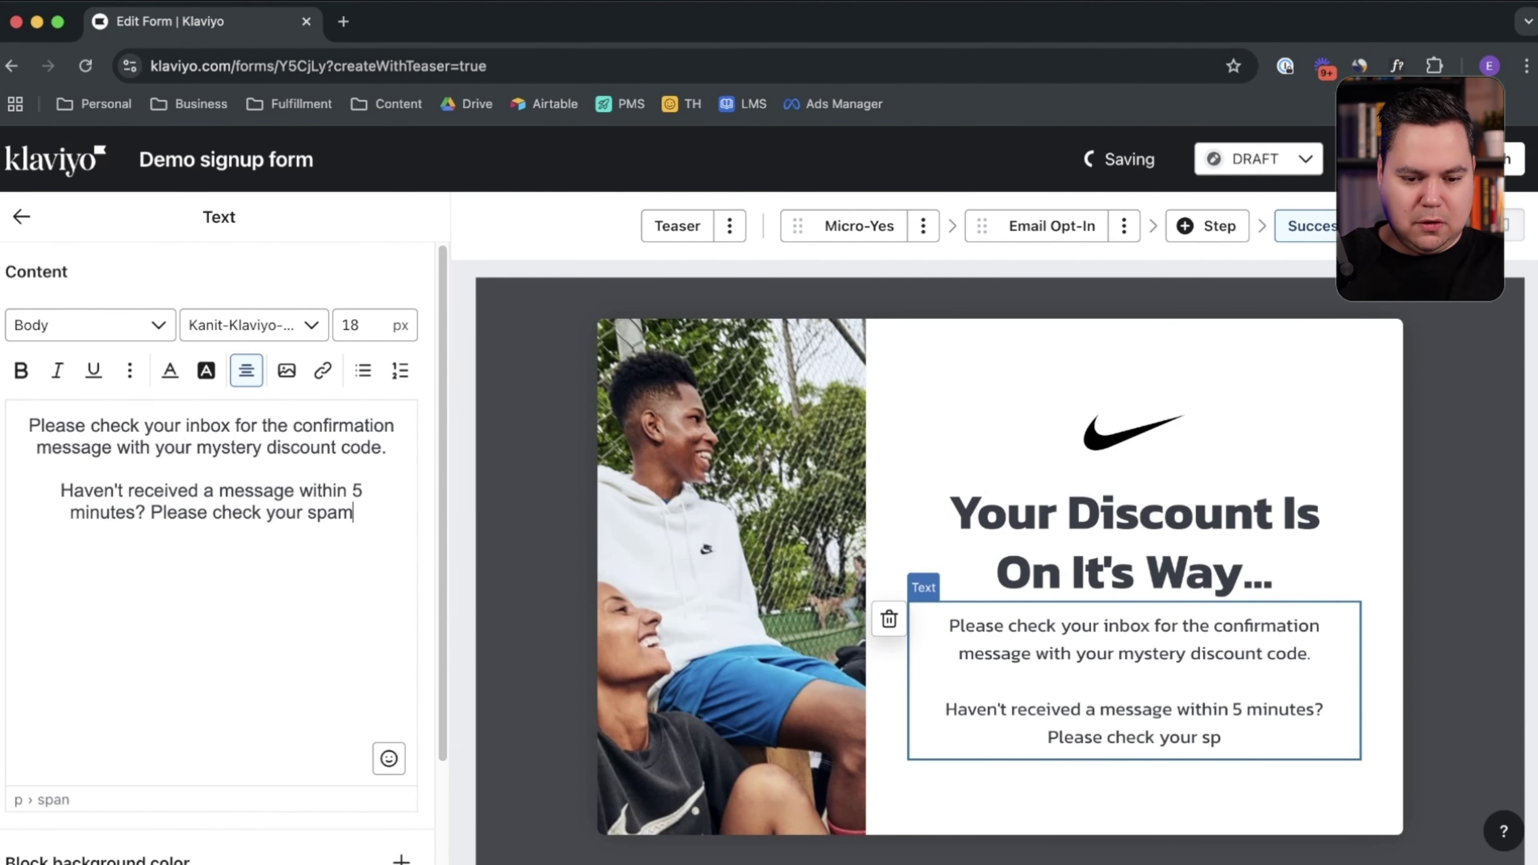
text( box or promotions folder.)
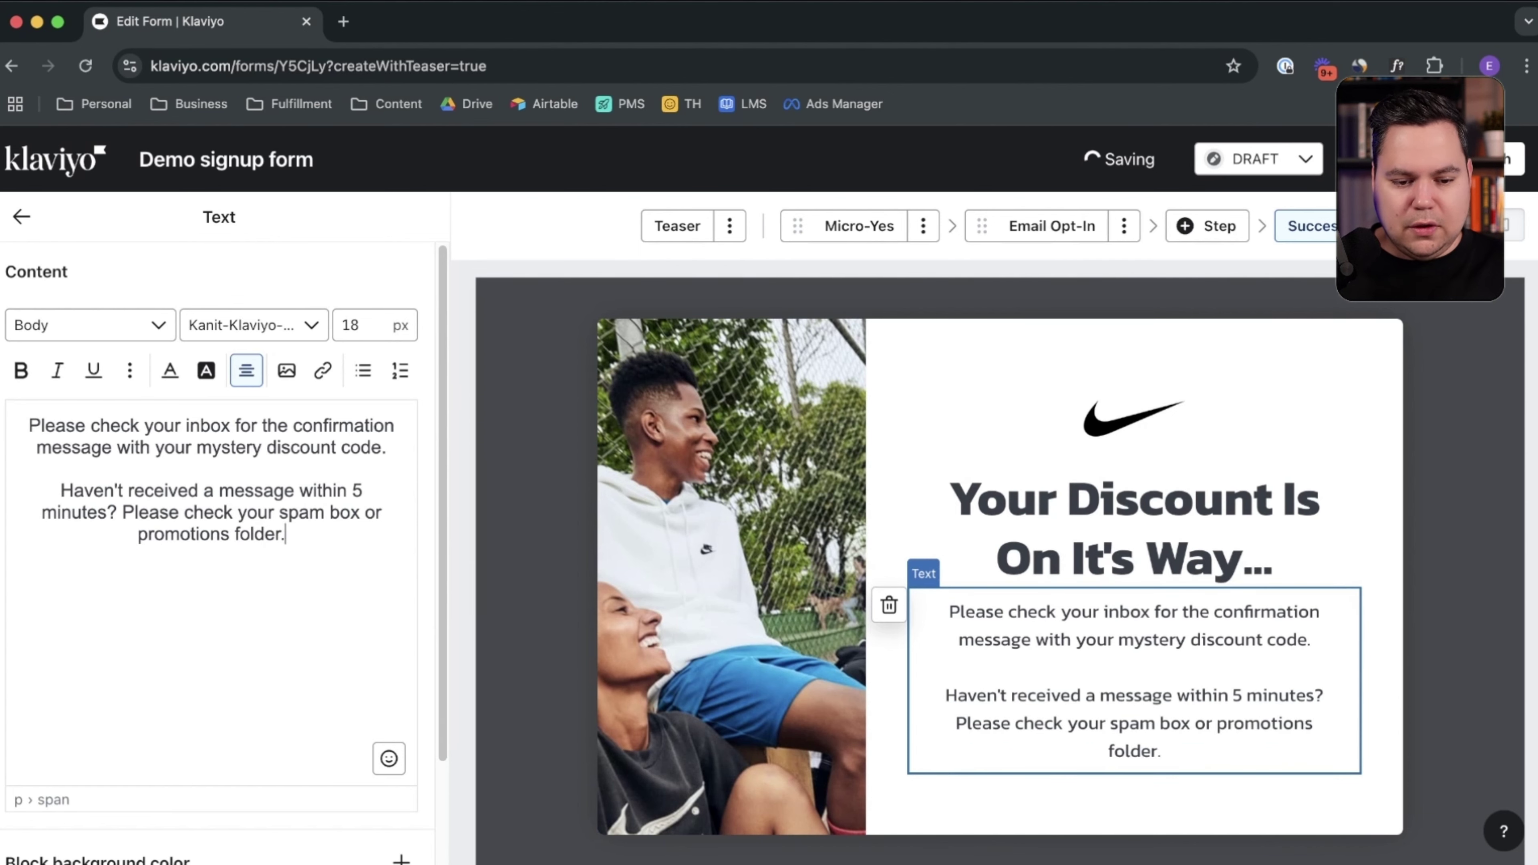
Step: Underline and bold the "Haven't received a message" paragraph in the Success step's body text
drag(285, 534, 60, 491)
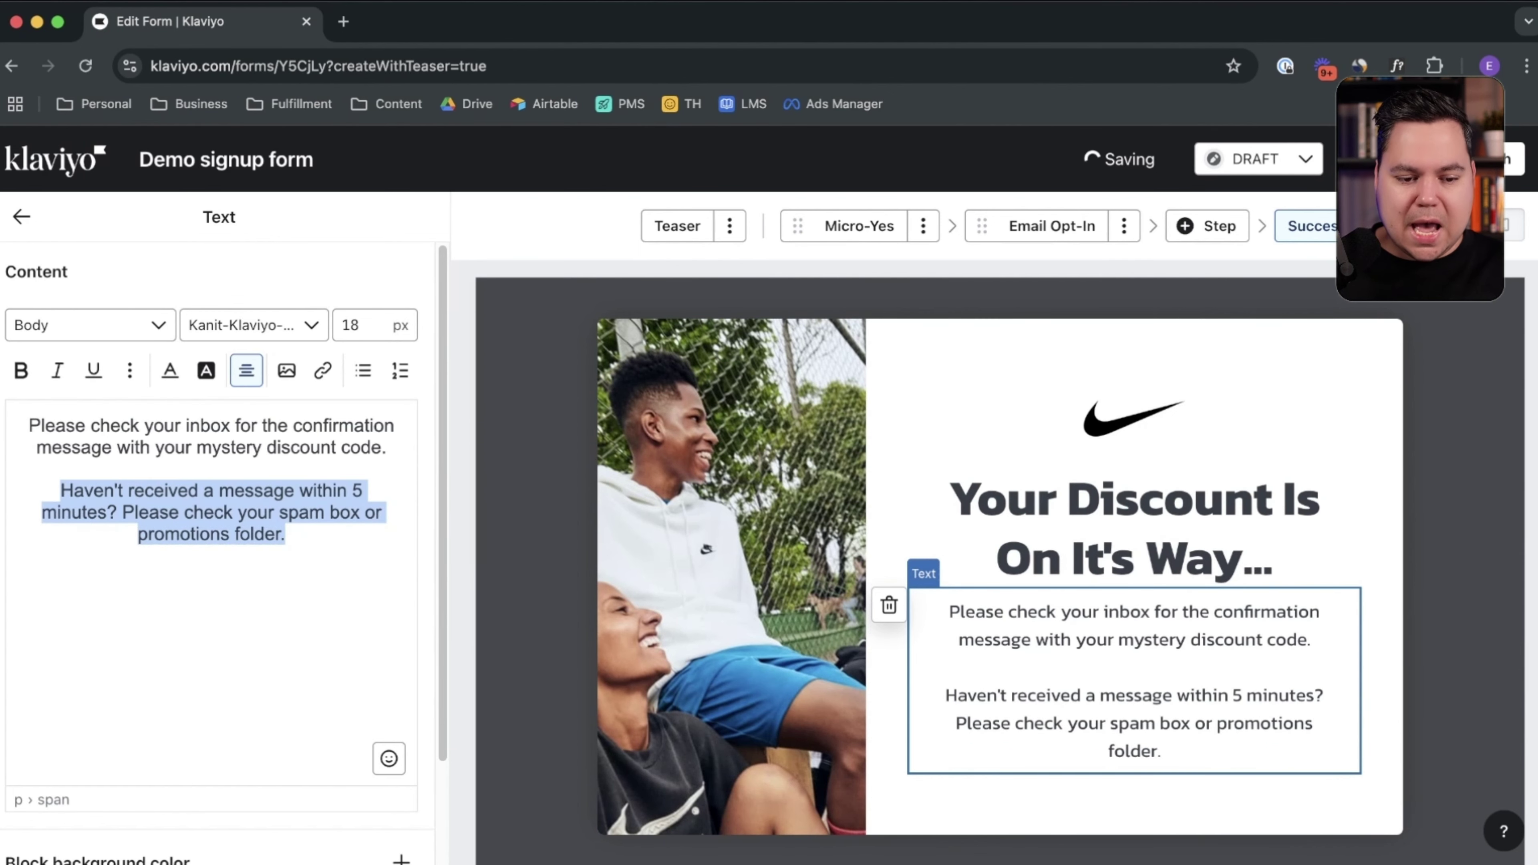
click(93, 370)
click(21, 370)
click(311, 533)
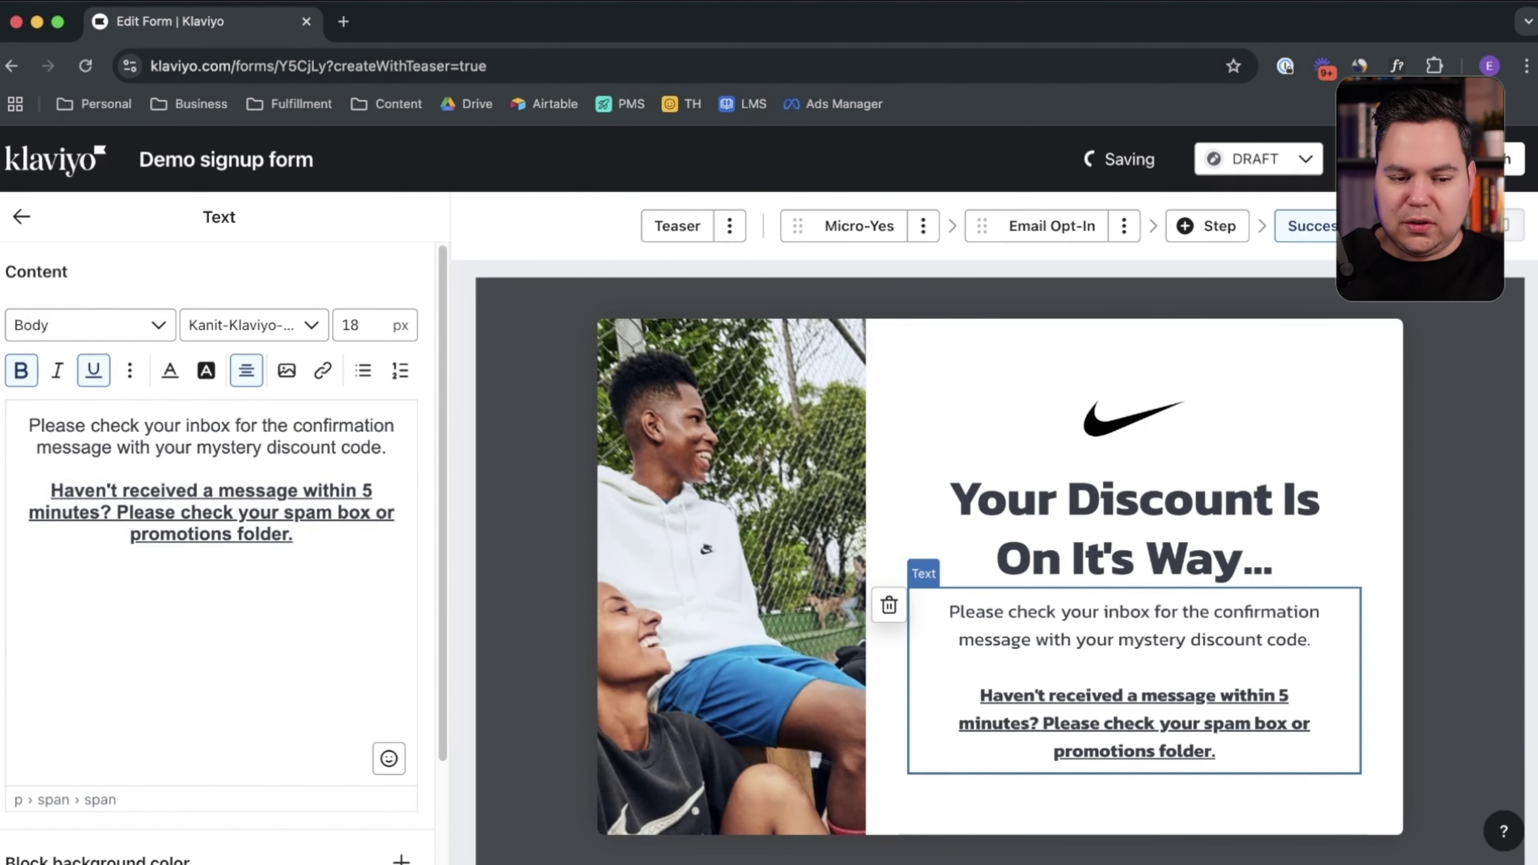
click(22, 216)
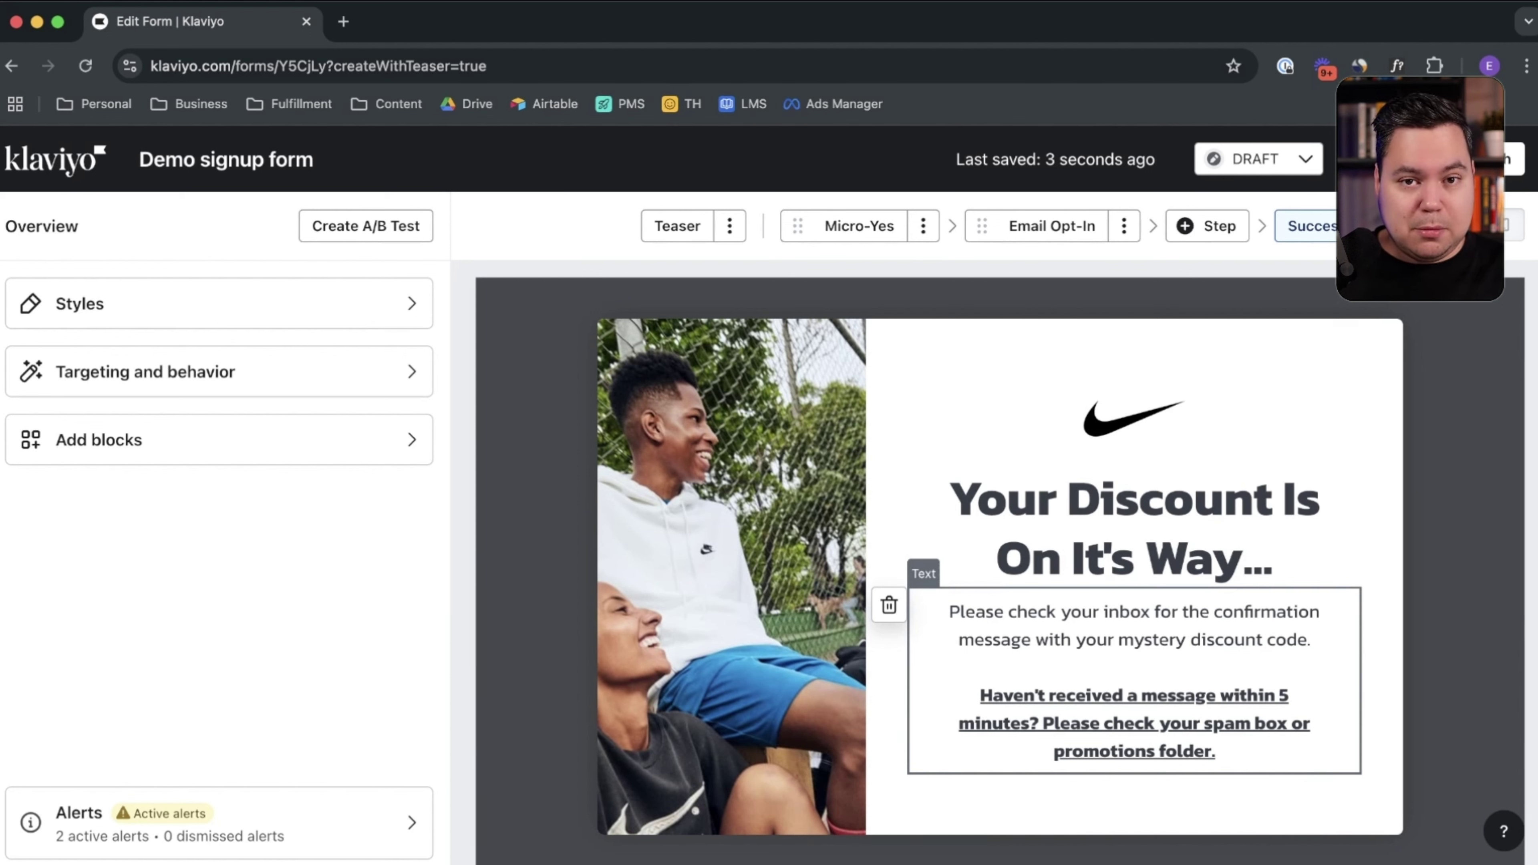
click(1135, 679)
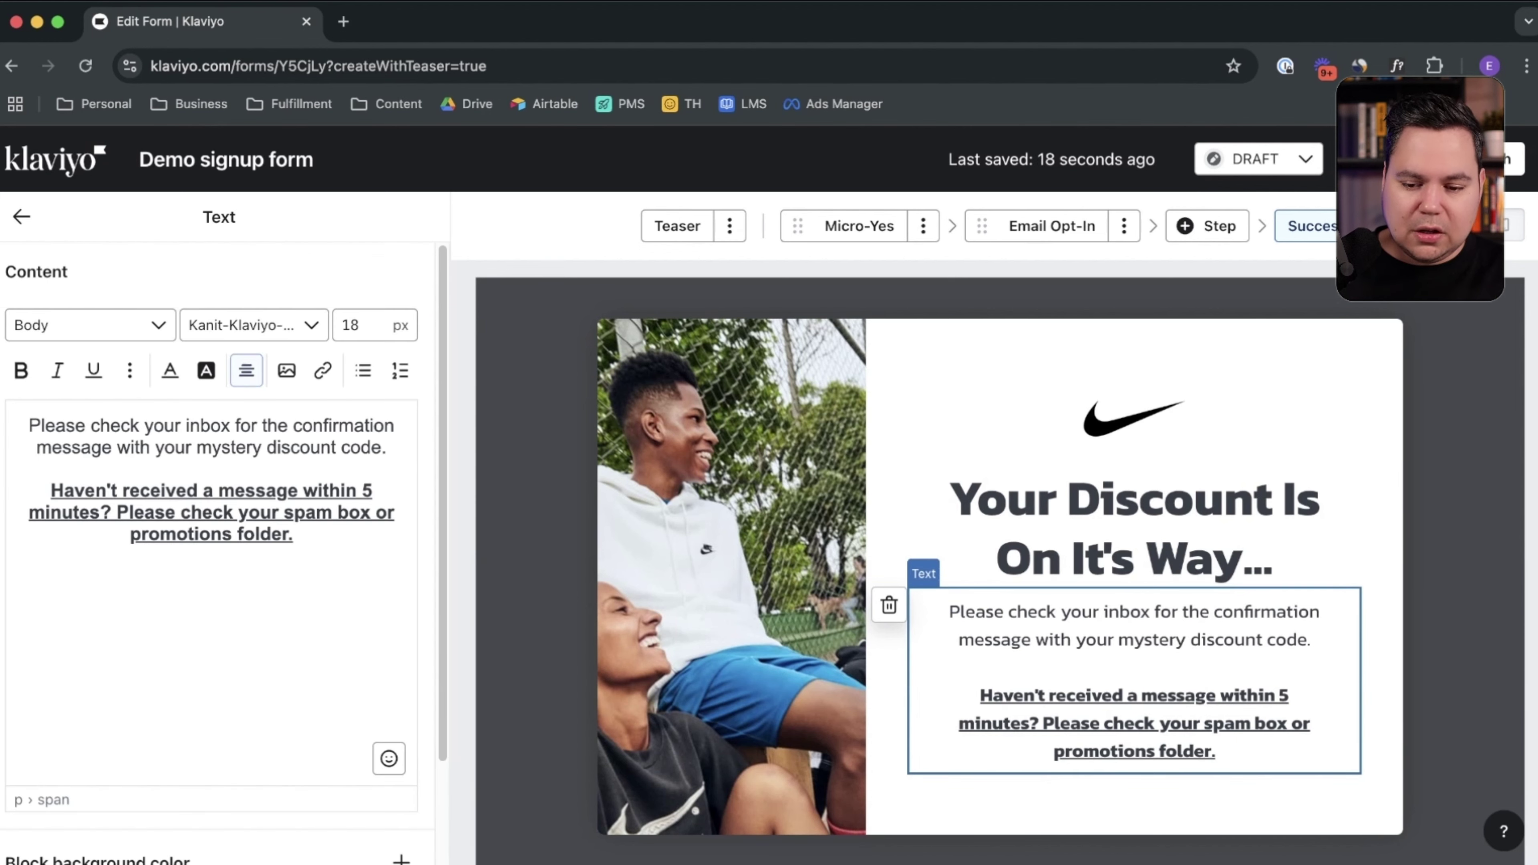
key(Escape)
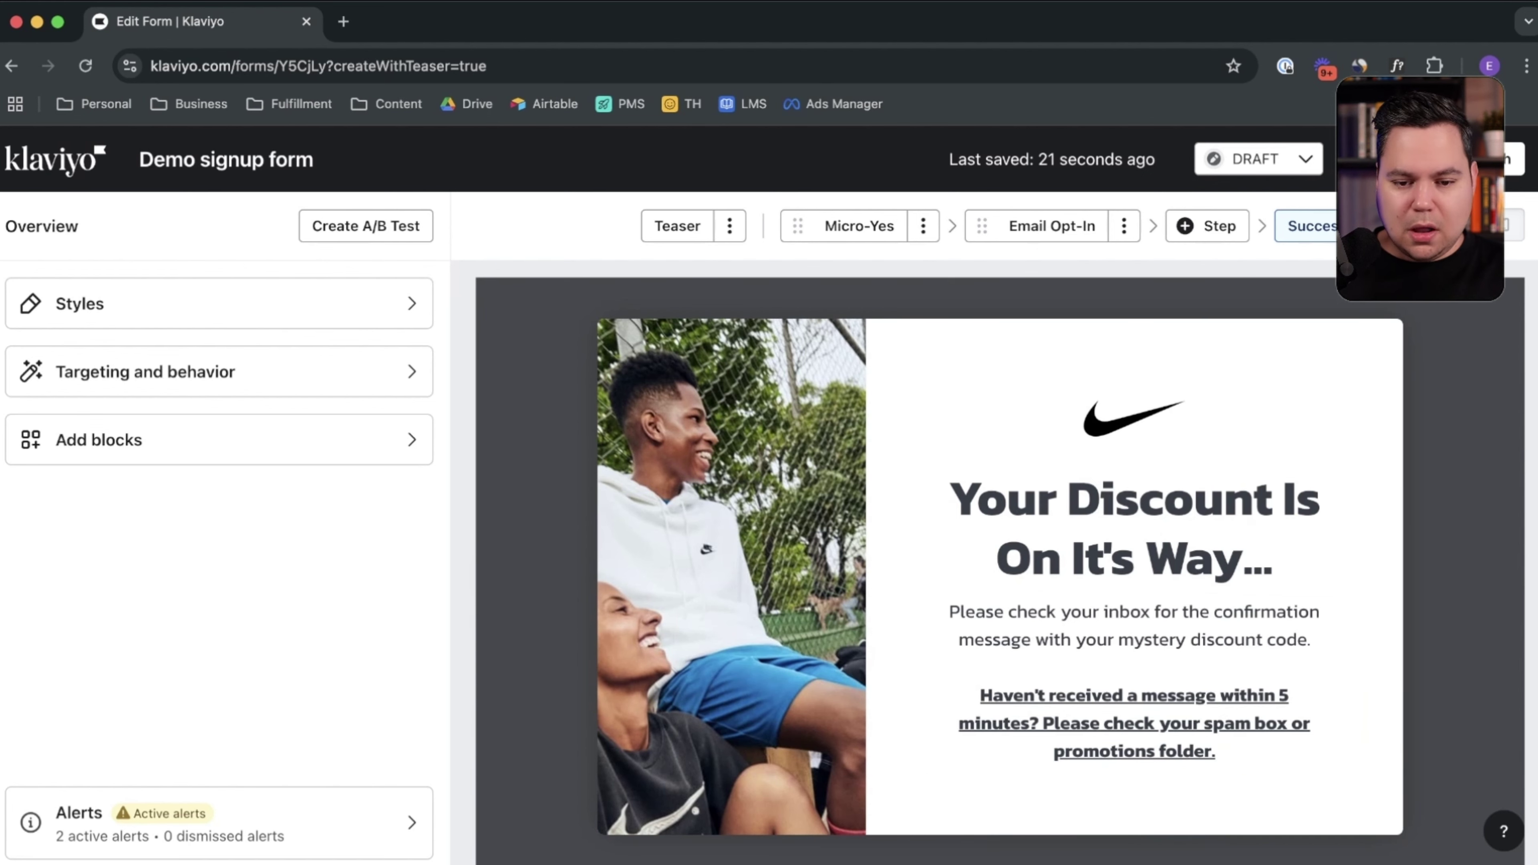
Step: Open the form's teaser for editing and change its style to Rectangle
click(677, 226)
scroll(212, 551, down, 1)
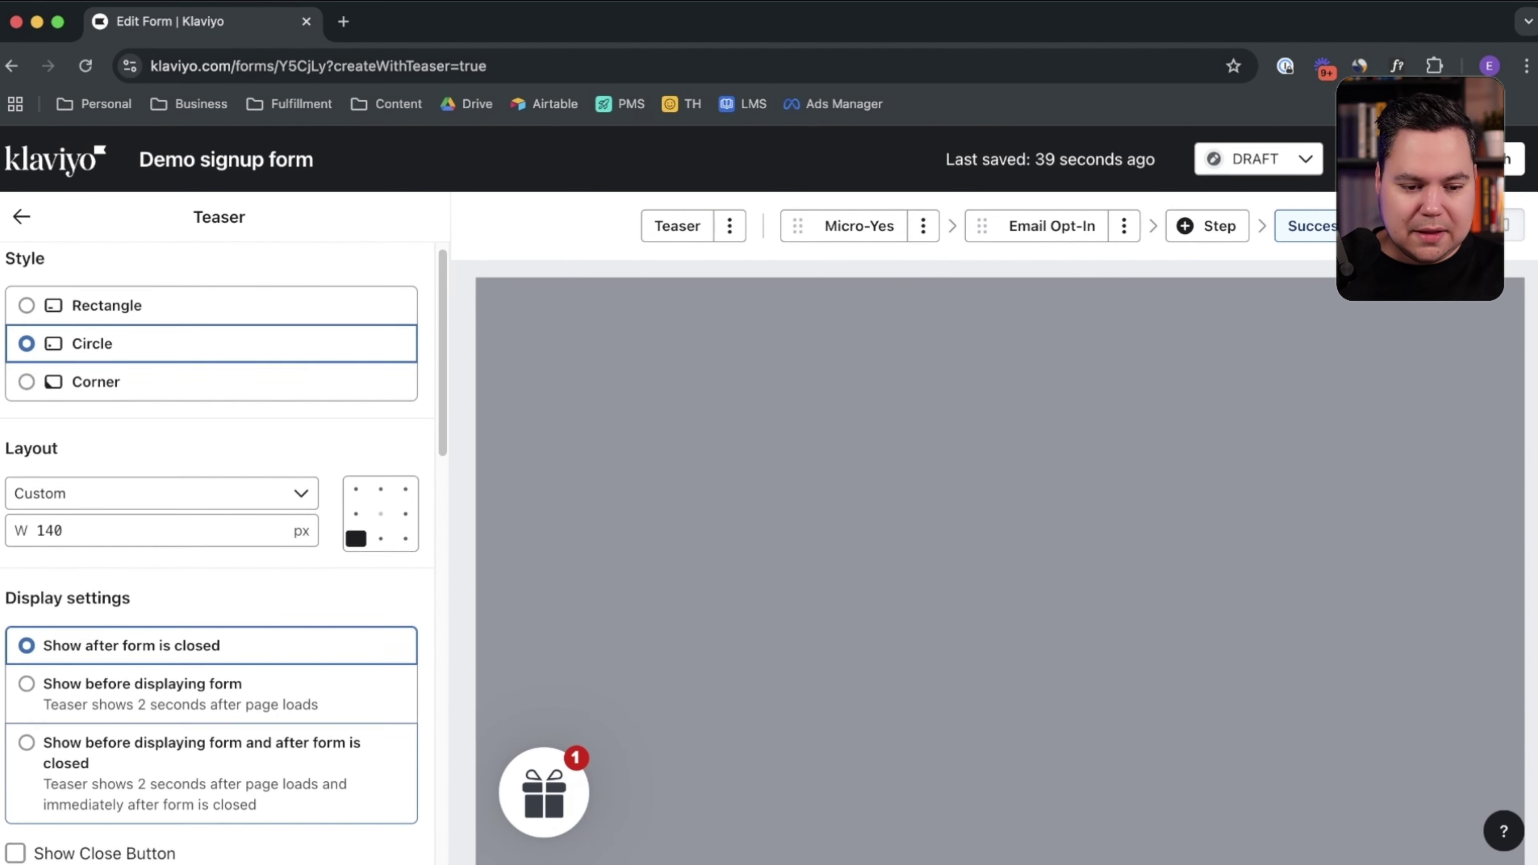
scroll(211, 551, up, 1)
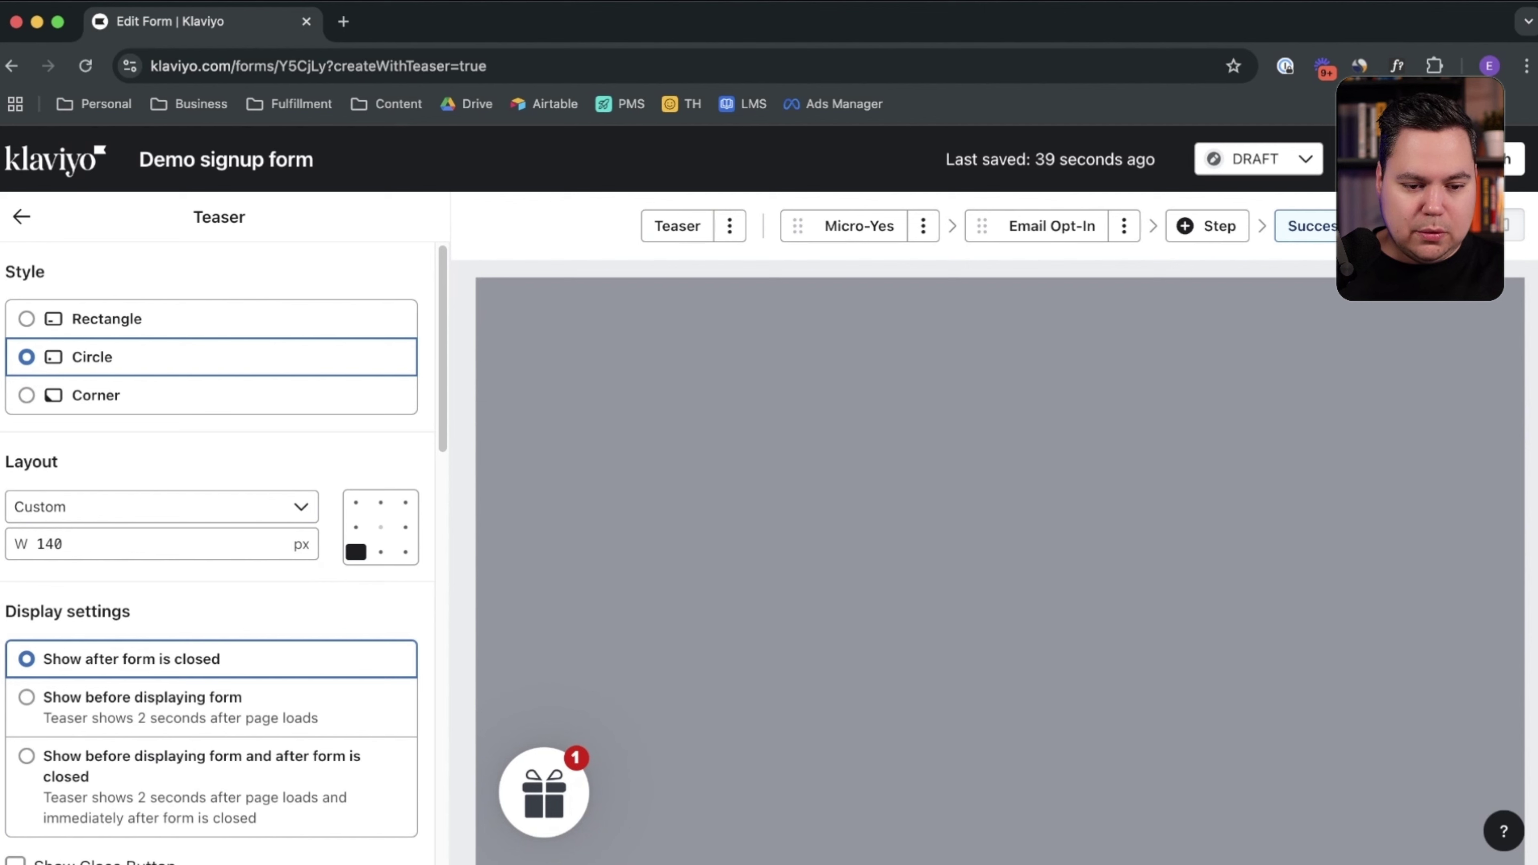
click(106, 319)
Step: Set the teaser's layout to Medium and show it before displaying the form and after the form is closed
scroll(211, 527, down, 1)
click(161, 485)
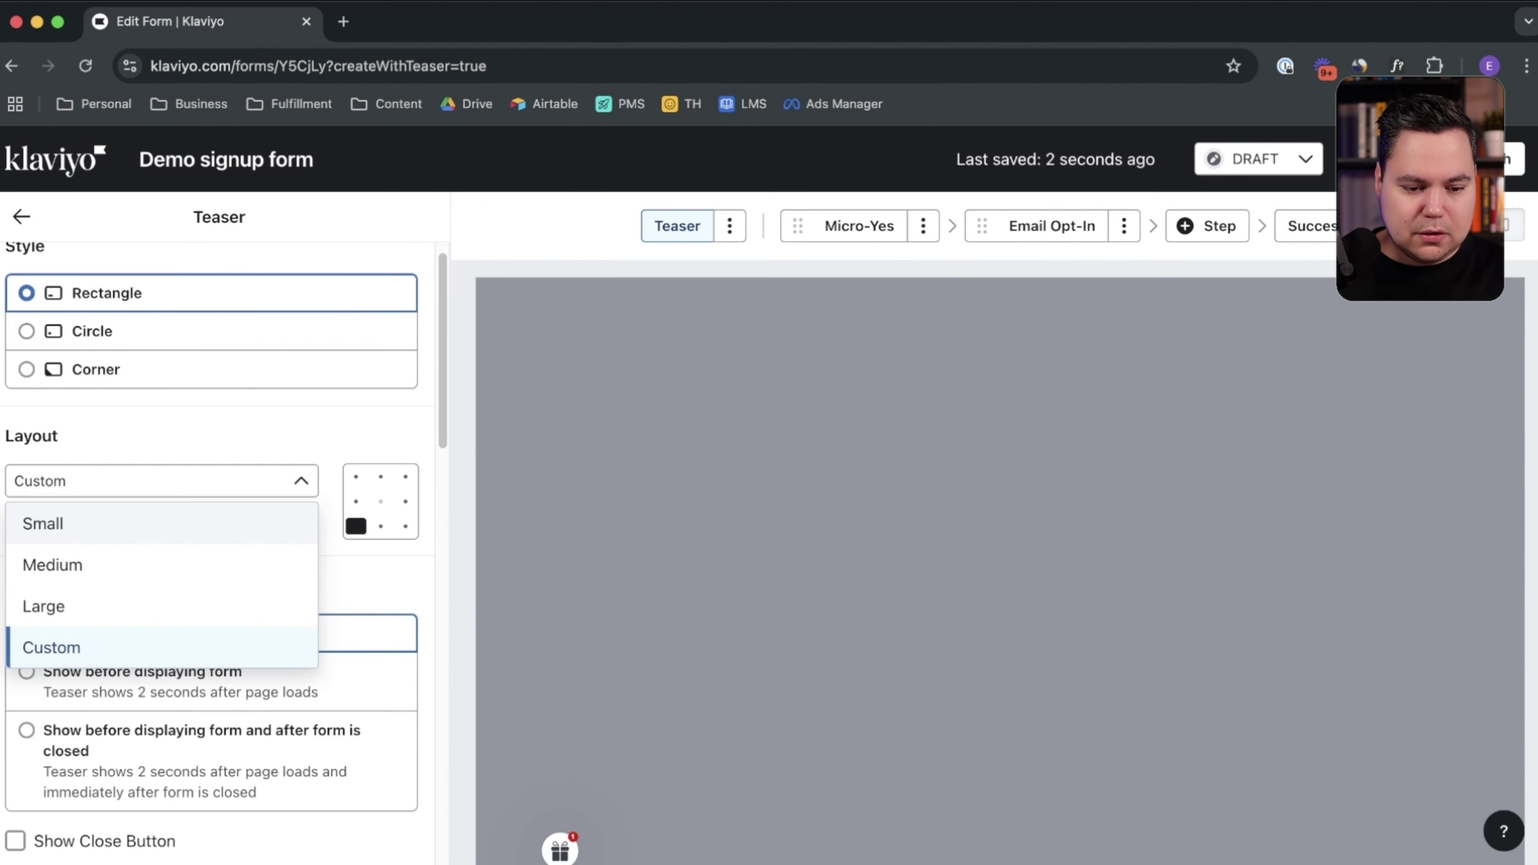
click(52, 565)
scroll(212, 545, down, 1)
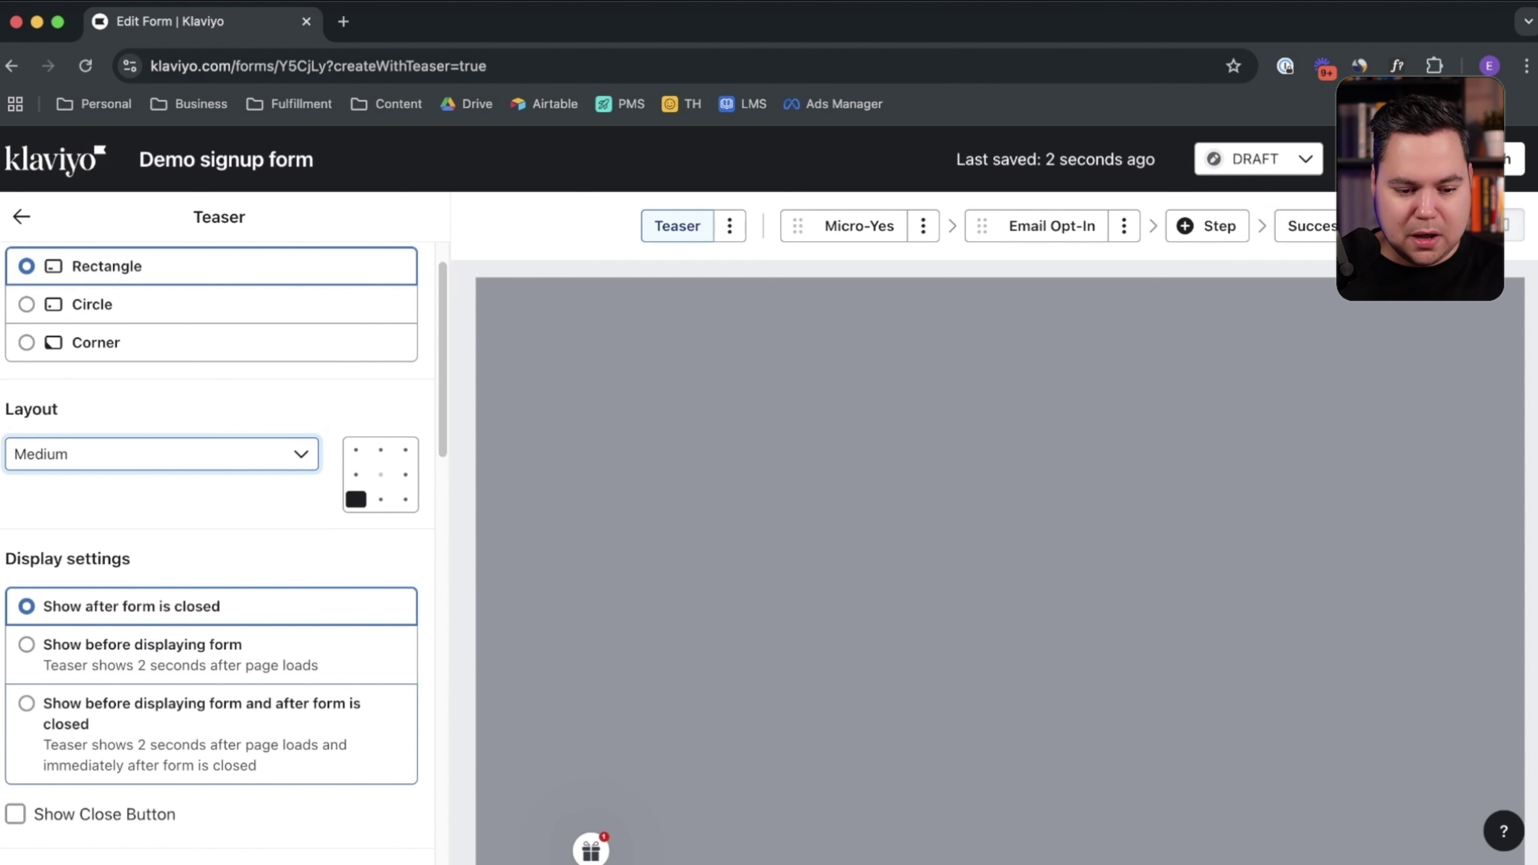
click(201, 735)
Step: Remove the gift-icon background image from the teaser
scroll(218, 545, down, 10)
scroll(218, 545, up, 7)
scroll(218, 545, down, 4)
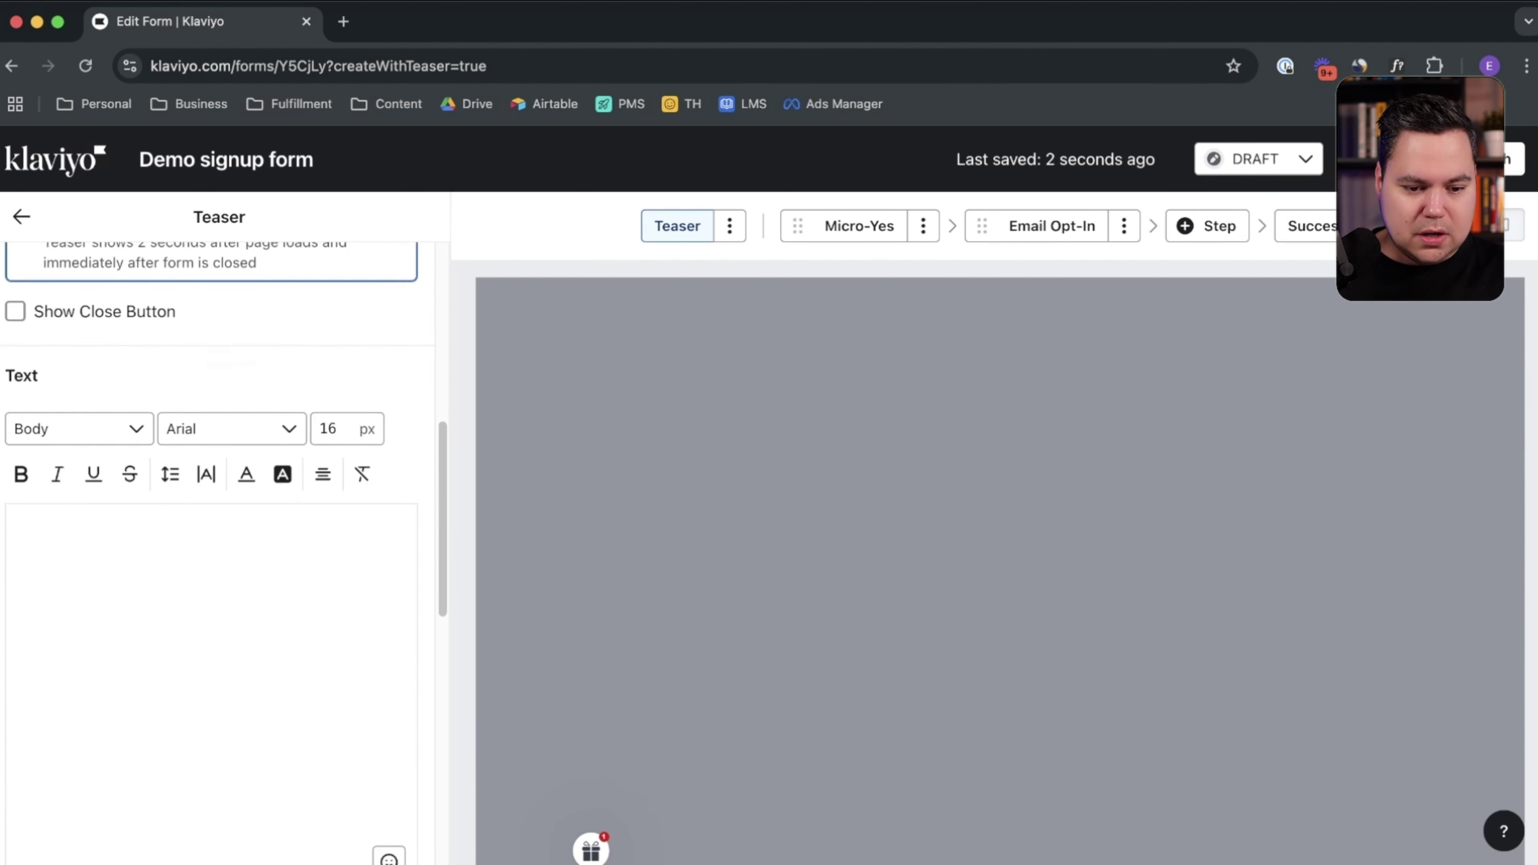
scroll(212, 545, up, 10)
scroll(218, 697, down, 20)
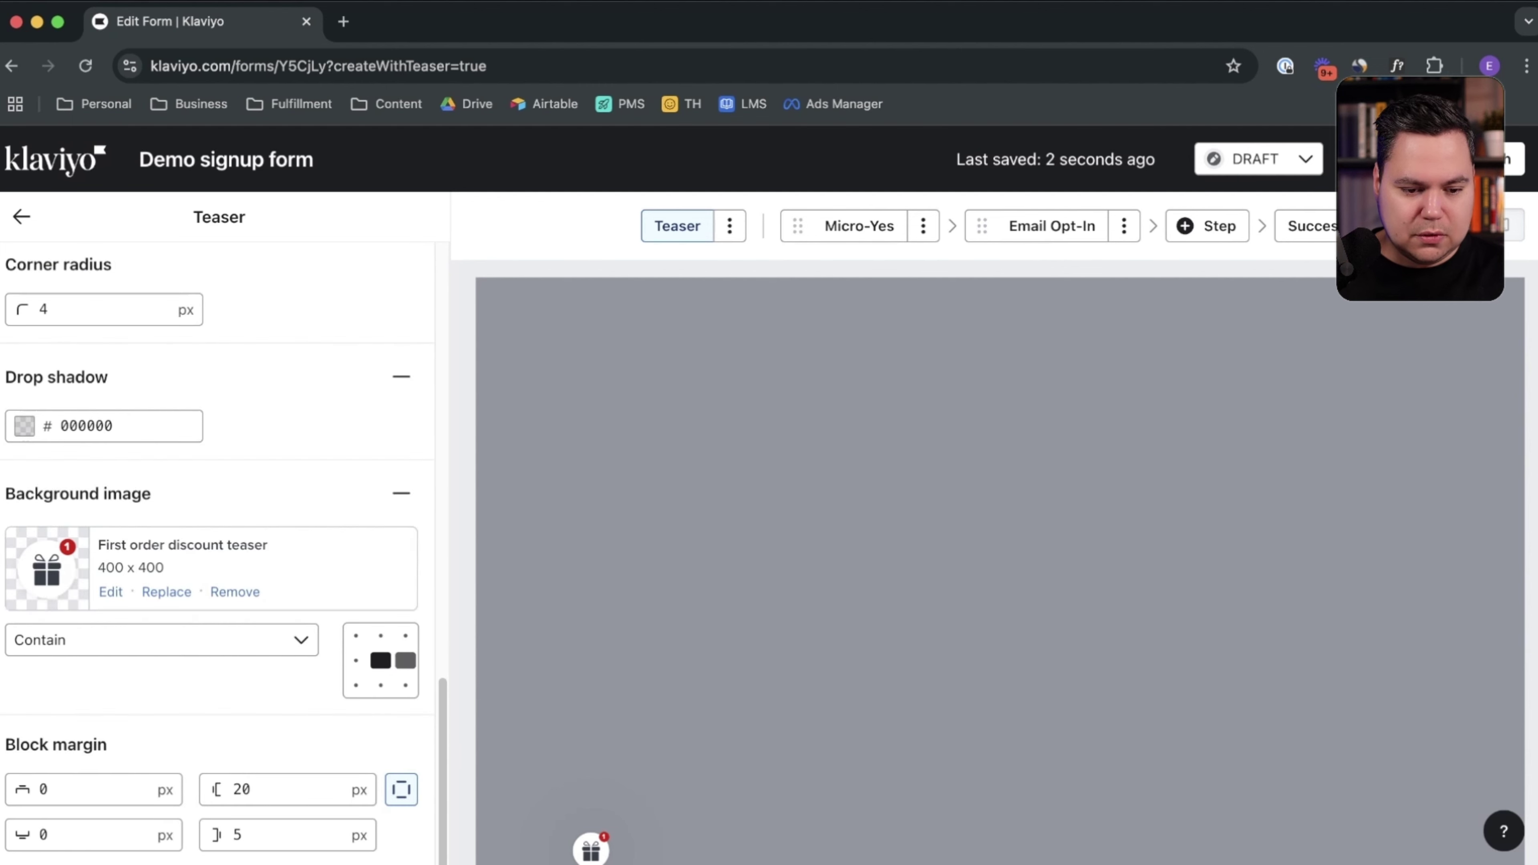
click(235, 591)
Step: Enter "Unlock Your Mystery Discount" as the teaser's text
scroll(218, 545, up, 15)
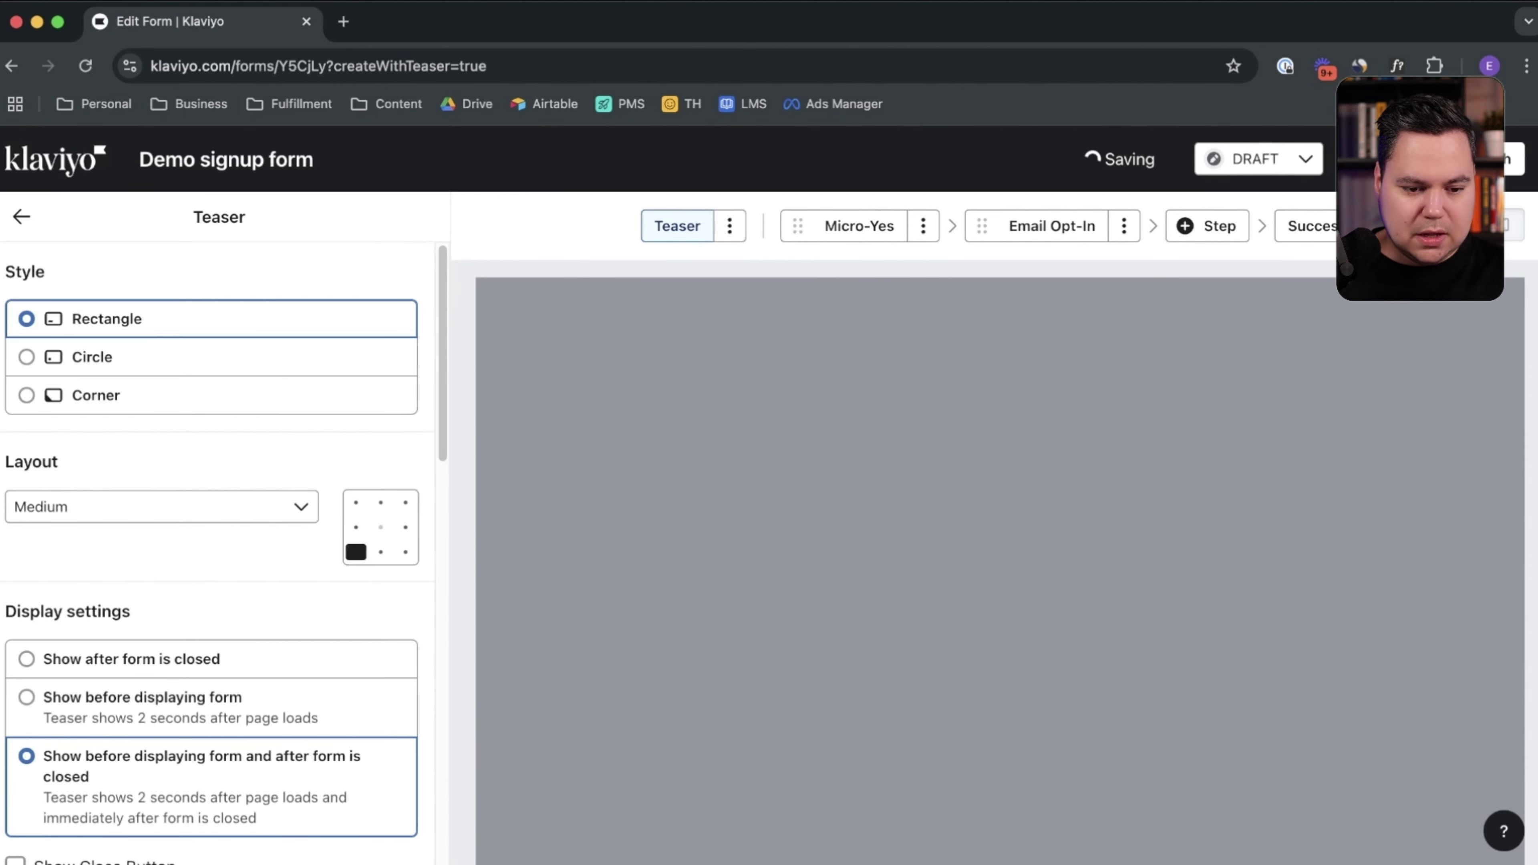
scroll(218, 545, down, 8)
text(Mystery Discount)
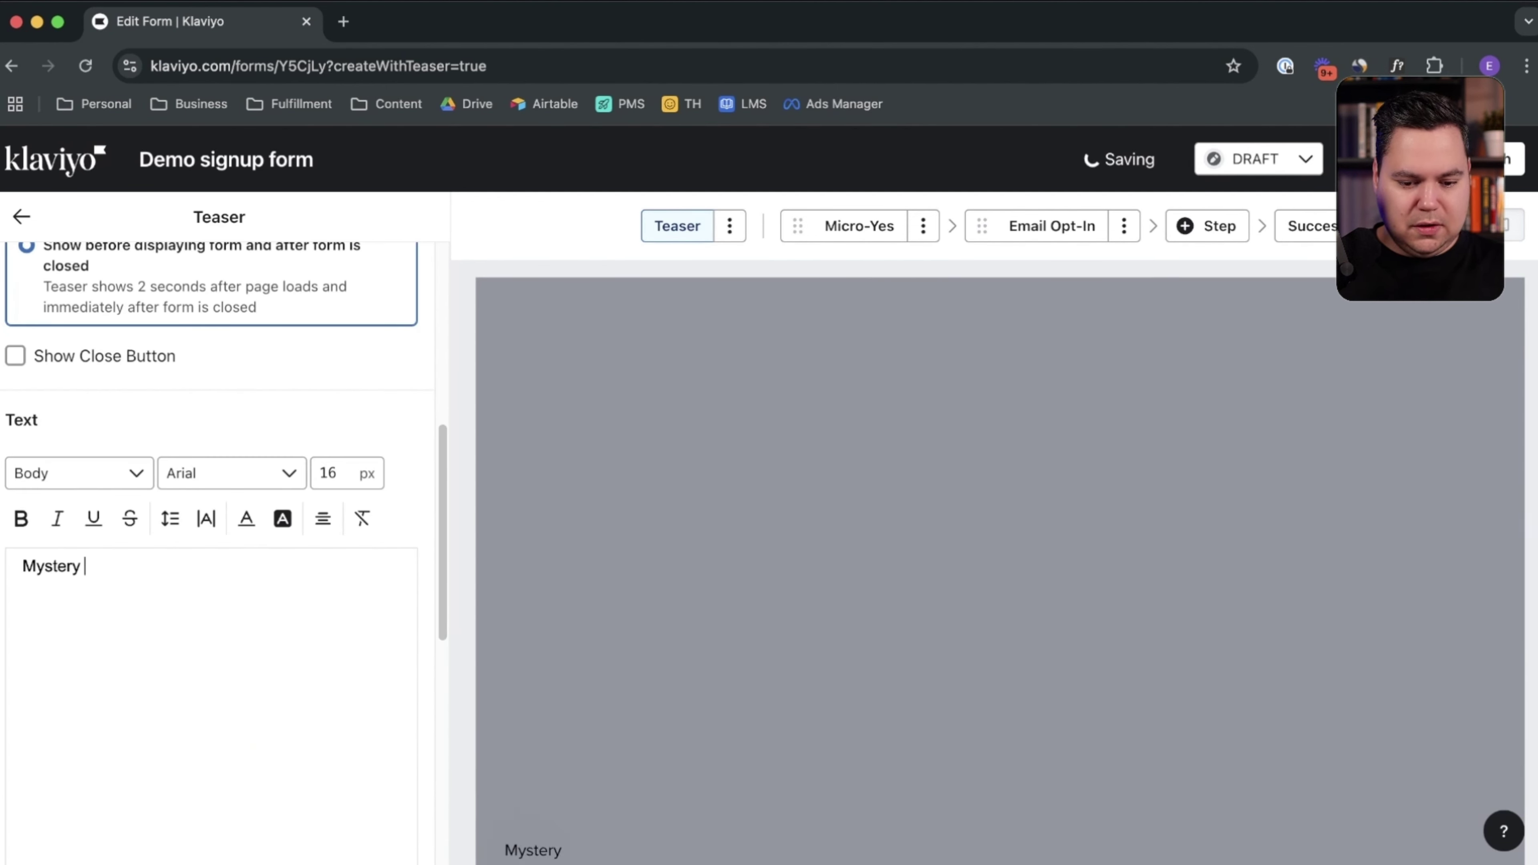
key(super+a)
key(Left)
text(Unlock Your)
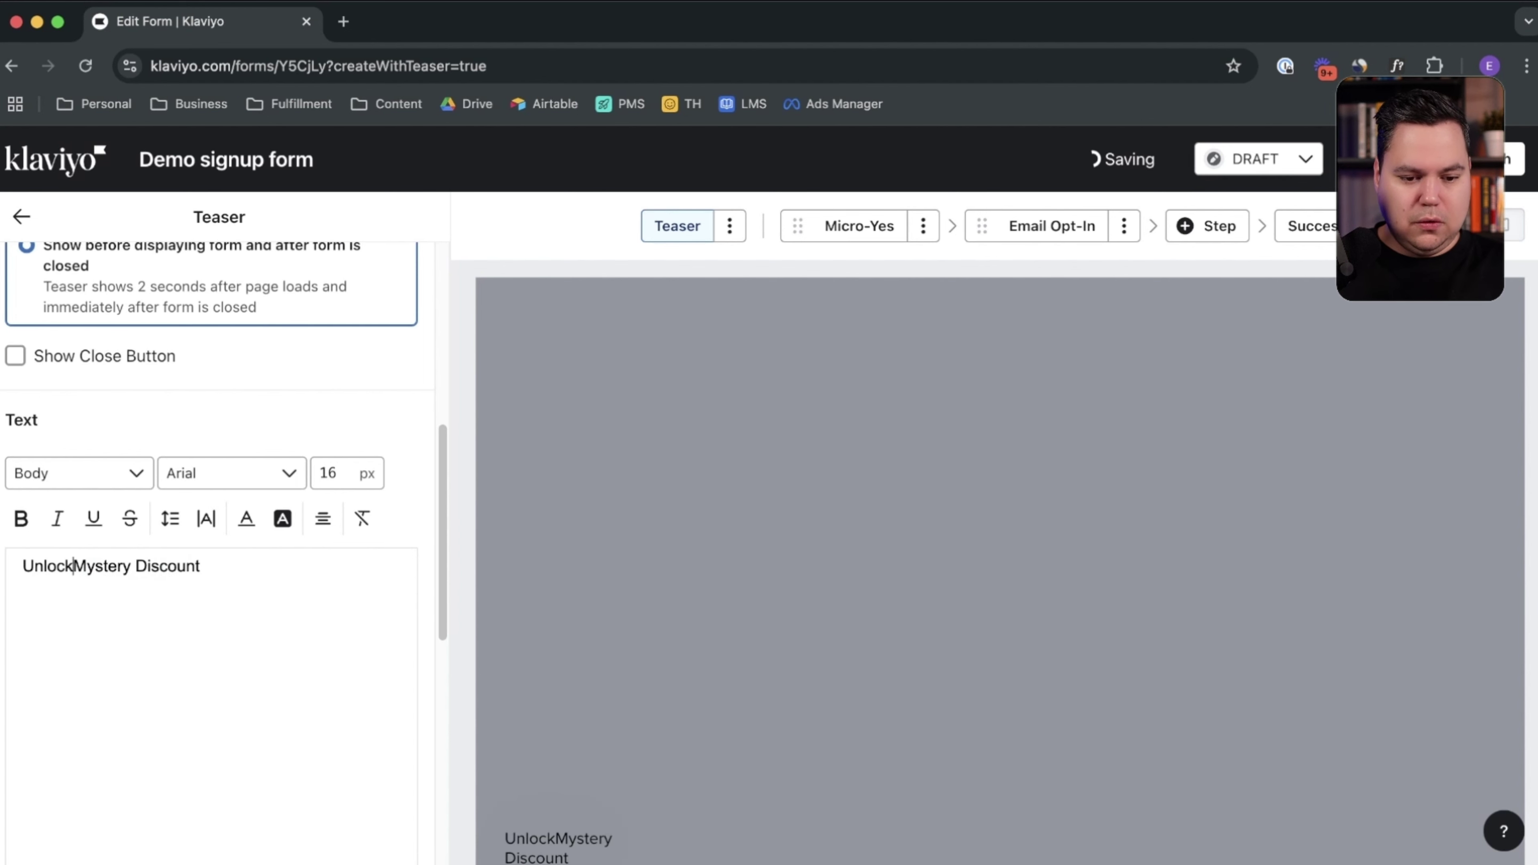
Step: Set the teaser's background color to opaque white, FFFFFF
scroll(218, 545, down, 6)
click(110, 708)
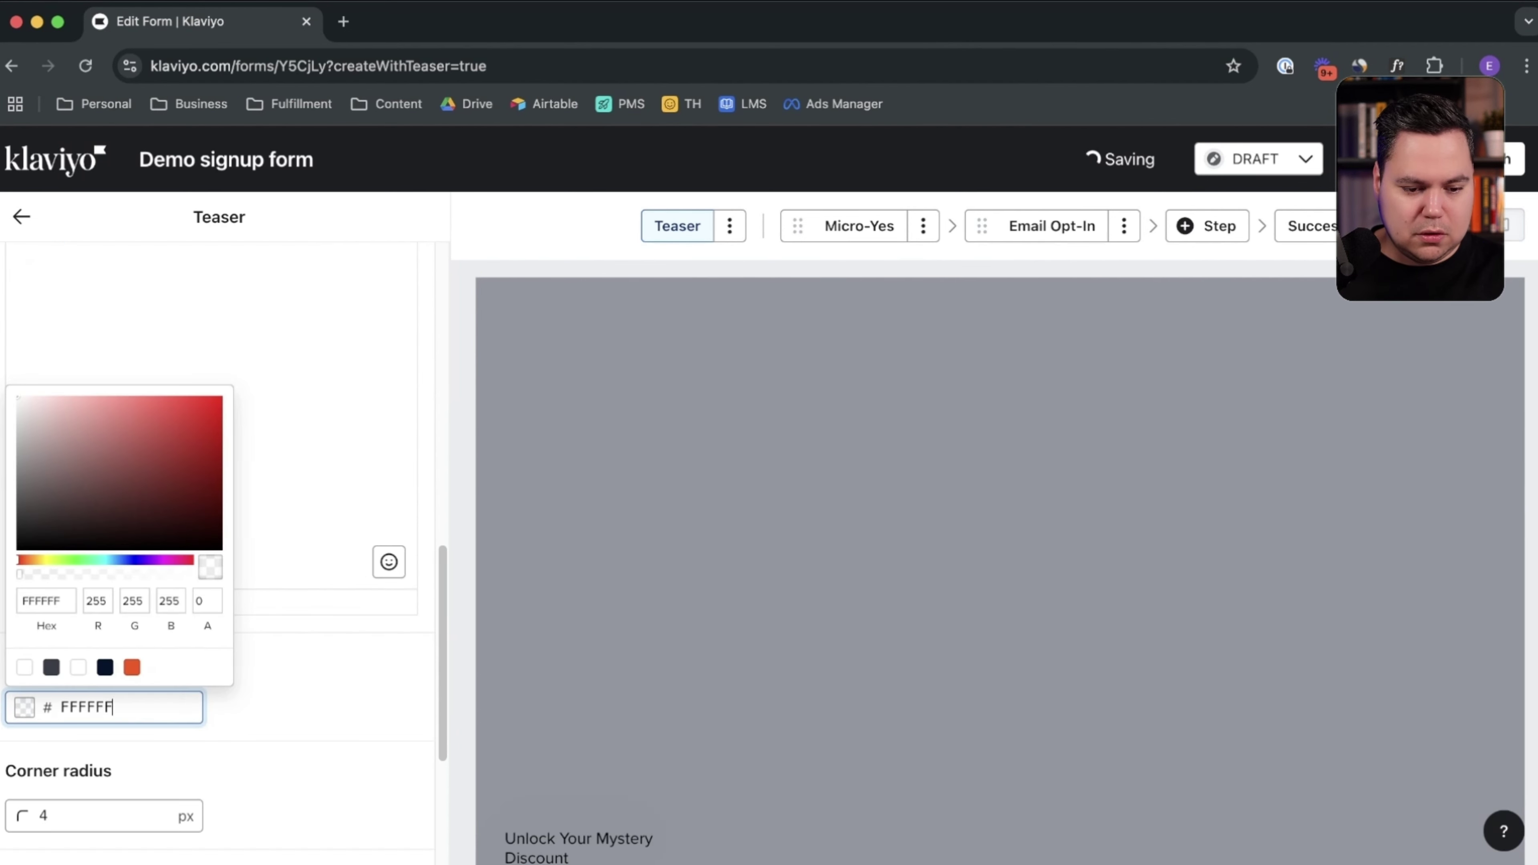
key(BackSpace)
key(BackSpace)
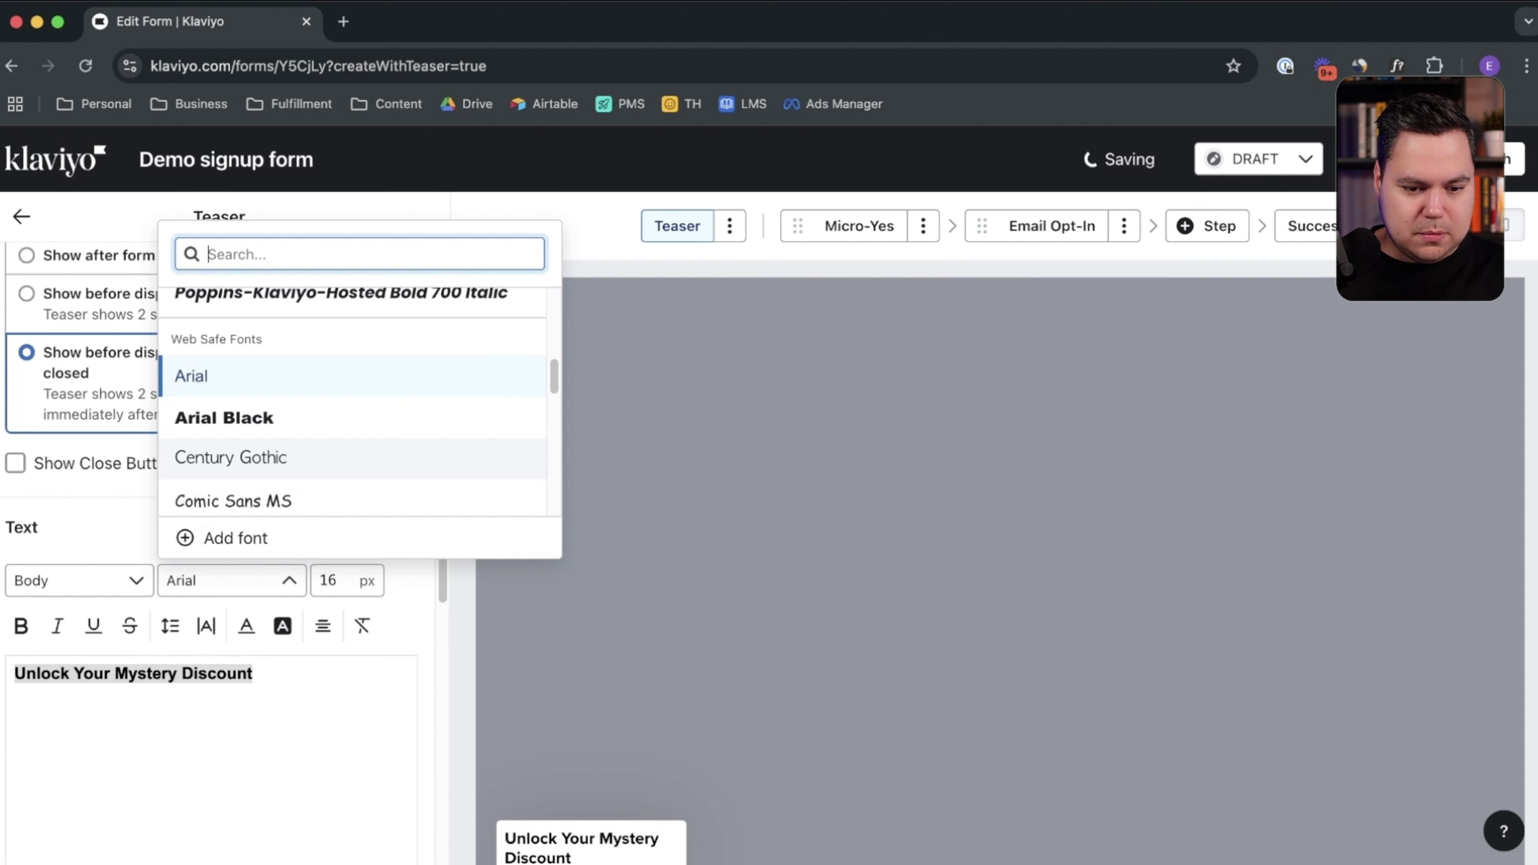
Step: Format the teaser text in the Kanit-Klaviyo-Hosted Bold 700 font, centered, at a size of 20 px
scroll(357, 400, up, 5)
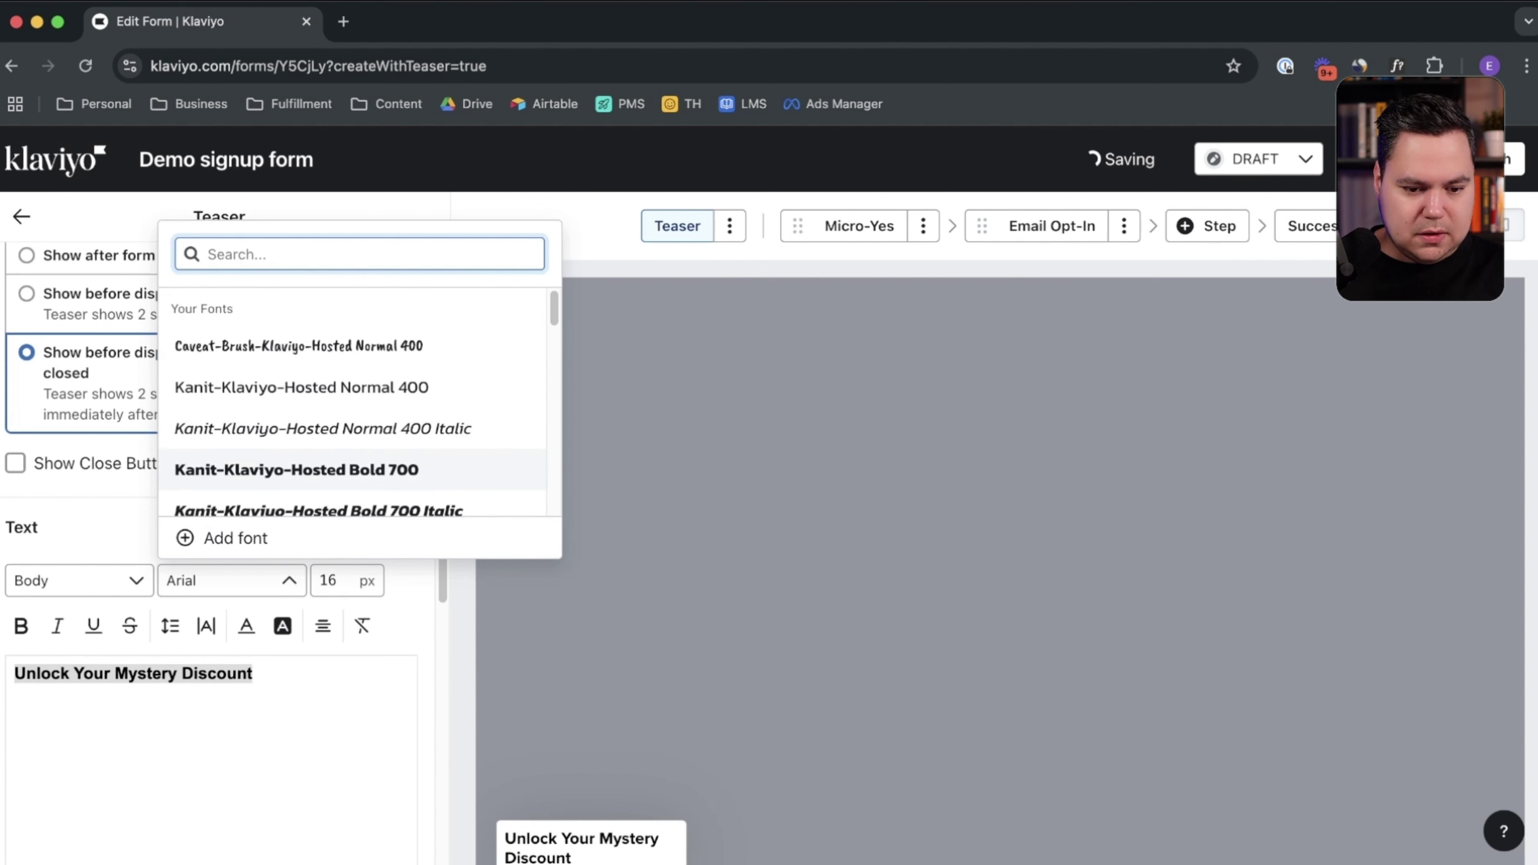
click(296, 457)
click(323, 626)
click(361, 667)
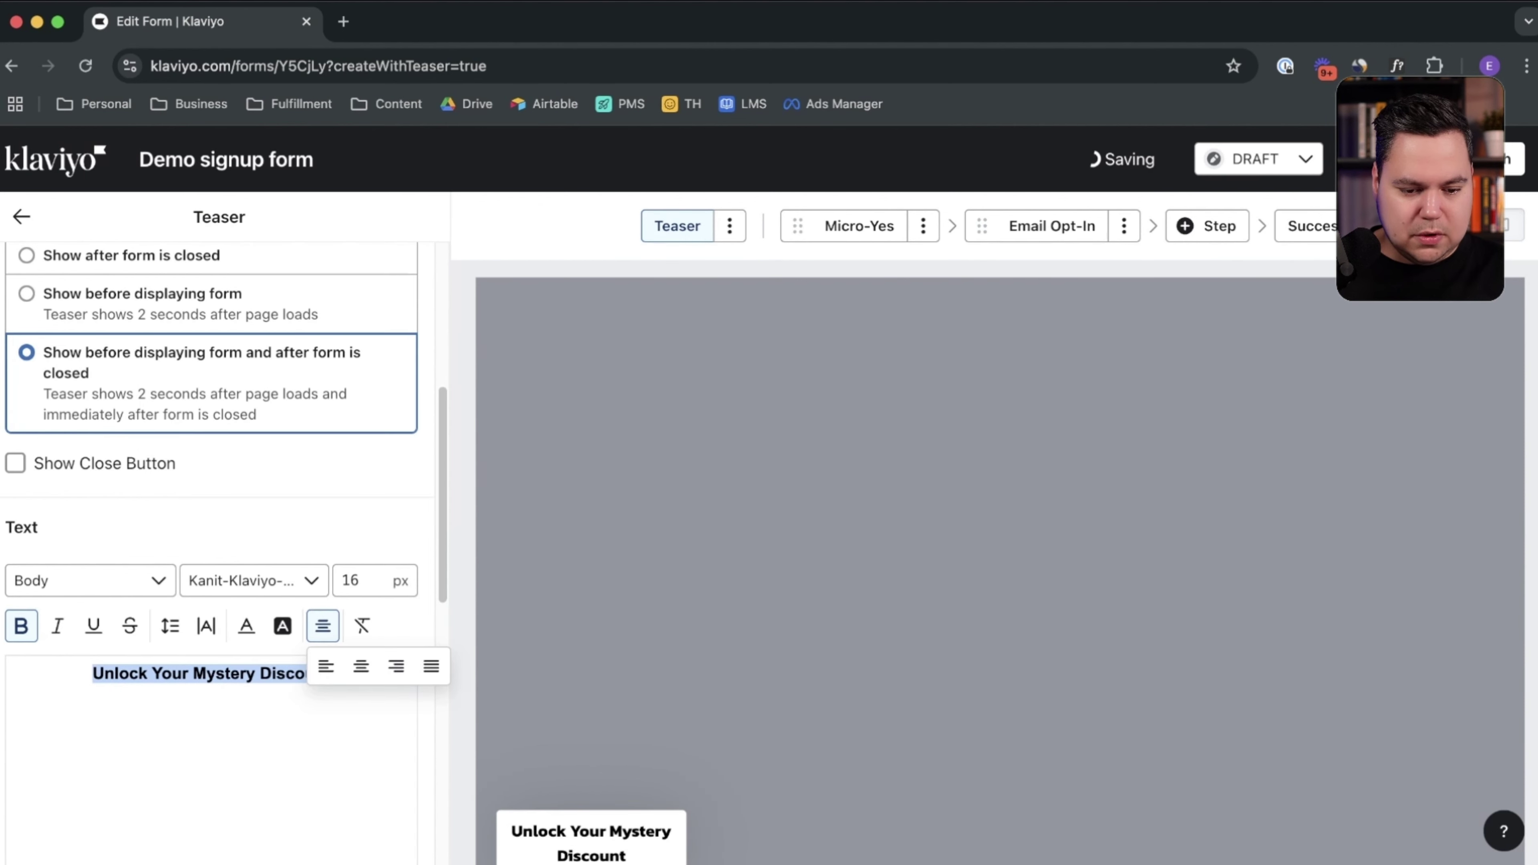
double_click(357, 581)
text(20)
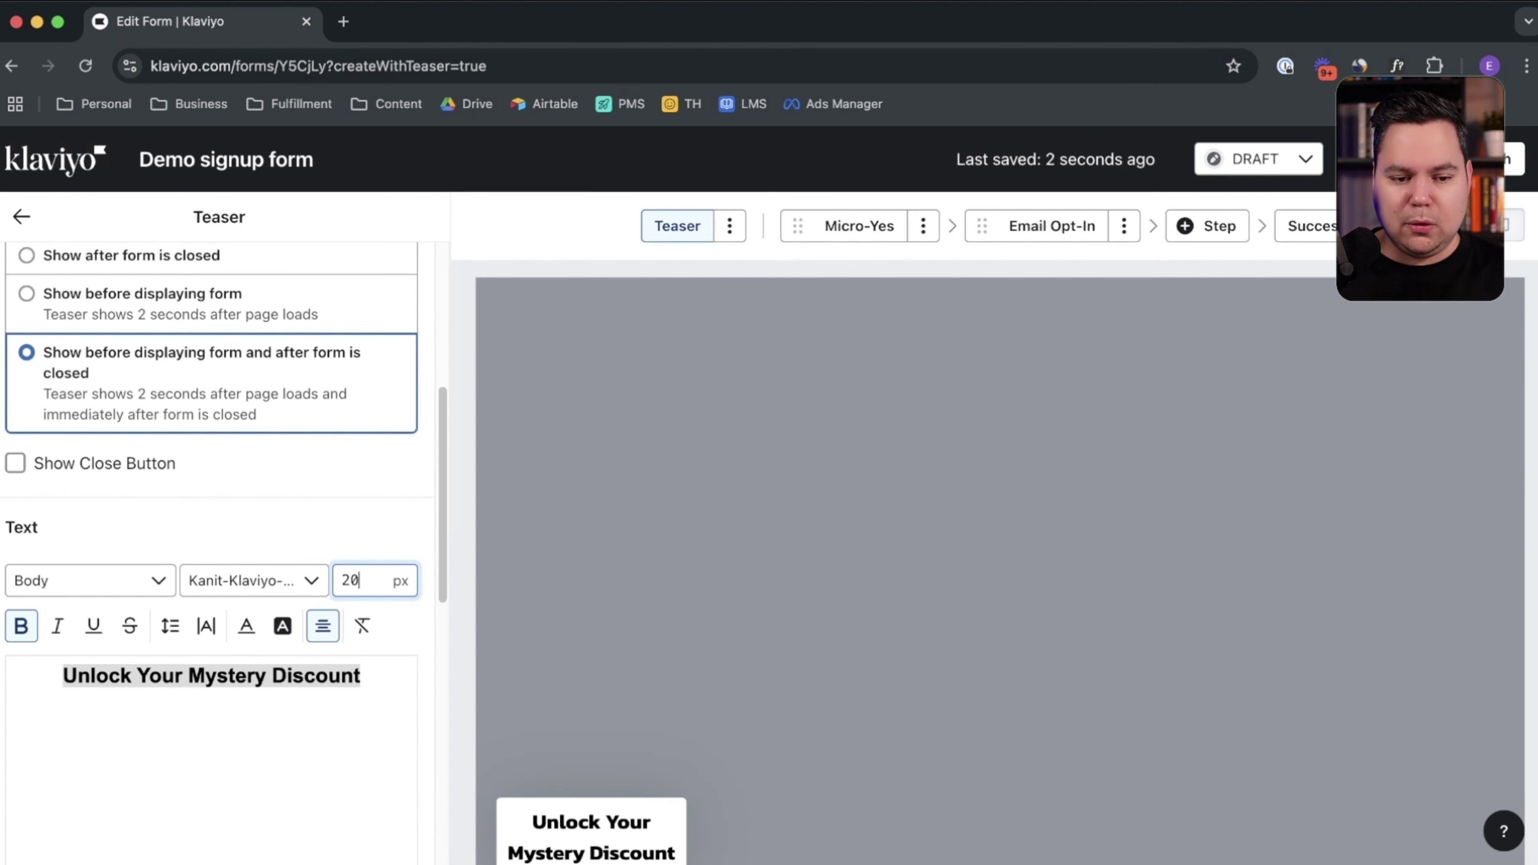
click(361, 676)
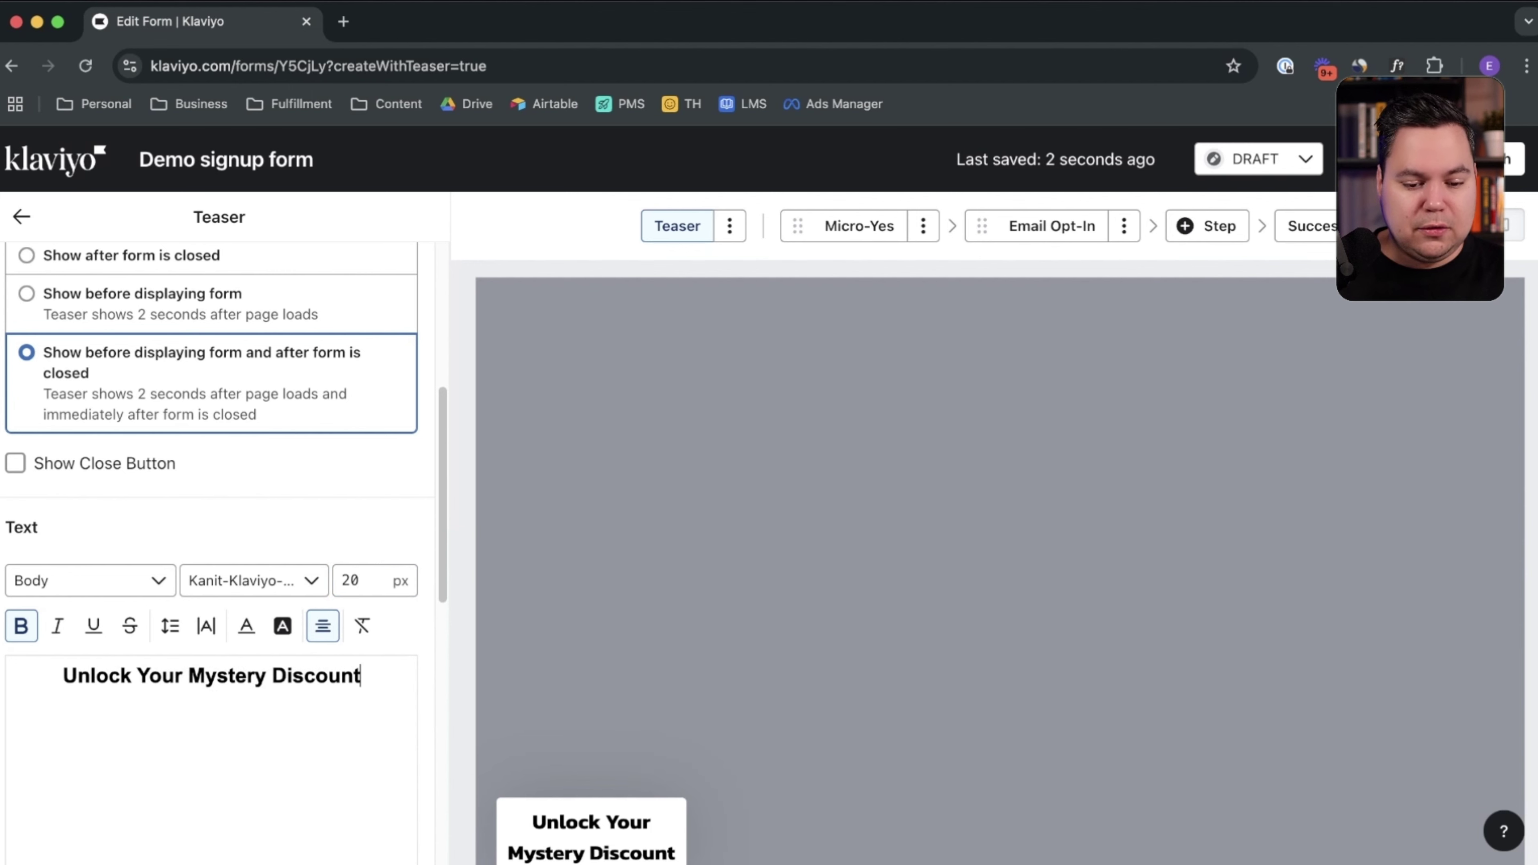
Step: Review the teaser's settings and look through the form's Micro-Yes, Email Opt-In and Success steps
scroll(212, 546, down, 10)
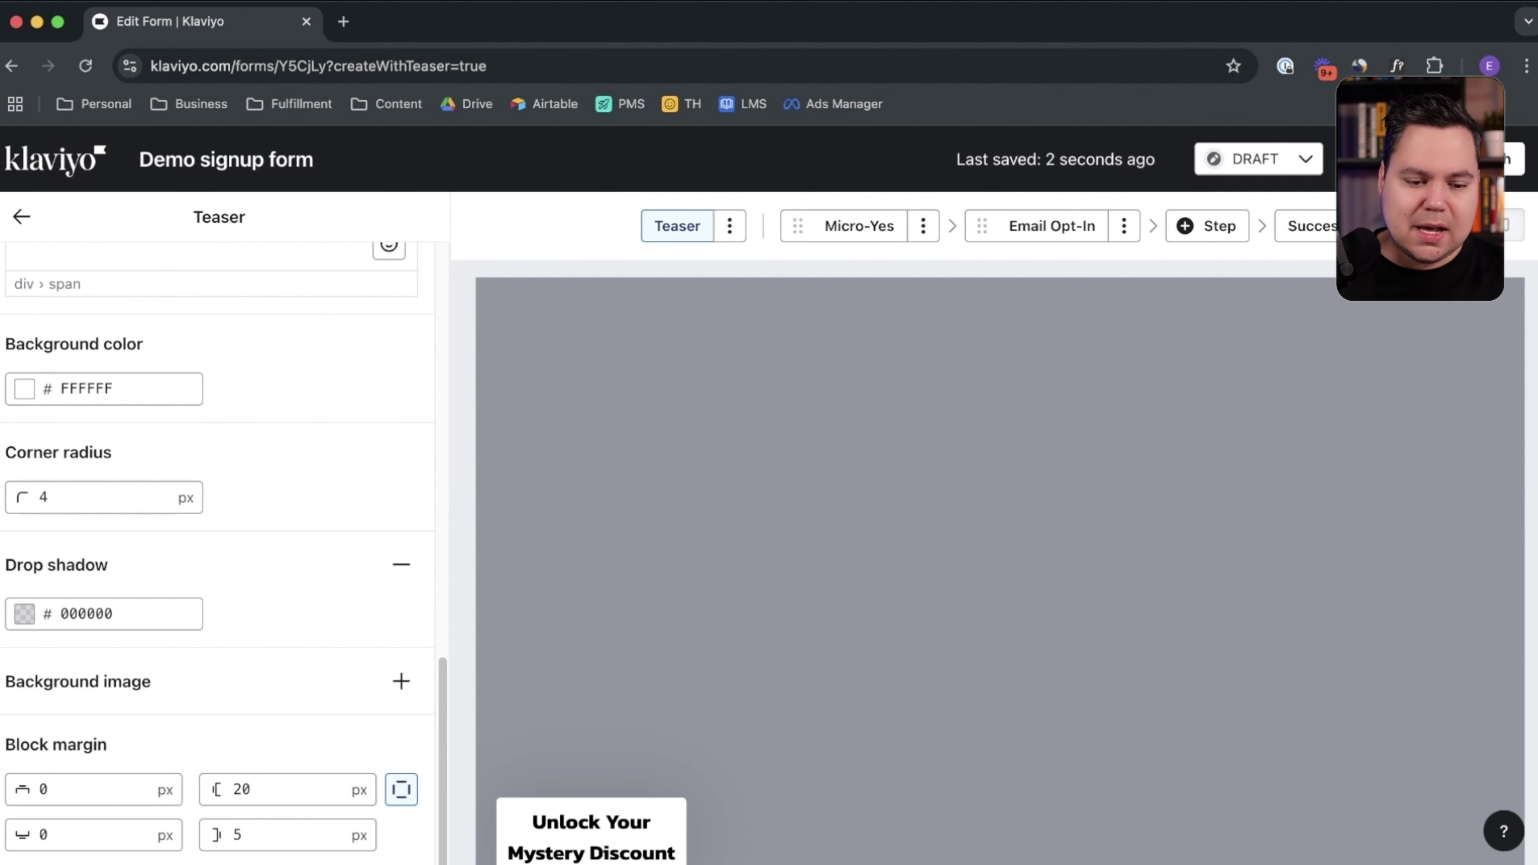
scroll(212, 545, up, 10)
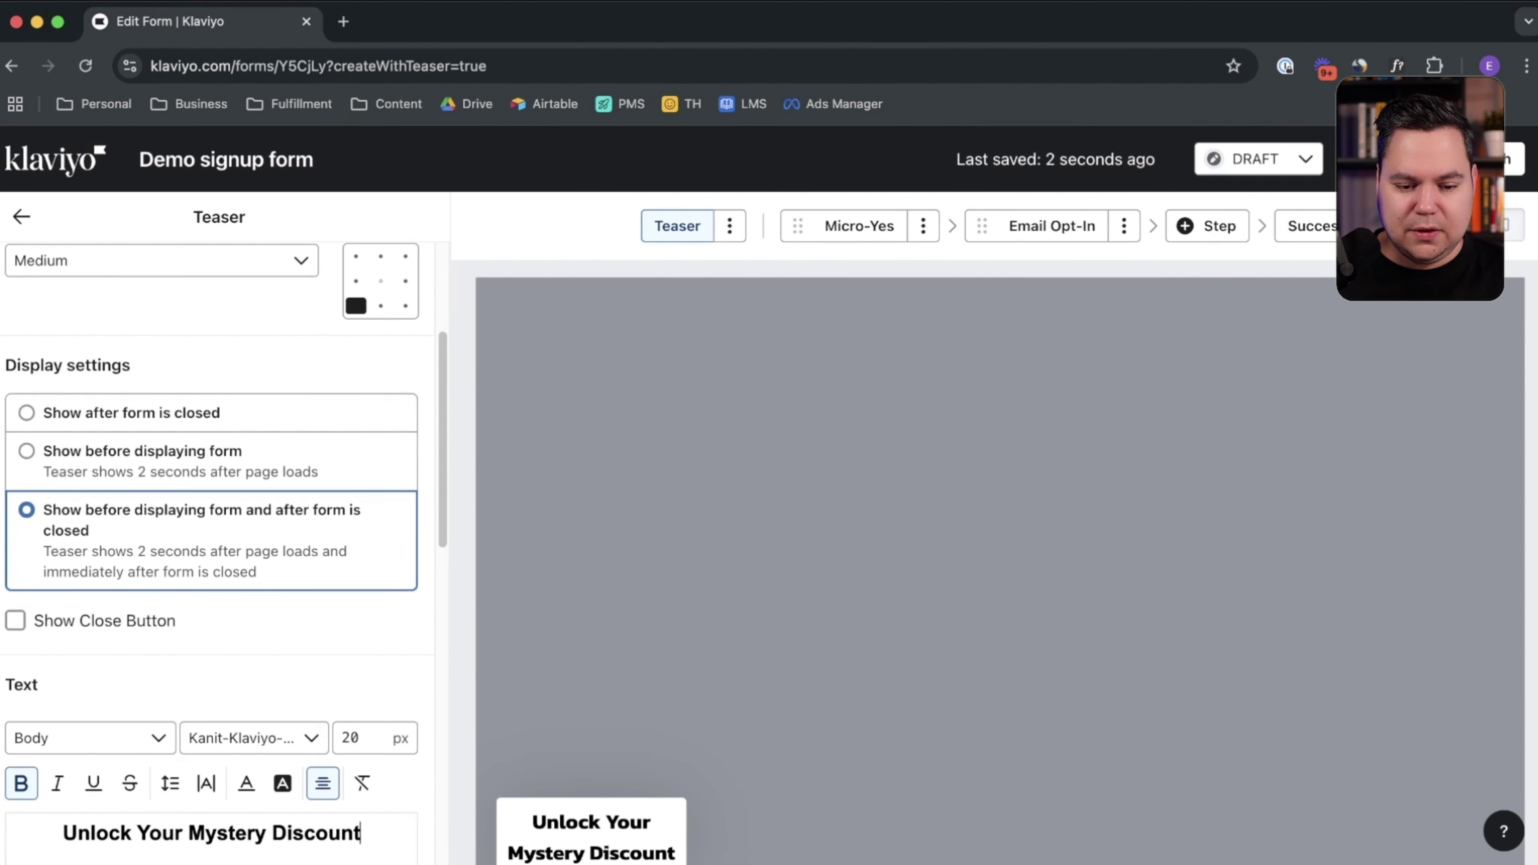
scroll(212, 485, down, 3)
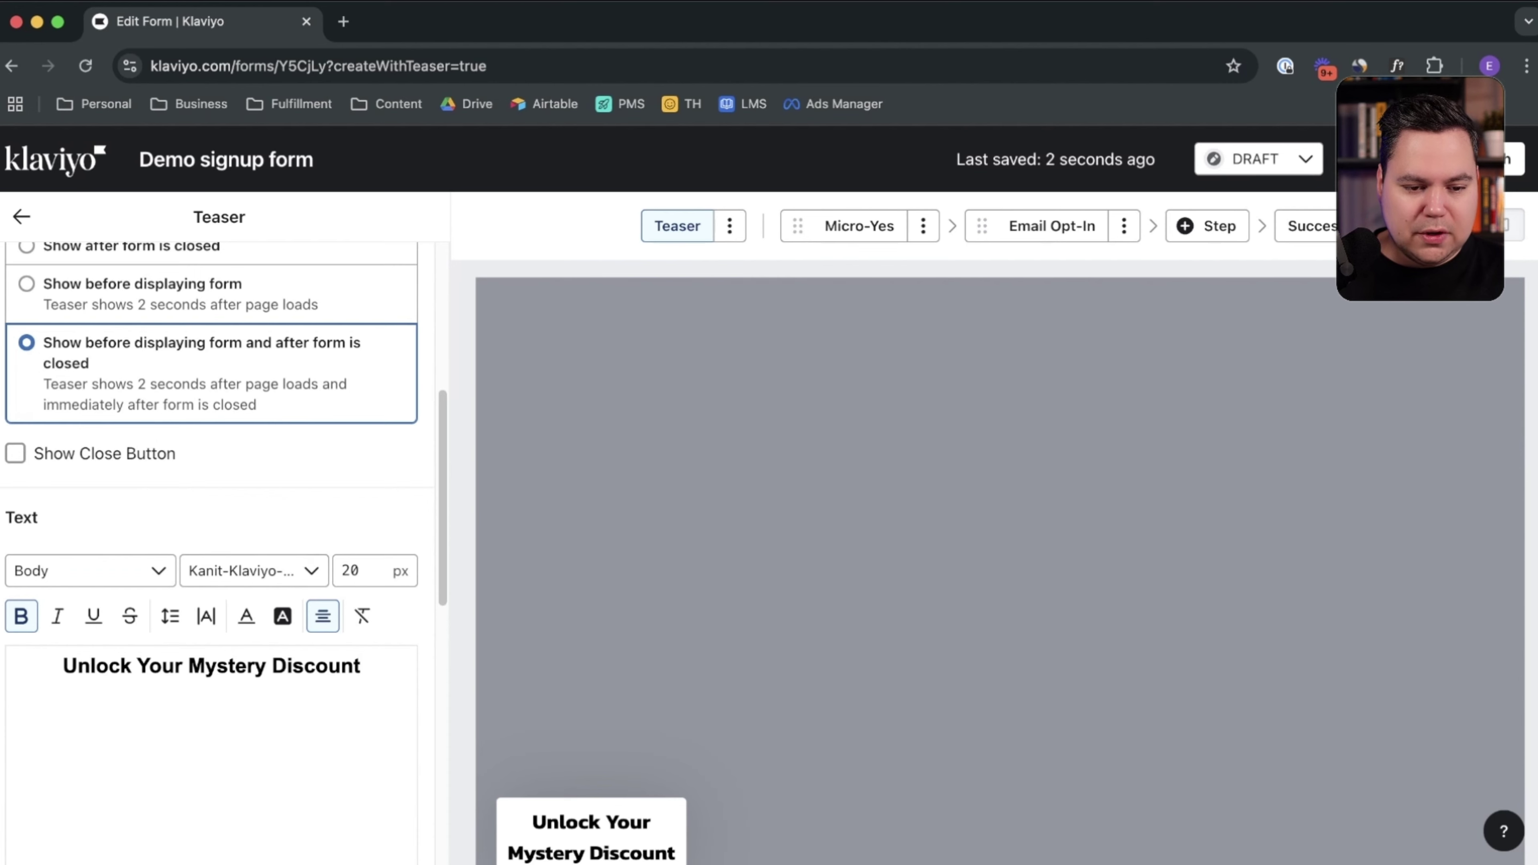
scroll(212, 484, up, 5)
click(21, 217)
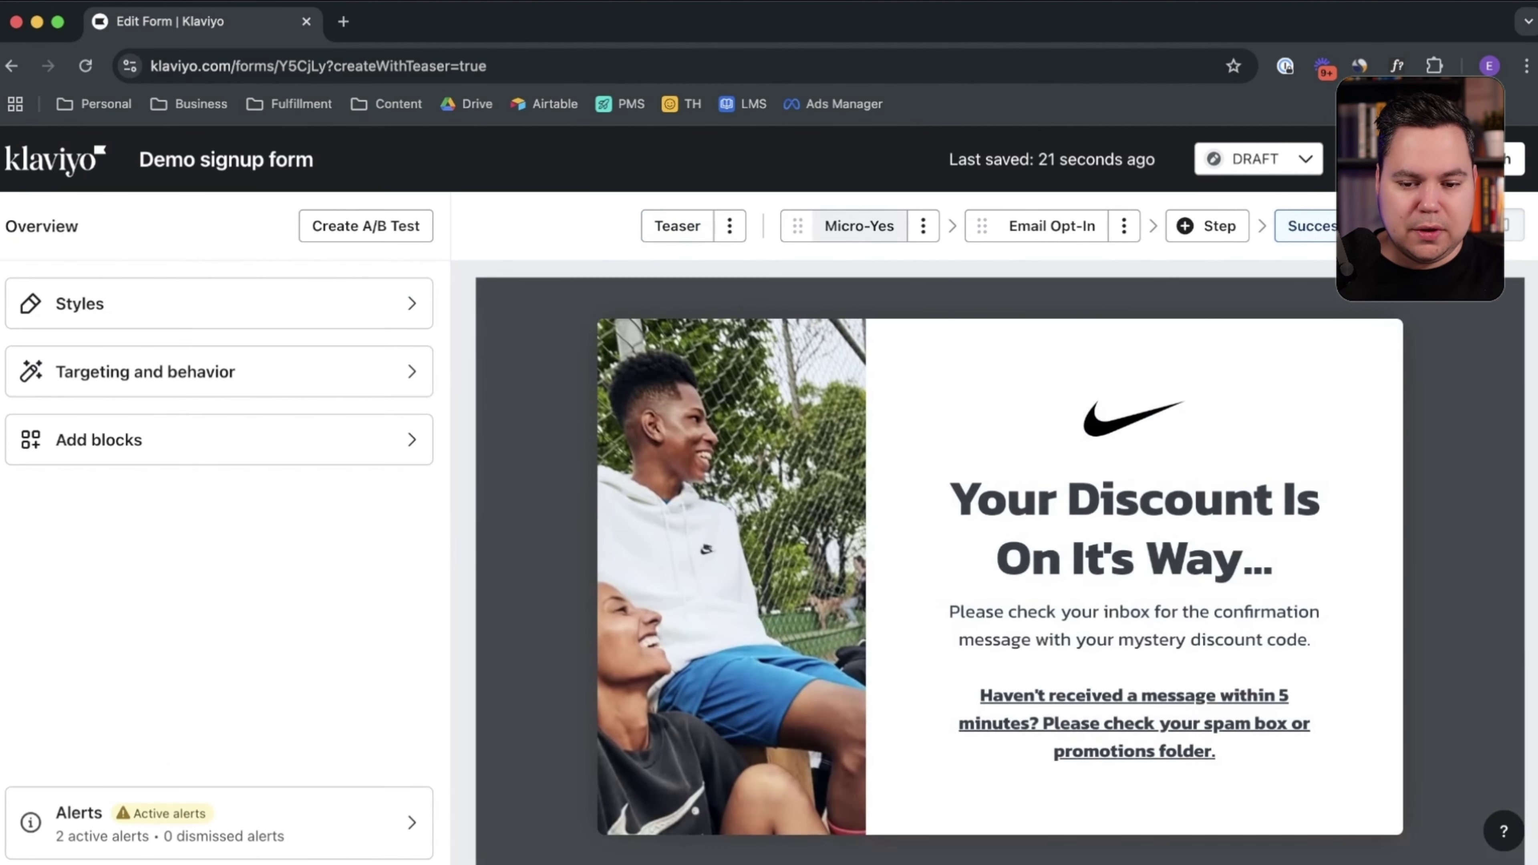
click(859, 225)
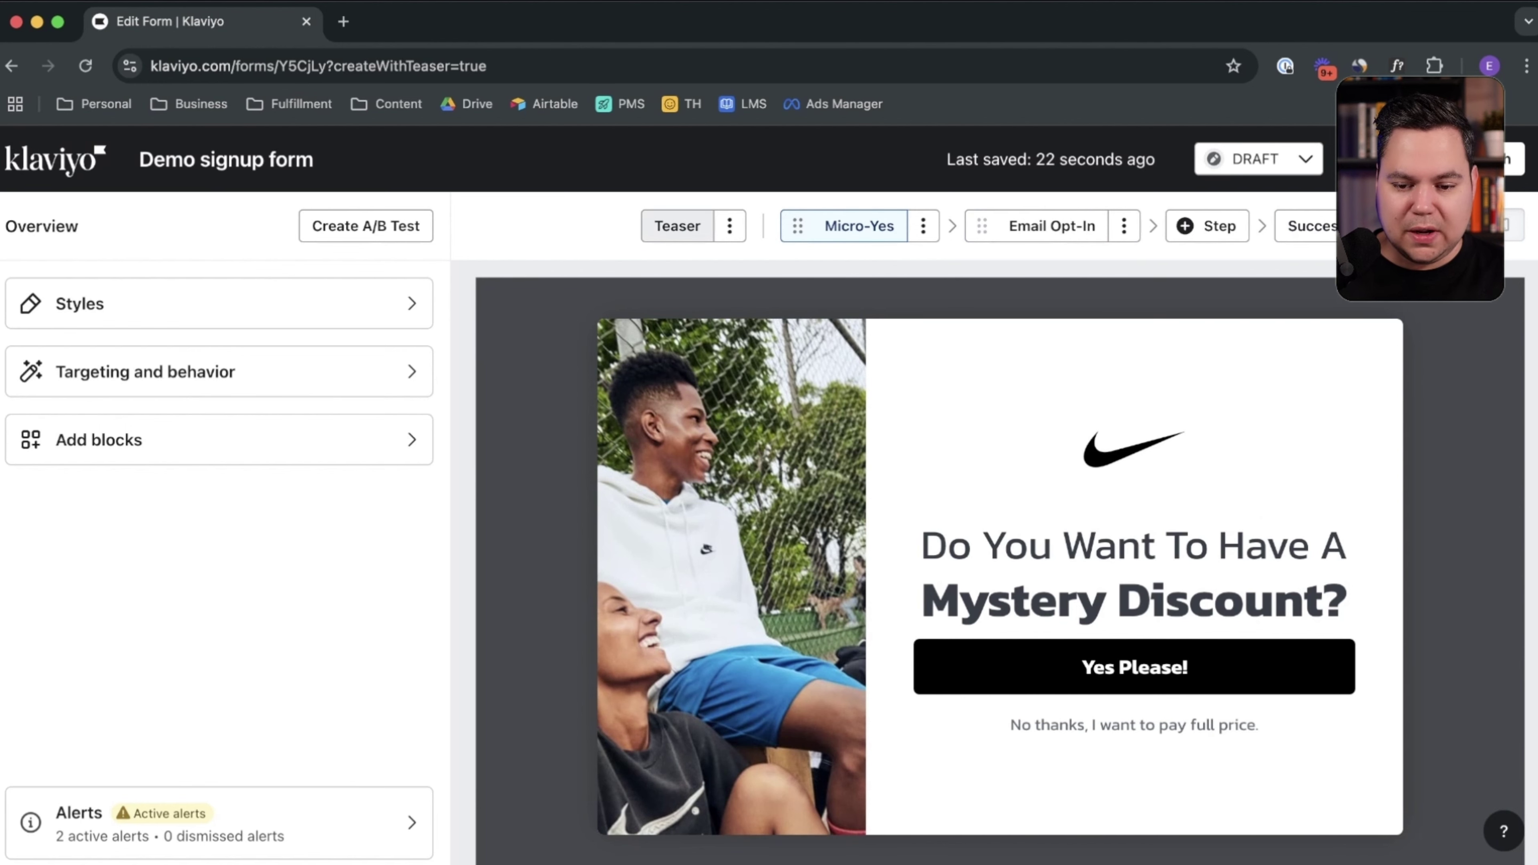
click(677, 225)
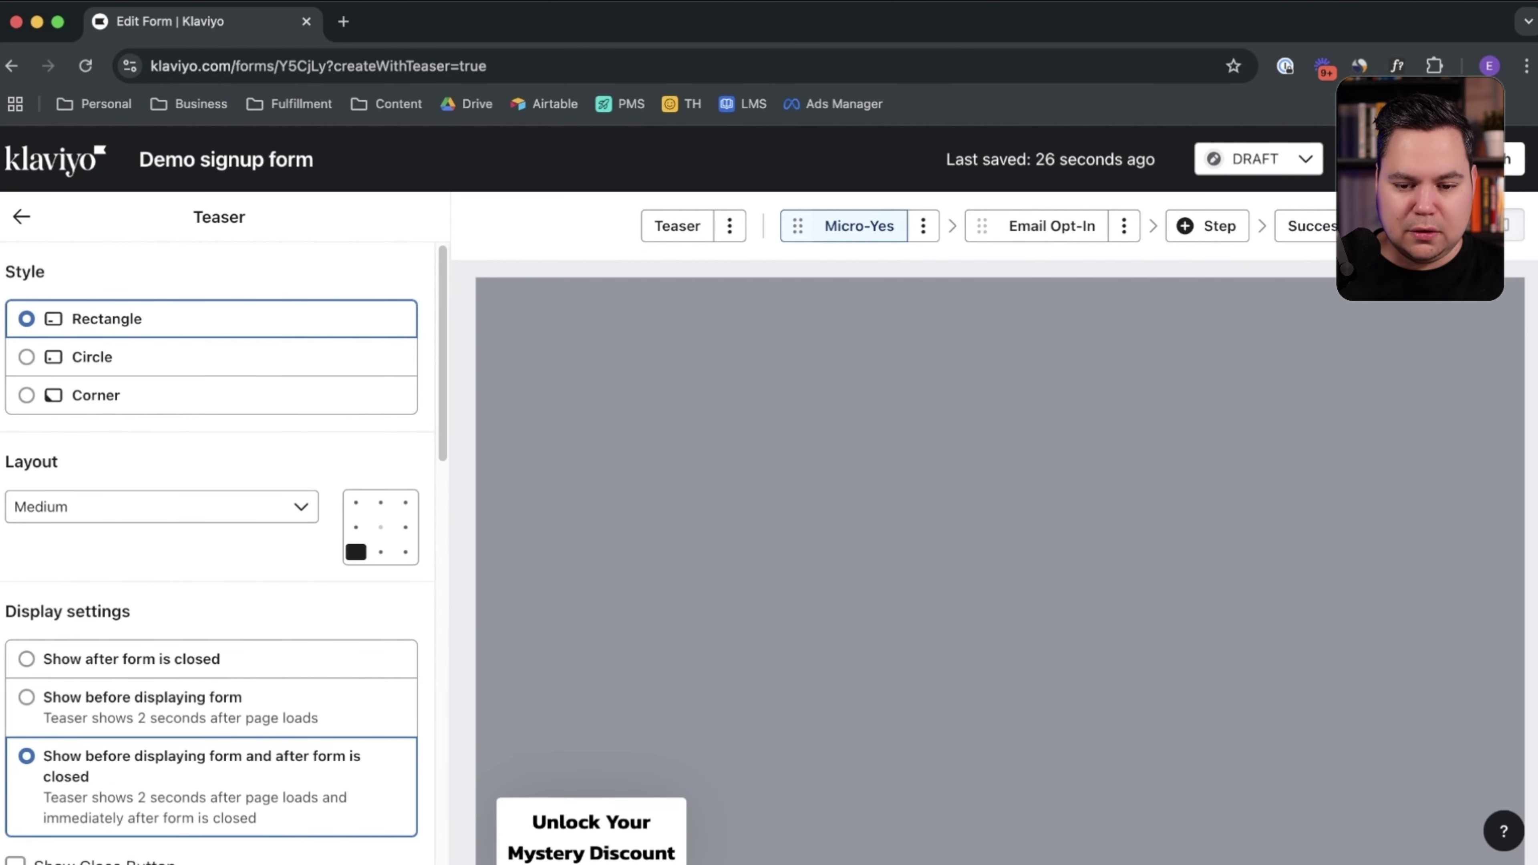
click(859, 226)
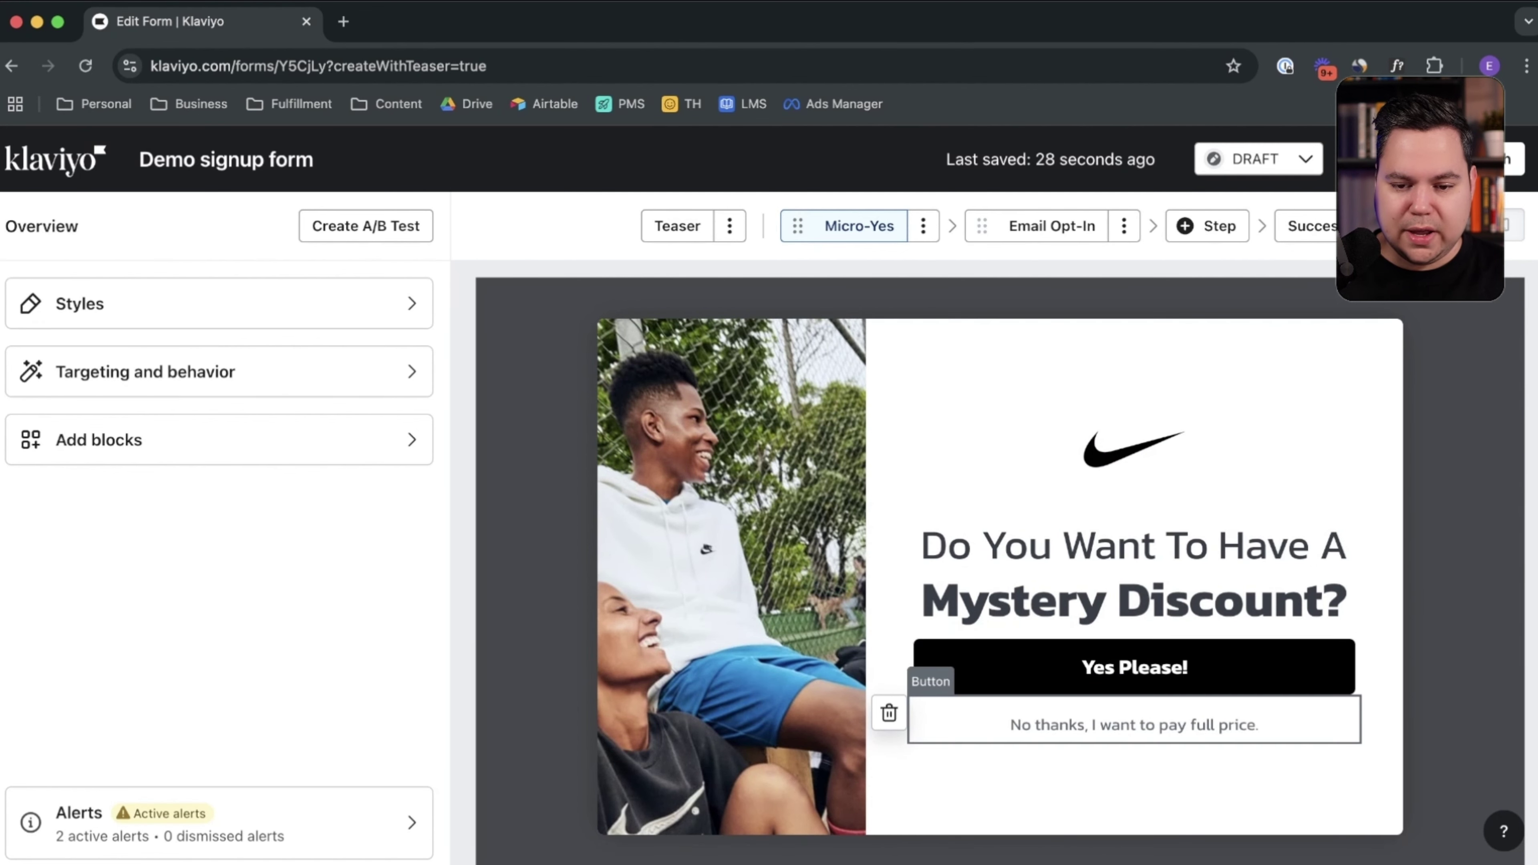
click(1051, 225)
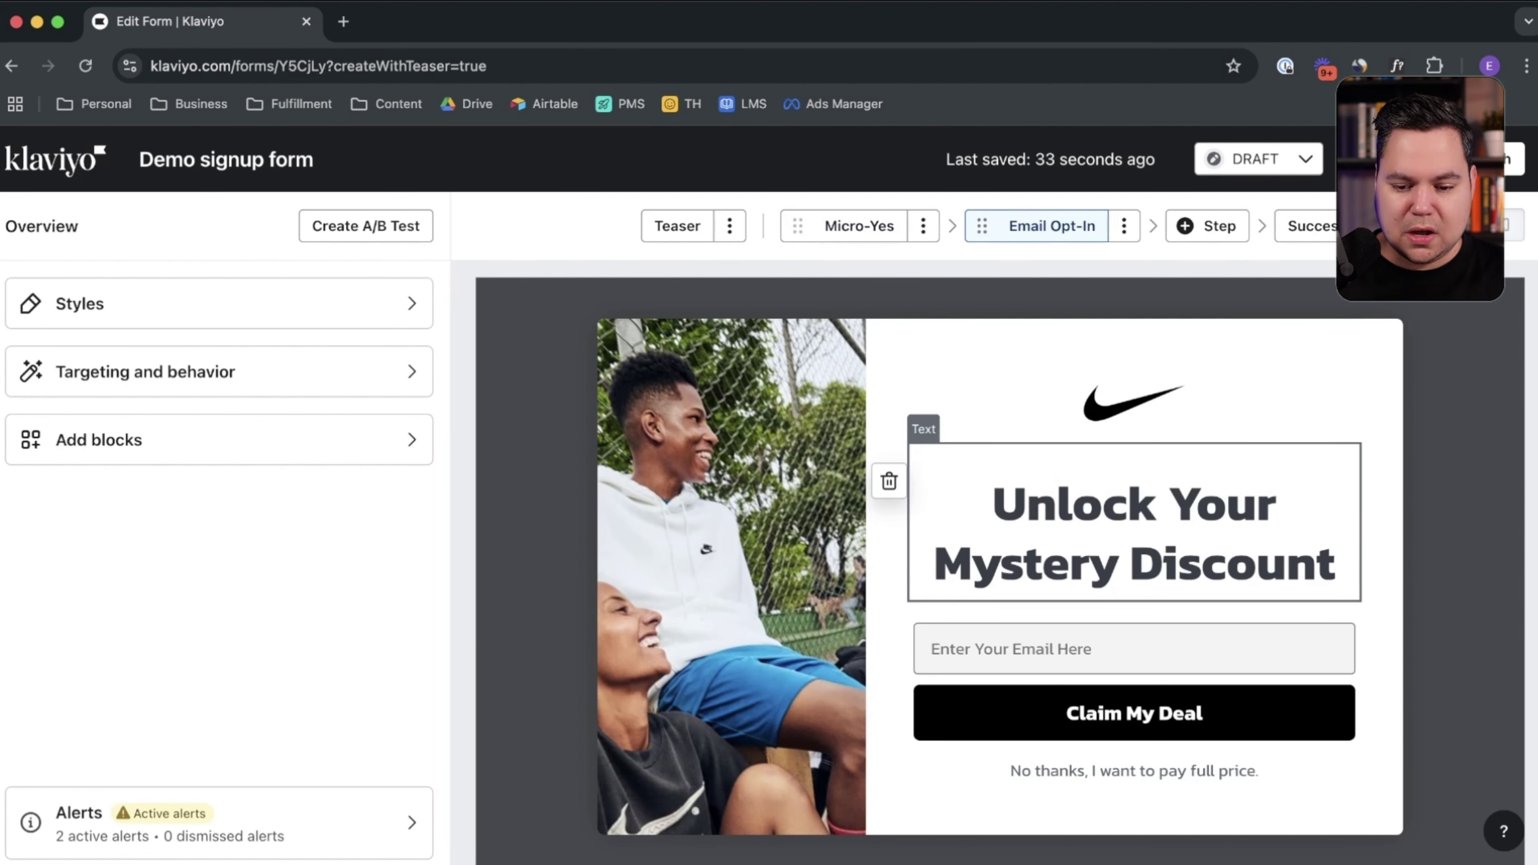
click(1311, 226)
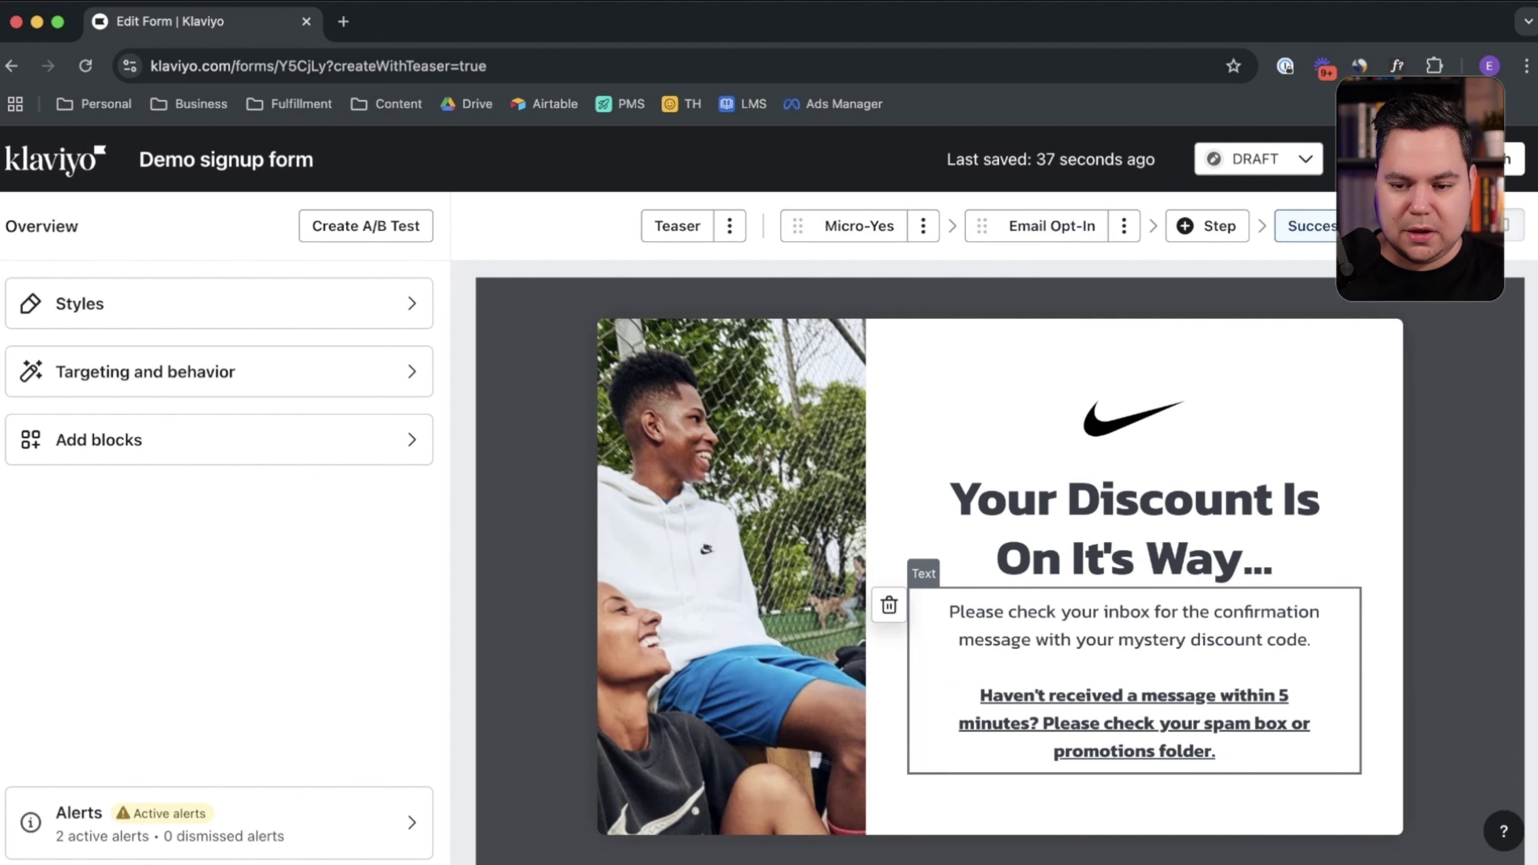
Step: Exit the form editor and clone Demo signup form to this account under the name "Demo signup form mobile"
click(1408, 158)
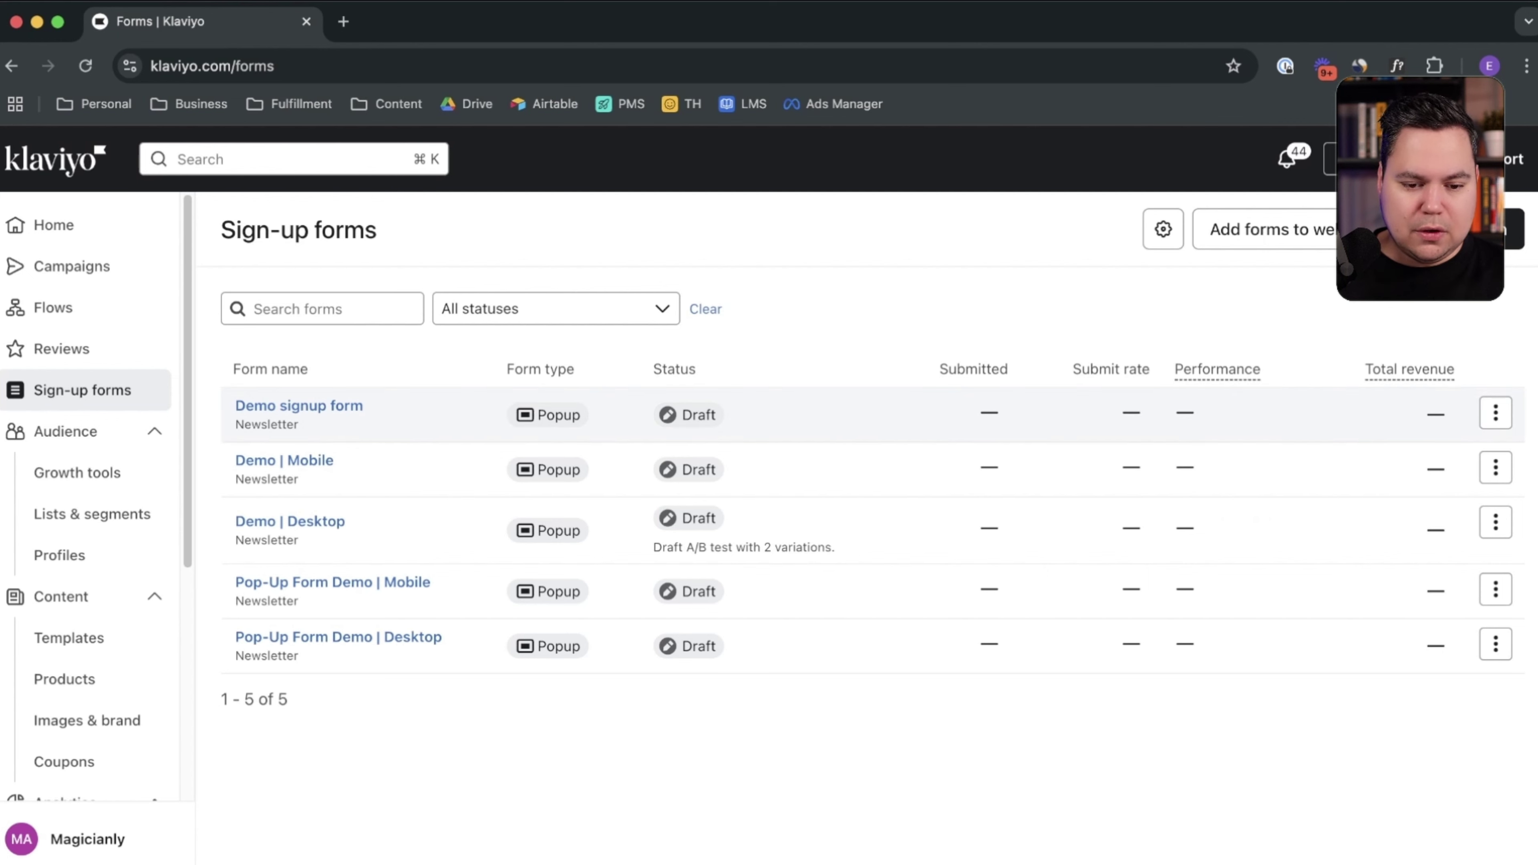
click(1496, 412)
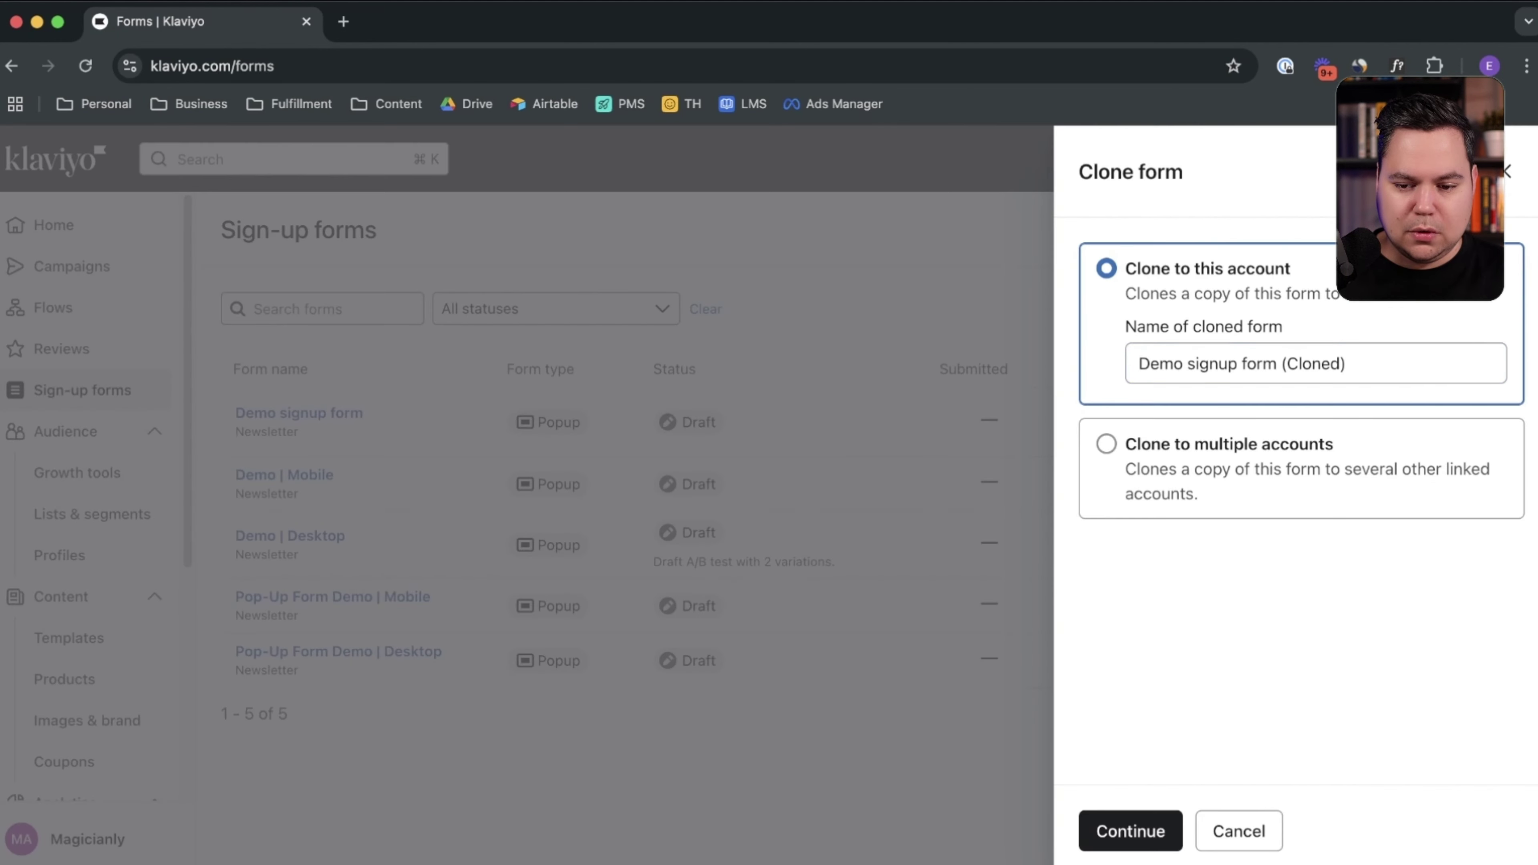
click(1257, 364)
key(super+a)
text(Demo signup fo)
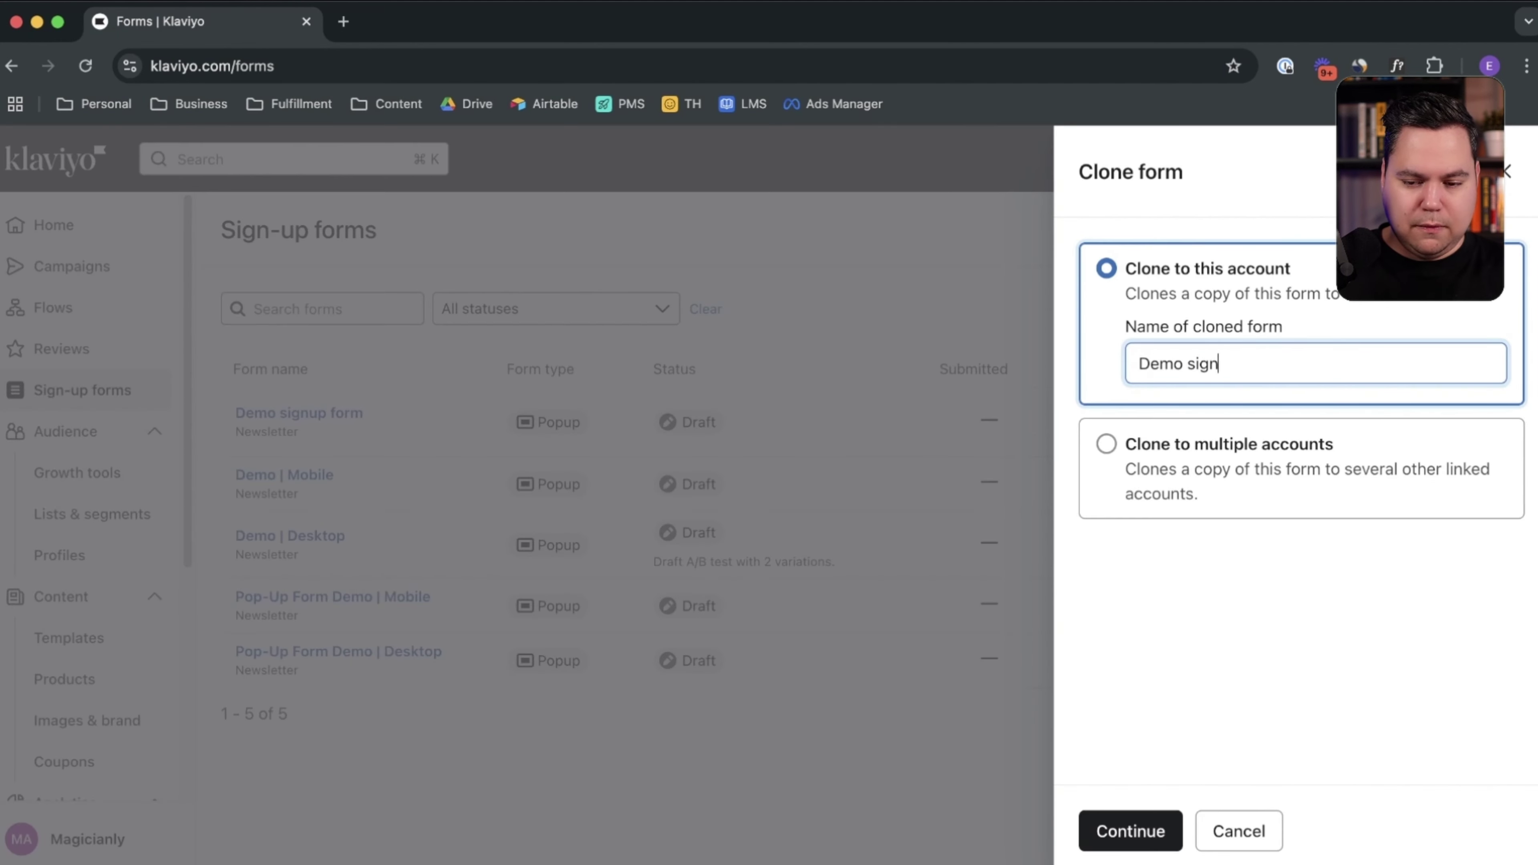
text(rm mobile)
key(Return)
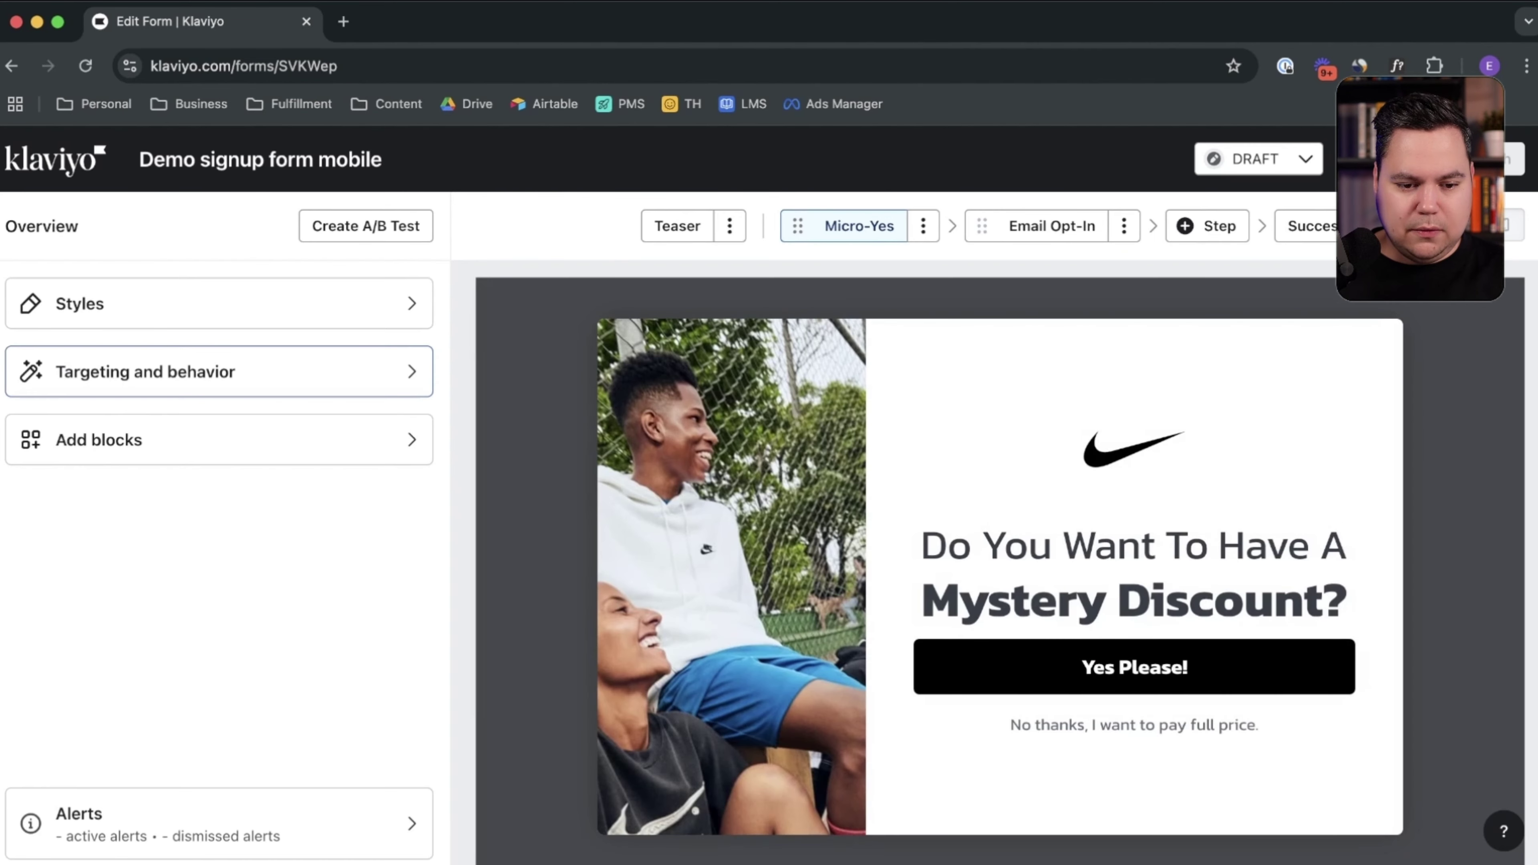
Step: Set the cloned form's targeting and behavior to display on mobile only
click(219, 371)
scroll(219, 563, down, 15)
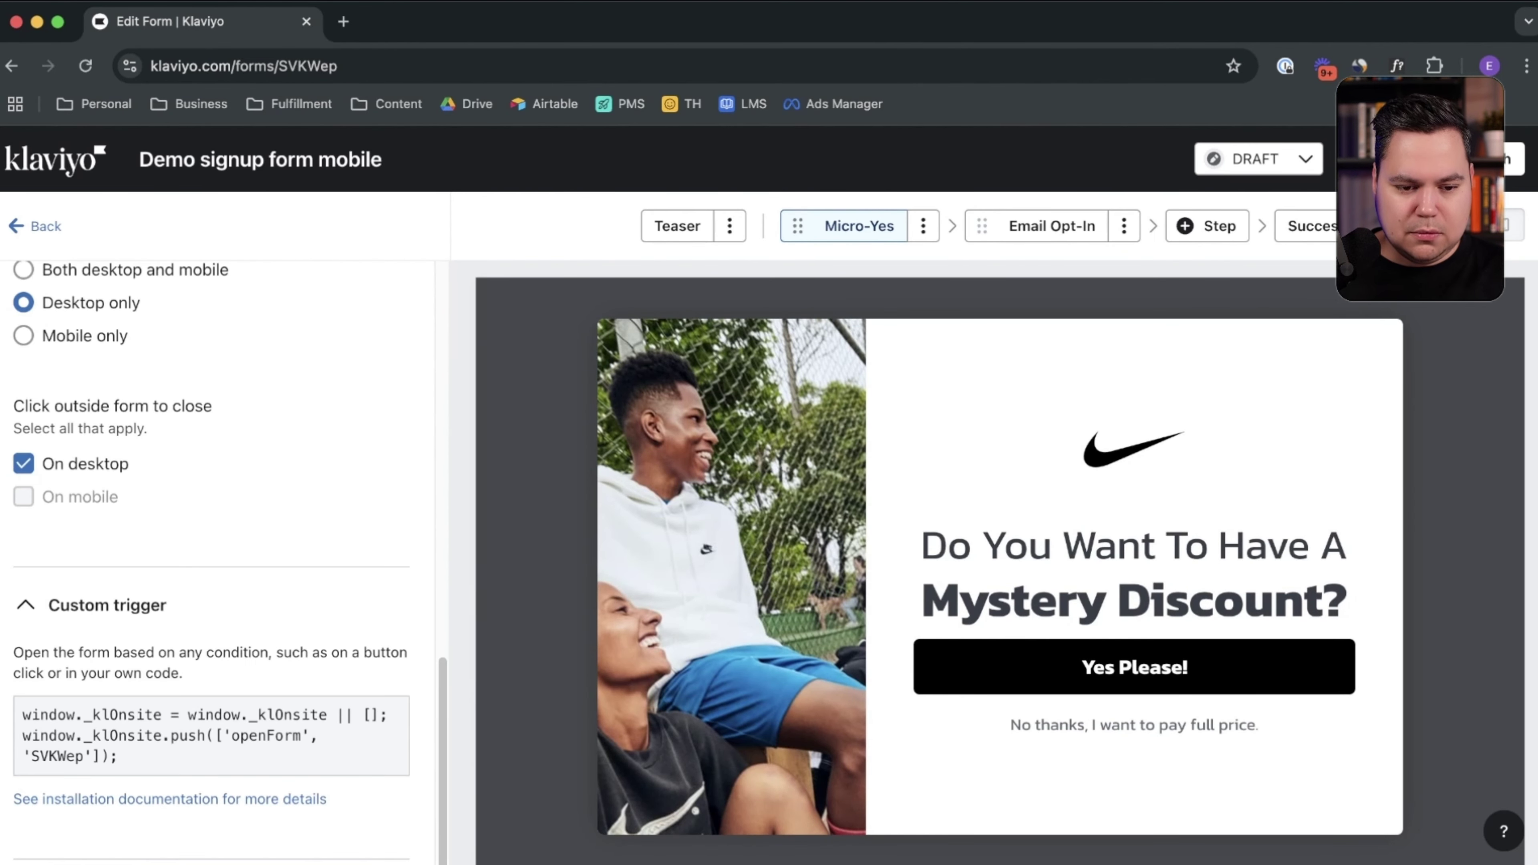
scroll(219, 563, up, 1)
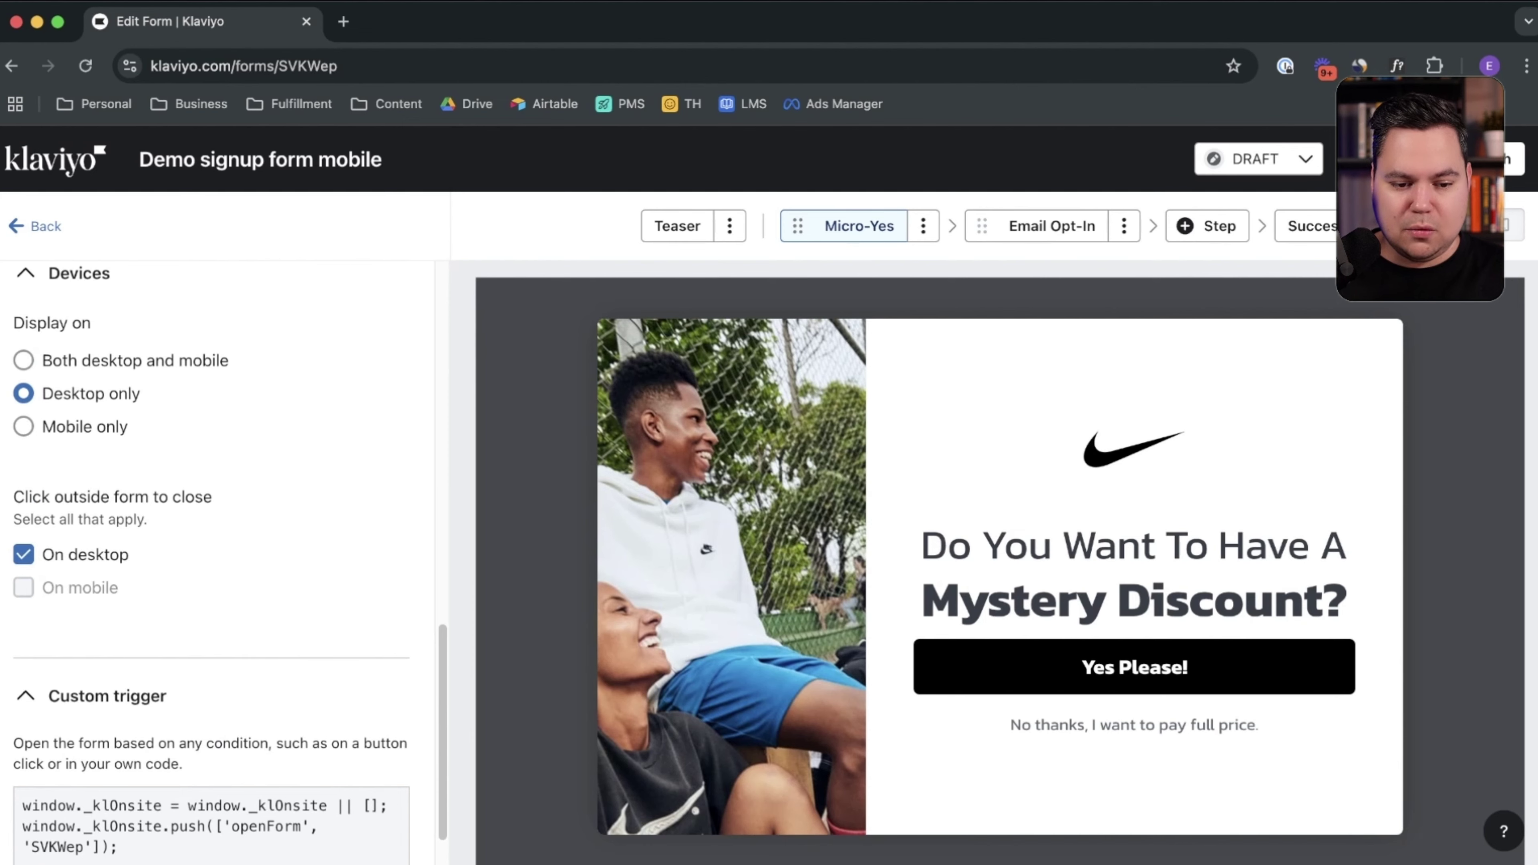
click(23, 427)
Step: Turn off the timing rule that shows the form when a visitor is exiting the page, and return to the overview
scroll(218, 546, up, 6)
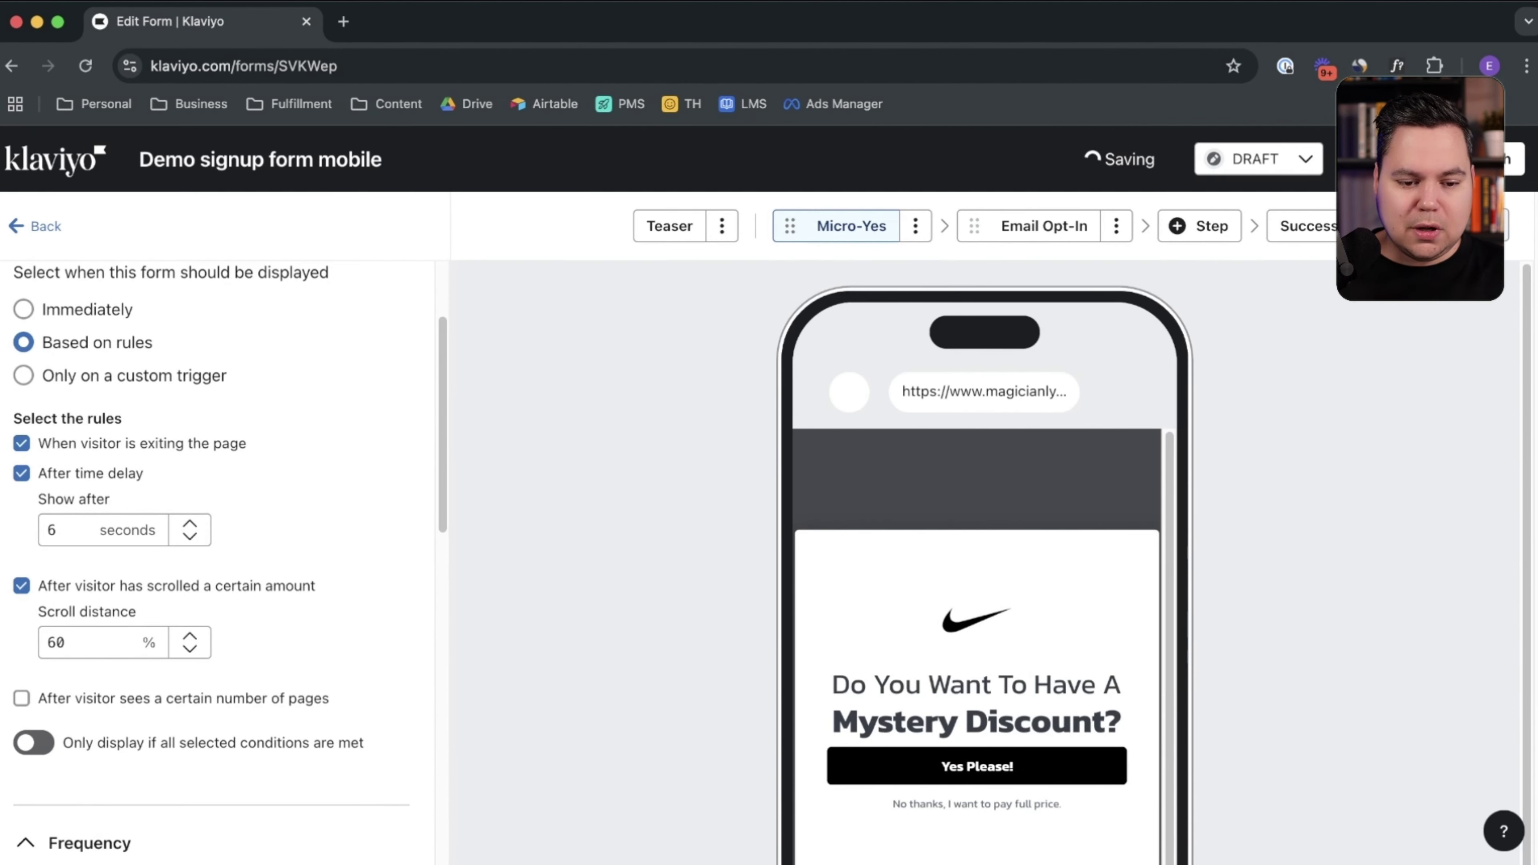
click(21, 443)
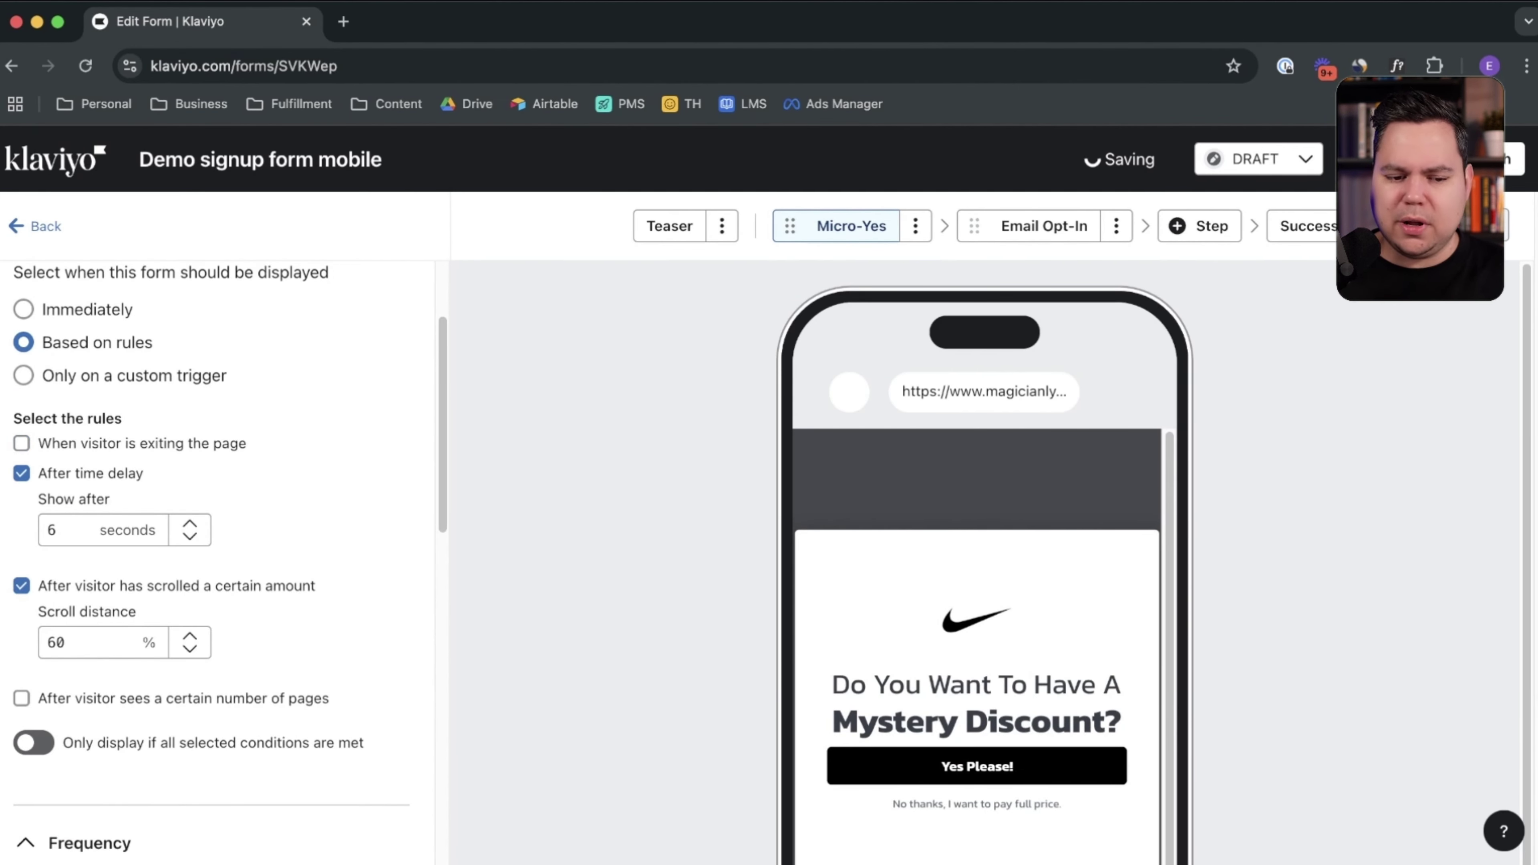
scroll(218, 545, up, 3)
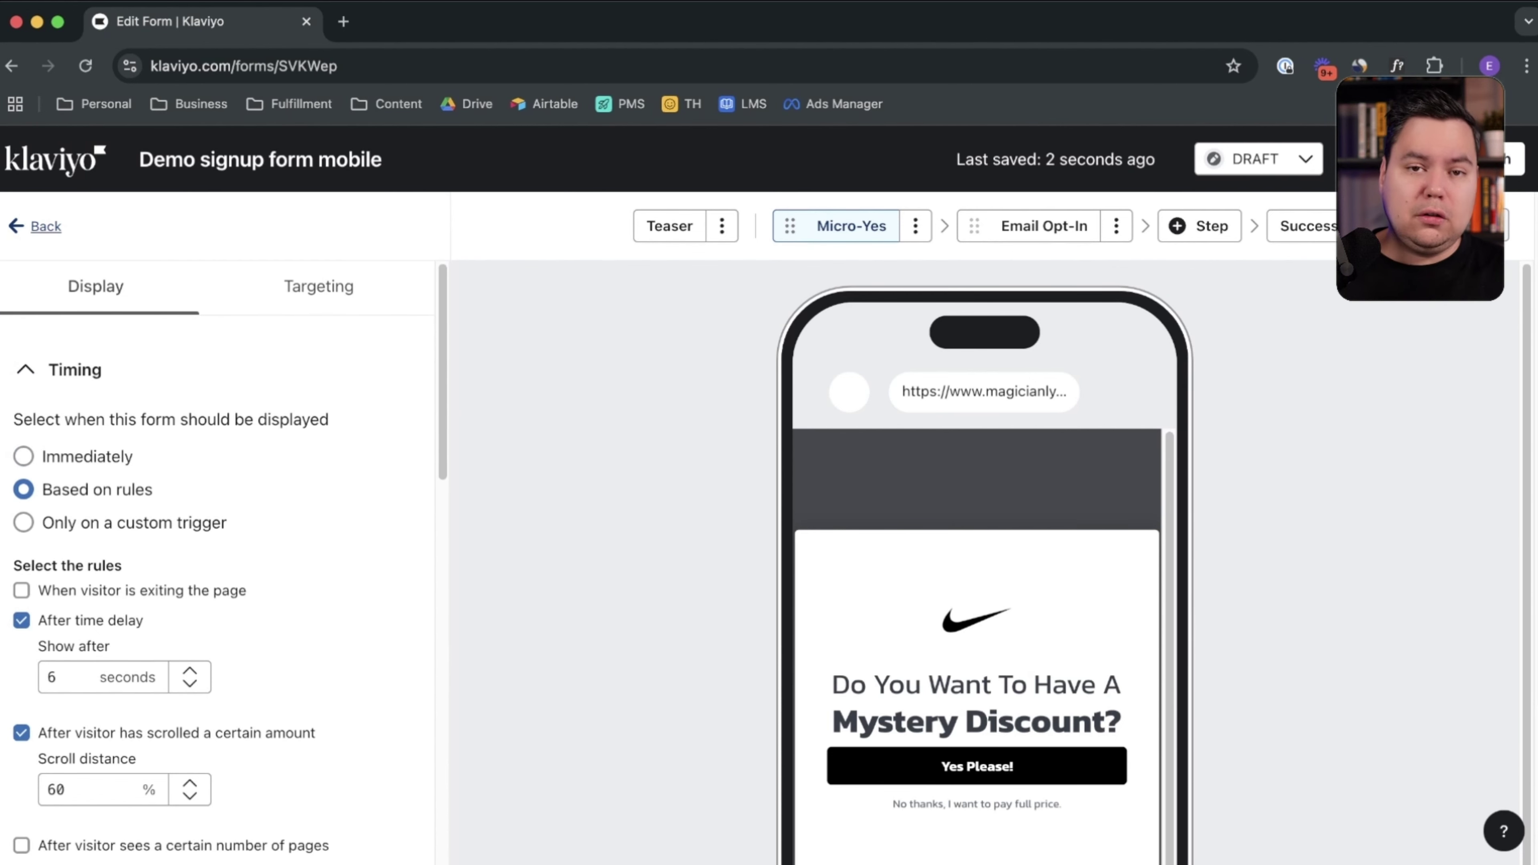
click(45, 226)
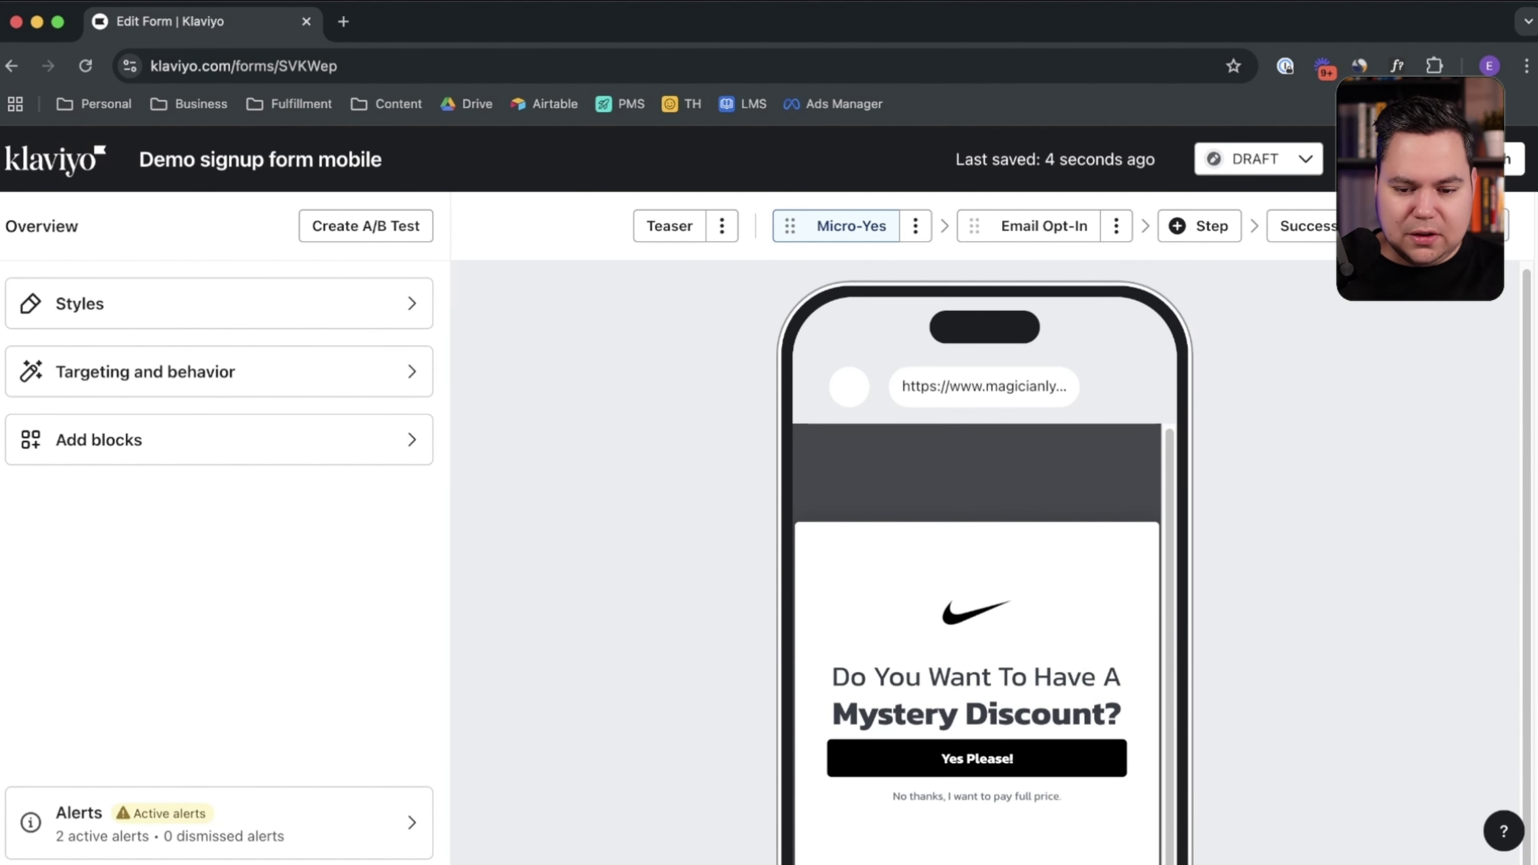
Step: Open the mobile form's teaser for editing and change its style to Circle
scroll(976, 606, down, 4)
scroll(977, 546, up, 2)
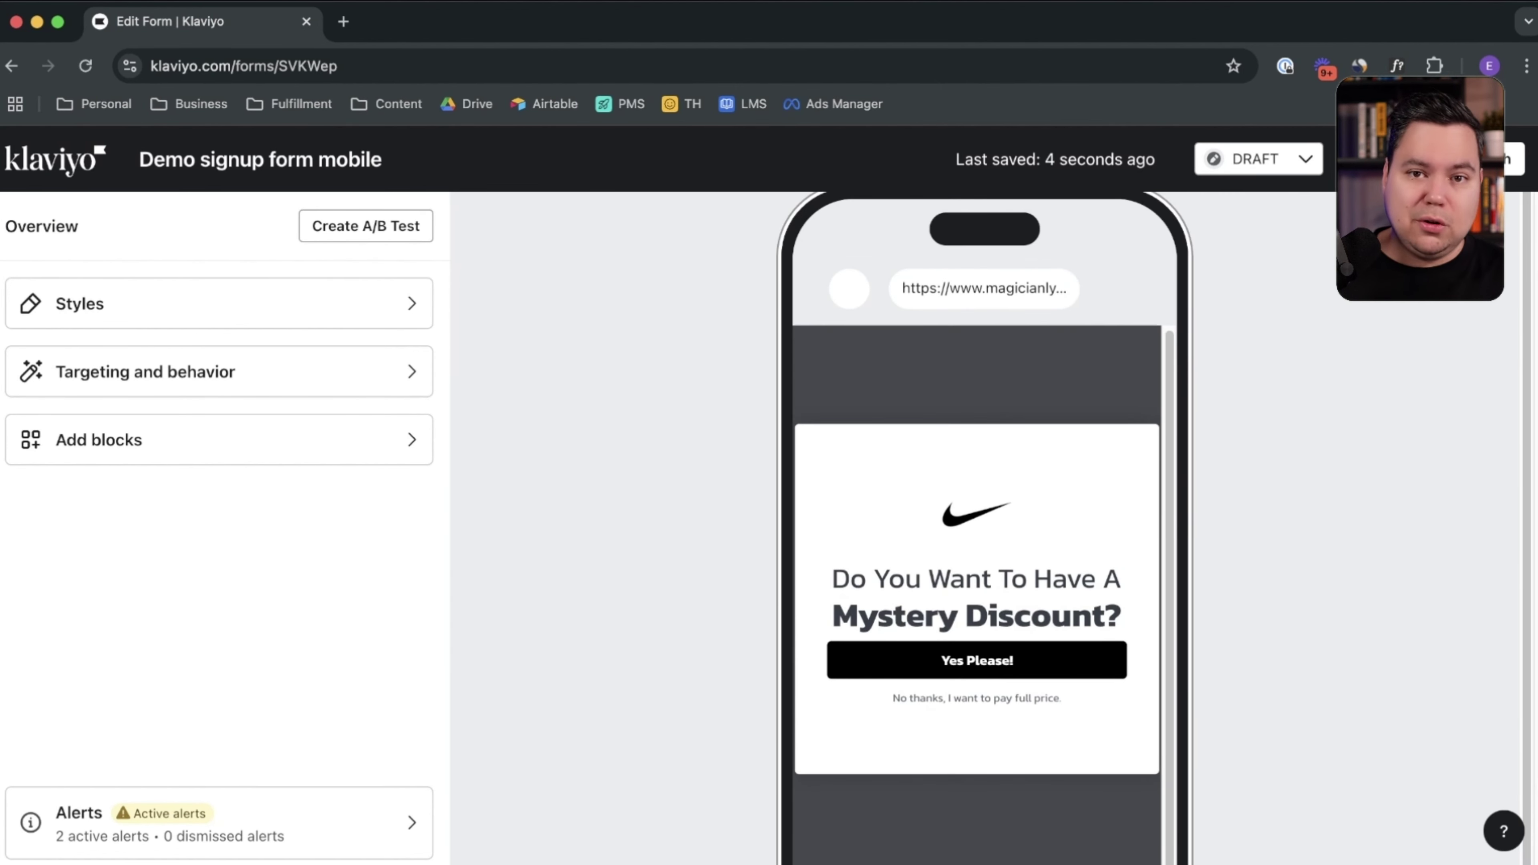
scroll(836, 606, up, 2)
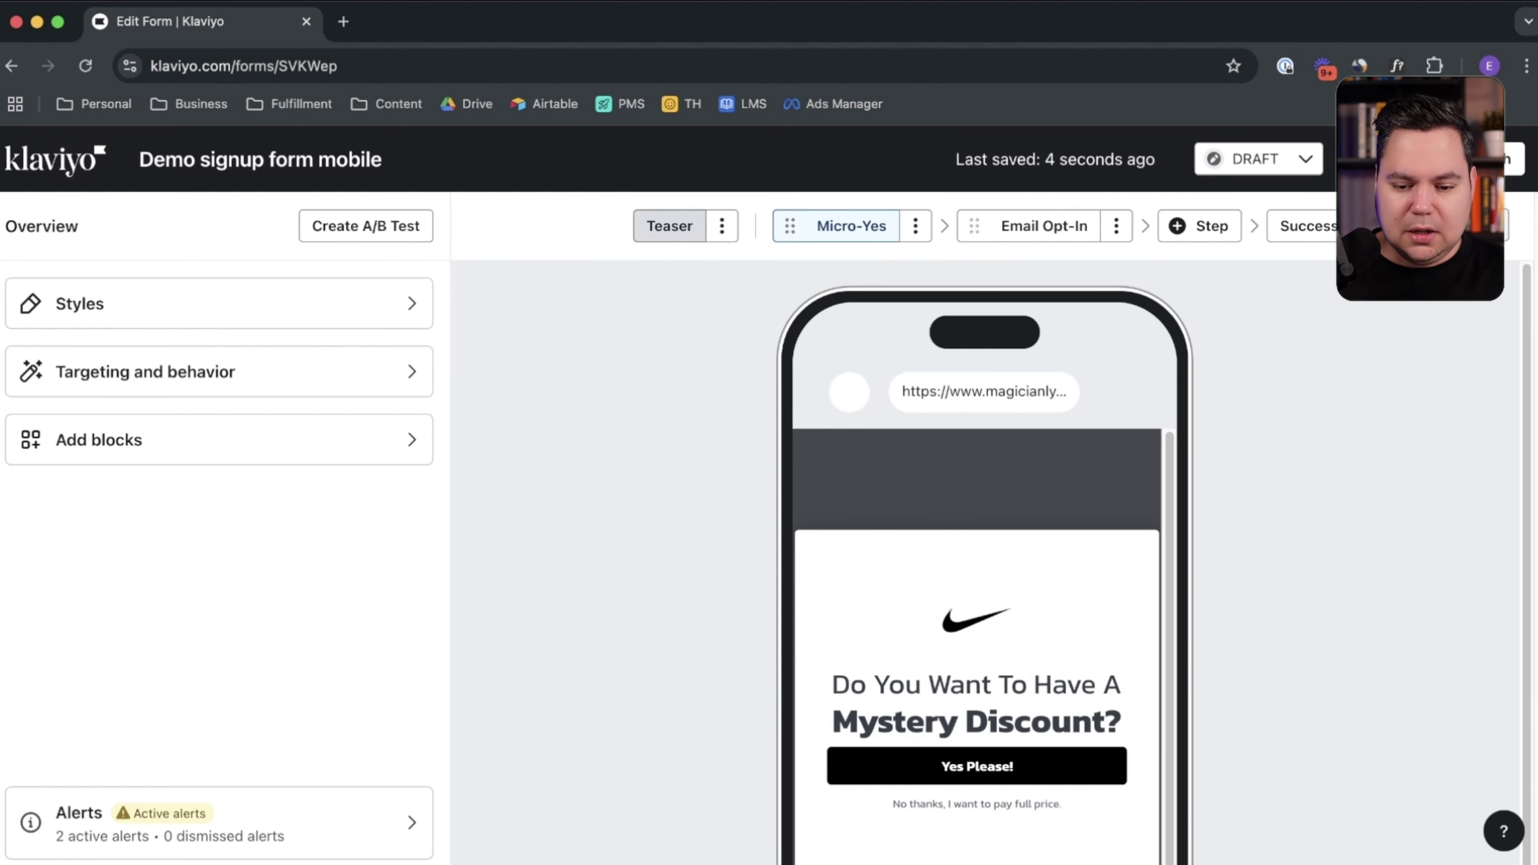
click(670, 226)
scroll(981, 546, down, 3)
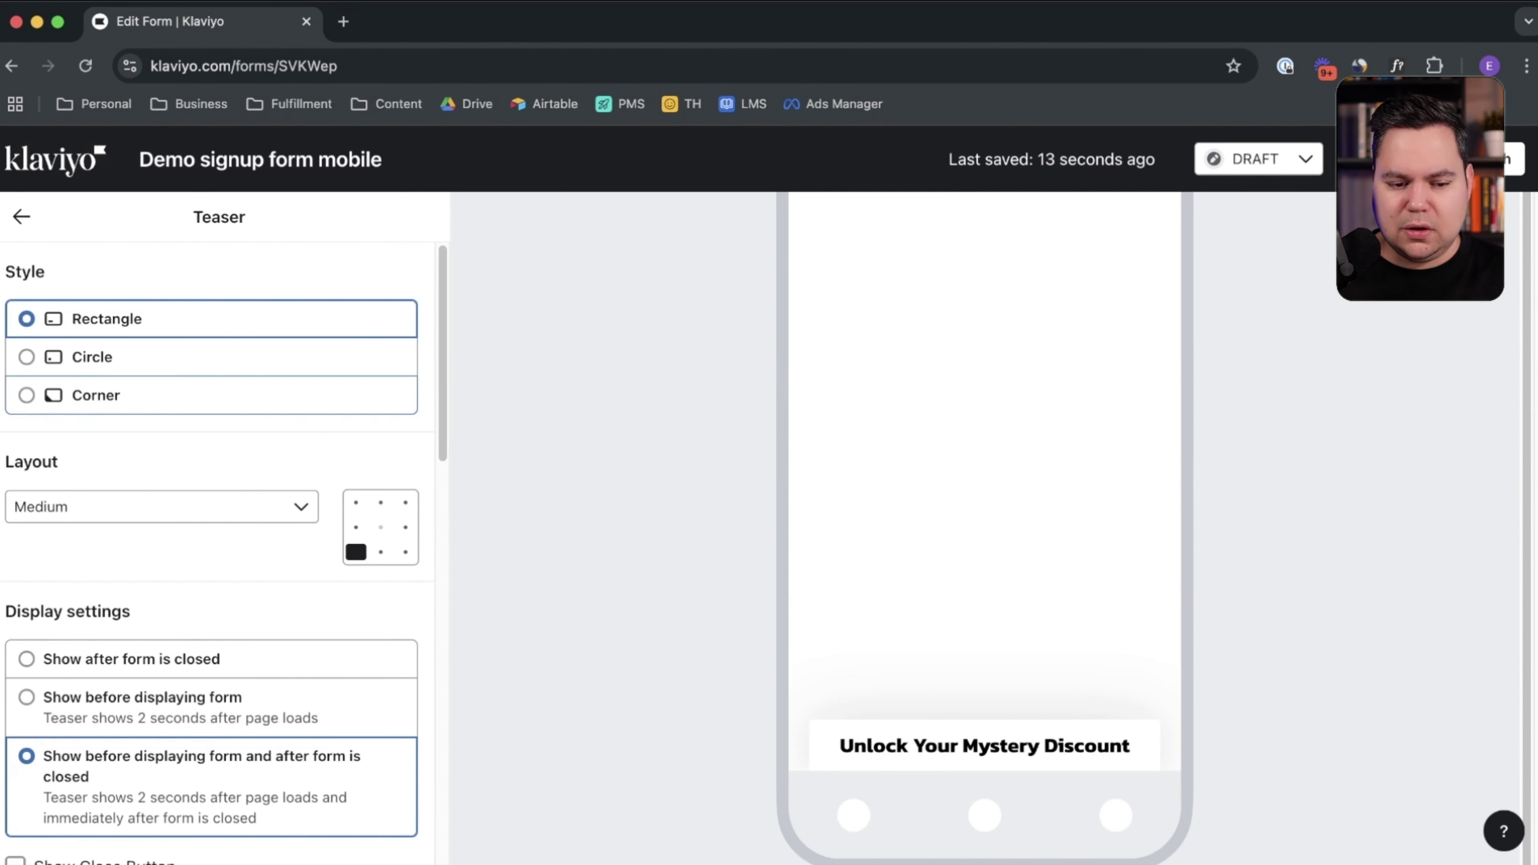
click(91, 357)
Step: Shorten the teaser text to "Mystery Discount" and set its font size to 16 px
scroll(218, 545, down, 1)
scroll(218, 527, down, 6)
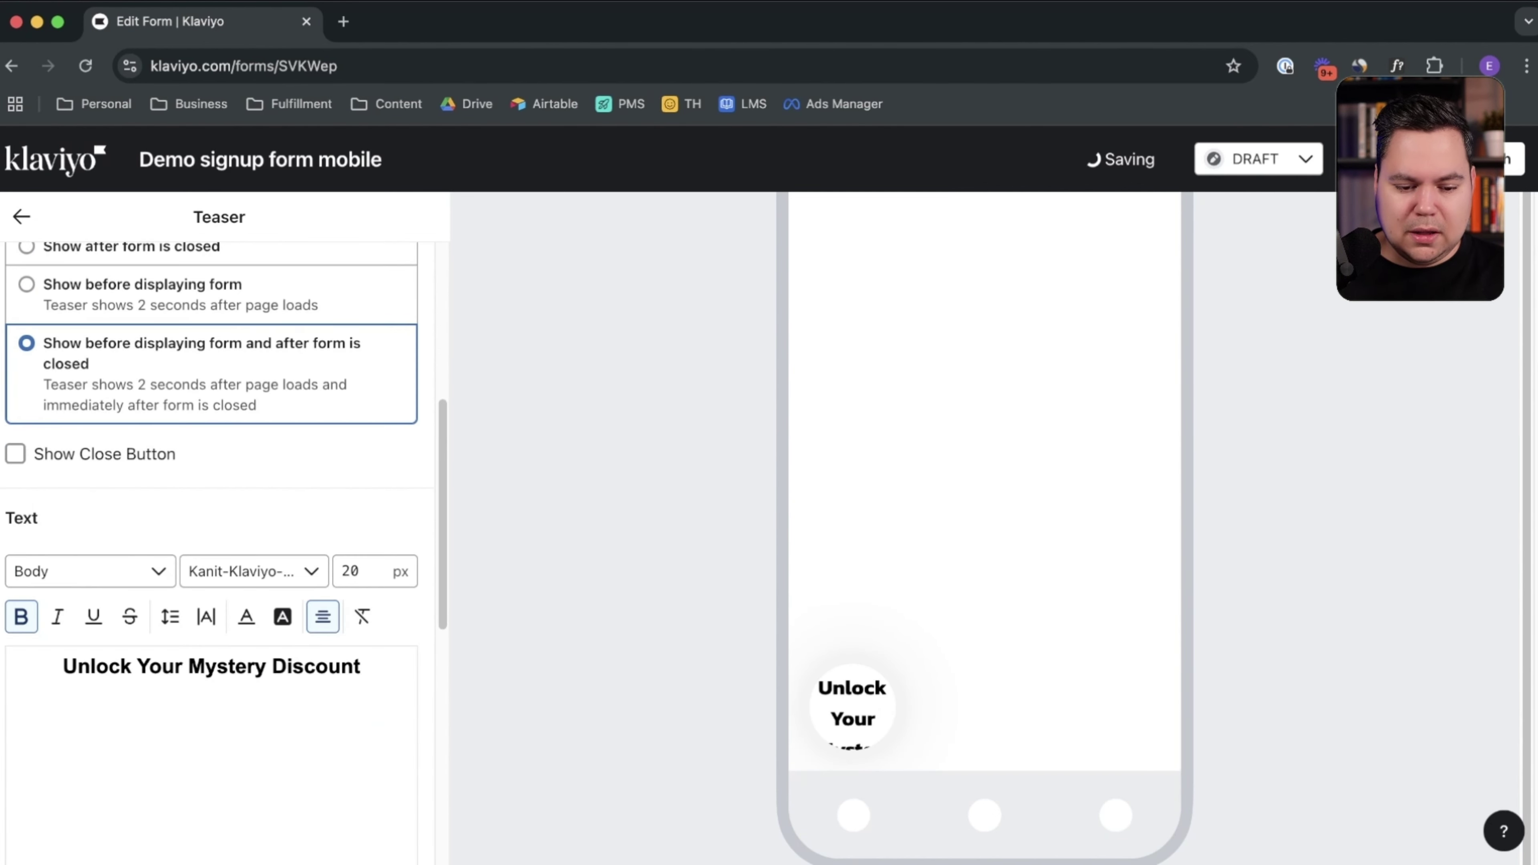
drag(189, 666, 63, 666)
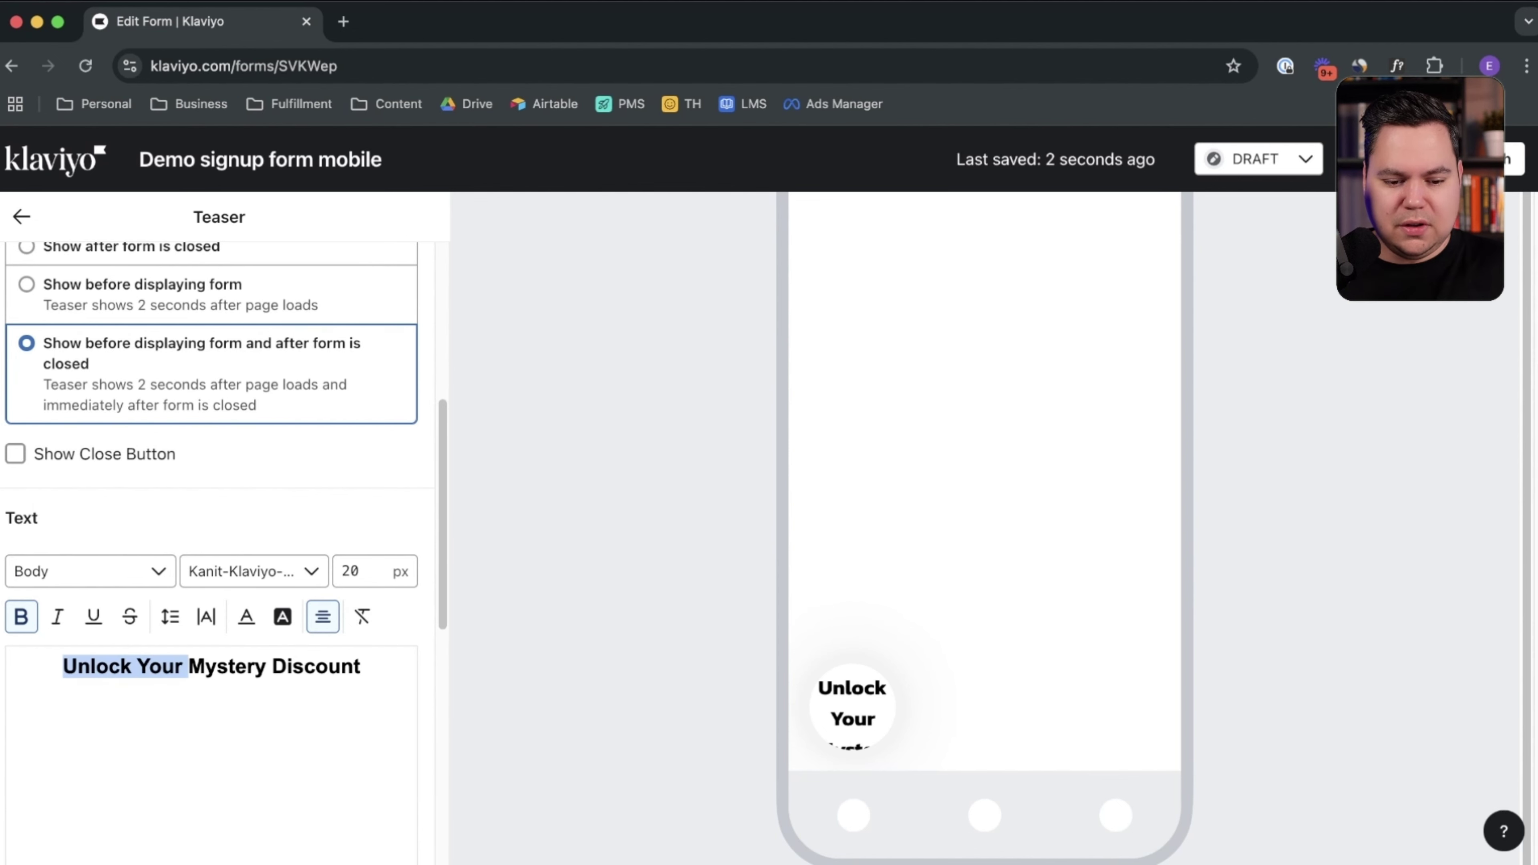
key(BackSpace)
key(super+a)
double_click(350, 571)
text(16)
Step: Set the teaser's background color to 000 and its text color to fff
scroll(218, 545, down, 9)
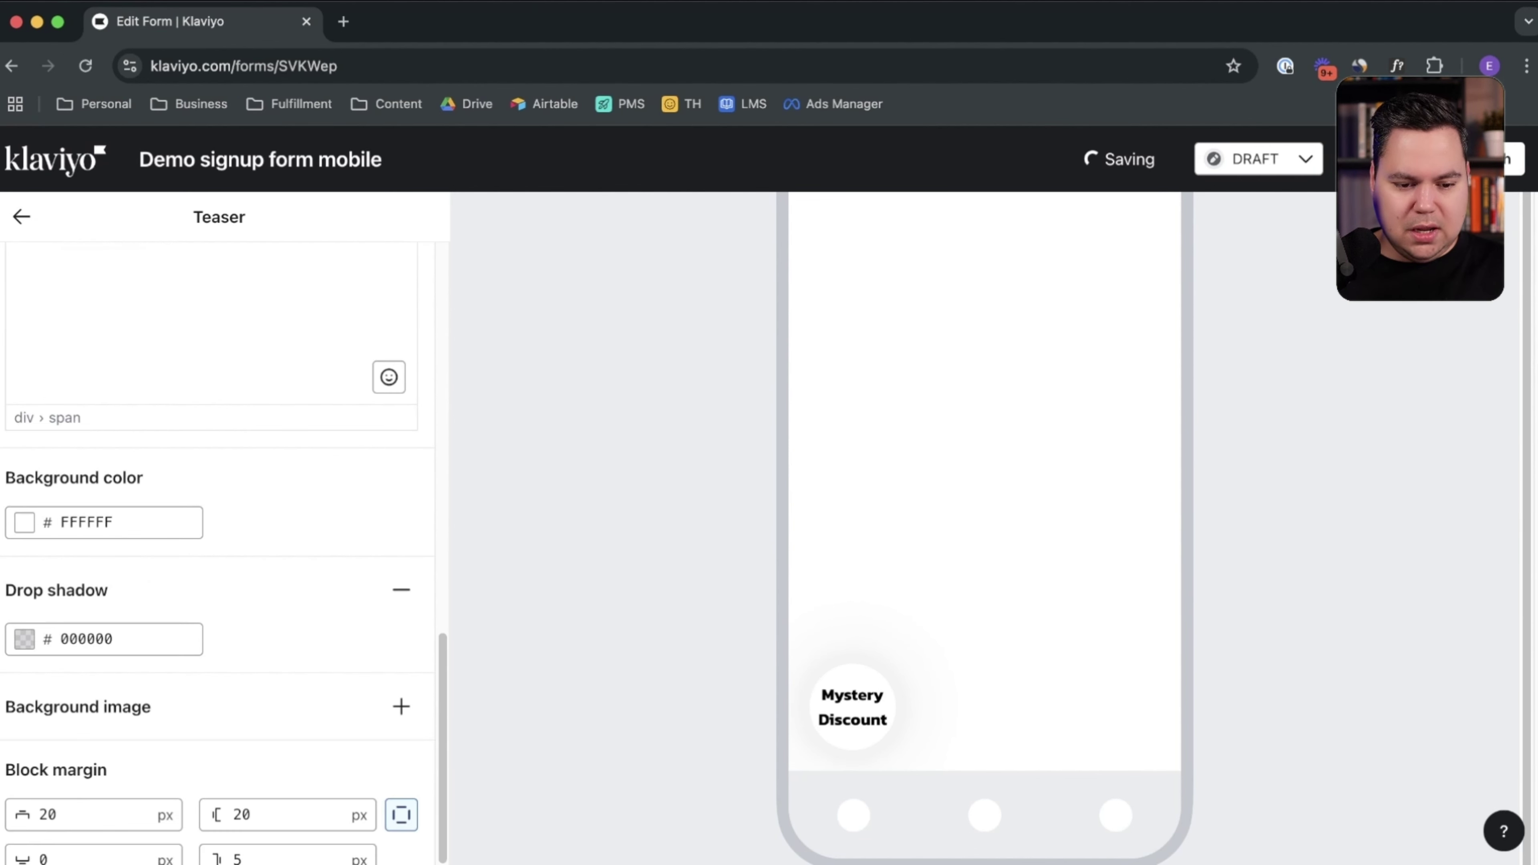
double_click(112, 522)
text(000)
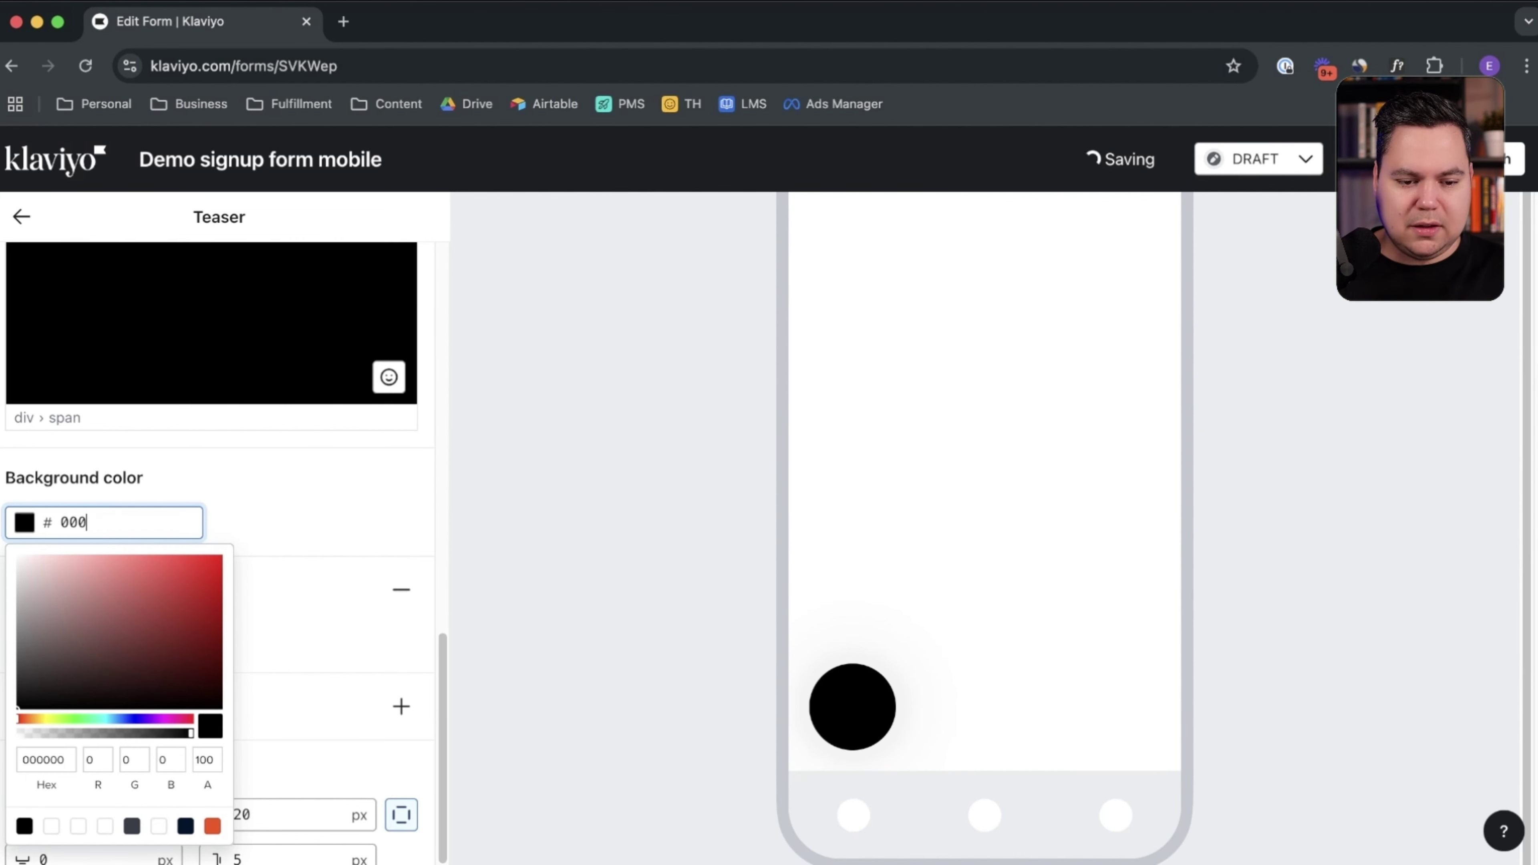
scroll(218, 546, up, 4)
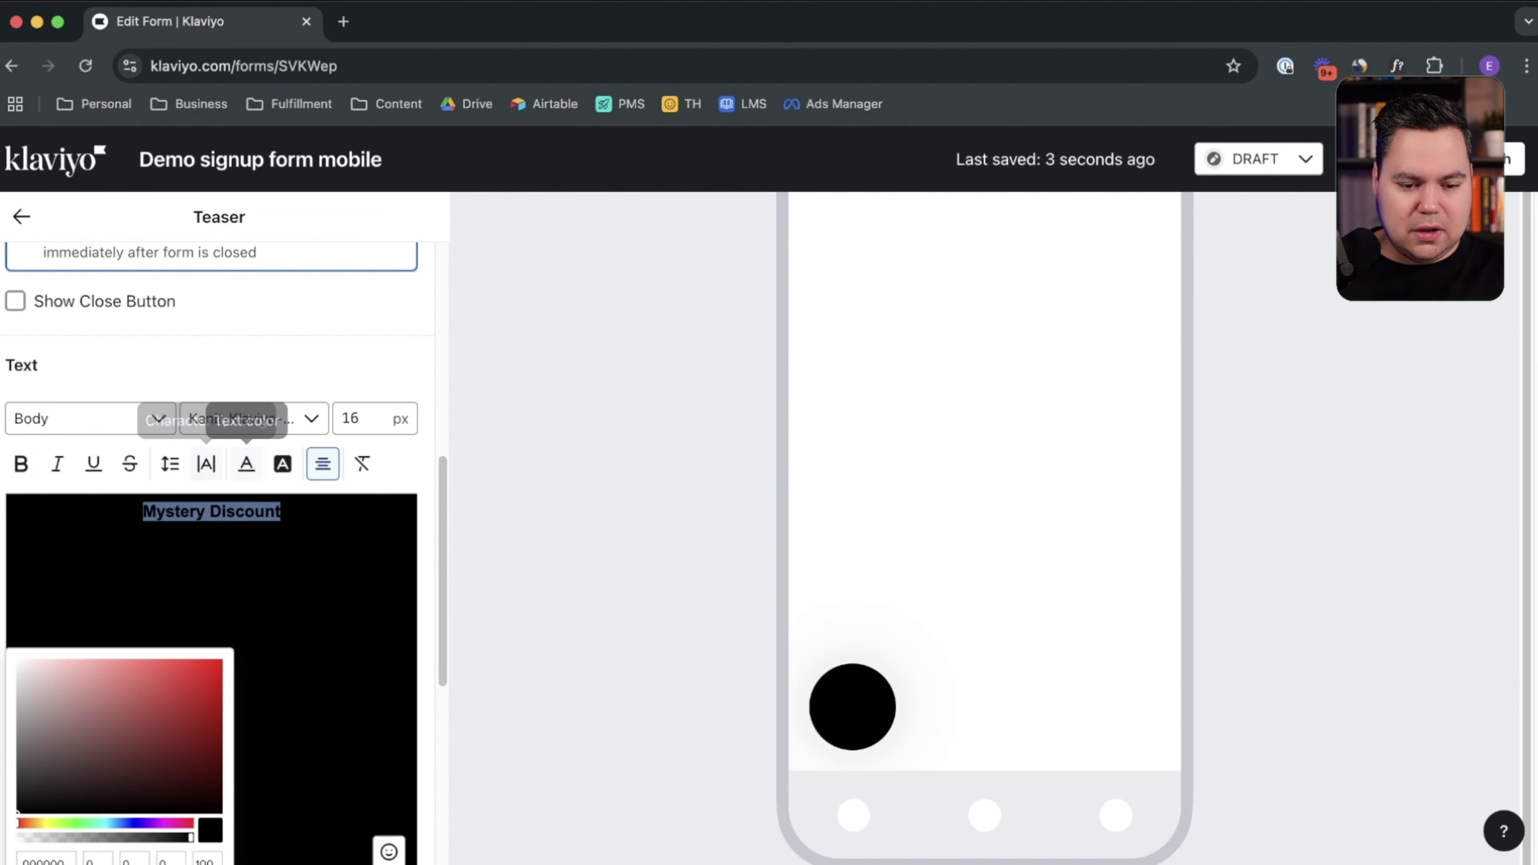
click(247, 464)
click(247, 463)
text(fff)
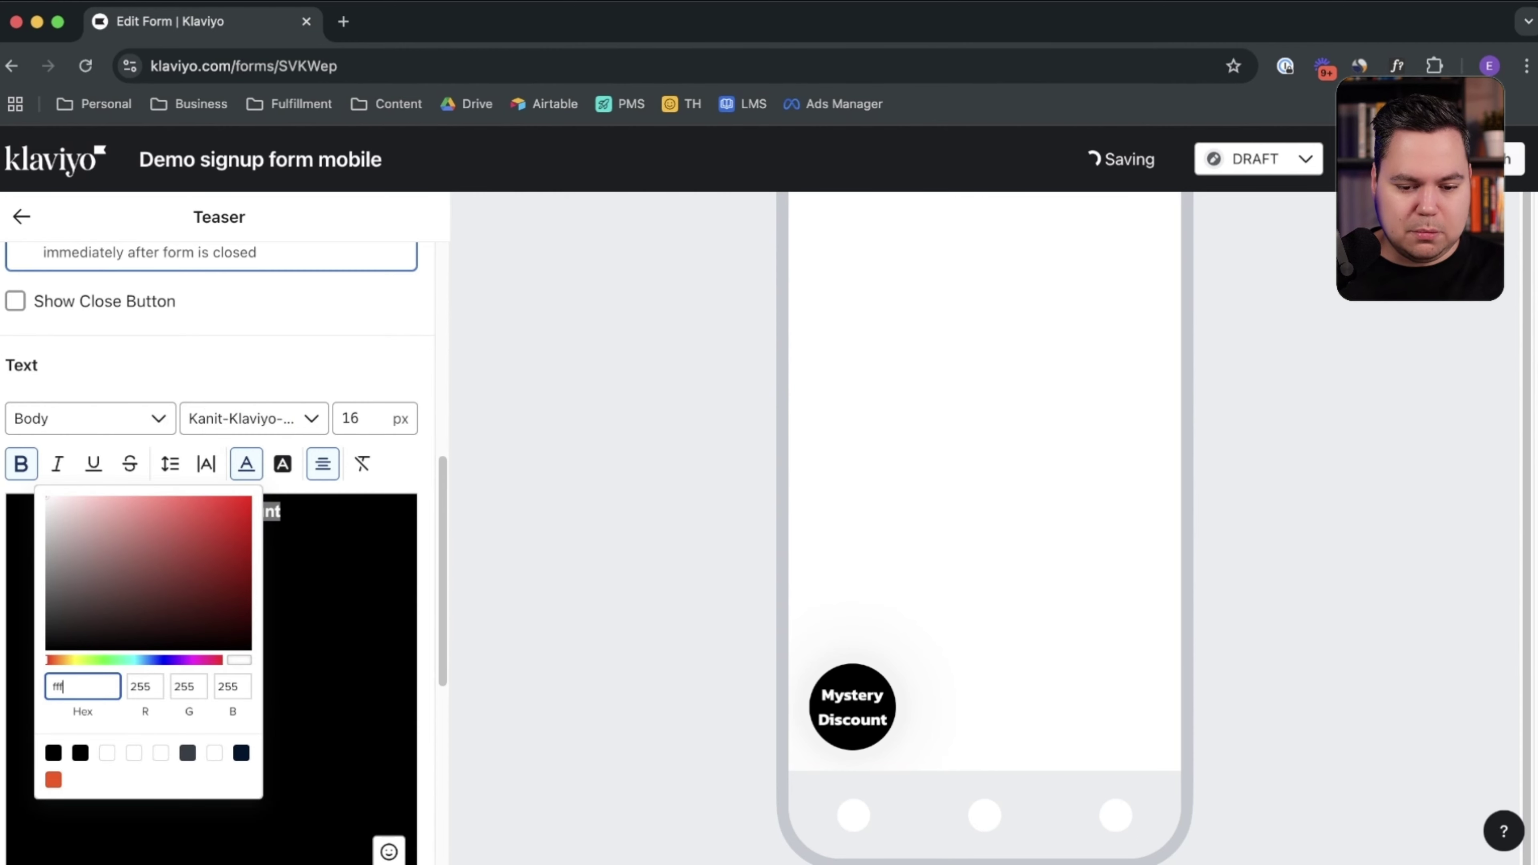
key(Escape)
Step: In the Micro-Yes step, set the "Do You Want To Have A" part of the heading to 50 px
scroll(218, 545, up, 9)
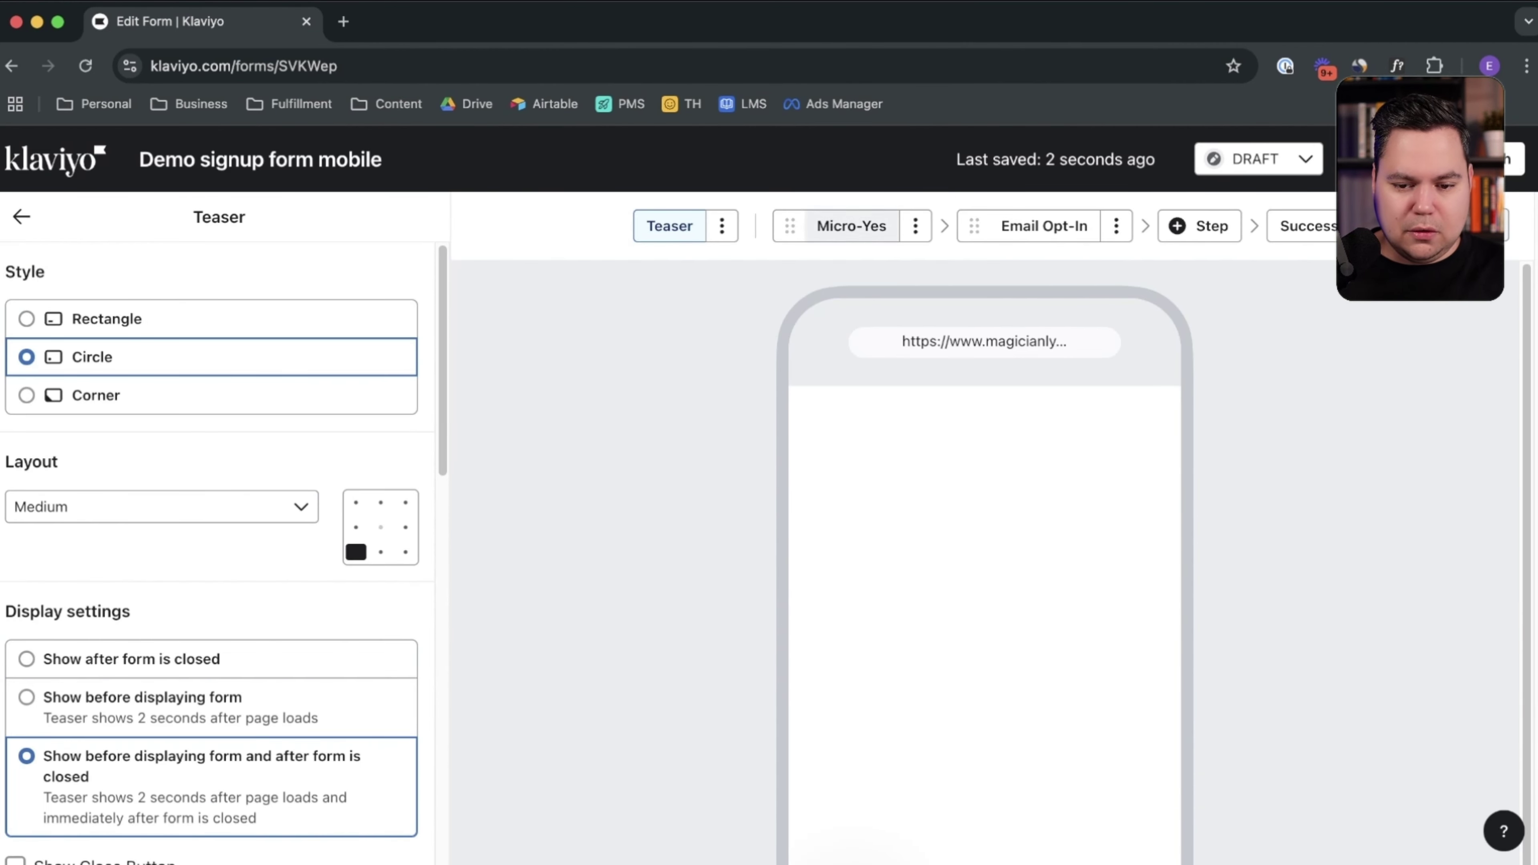
click(851, 226)
click(976, 703)
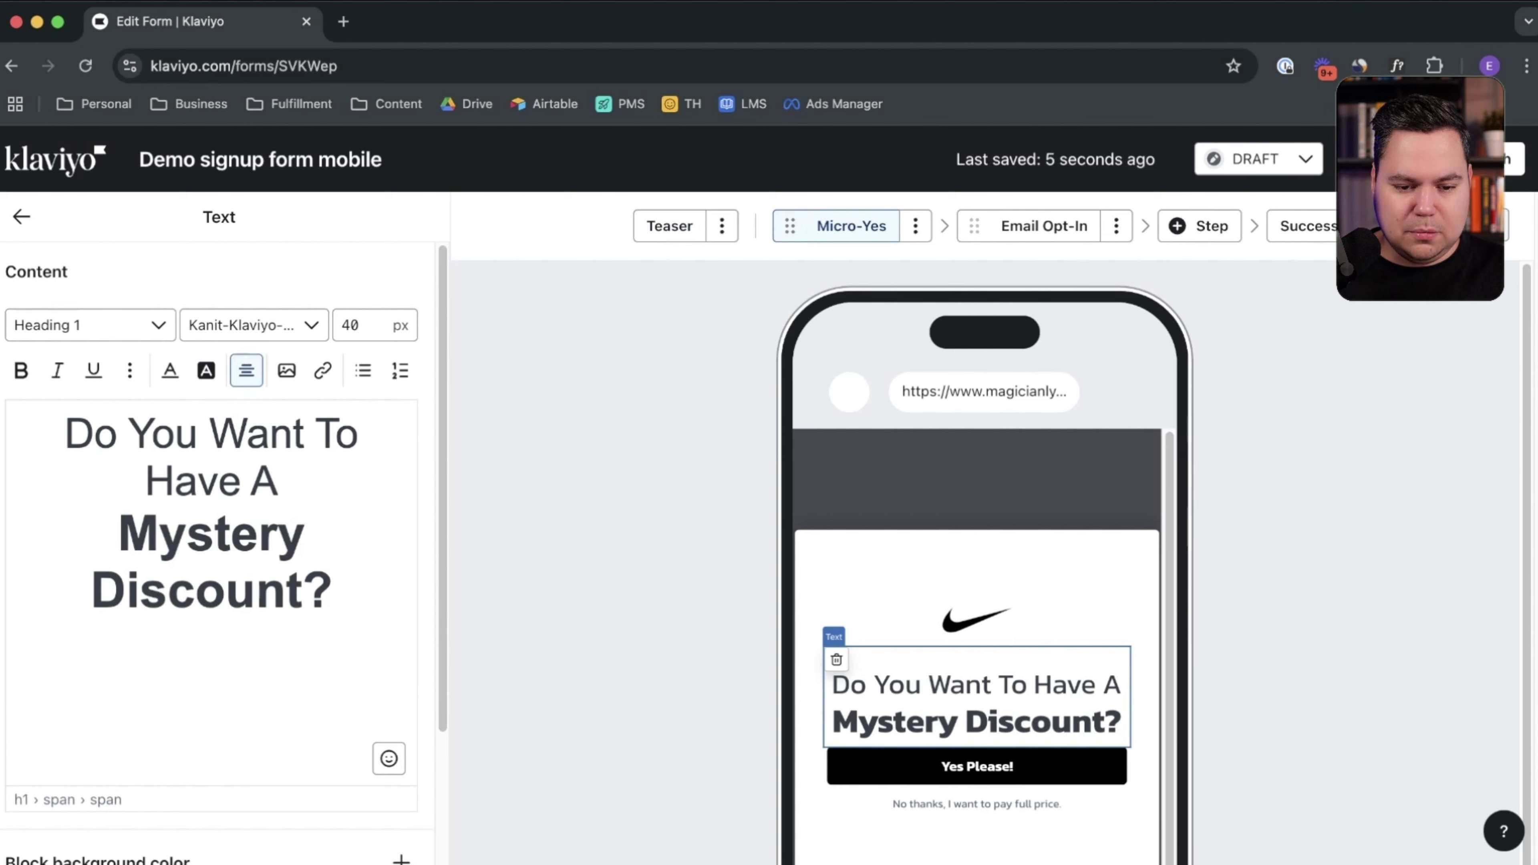
drag(280, 482, 62, 433)
double_click(357, 325)
text(50)
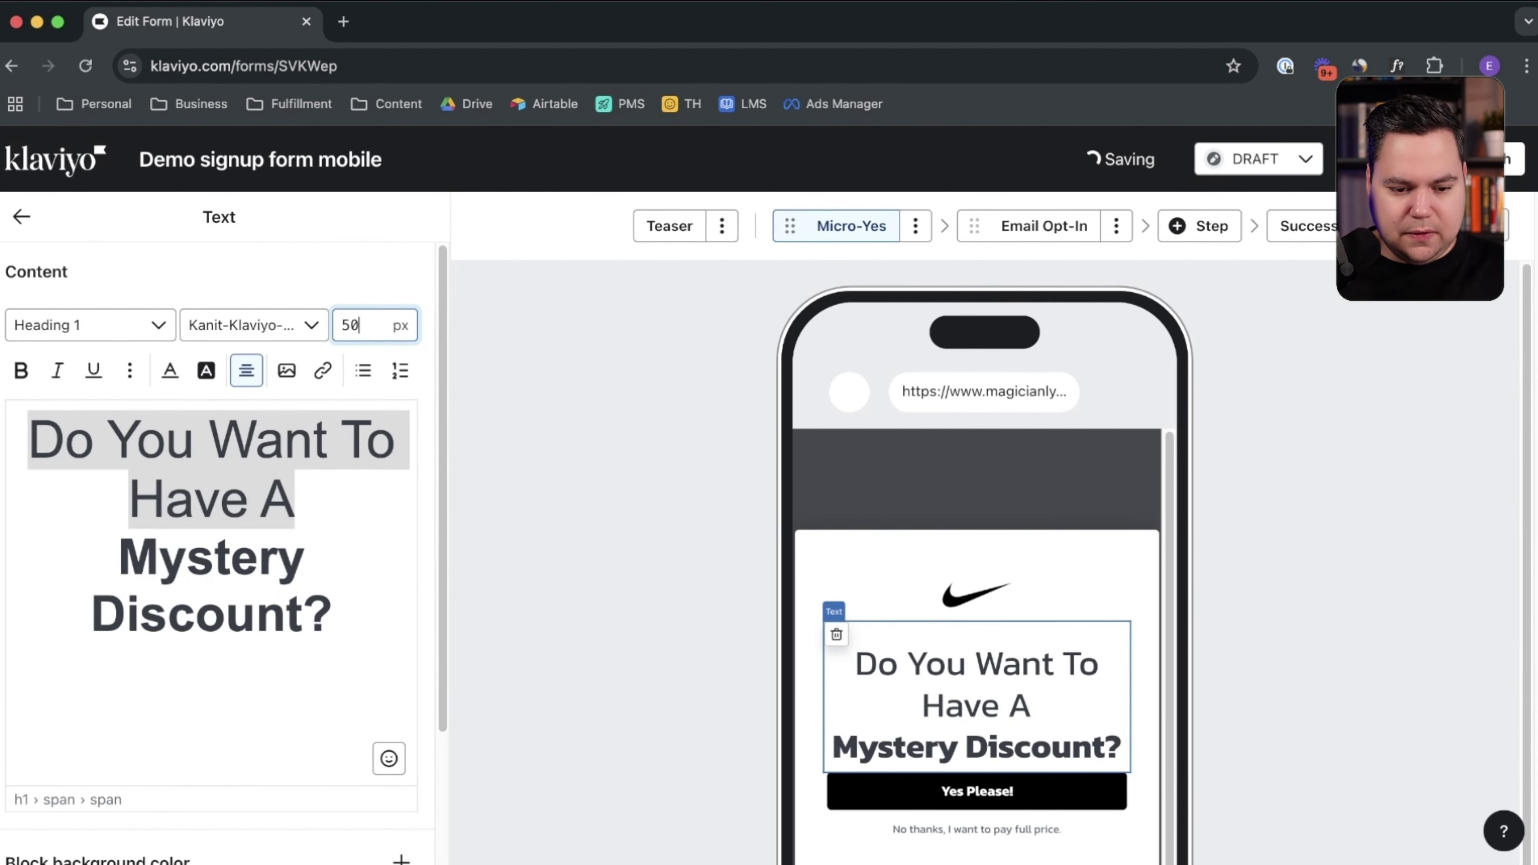
Step: Set the bold "Mystery Discount?" part of the Micro-Yes heading to 50 px
drag(331, 613, 121, 557)
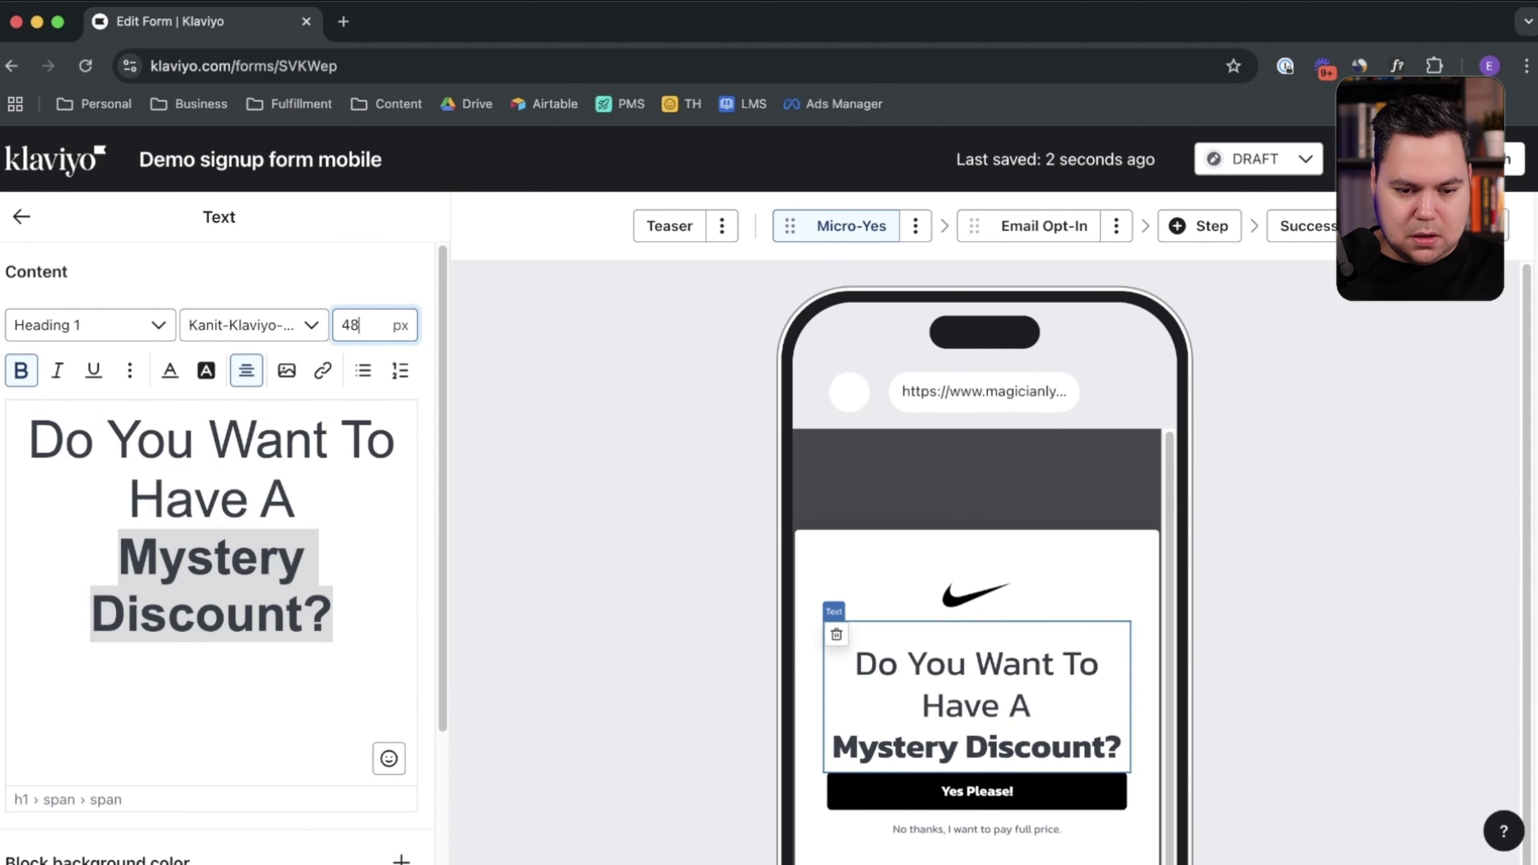
double_click(353, 325)
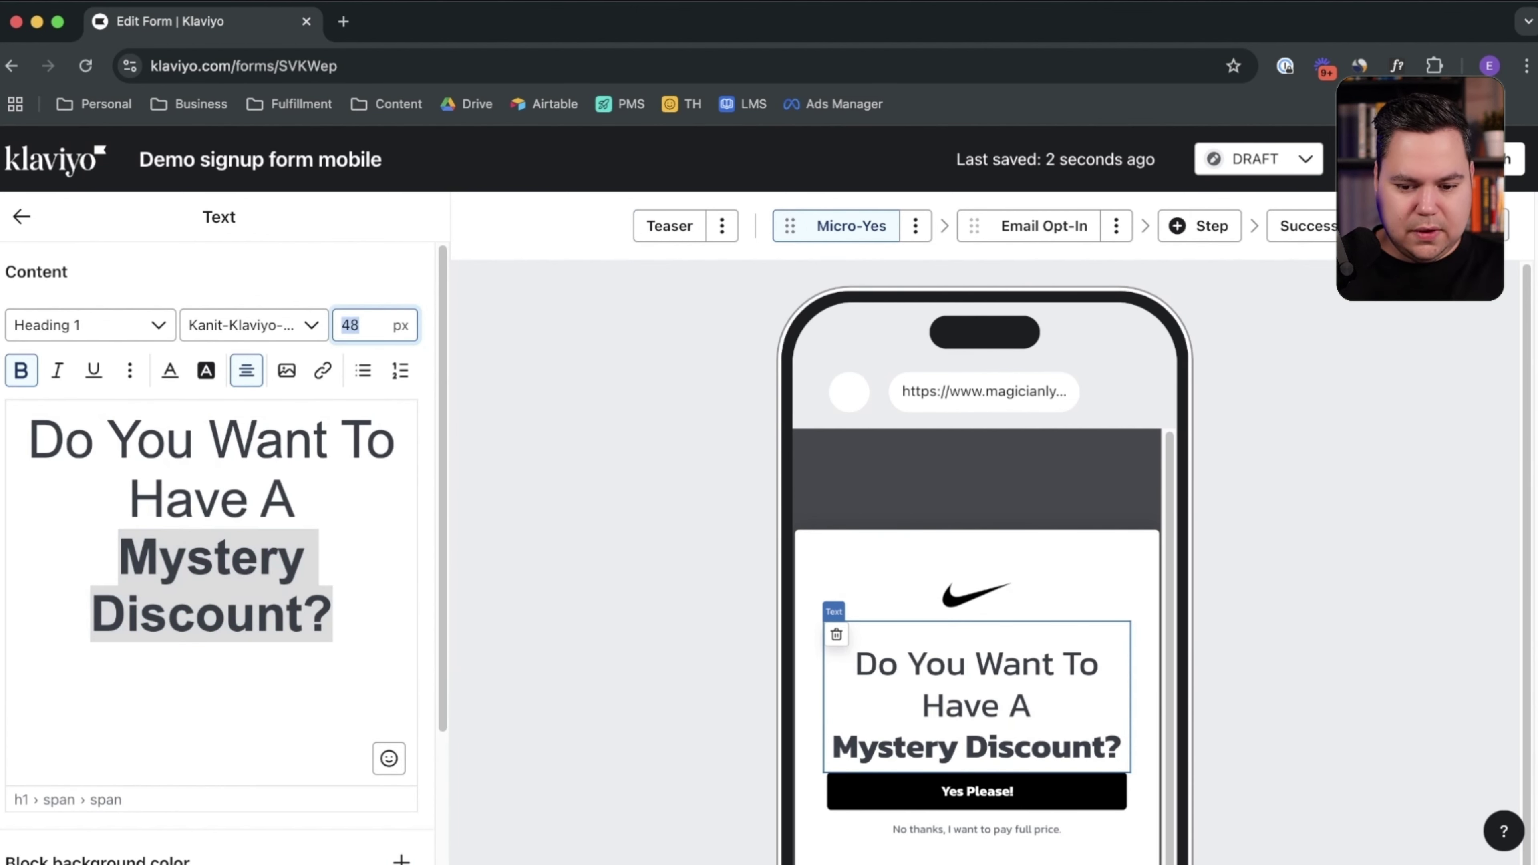
text(58)
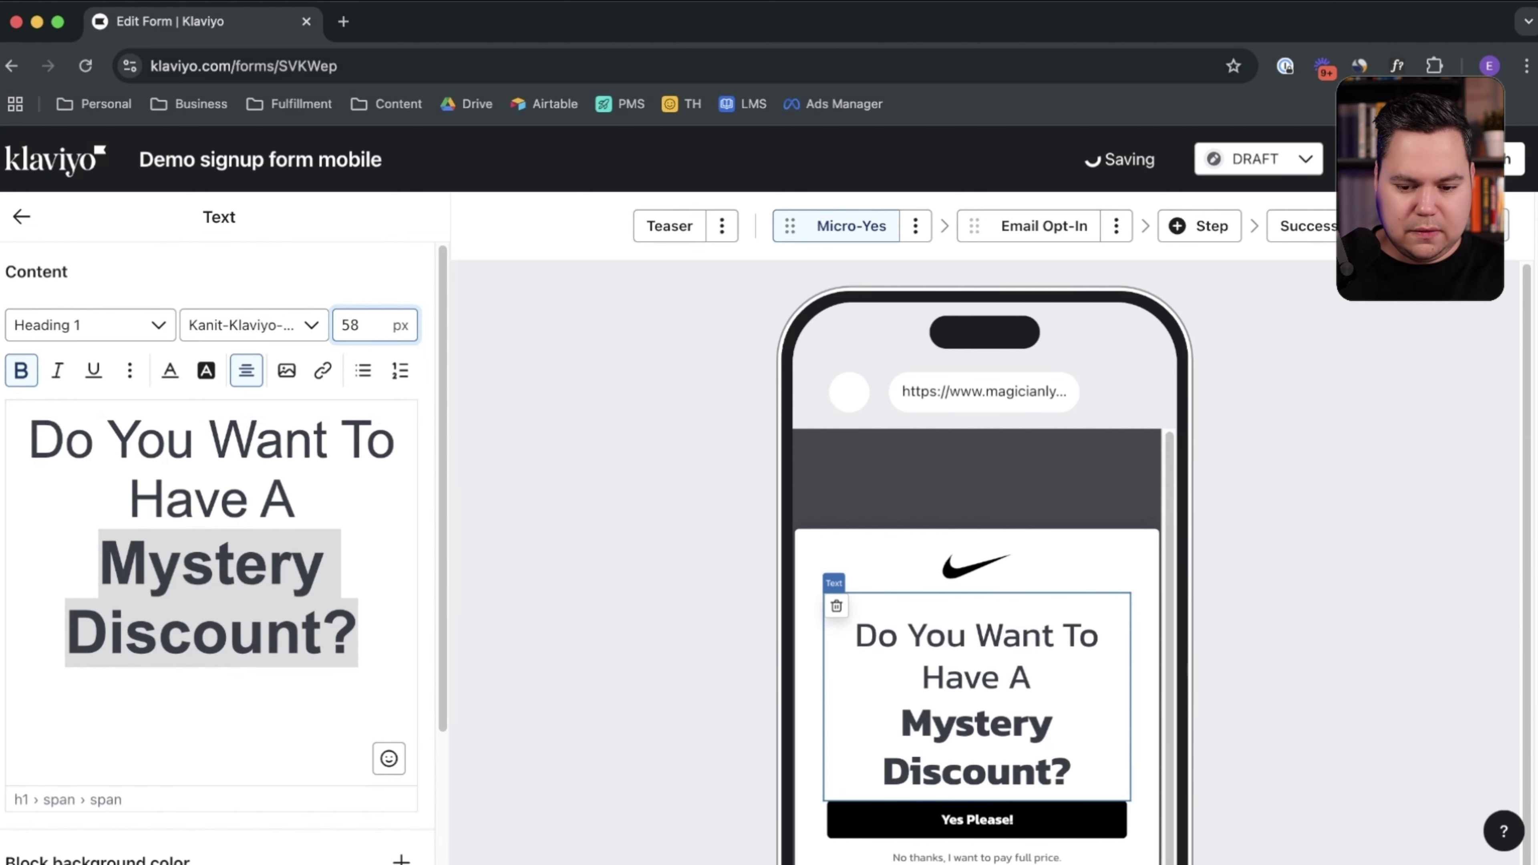
key(BackSpace)
text(2)
scroll(212, 545, down, 3)
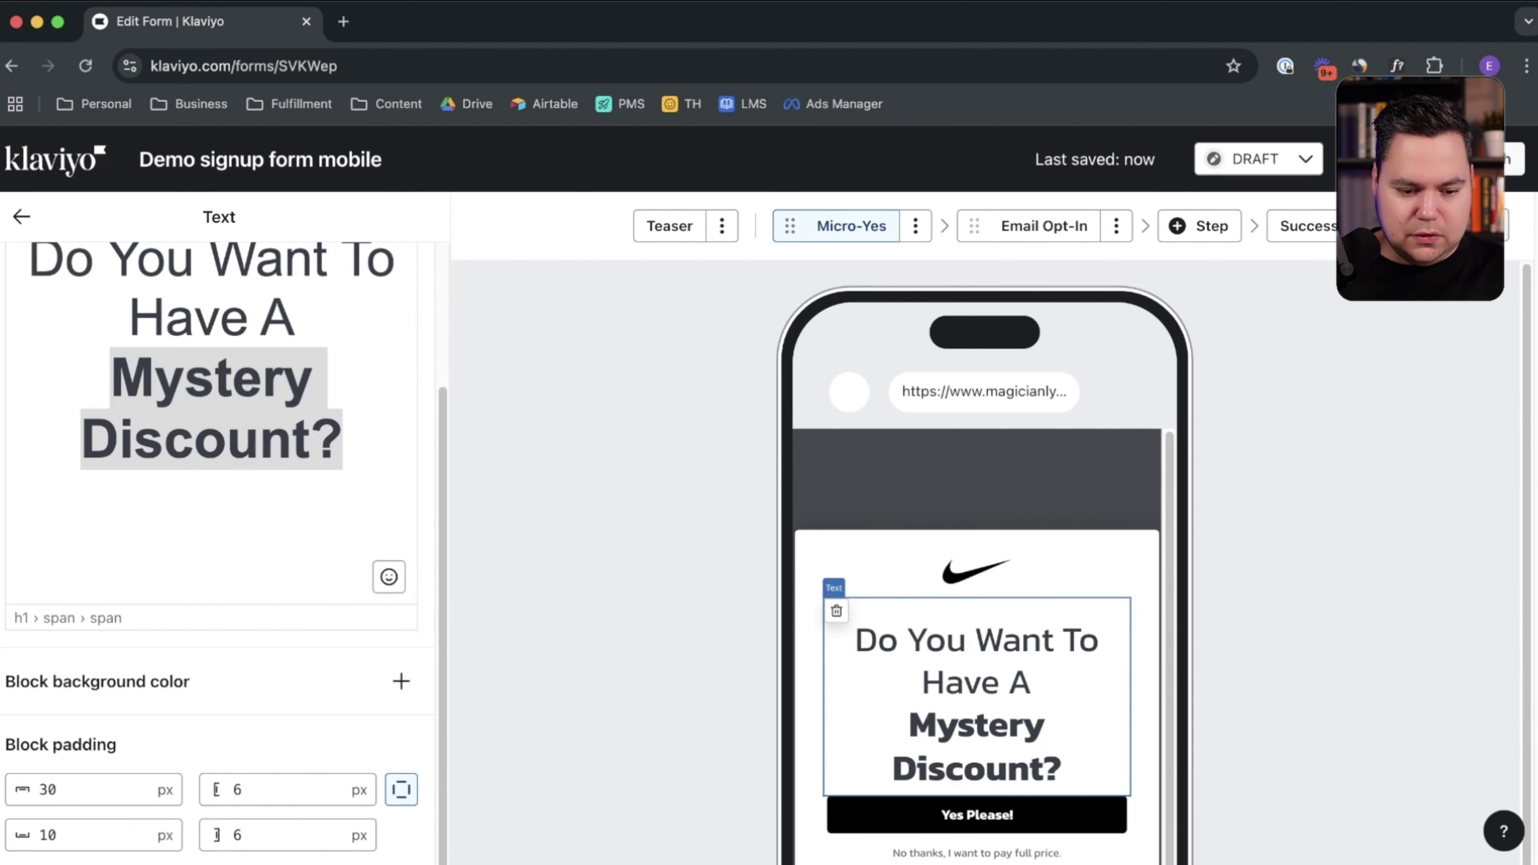
triple_click(265, 560)
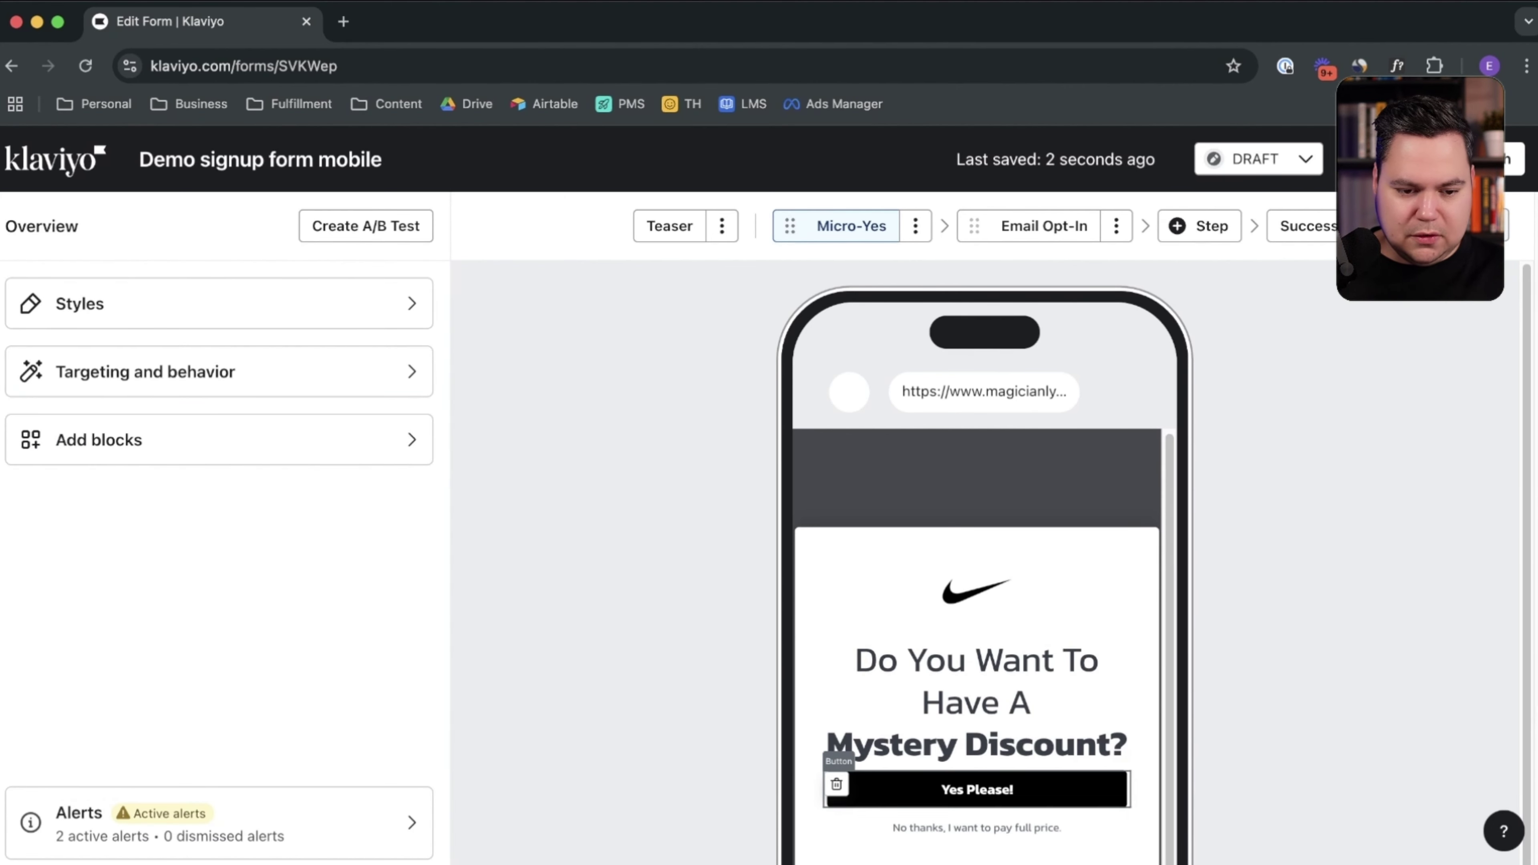
Step: Set the height of the "Yes Please!" button in the Micro-Yes step to 70 px
click(977, 793)
scroll(219, 545, down, 5)
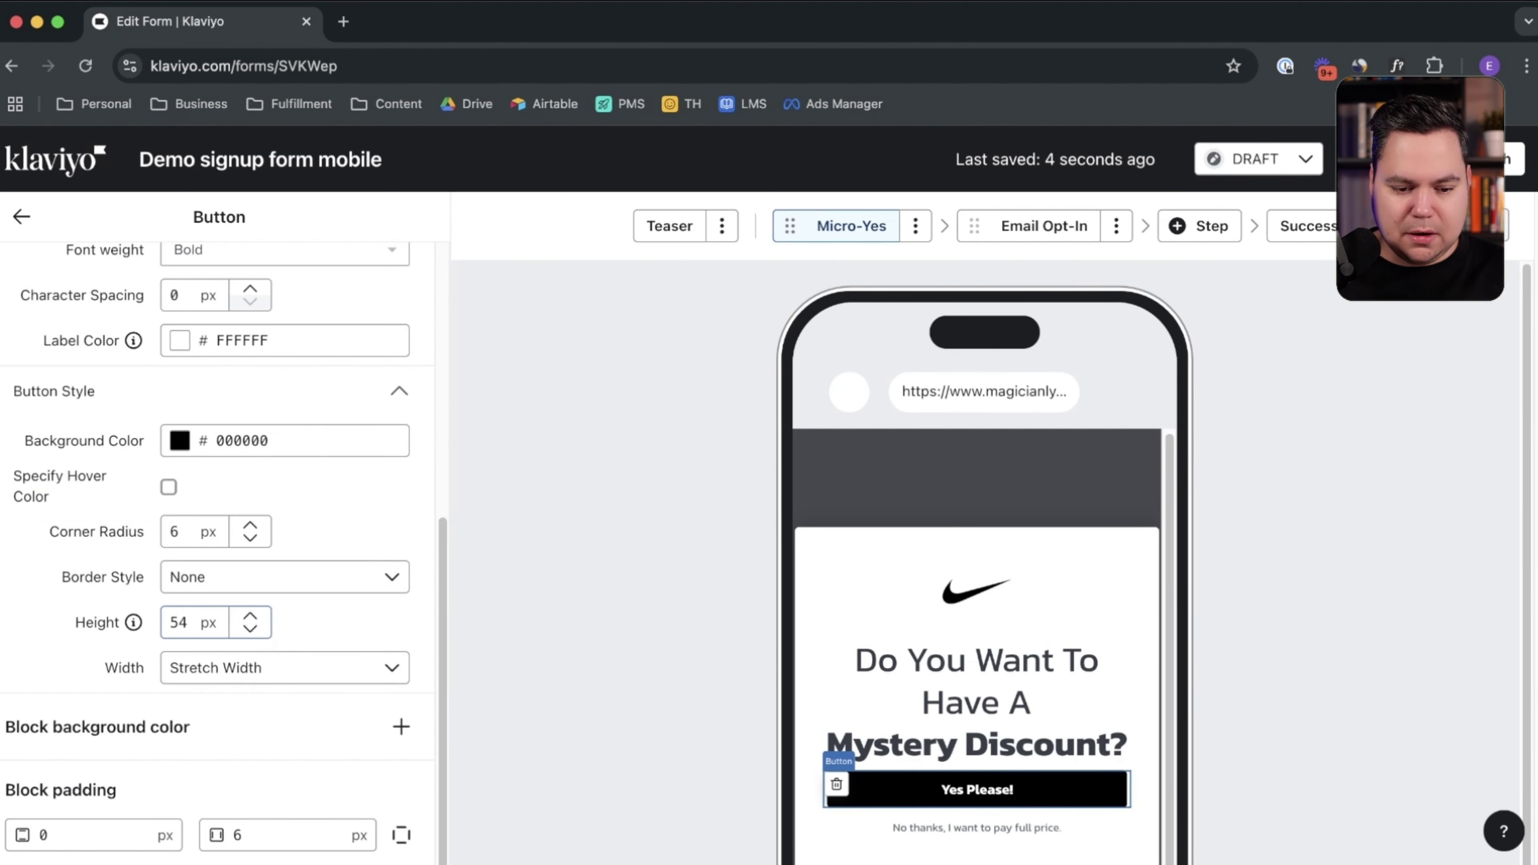
drag(189, 622, 162, 622)
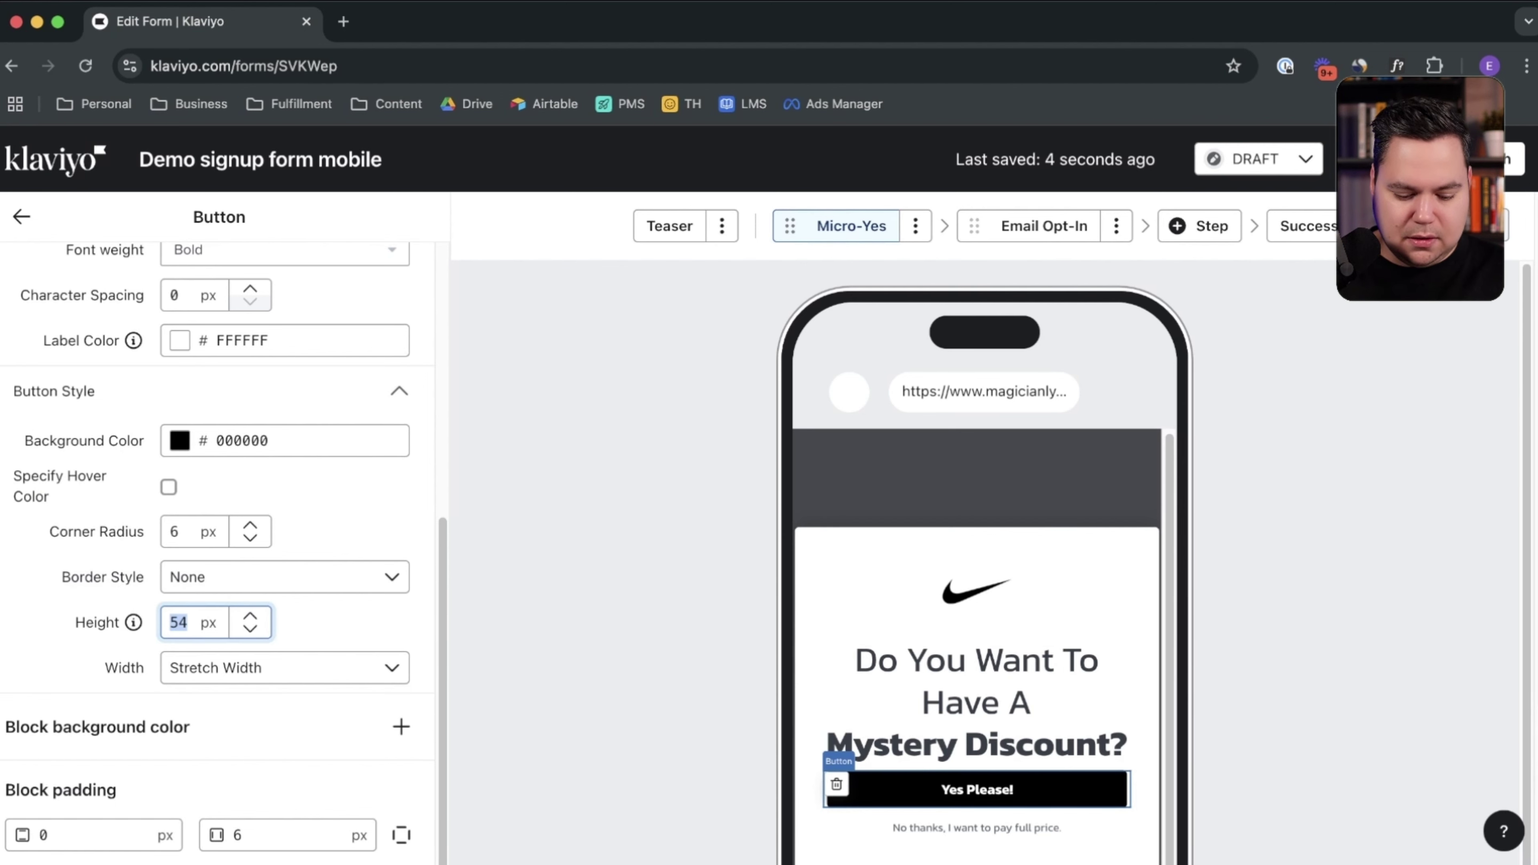
text(70)
scroll(219, 545, up, 5)
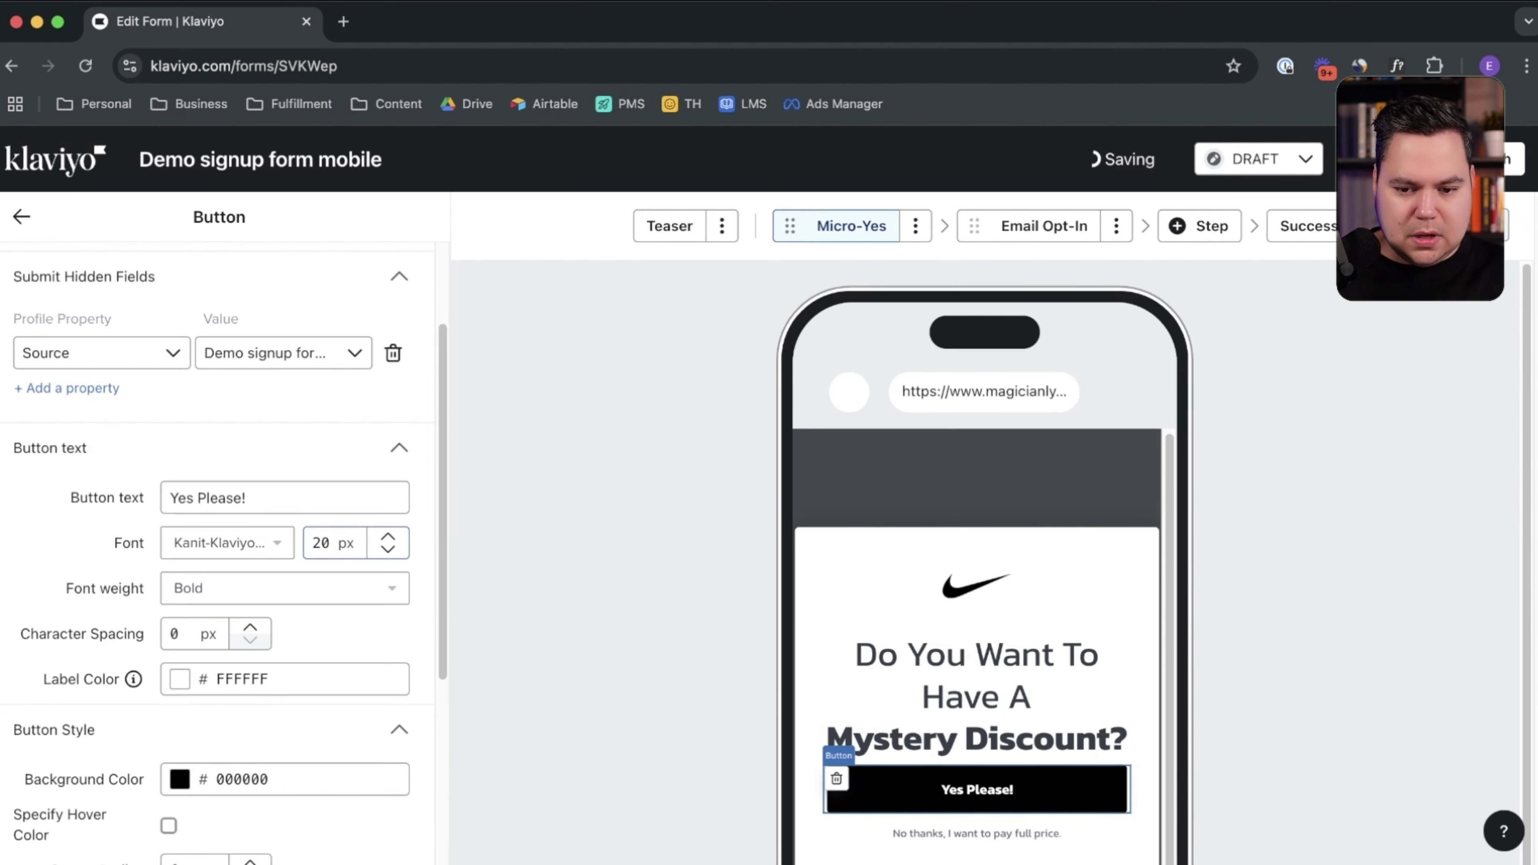
Step: Set the height of the "Claim My Deal" button in the Email Opt-In step to 70 px
click(1044, 225)
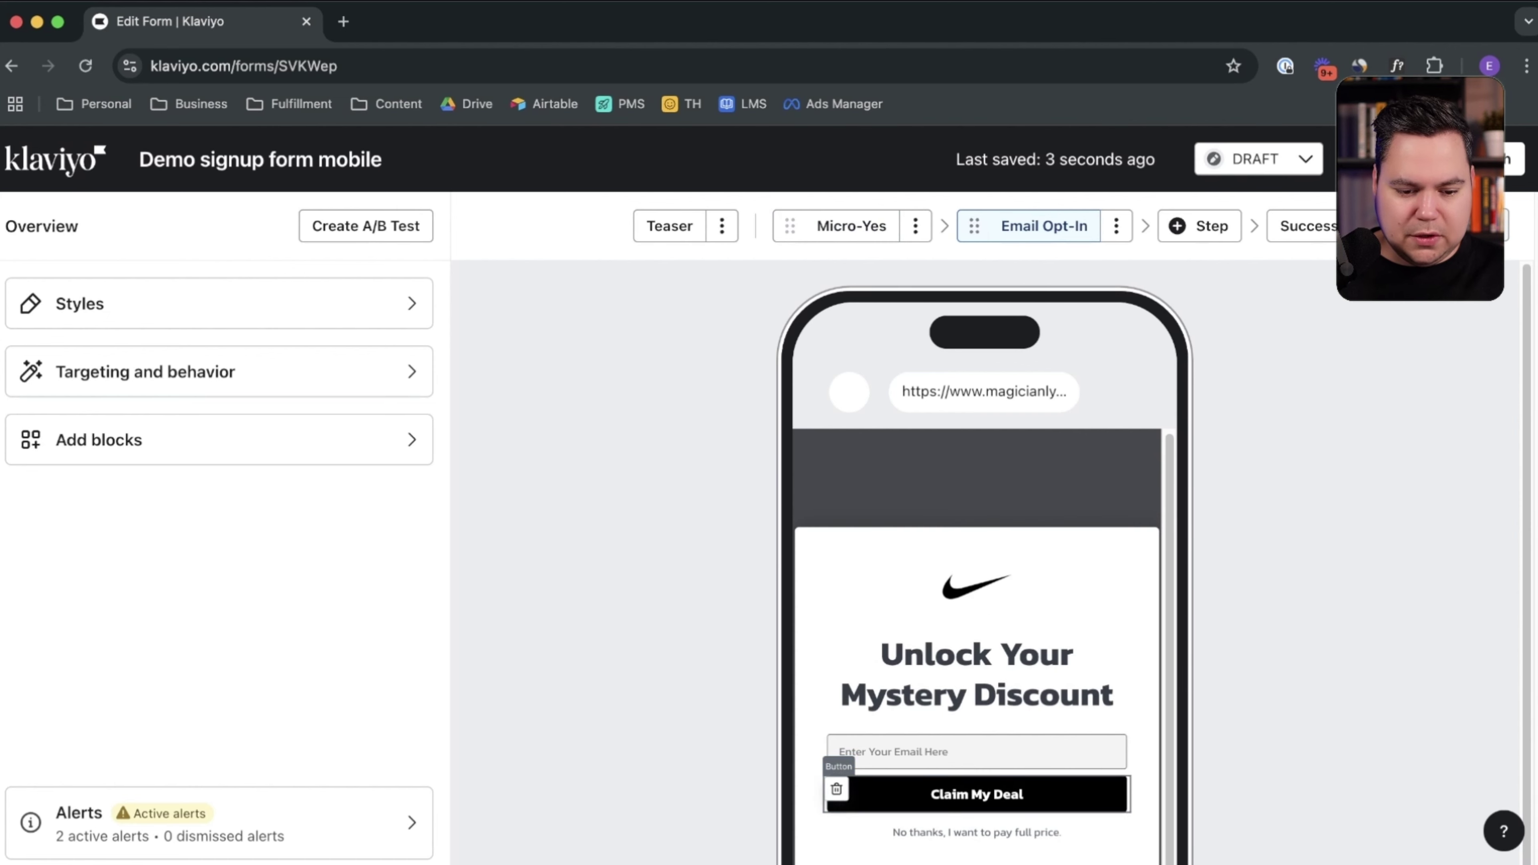
click(978, 794)
scroll(219, 545, down, 8)
double_click(185, 654)
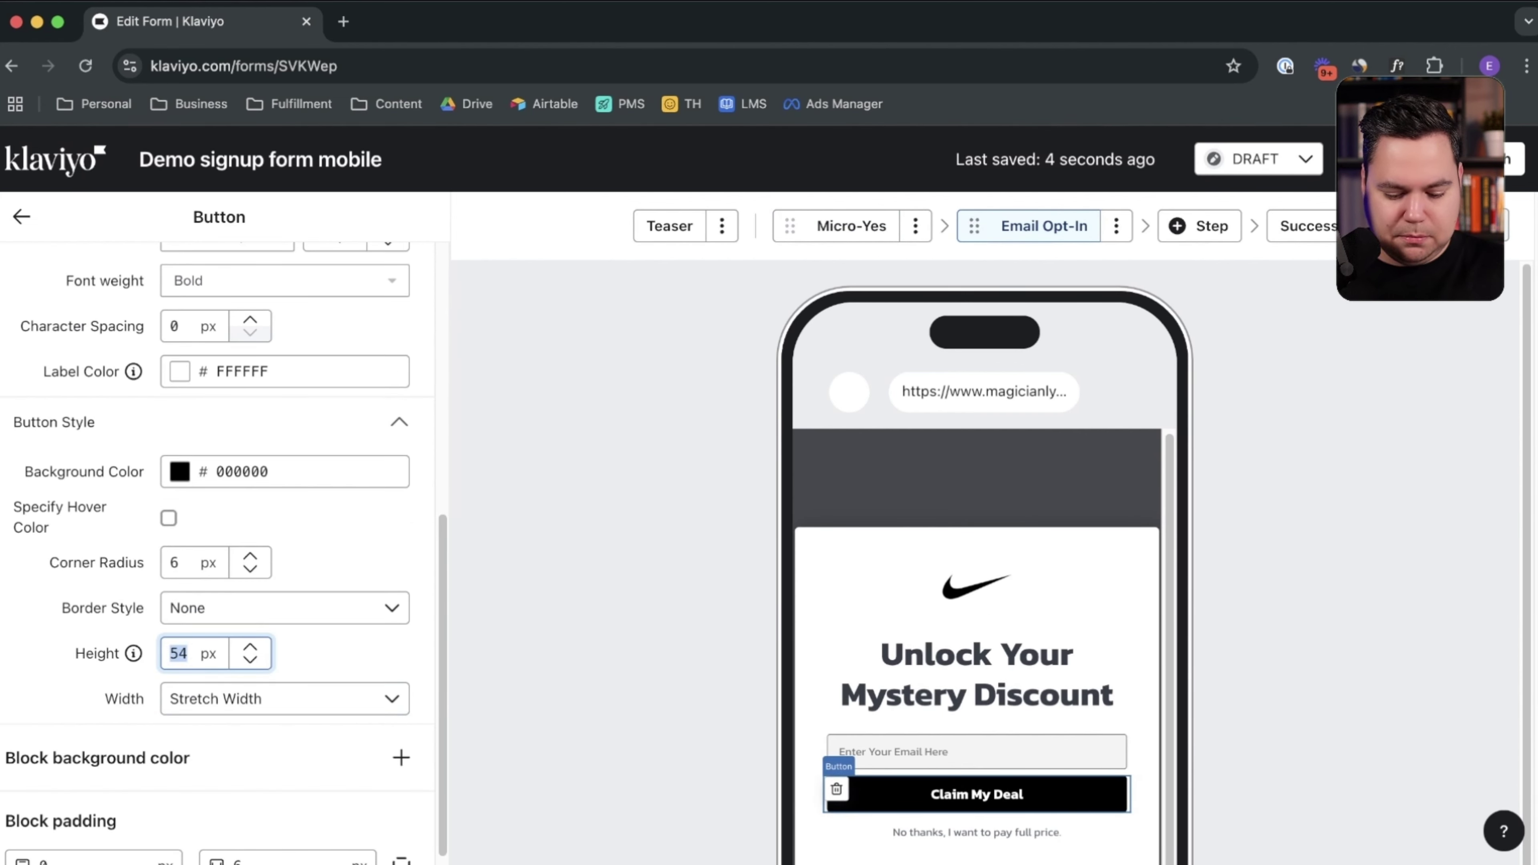
text(70)
Step: Set the whole "Unlock Your Mystery Discount" heading in the Email Opt-In step to 50 px
click(977, 669)
click(240, 551)
key(super+a)
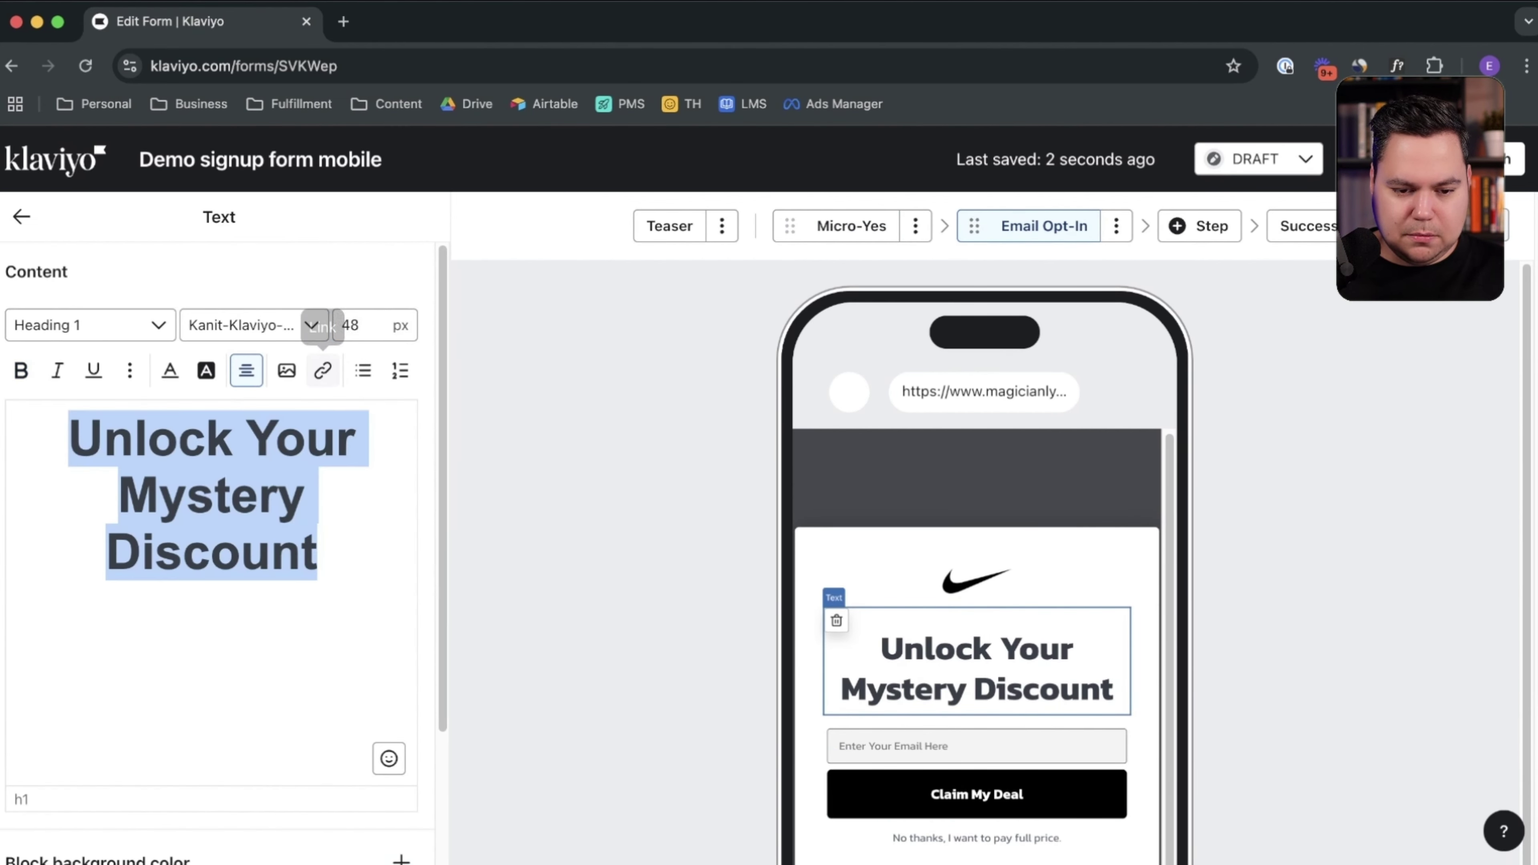
double_click(358, 326)
text(60)
key(BackSpace)
key(BackSpace)
text(50)
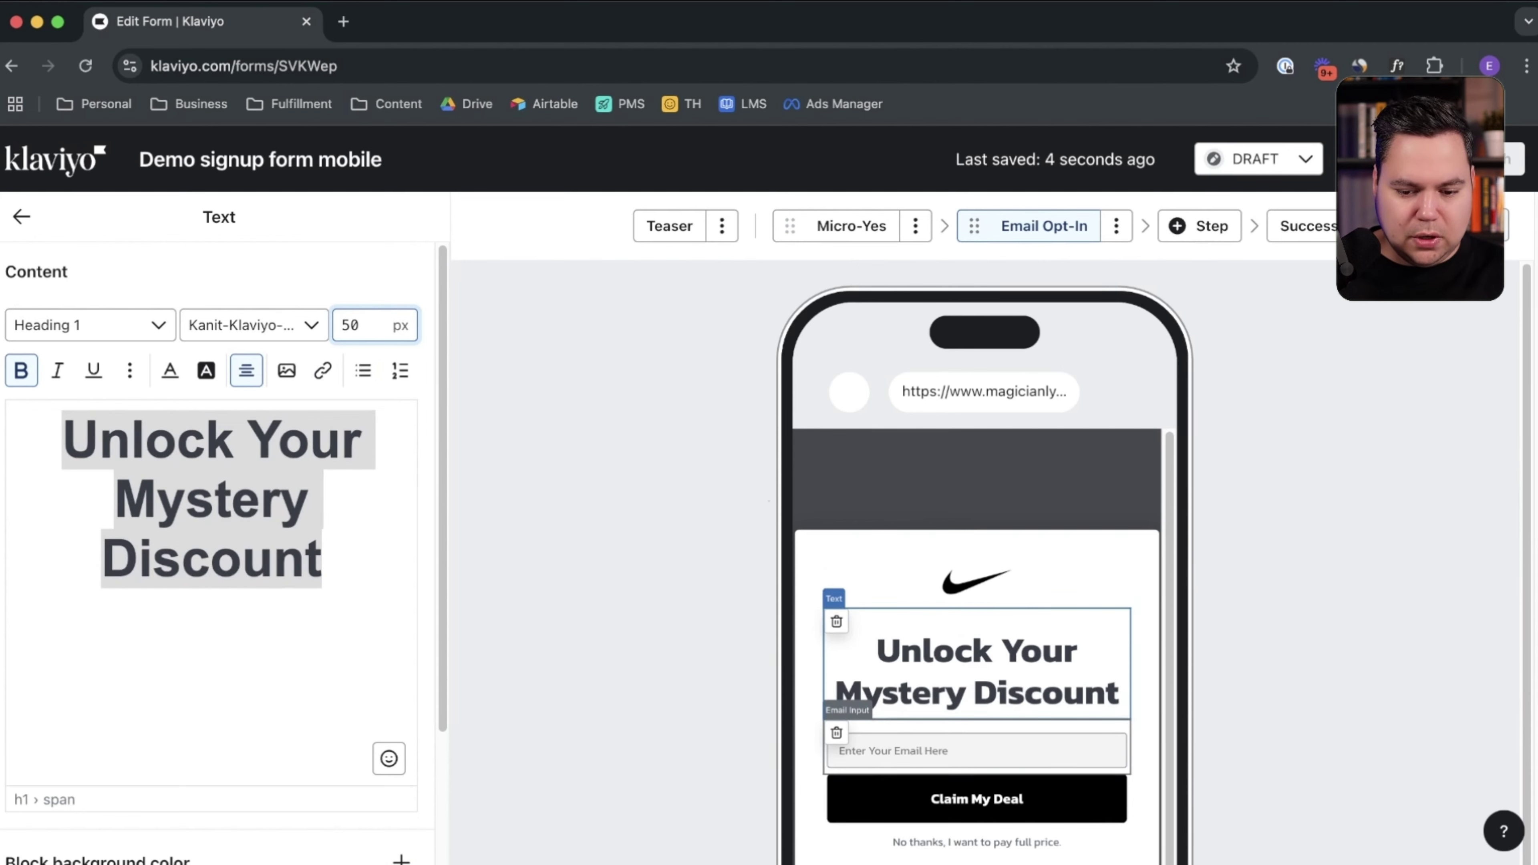
Step: In the form styles, set the input field height to 70 px and the input field text to 20 px
click(977, 751)
scroll(211, 632, down, 5)
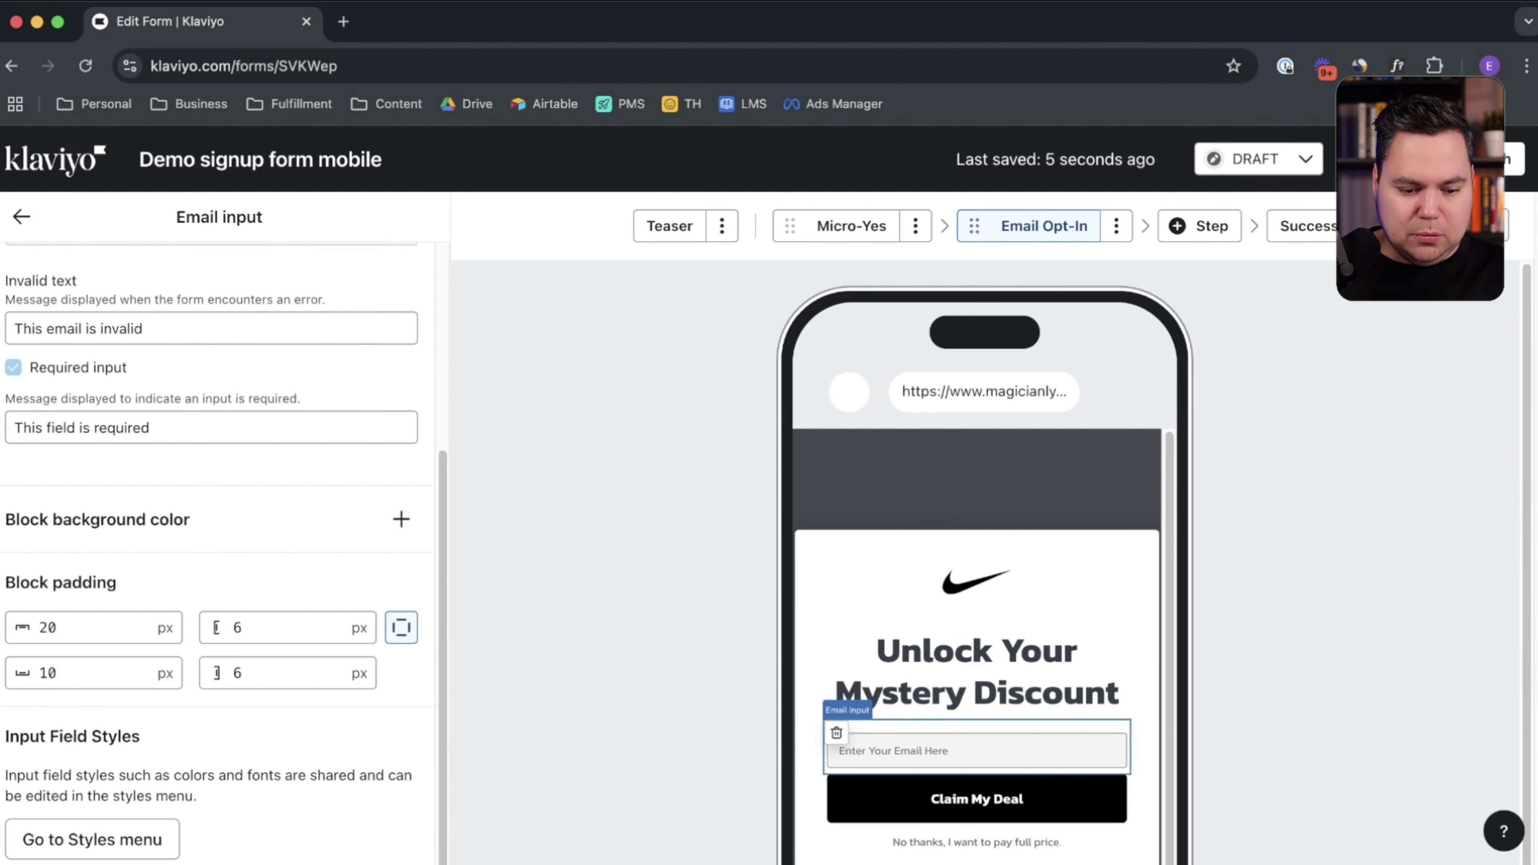
click(92, 839)
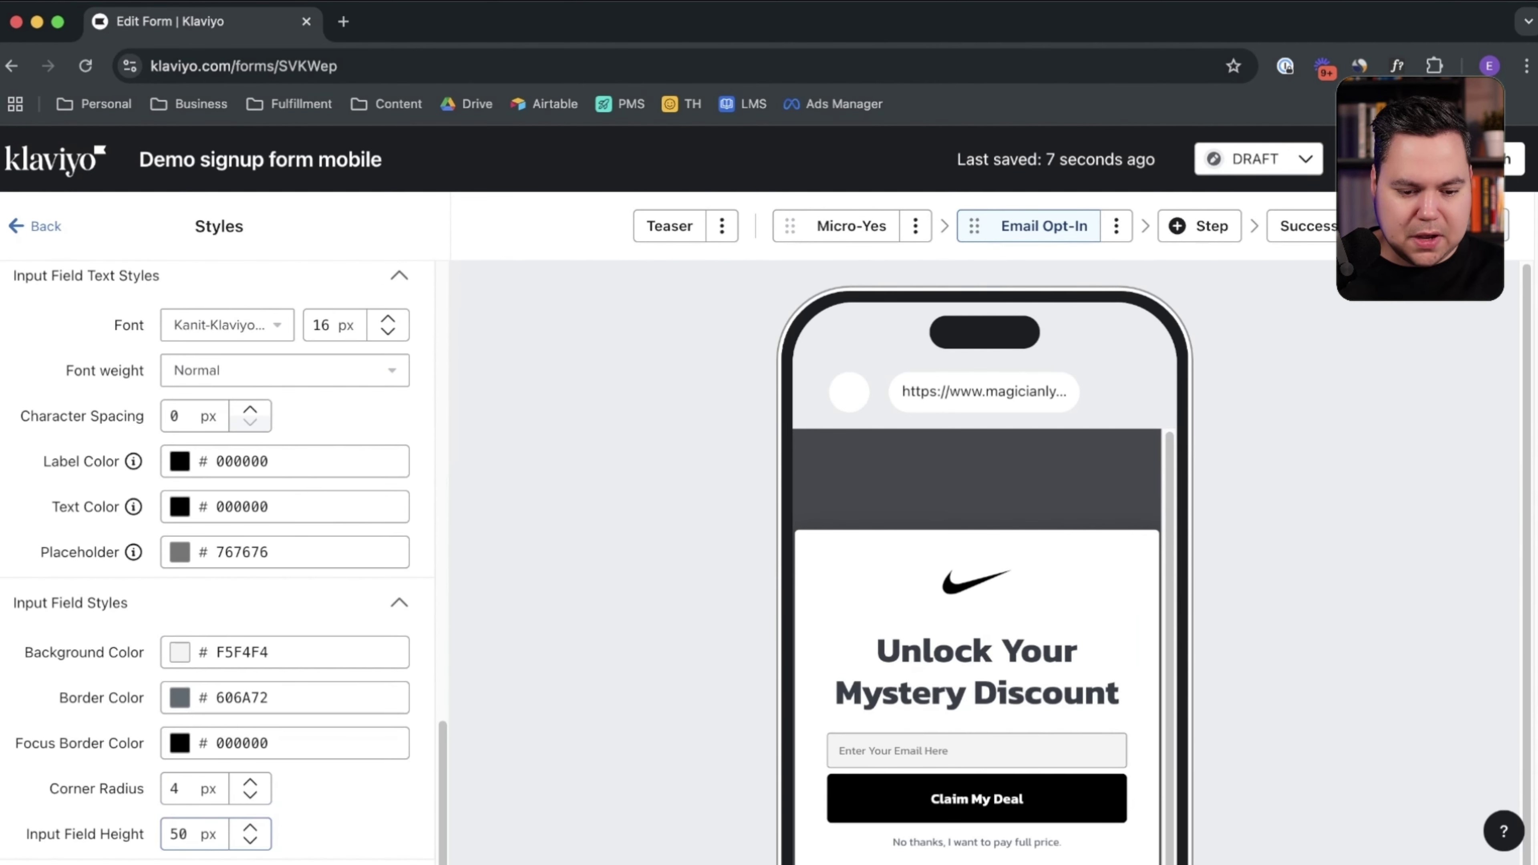
double_click(187, 833)
text(76)
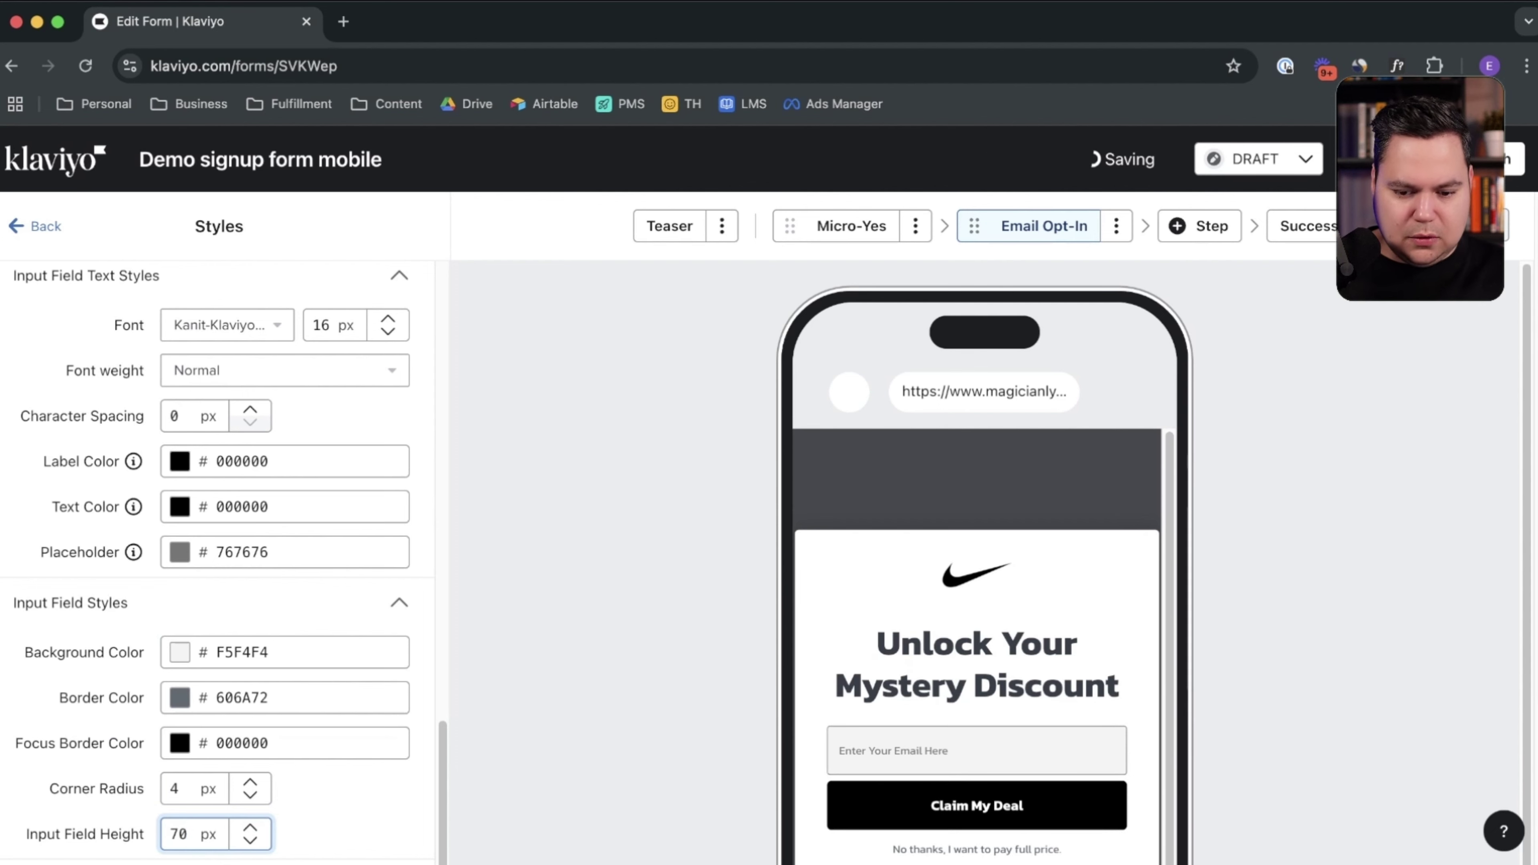
scroll(218, 634, up, 5)
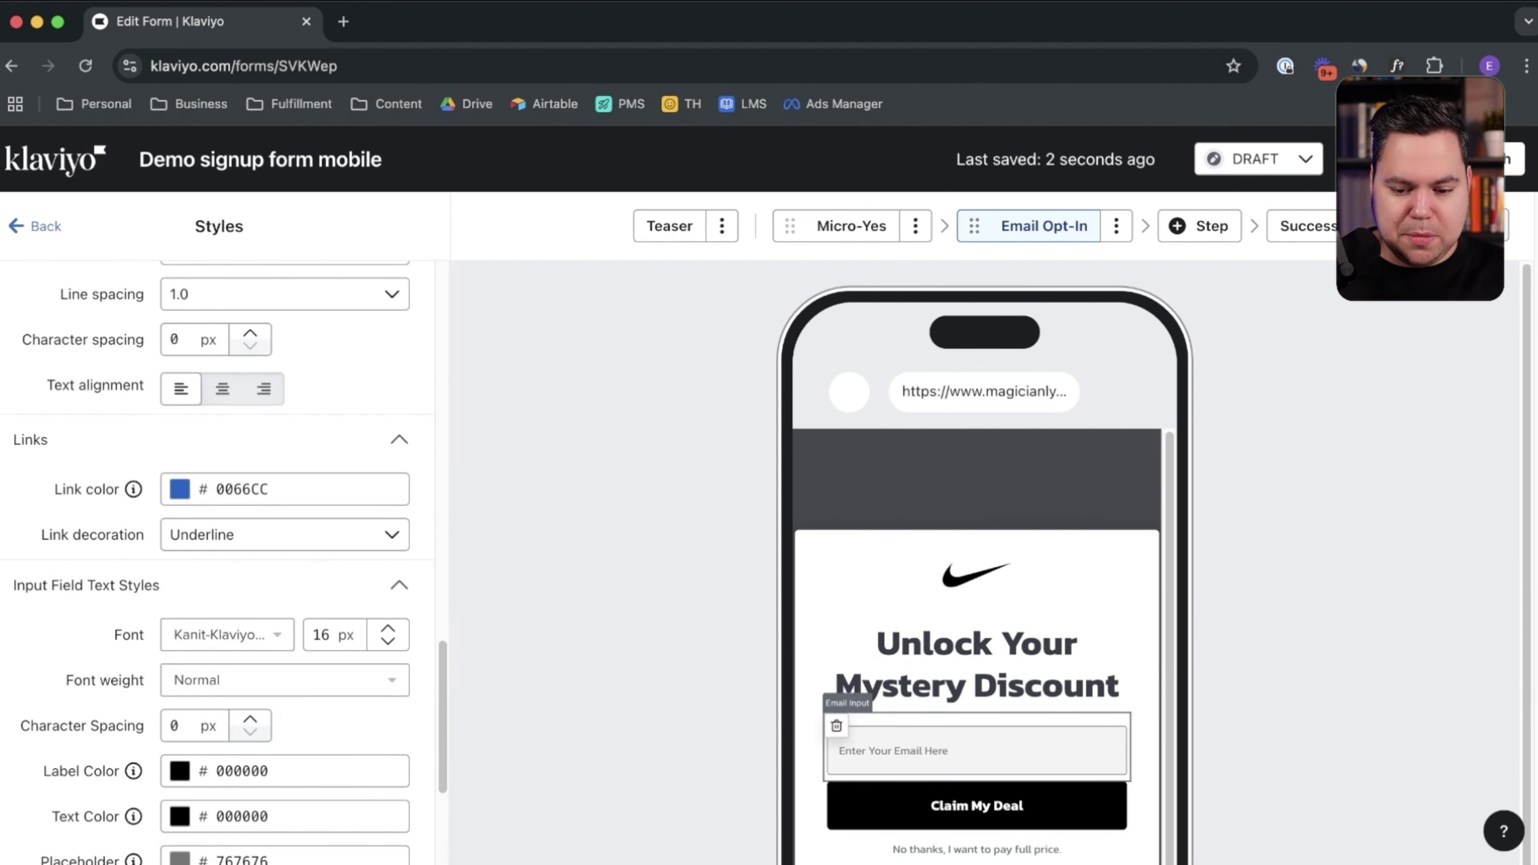
double_click(321, 635)
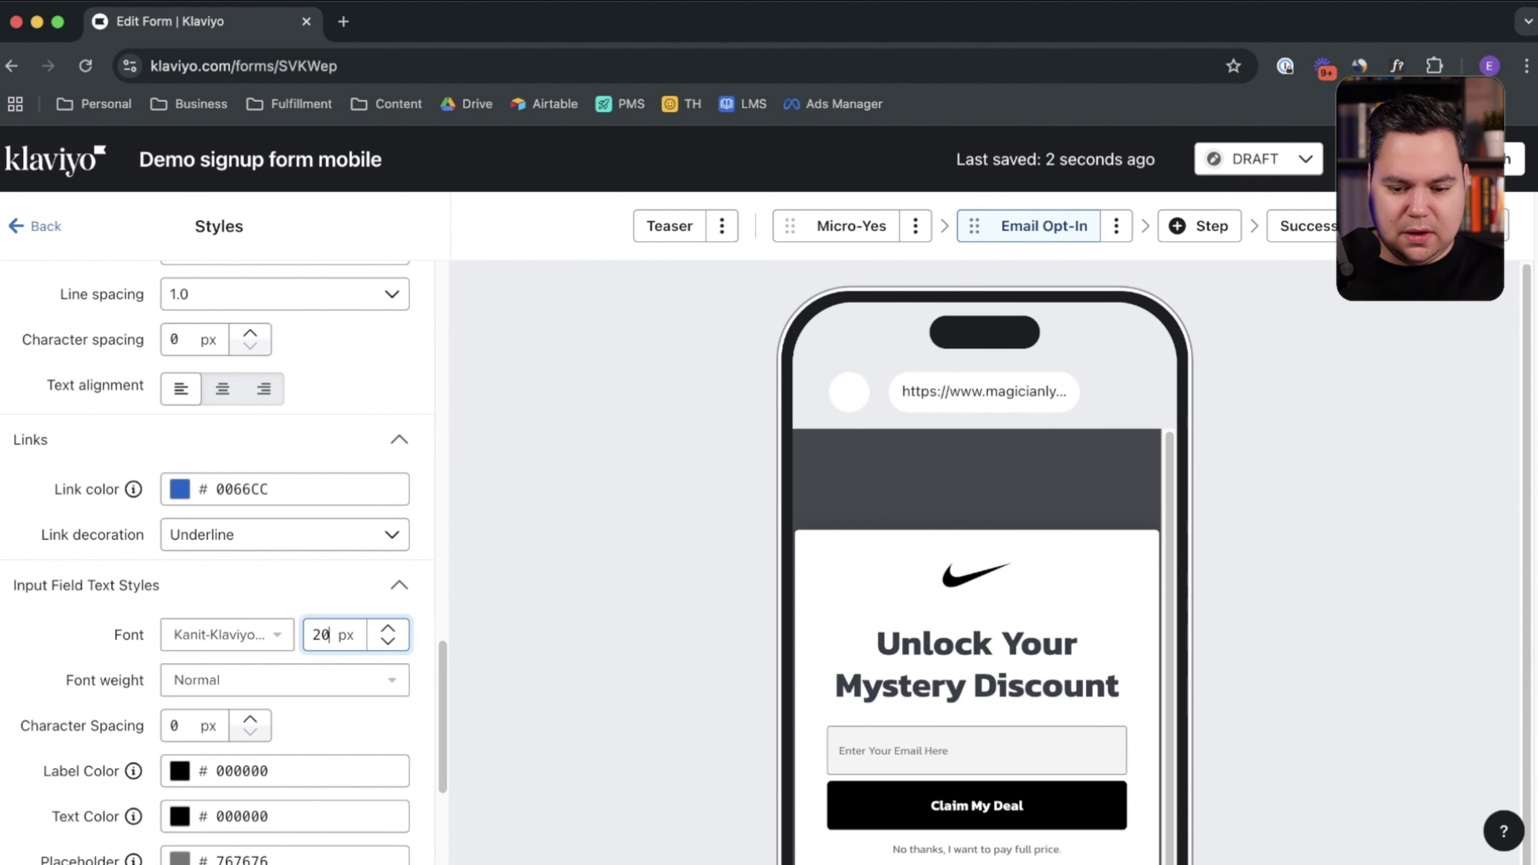
Step: Set the "No thanks, I want to pay full price." button text to 20 px in the Email Opt-In and Micro-Yes steps
click(976, 849)
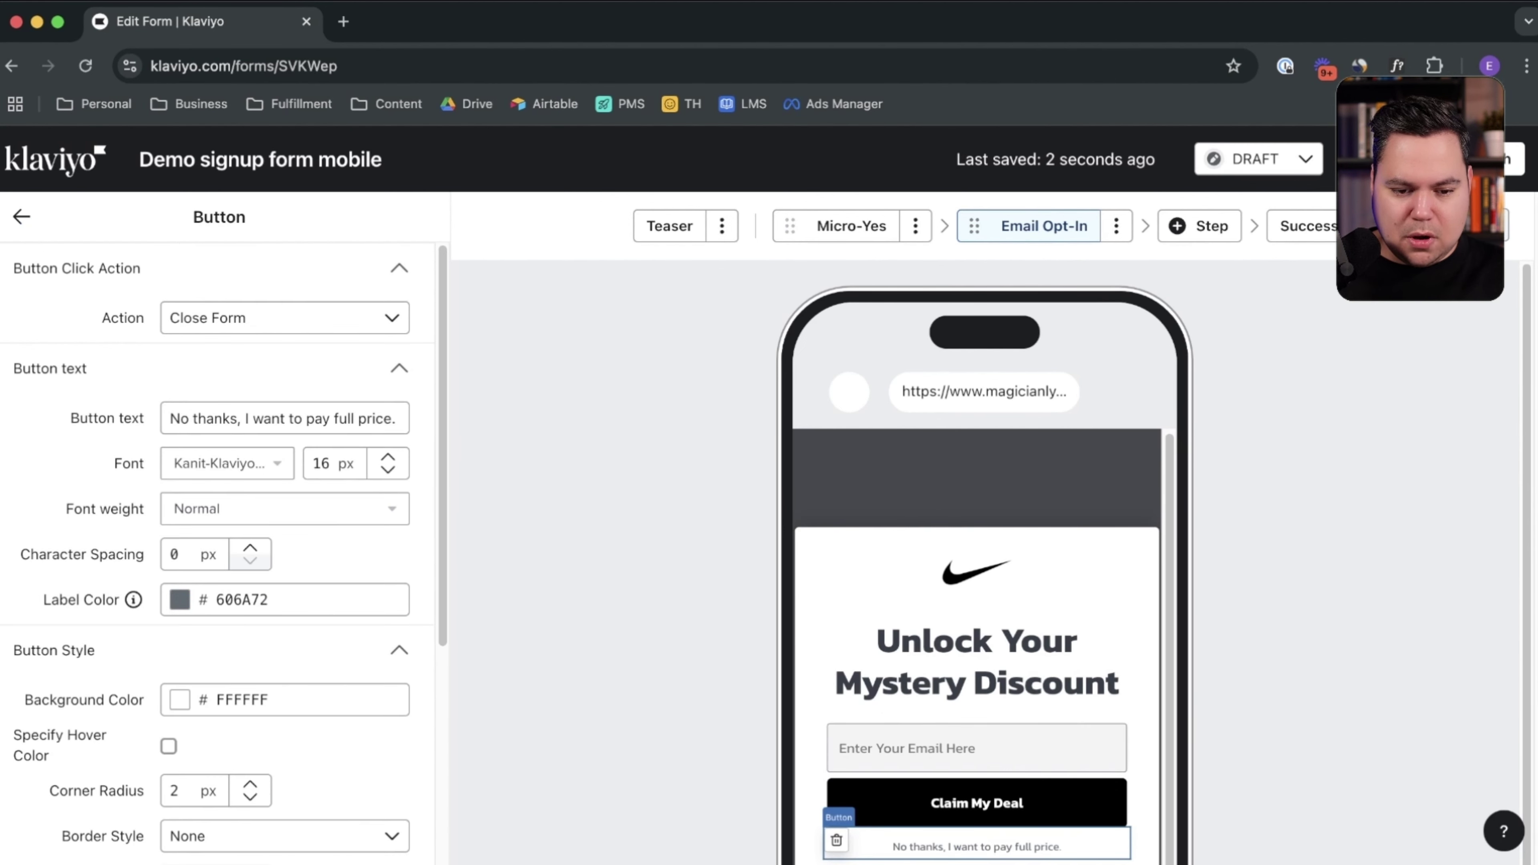
click(329, 463)
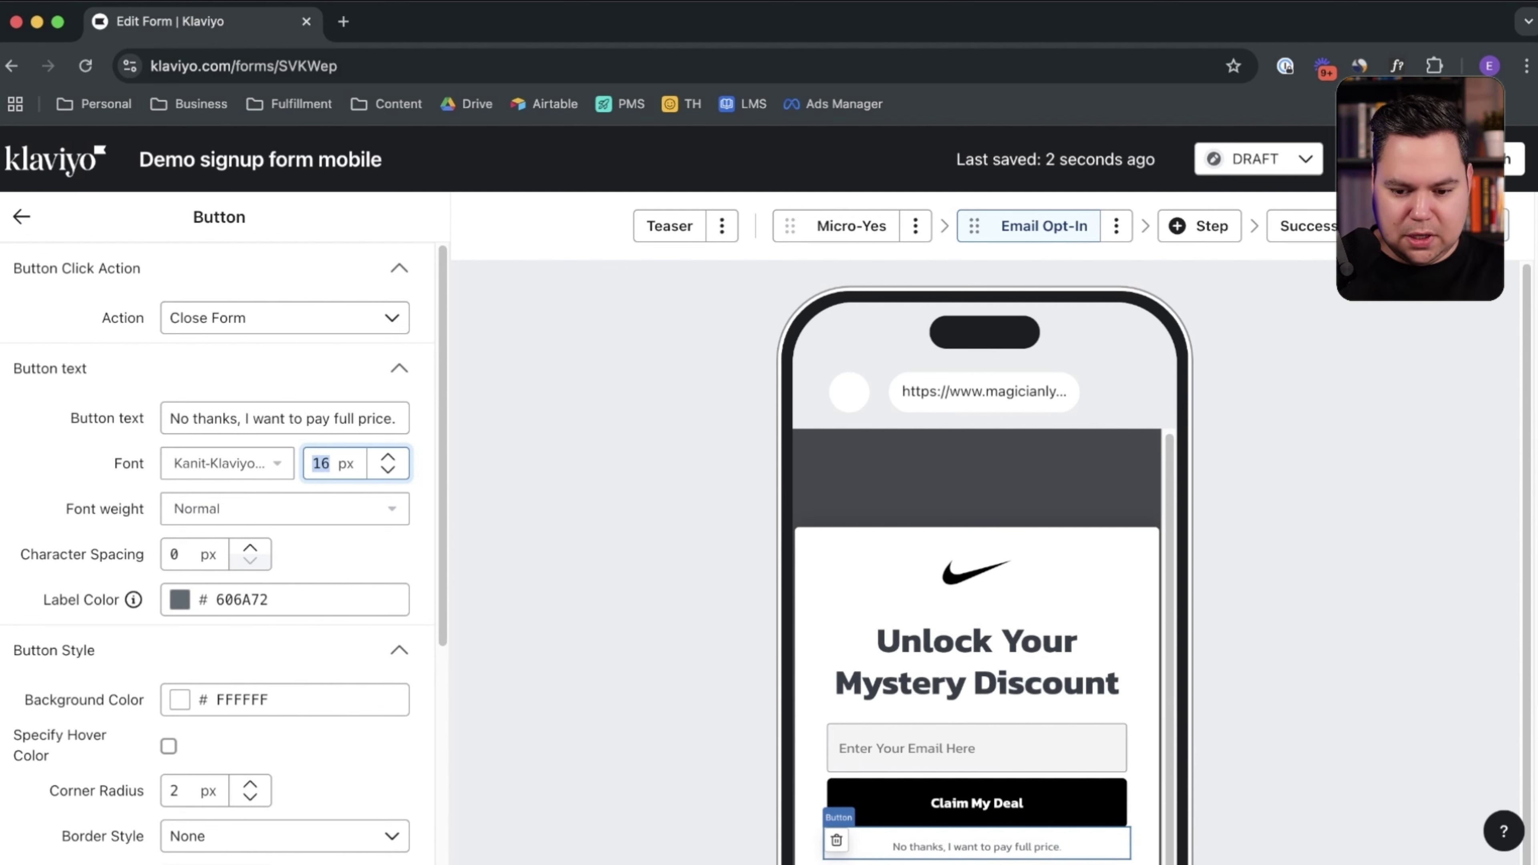
click(850, 226)
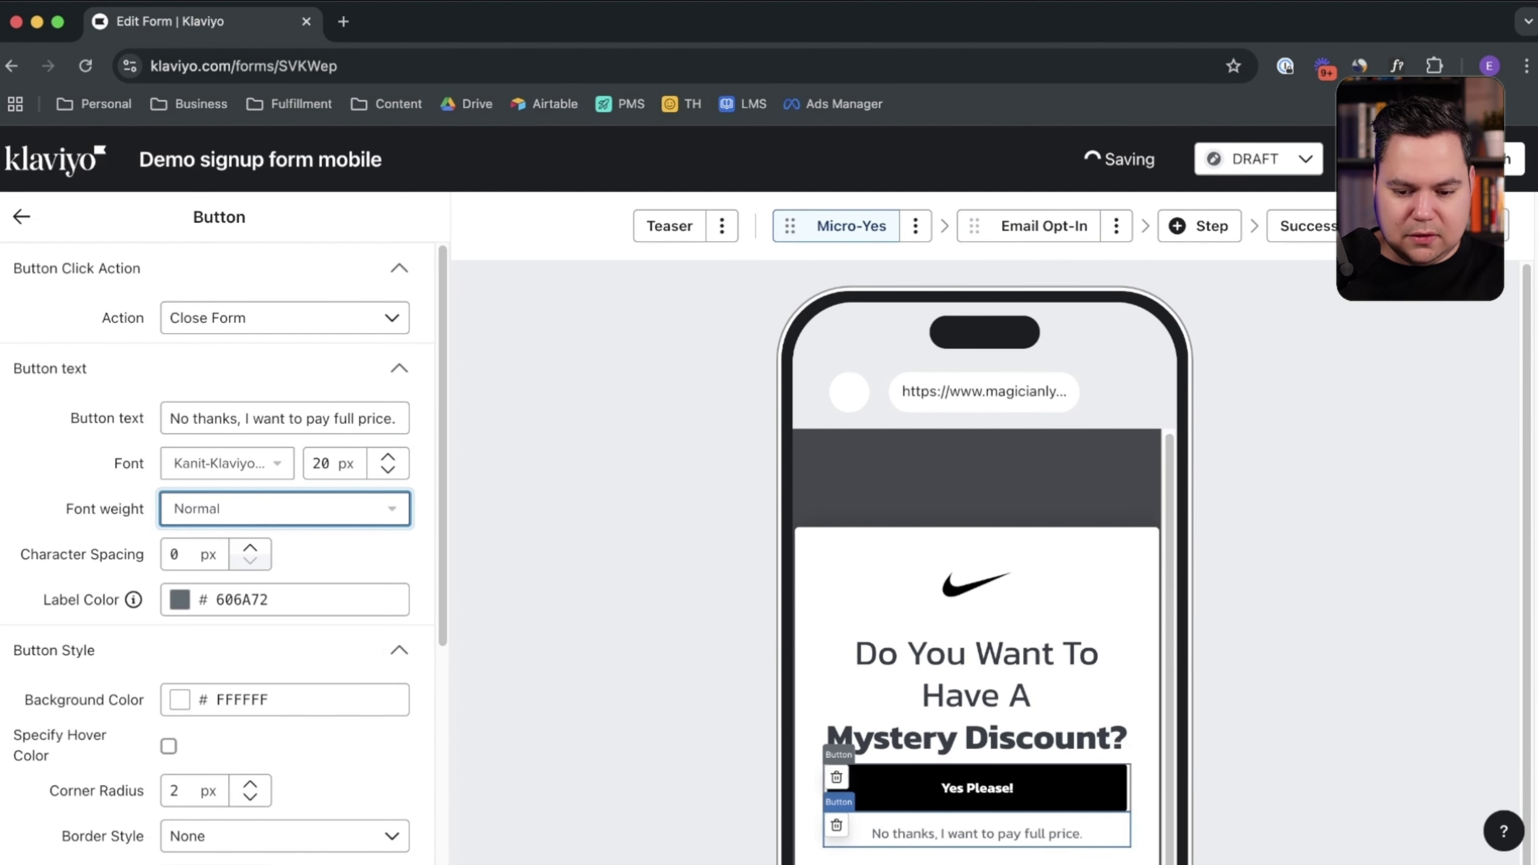
Step: Enlarge the "Yes Please!" button text in Micro-Yes and set the "Claim My Deal" button text in Email Opt-In to 24 px
click(976, 787)
click(321, 681)
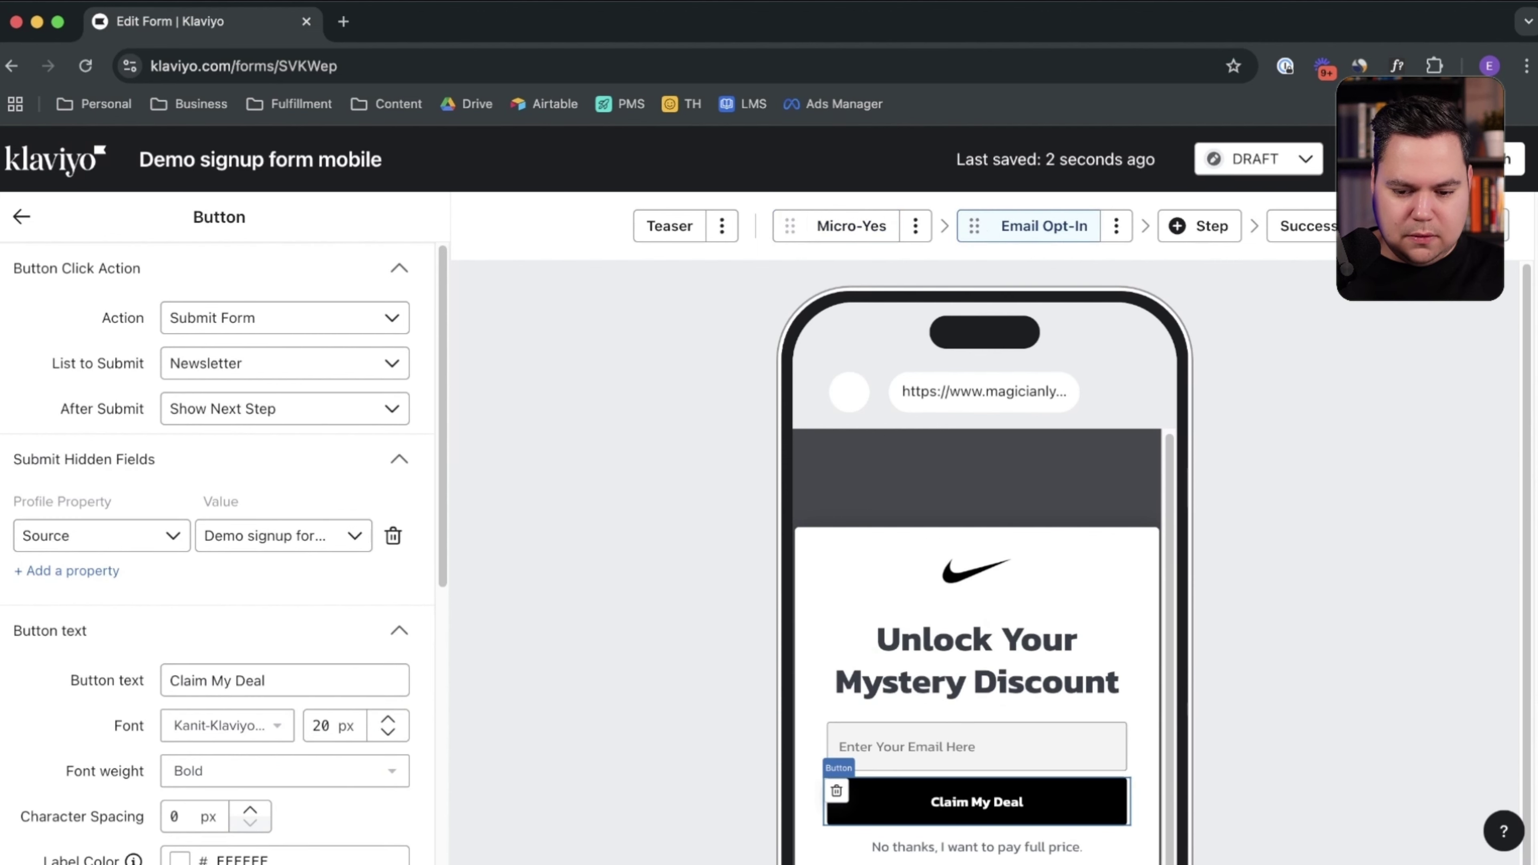
double_click(321, 725)
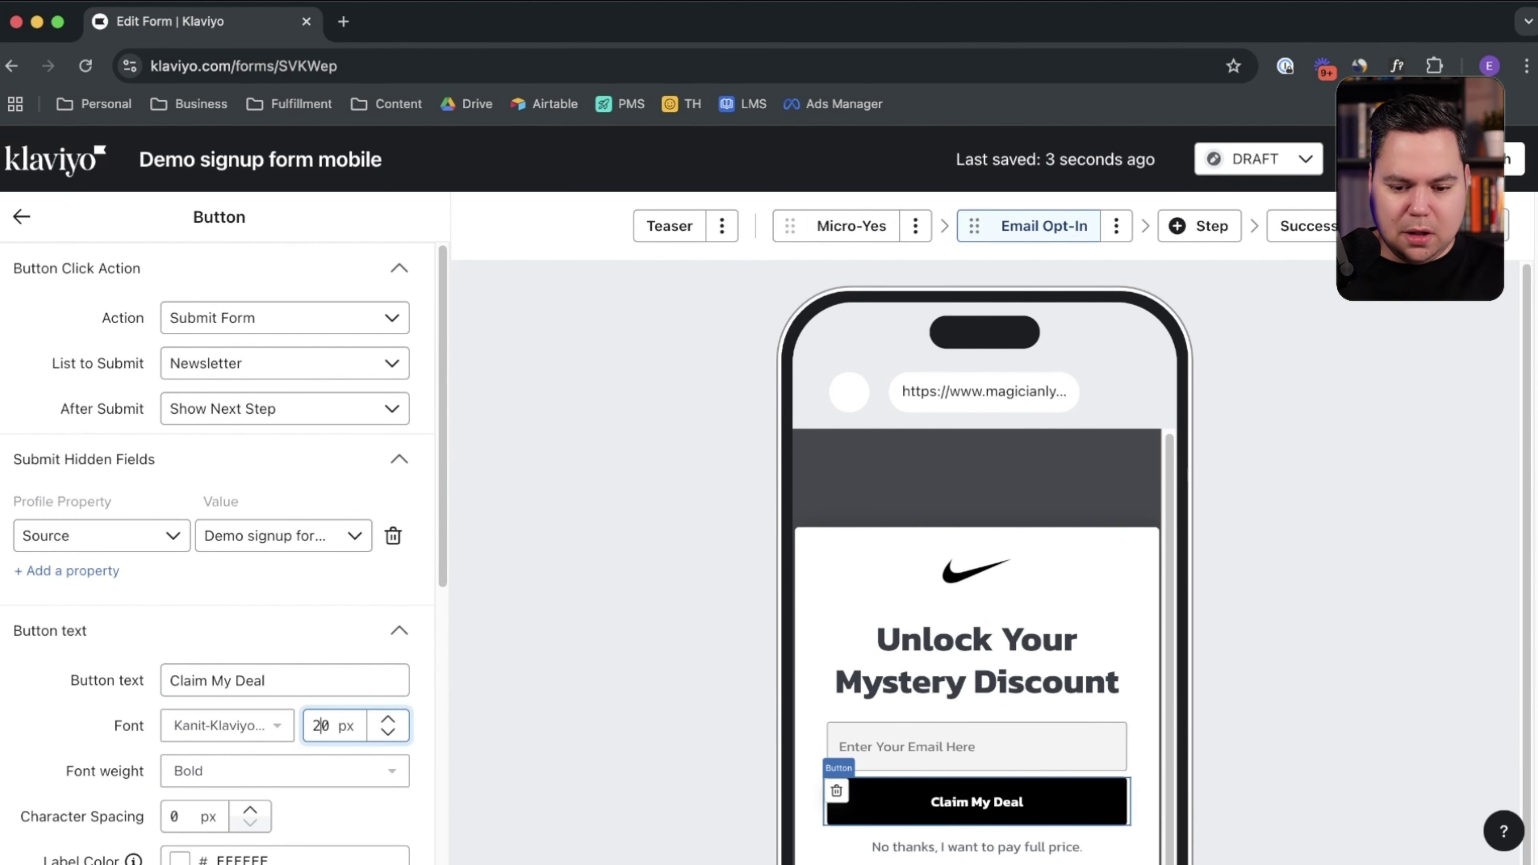
text(24)
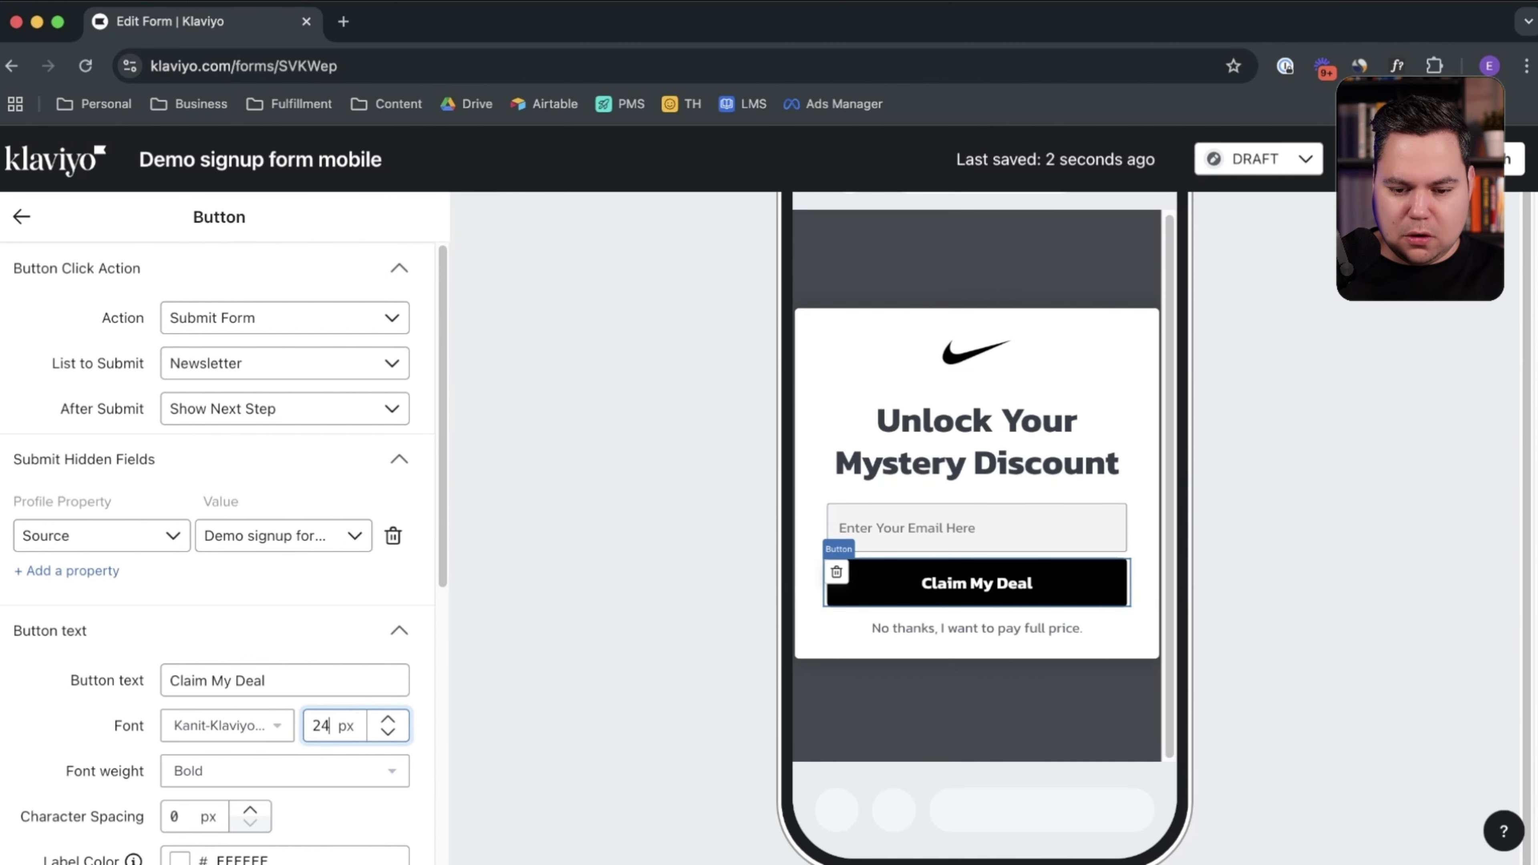
key(Escape)
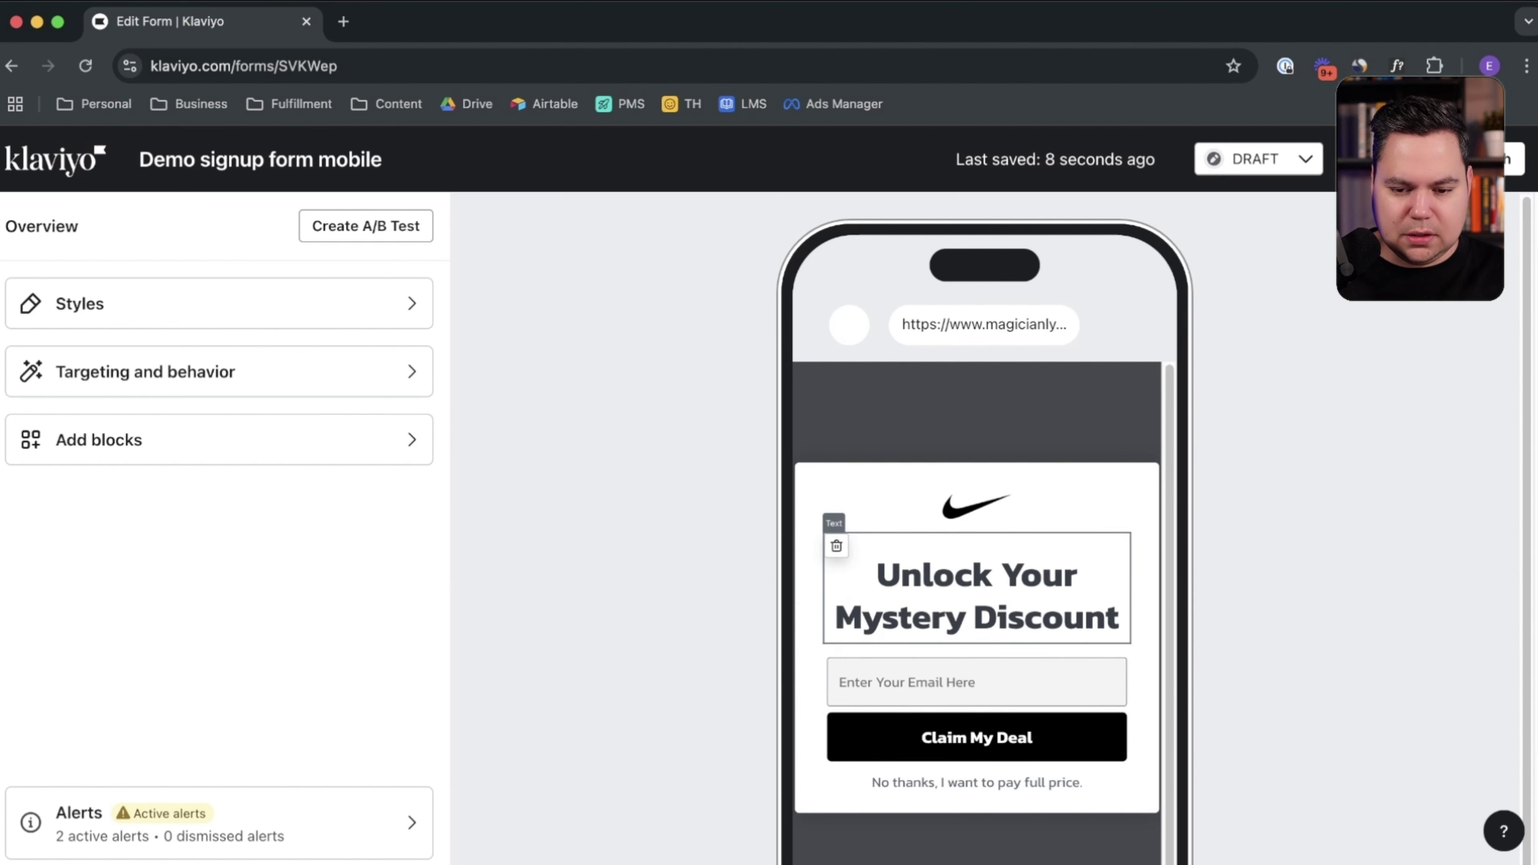
Step: Increase the bottom padding of the "Do You Want To Have A Mystery Discount?" heading block in the Micro-Yes step
scroll(977, 585, up, 2)
click(851, 225)
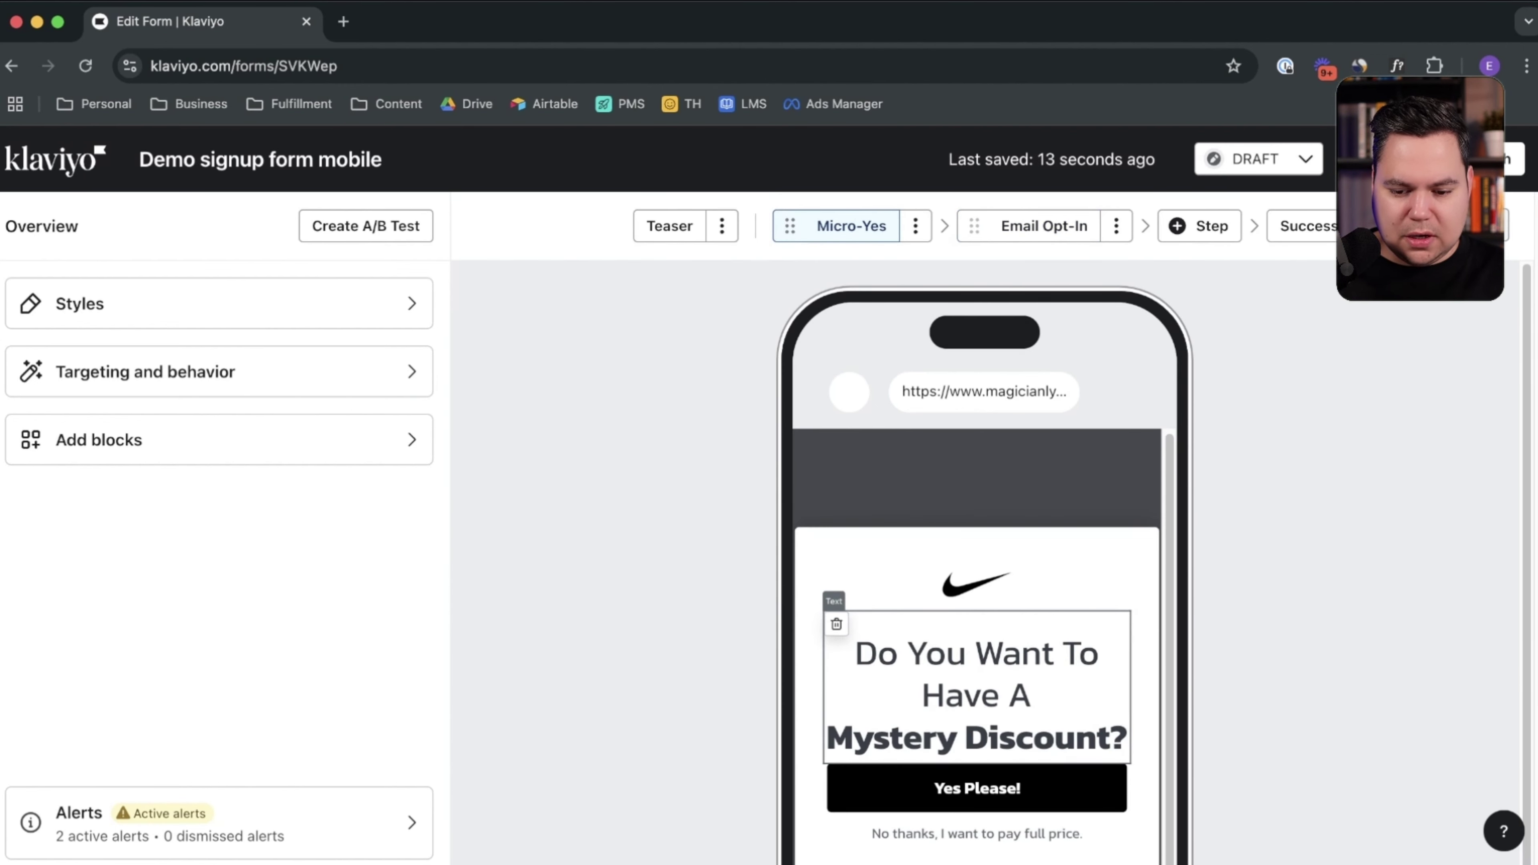
click(977, 695)
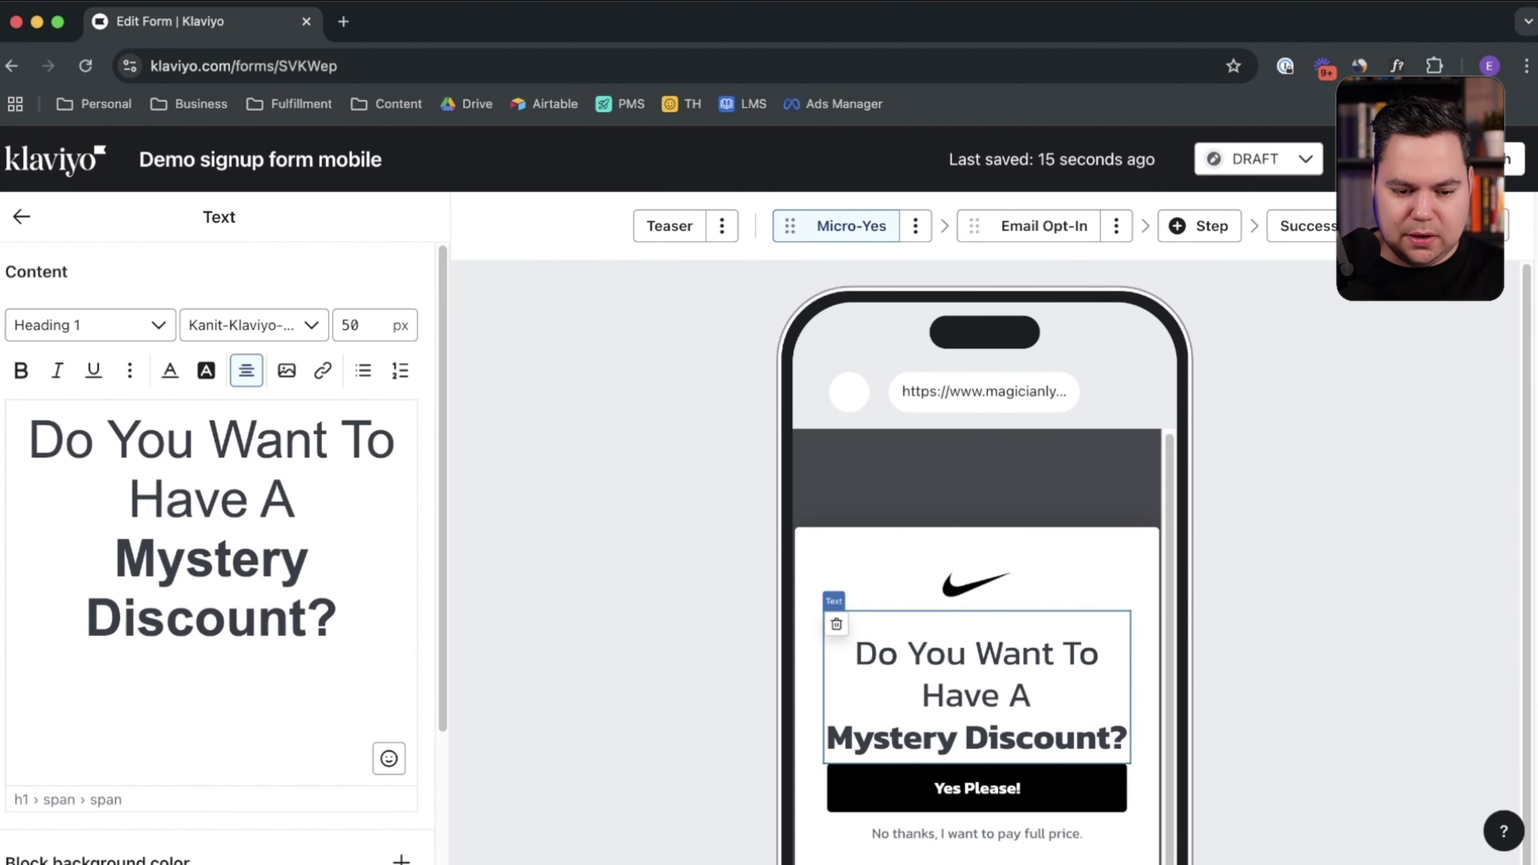
scroll(212, 485, down, 5)
click(44, 835)
text(2)
key(Escape)
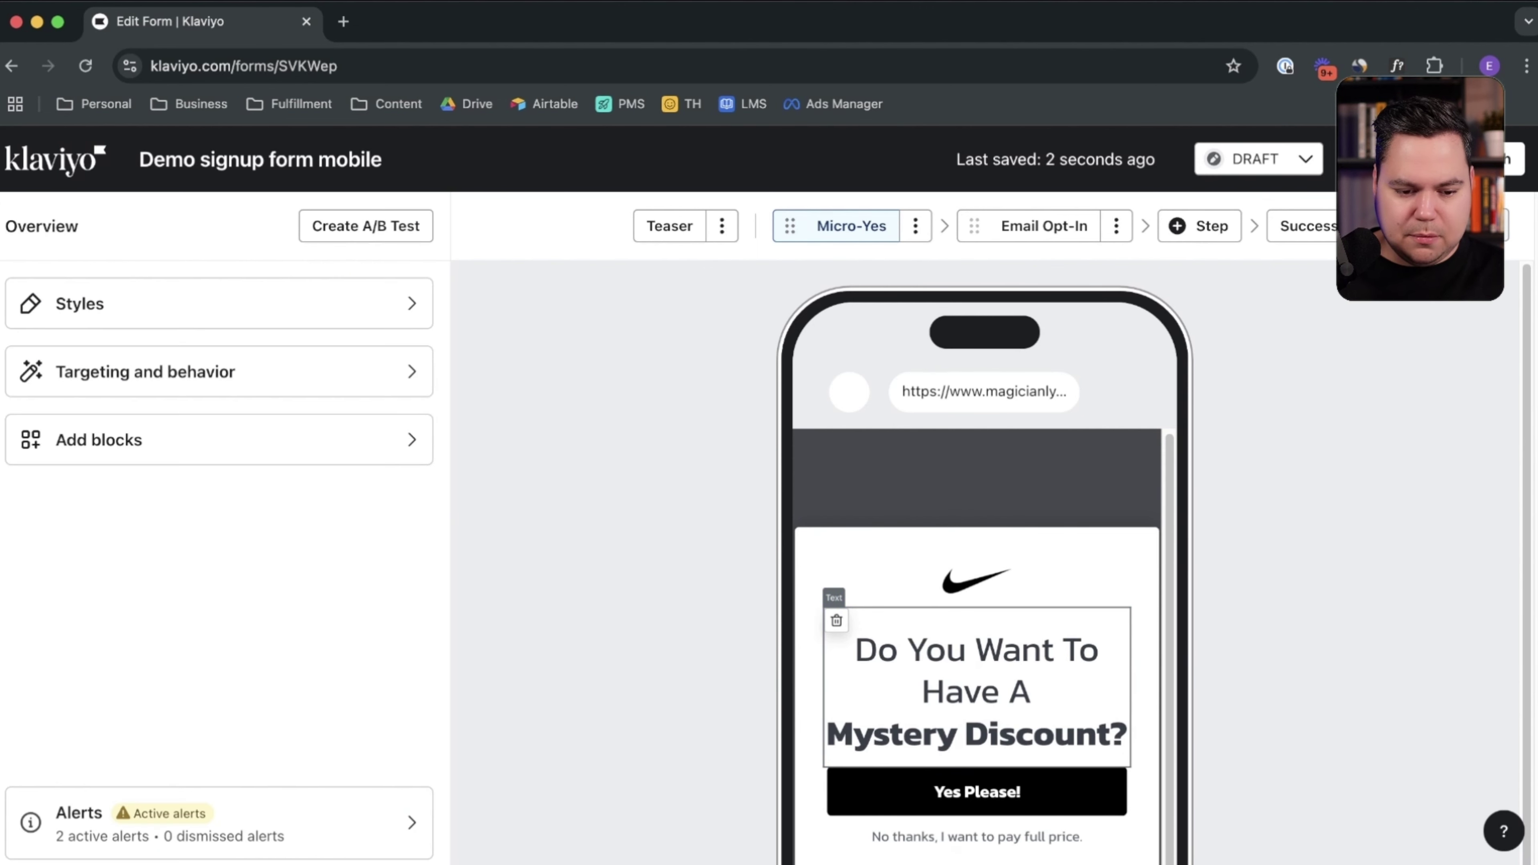
click(977, 695)
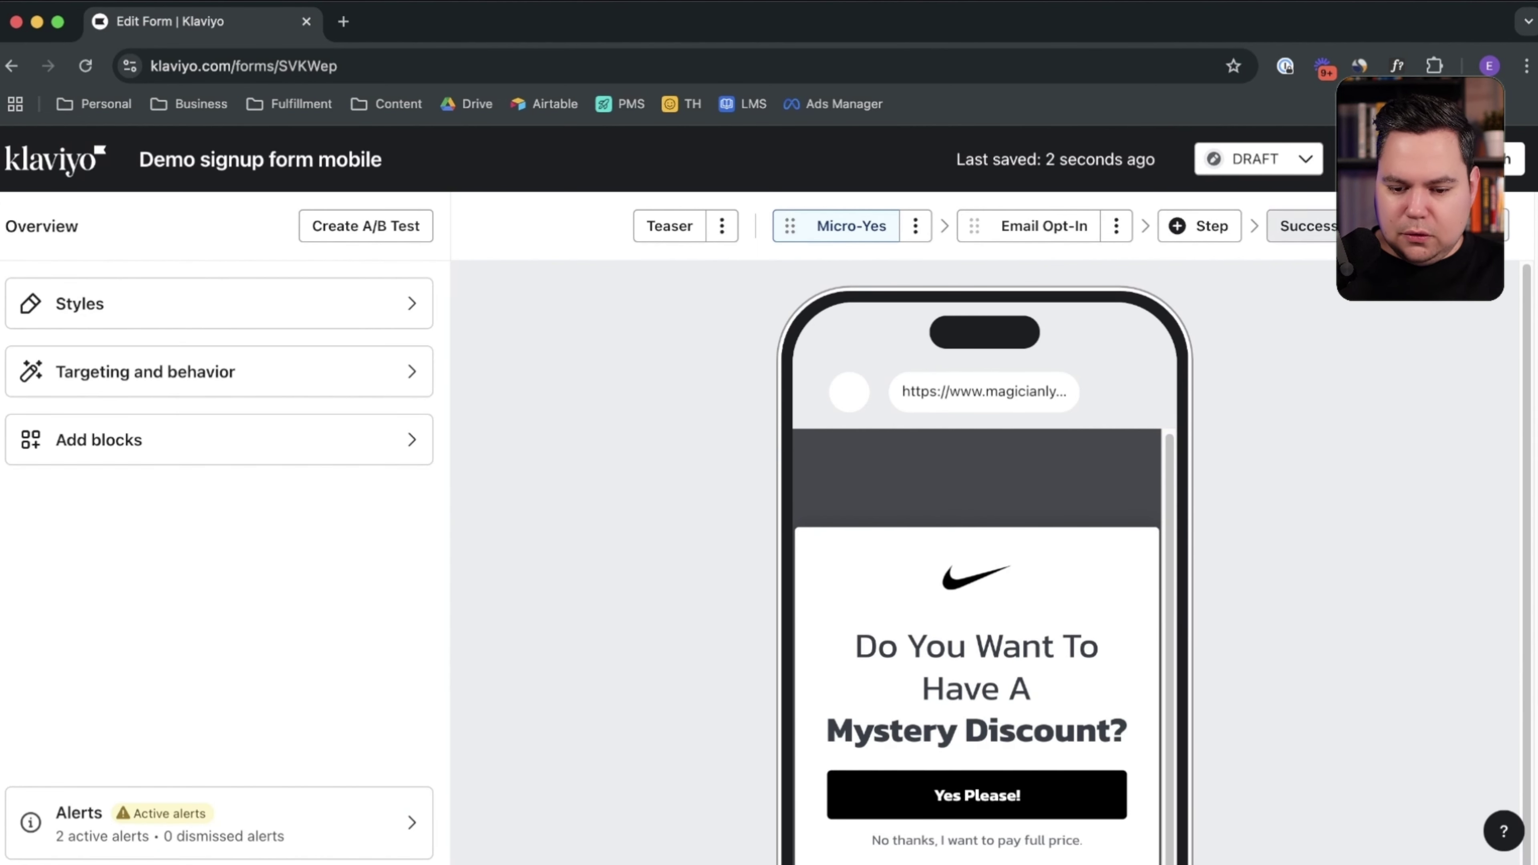
Step: Set the whole "Your Discount Is On It's Way..." heading in the Success step to 50 px
click(1302, 226)
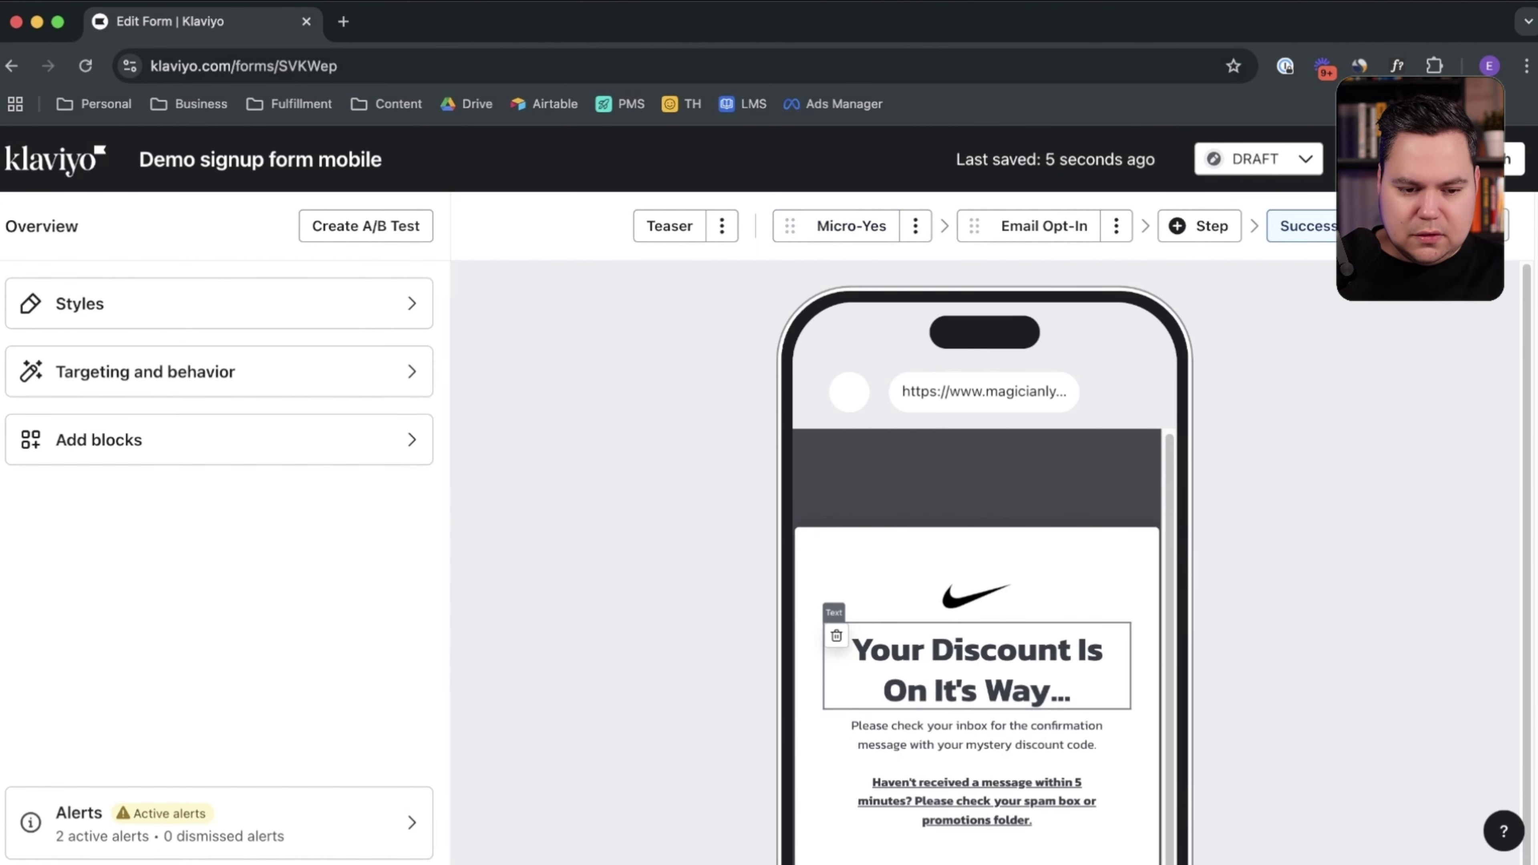
click(977, 667)
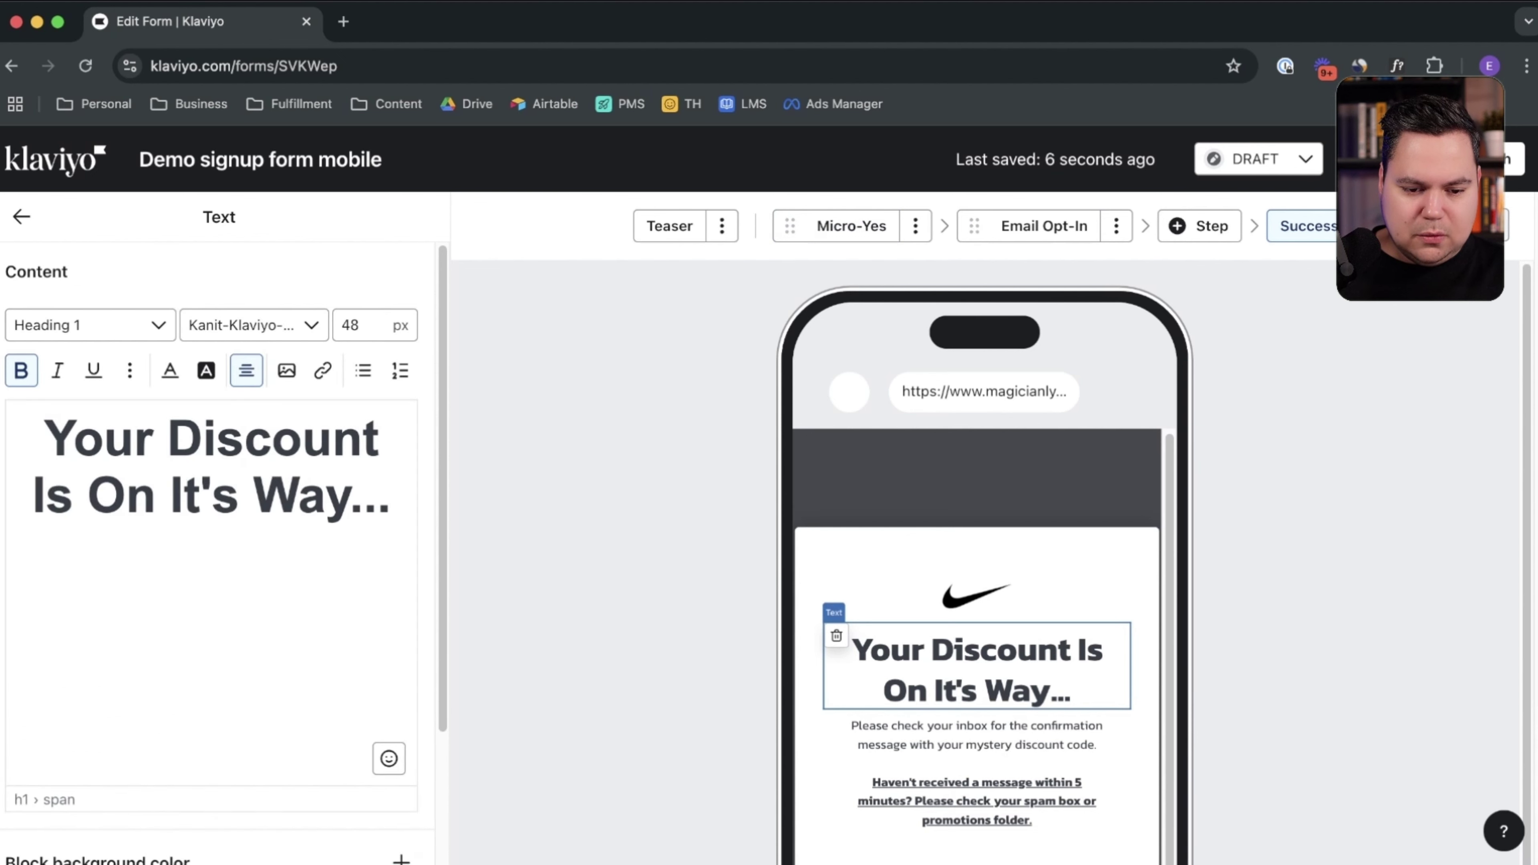
click(298, 503)
key(super+a)
click(363, 326)
text(50)
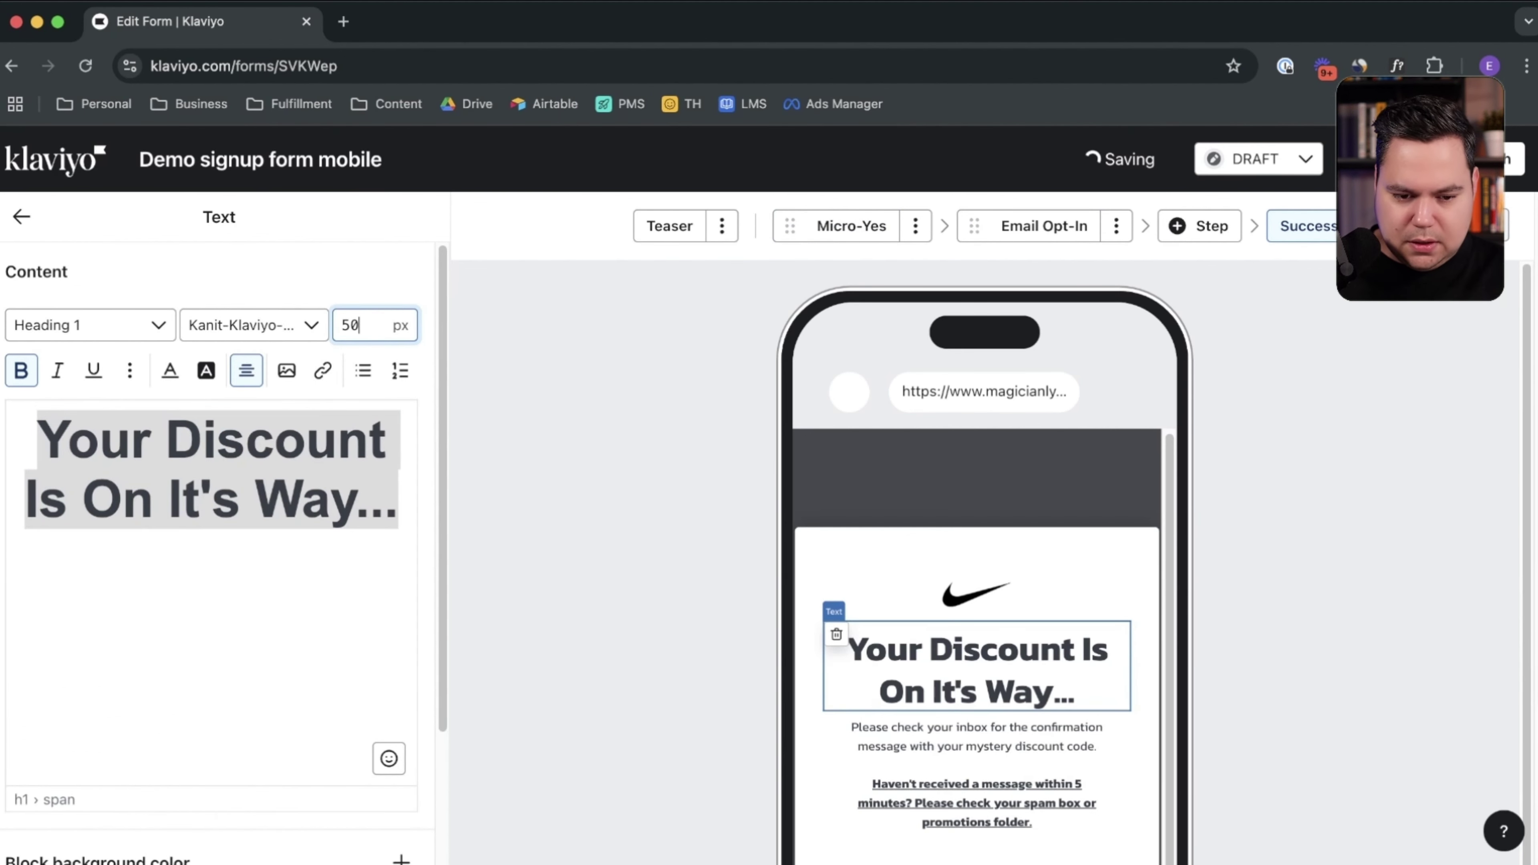
Step: Set the left and right block padding of the Success heading to 0 px
scroll(218, 540, down, 3)
double_click(238, 790)
text(0)
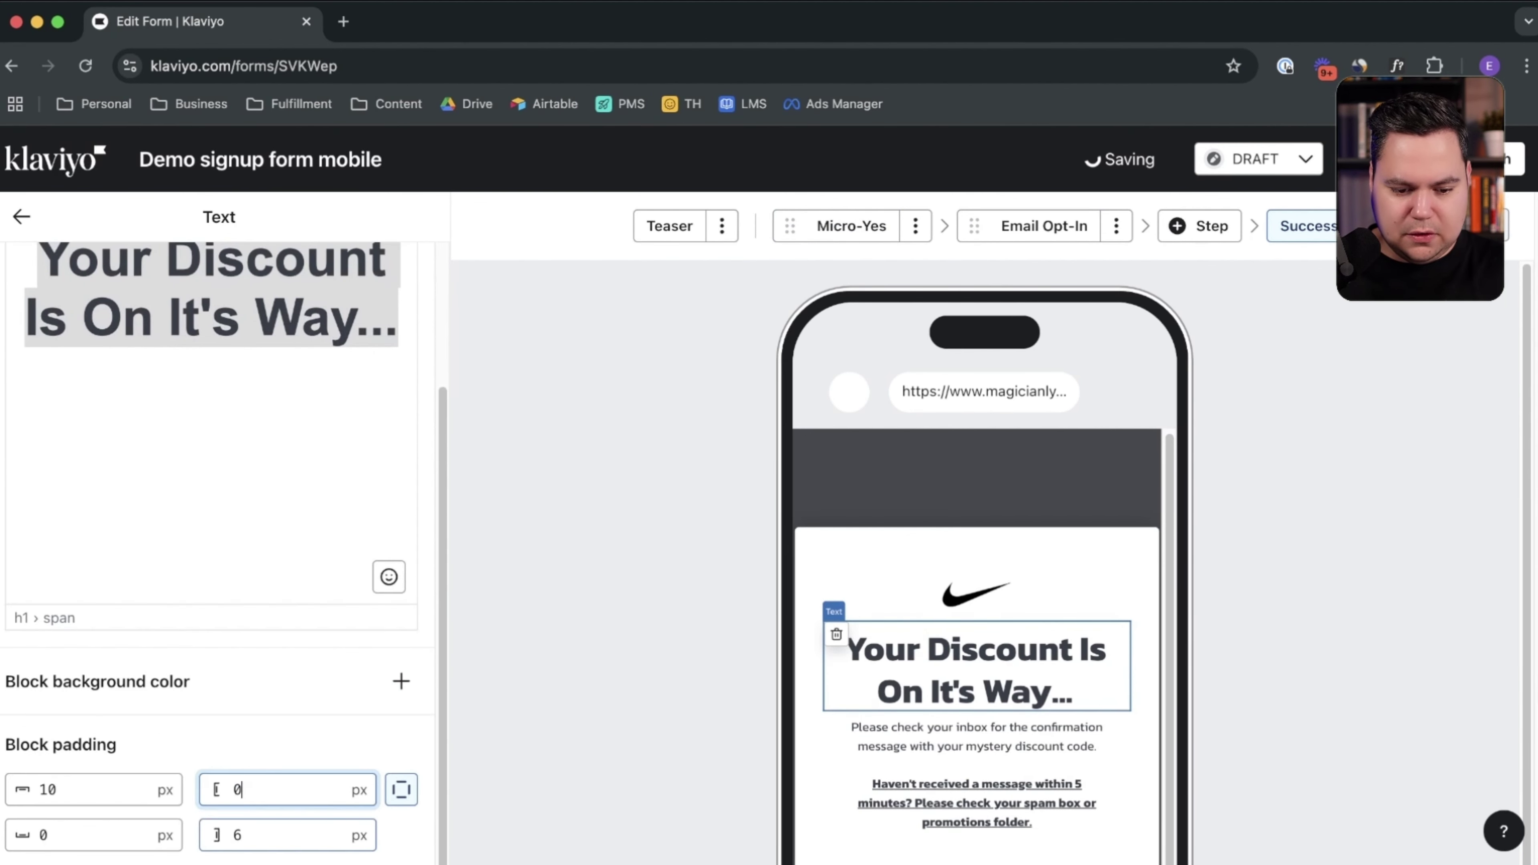
double_click(238, 835)
text(0)
Step: Set all of the inbox and spam-folder message text in the Success step to 22 px and its left and right padding to 20 px
click(976, 765)
key(super+a)
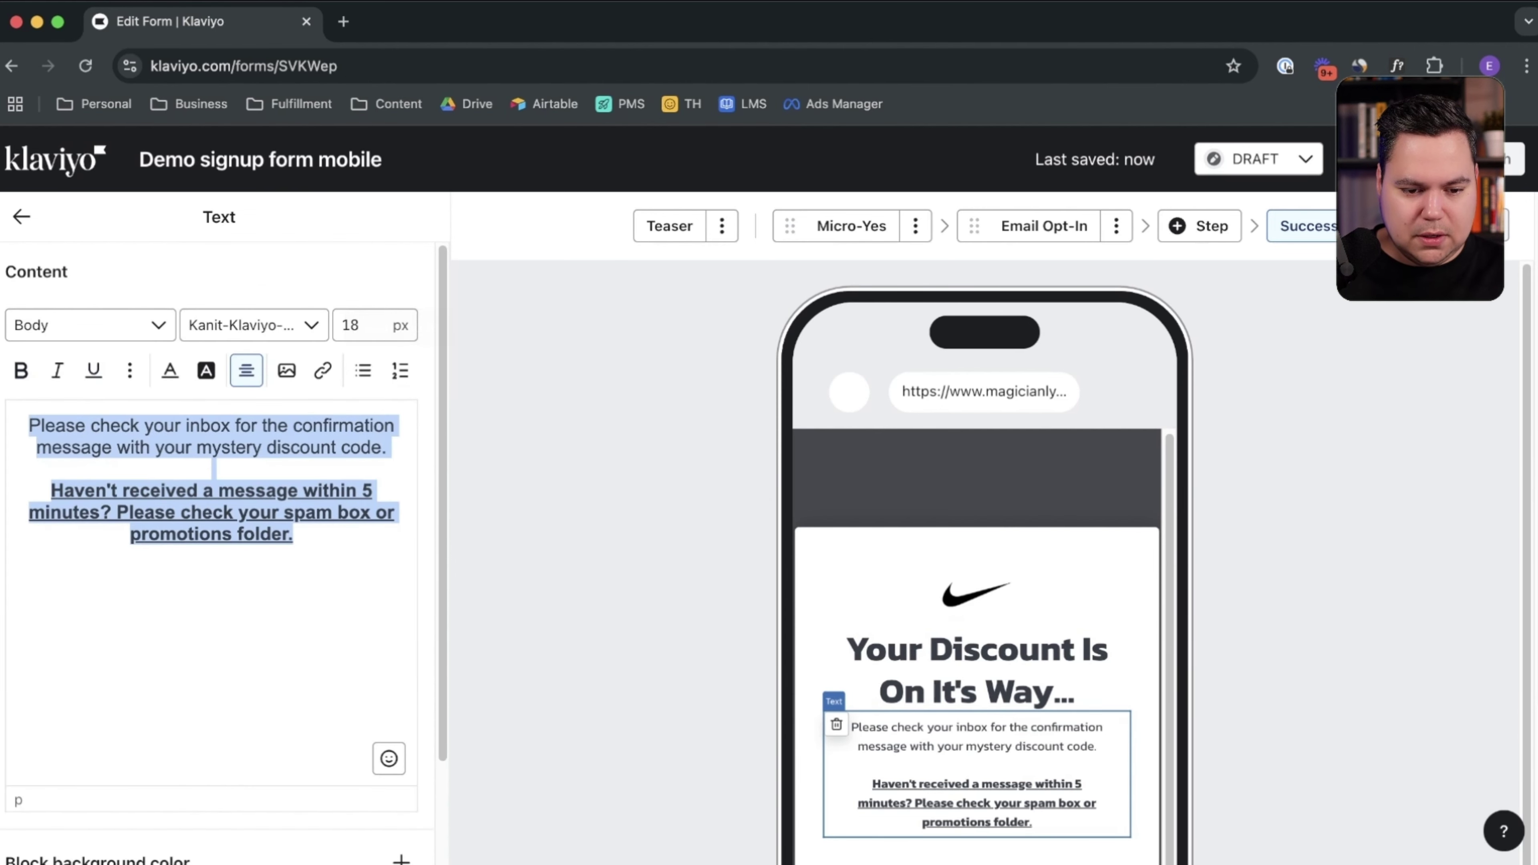
click(363, 325)
text(22)
scroll(218, 539, down, 3)
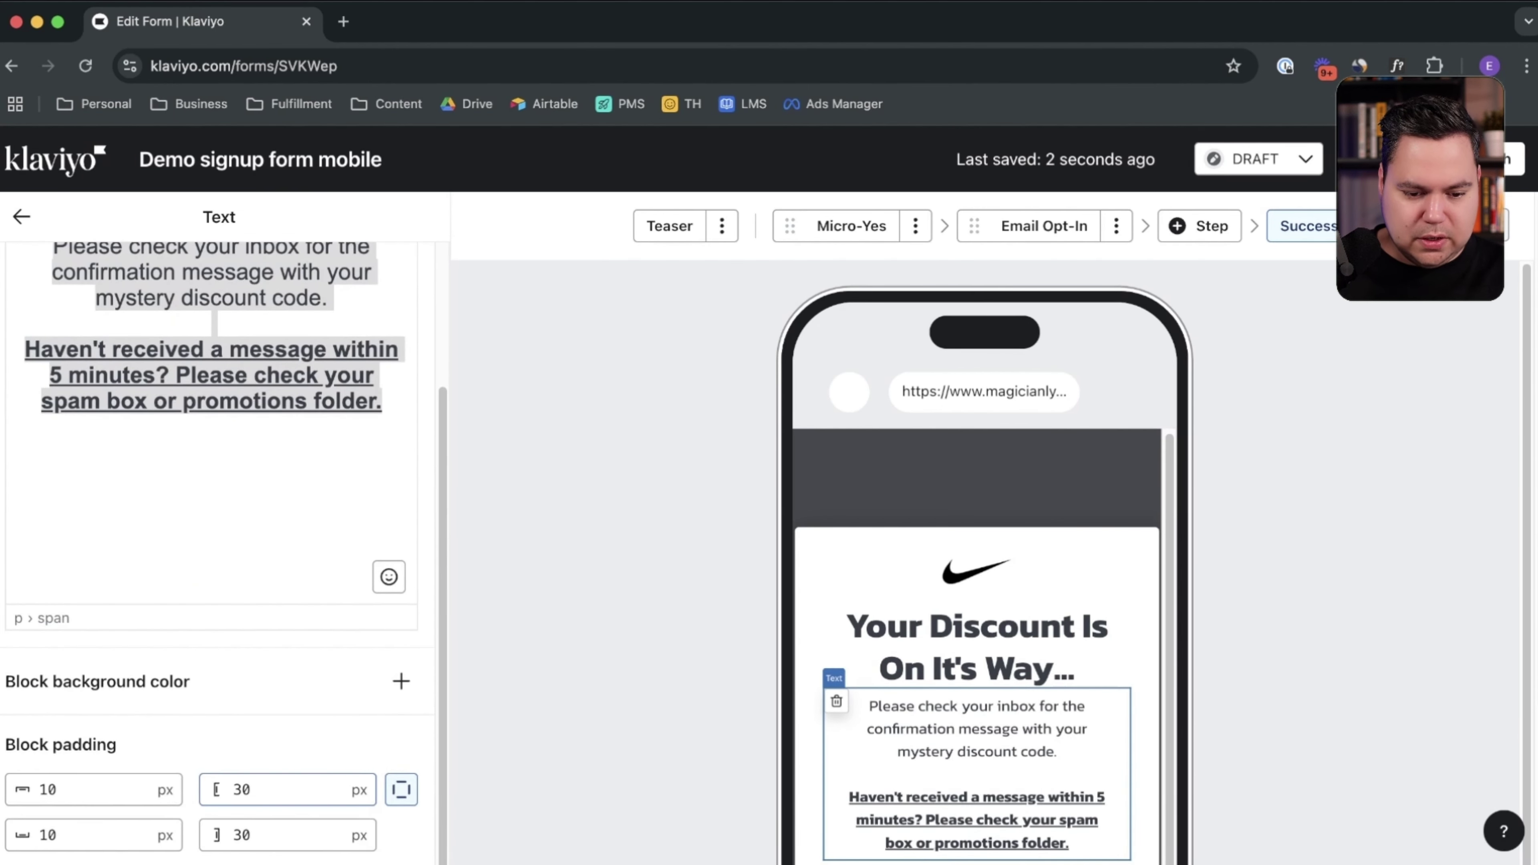
click(233, 790)
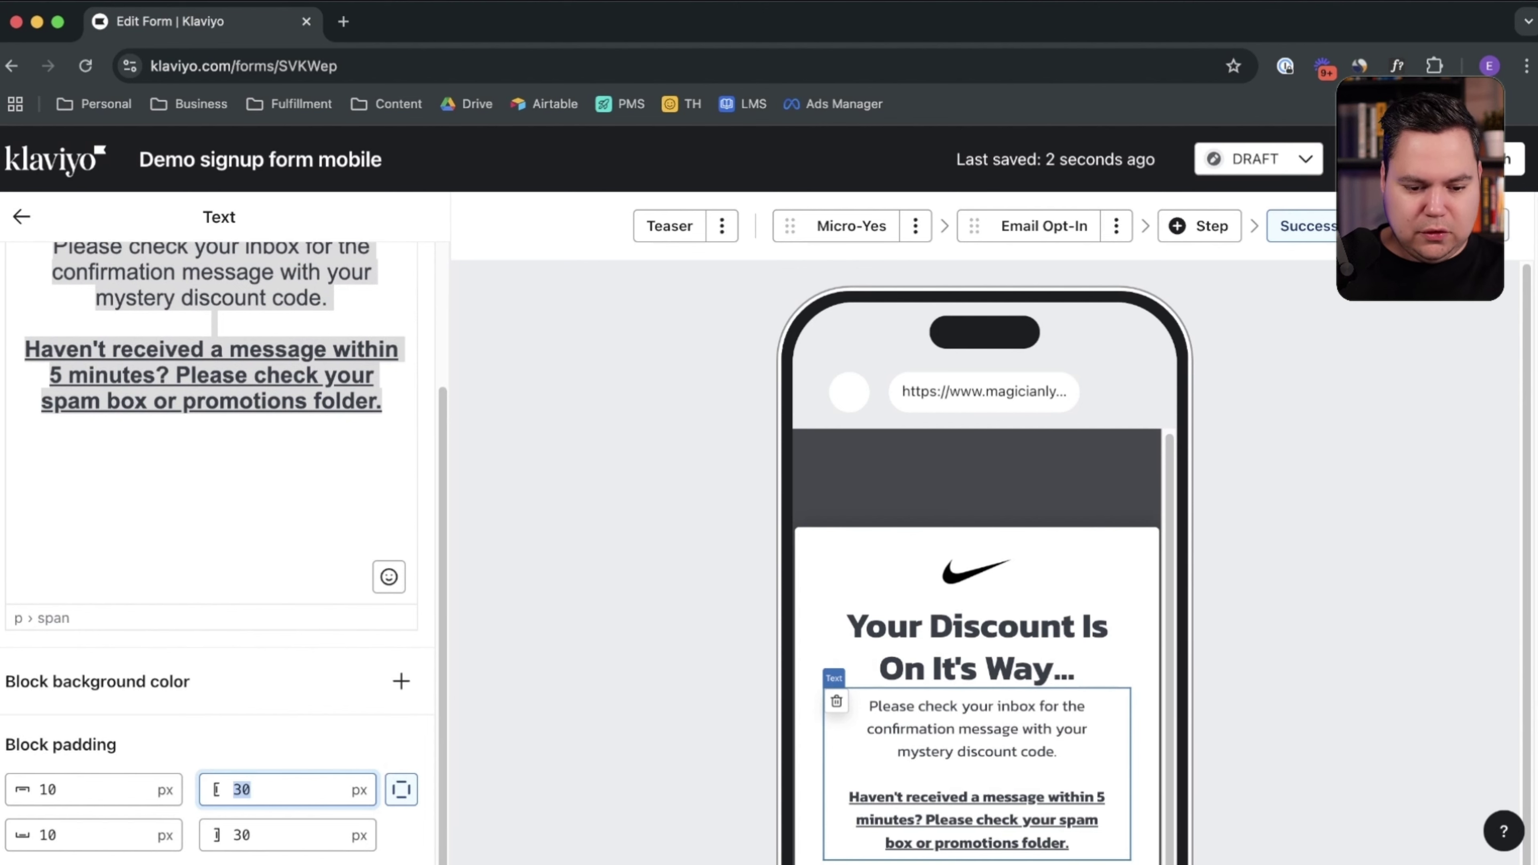
text(20)
key(Escape)
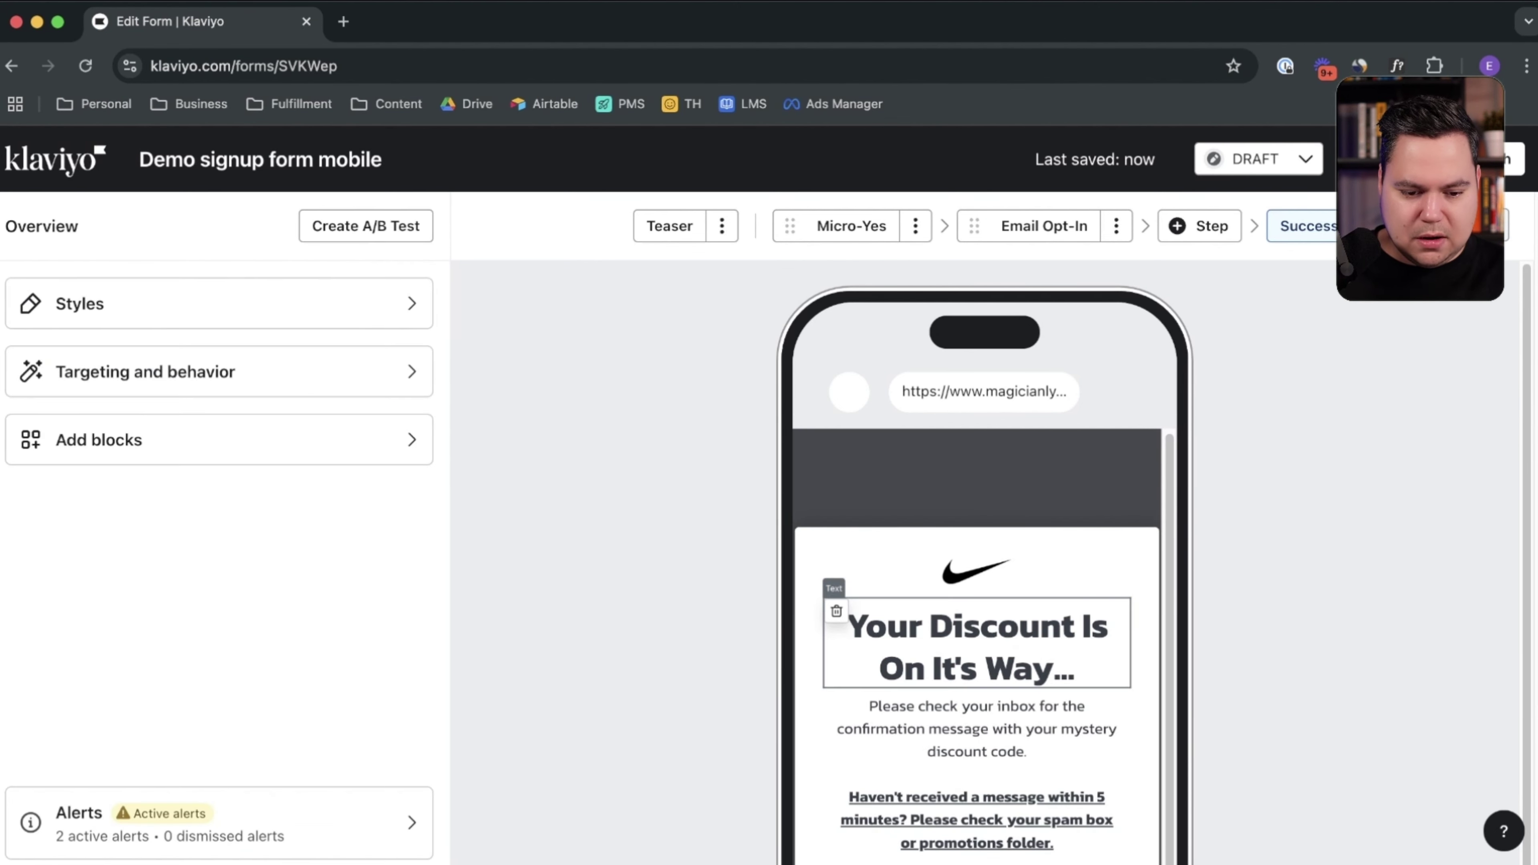
Step: Set the bottom block padding of the "Your Discount Is On It's Way..." heading to 20 px
click(977, 647)
scroll(218, 545, down, 5)
click(97, 837)
key(BackSpace)
text(20)
click(765, 502)
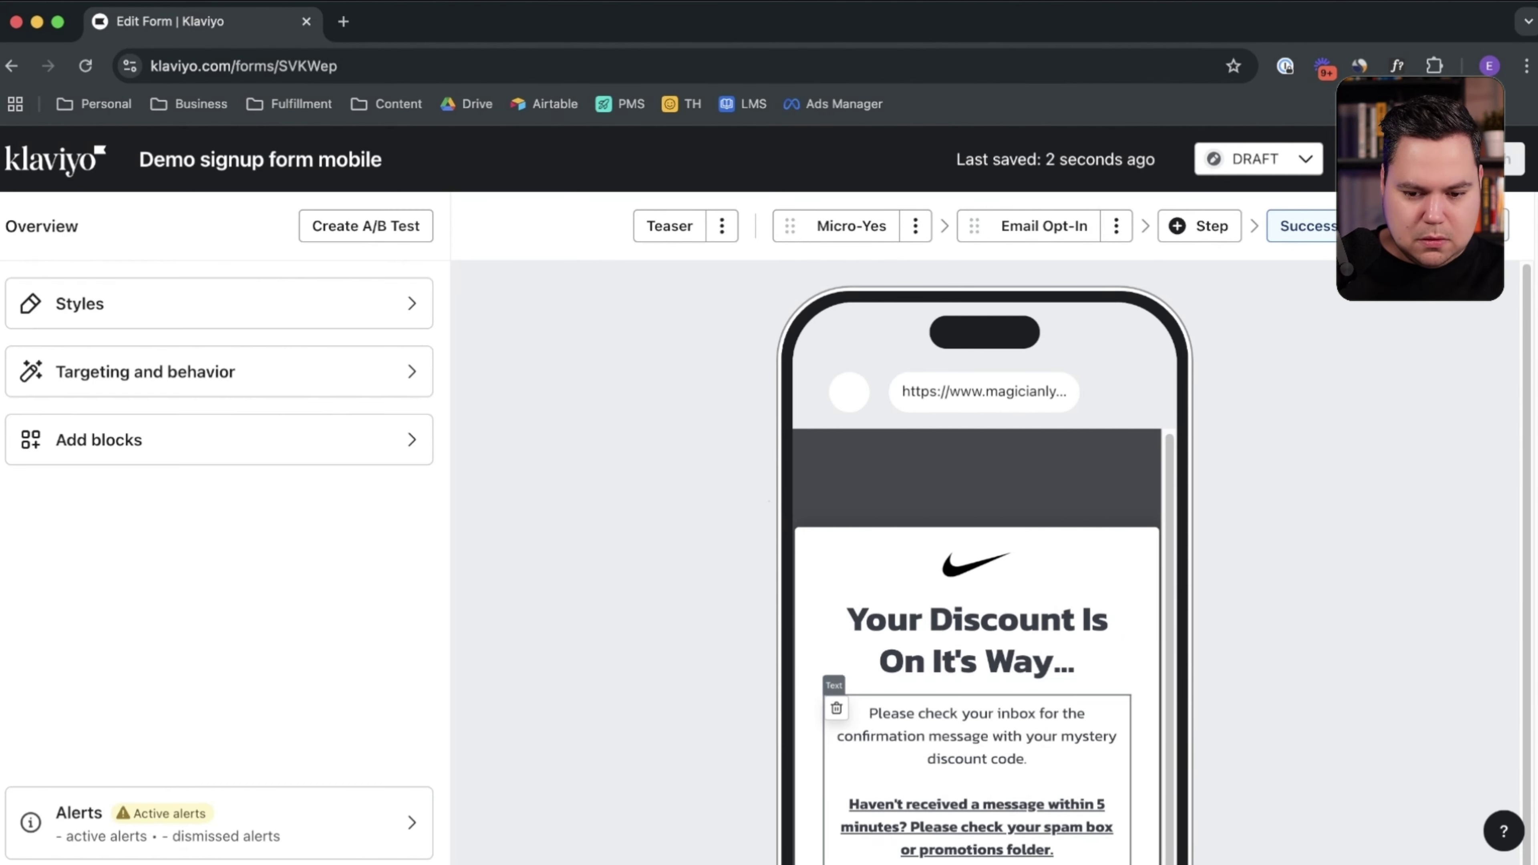